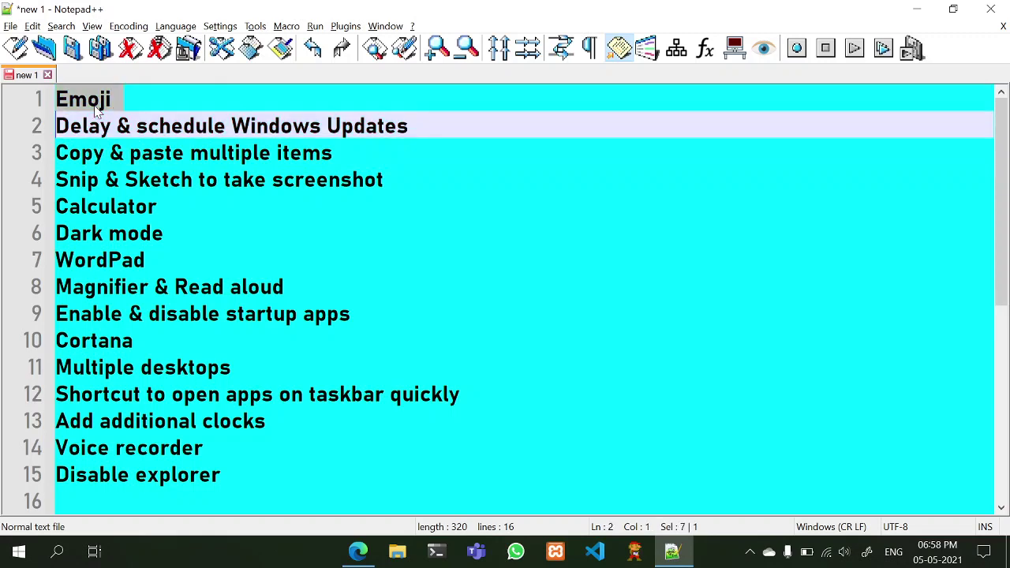
Insert the shrug, OK hand, clapping hands, red heart and sunglasses face emojis after the word Emoji on line 1
click(231, 101)
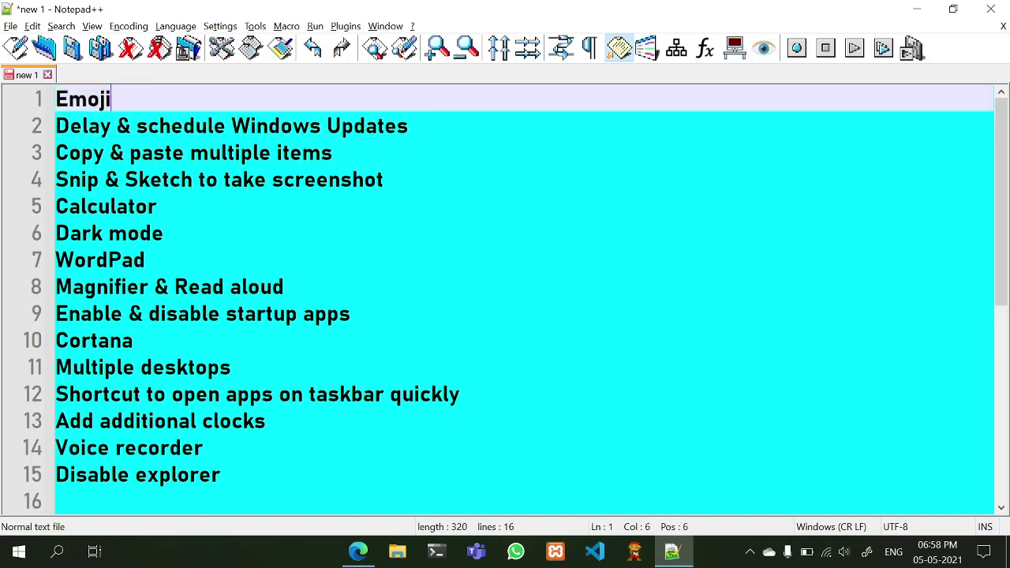
scroll(505, 299, down, 3)
scroll(506, 300, up, 3)
right_click(516, 99)
key(Escape)
key(super+period)
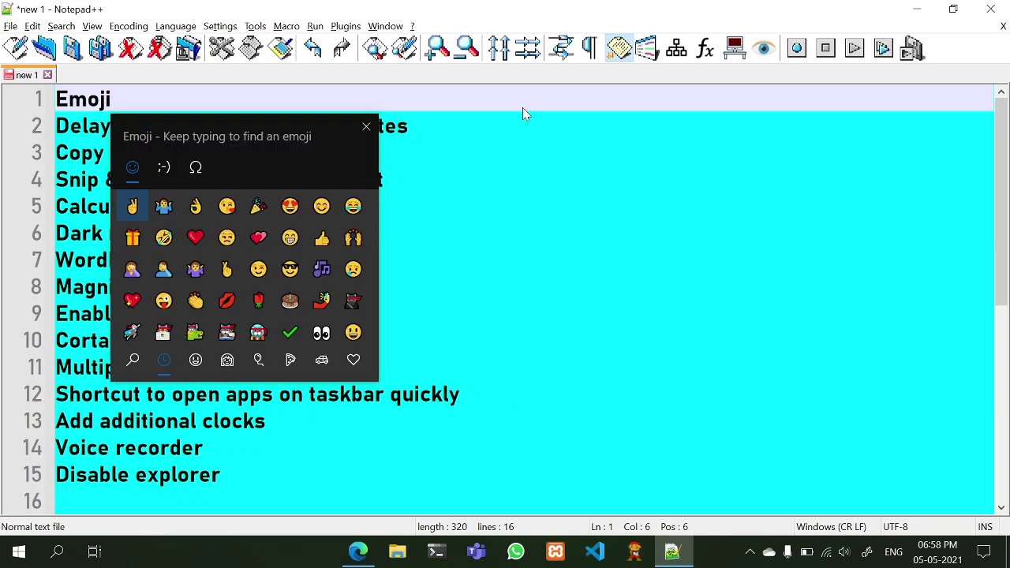
click(163, 206)
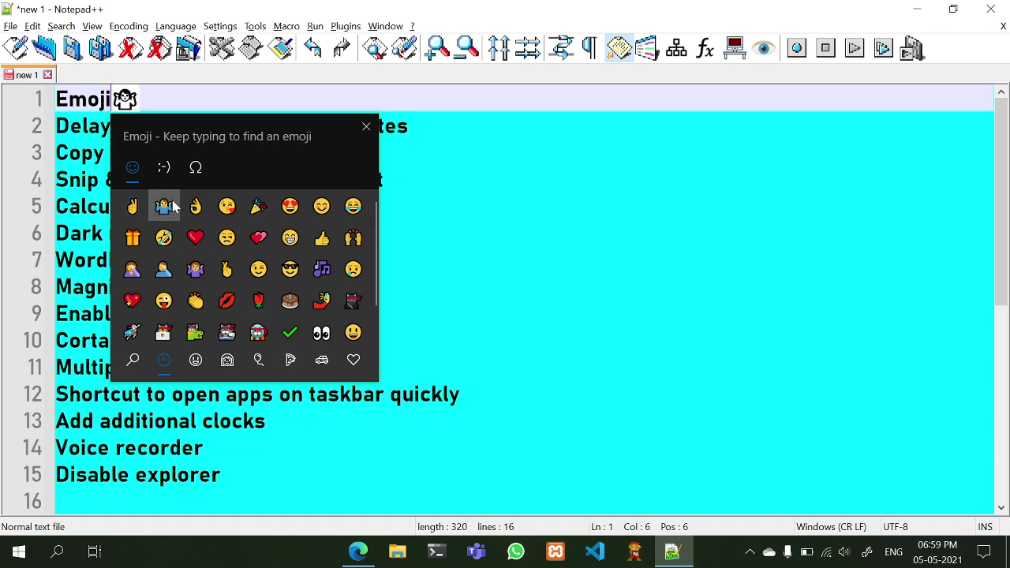
click(195, 206)
click(195, 300)
click(195, 238)
click(290, 269)
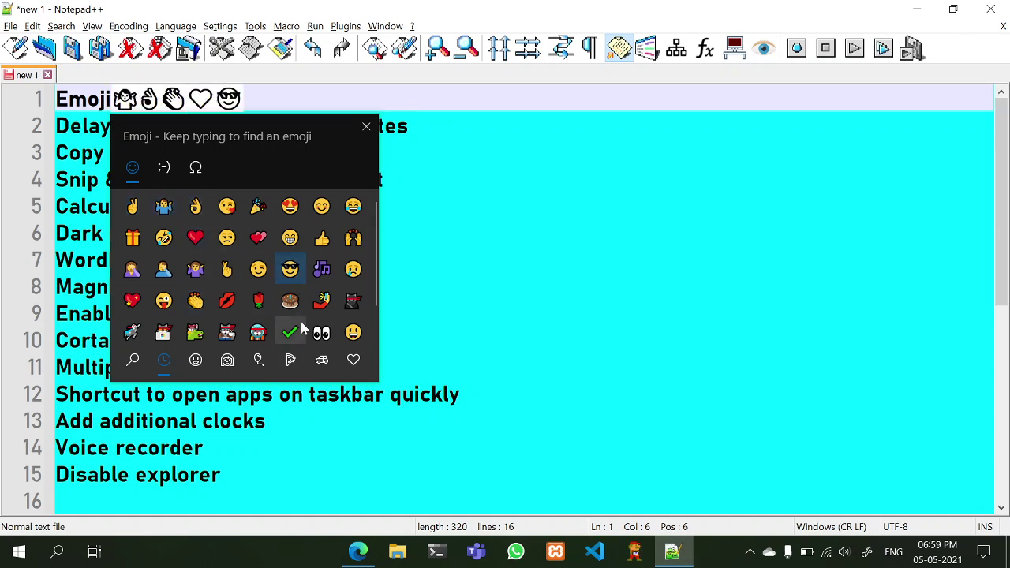
click(366, 126)
Delete the inserted emojis from line 1, leaving only the word Emoji
key(shift+Left)
key(shift+Left)
key(shift+Left)
key(shift+Left)
key(shift+Left)
key(shift+Left)
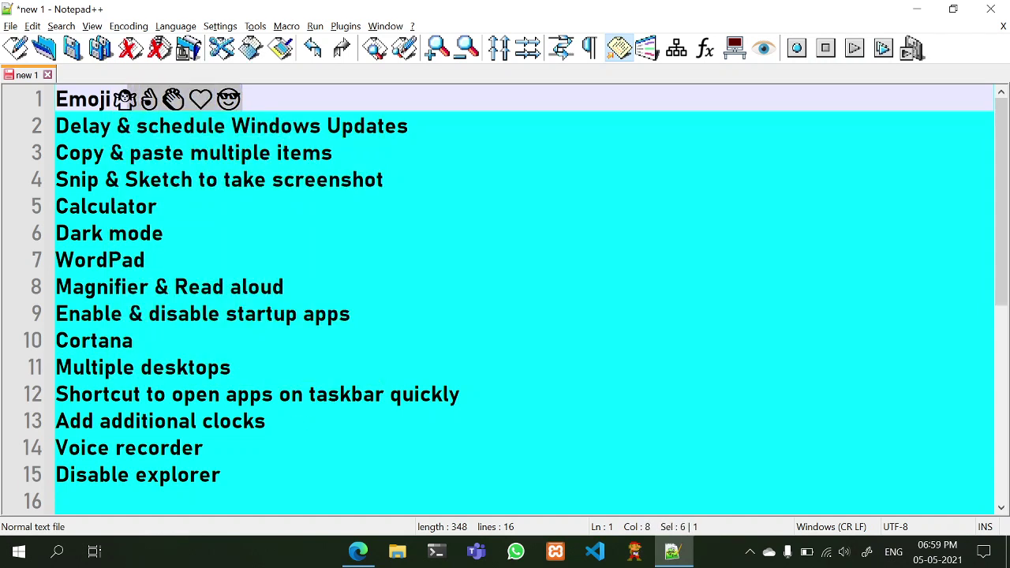
key(shift+Left)
key(shift+Left)
key(Delete)
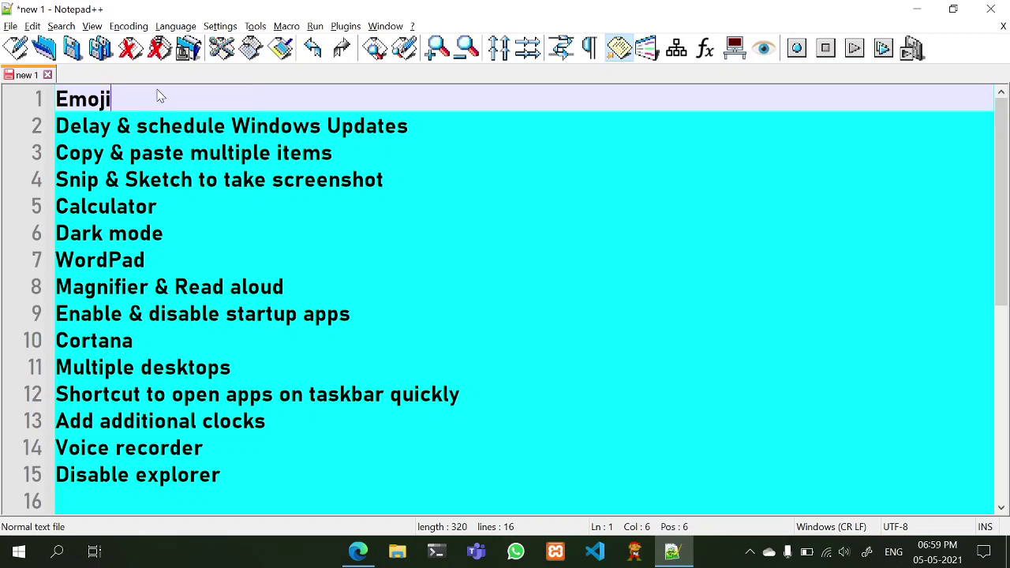
Switch to Microsoft Edge and enter the musical notes, raised hands, tears of joy and facepalm emojis in the empty tab's address bar
mouse_move(359, 551)
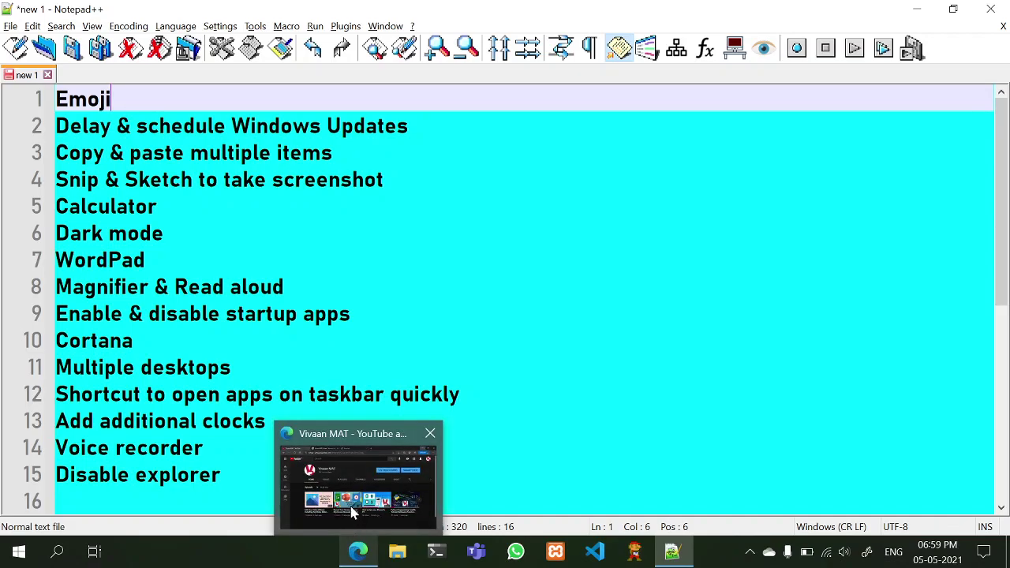
click(352, 514)
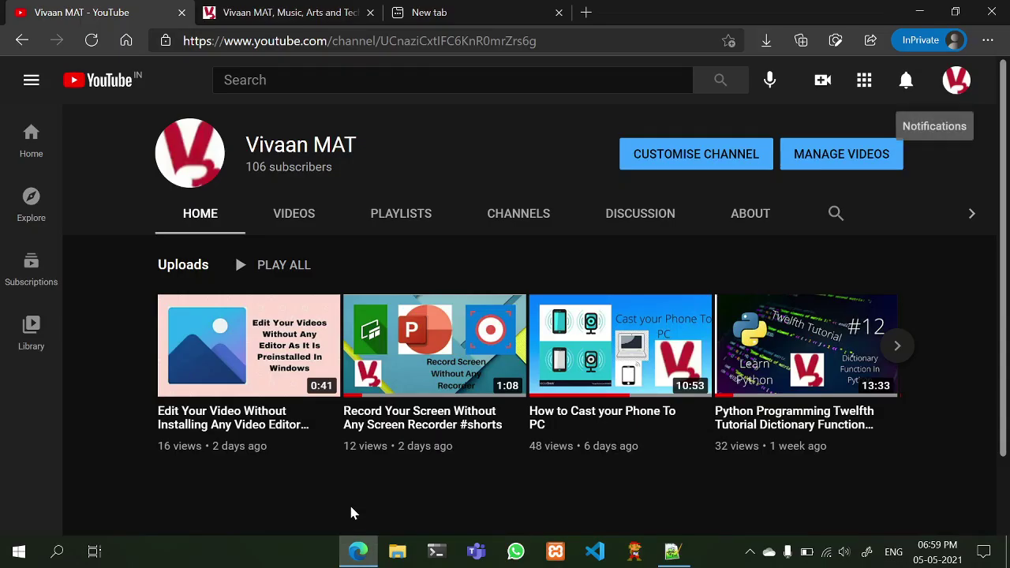
click(517, 12)
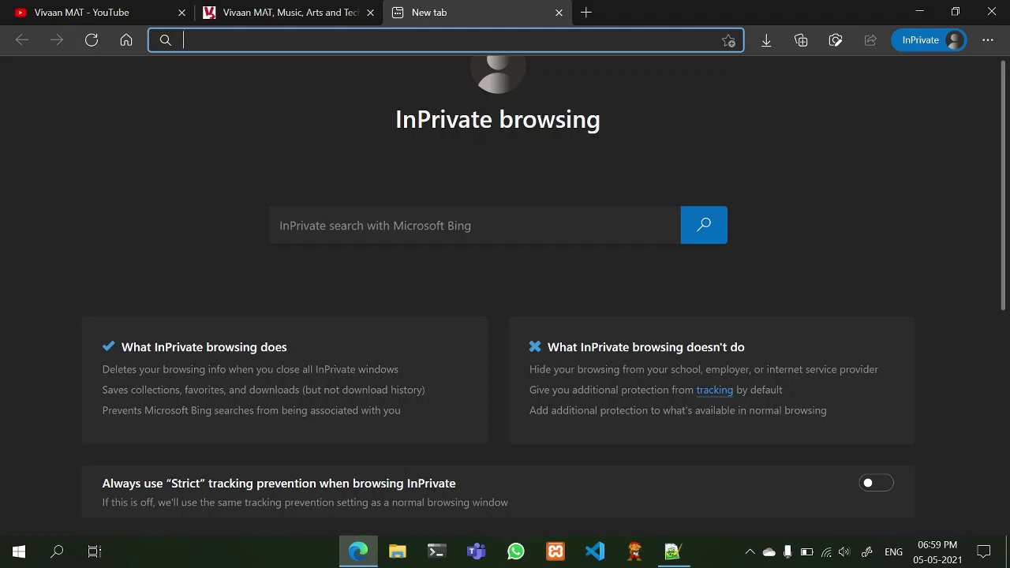
key(super+period)
click(426, 206)
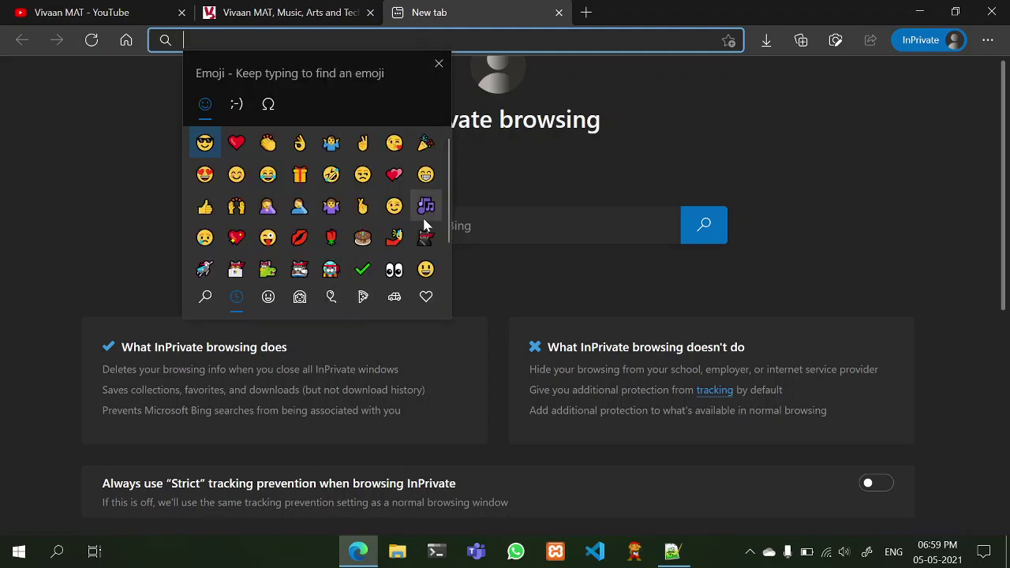
click(253, 205)
click(285, 174)
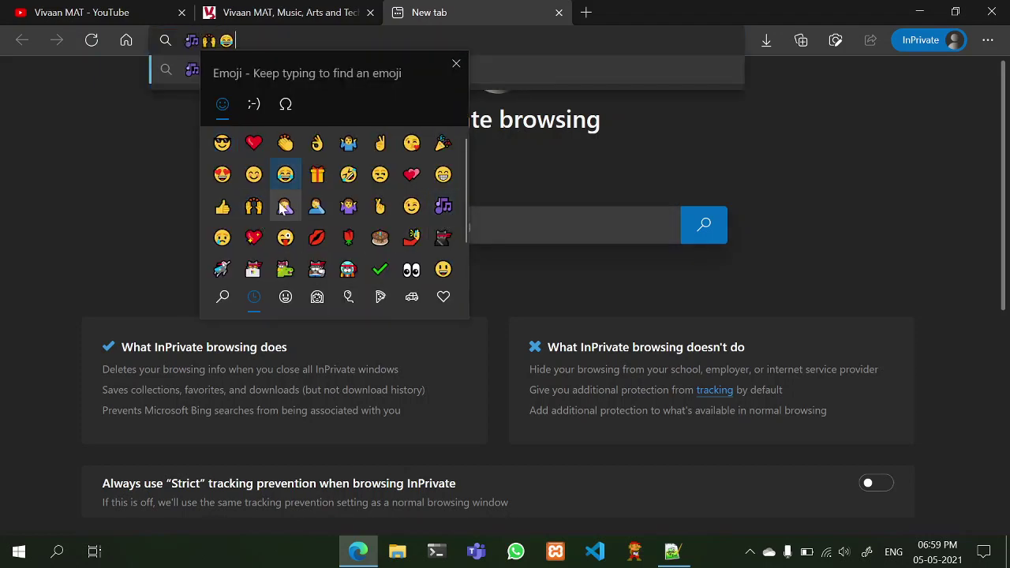
click(285, 205)
click(456, 64)
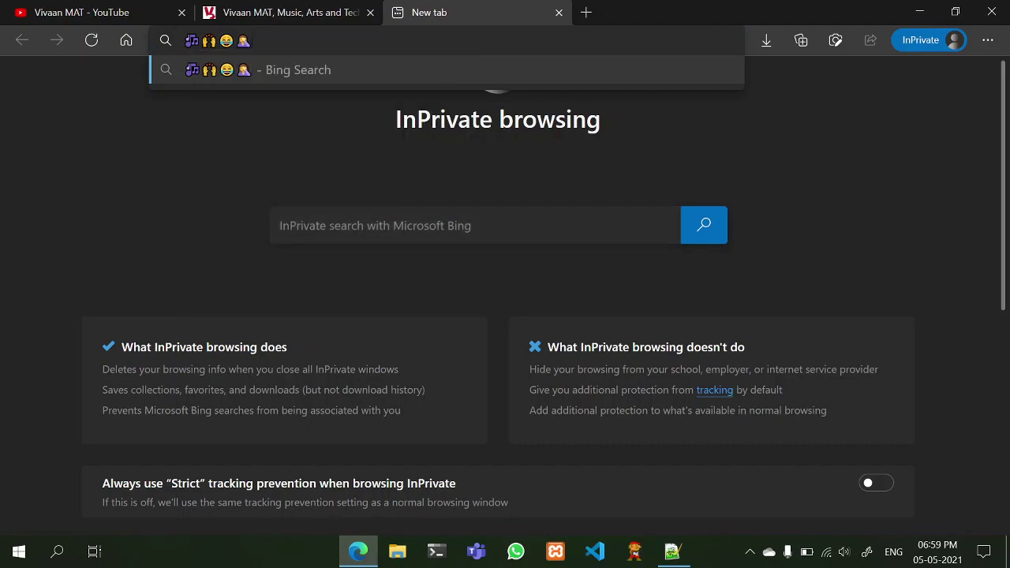
Run a Bing search for the entered emojis, look through the results and close that tab
key(Return)
scroll(479, 162, down, 5)
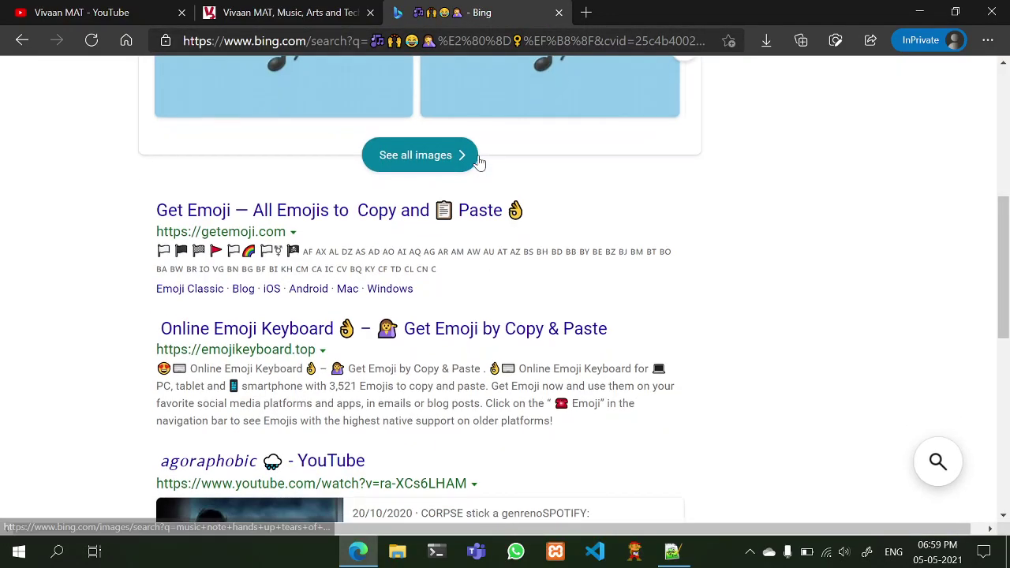
scroll(479, 162, down, 10)
key(ctrl+w)
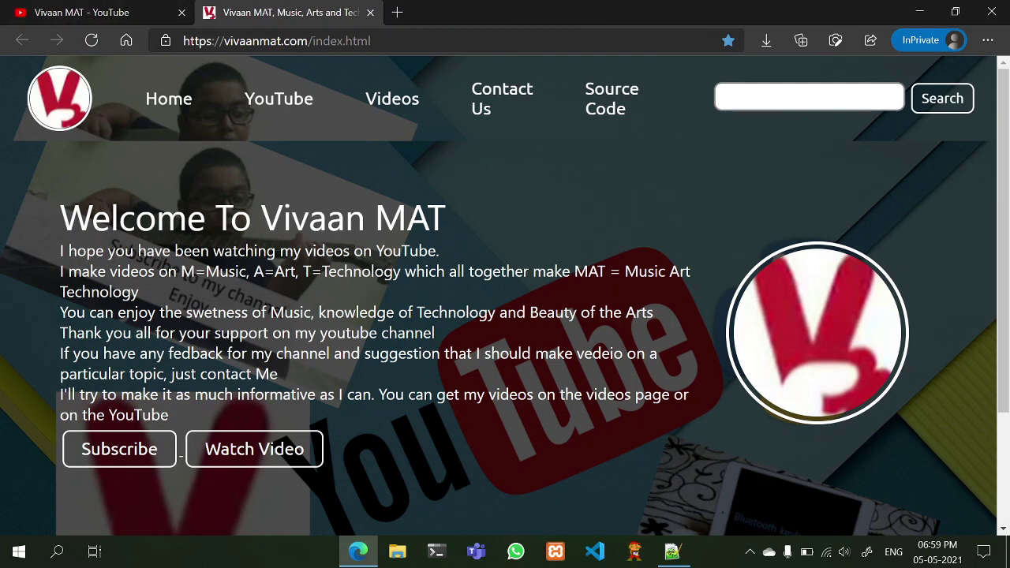
View the channel website's Source Code, Contact Us and Videos pages, and return to the YouTube channel page
drag(346, 42, 183, 42)
click(443, 191)
click(609, 92)
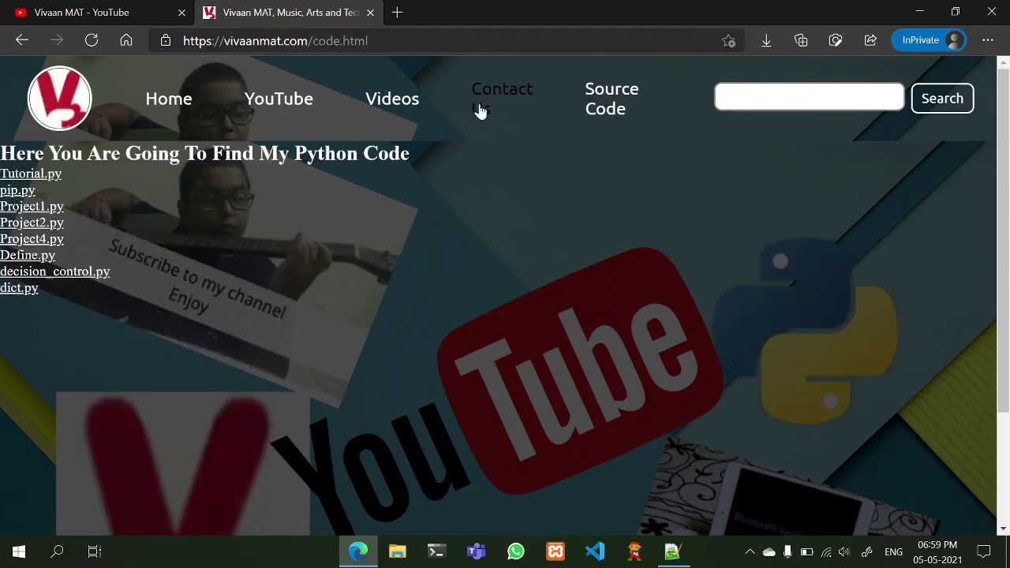
click(480, 111)
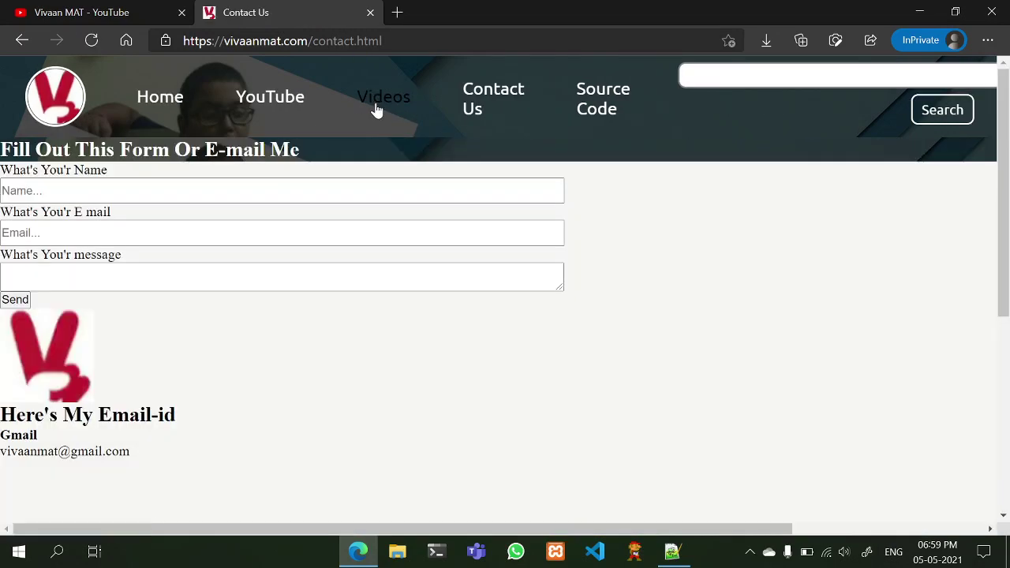
click(377, 110)
scroll(624, 228, down, 3)
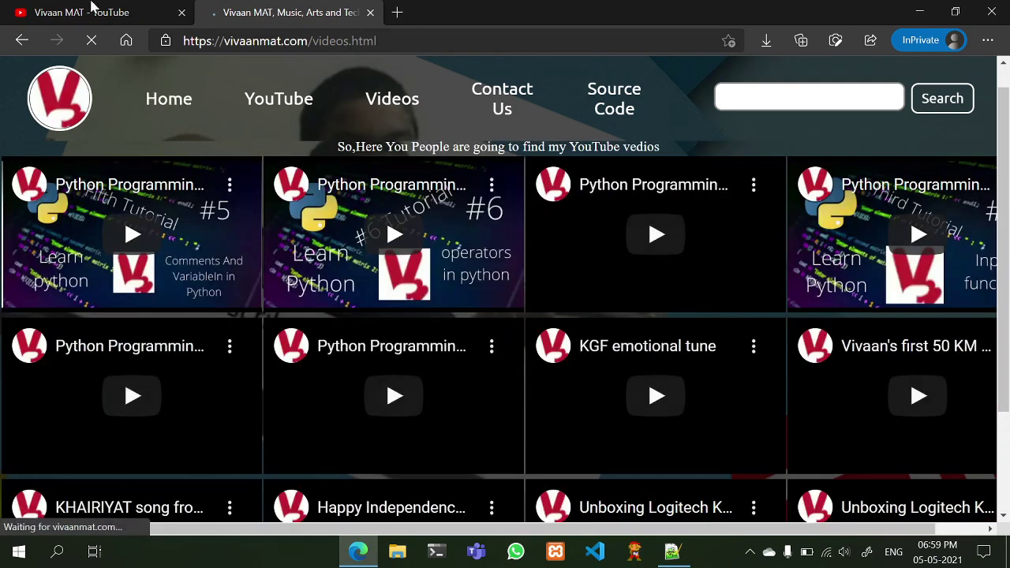
click(91, 9)
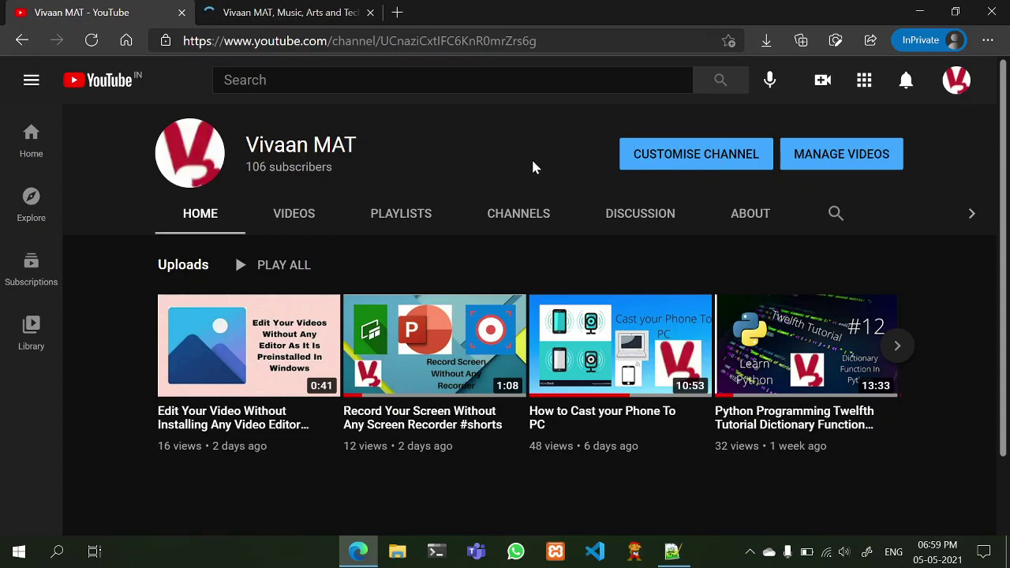
Switch back to Notepad++ and highlight the topics Emoji and Delay & schedule Windows Updates in the list
click(673, 549)
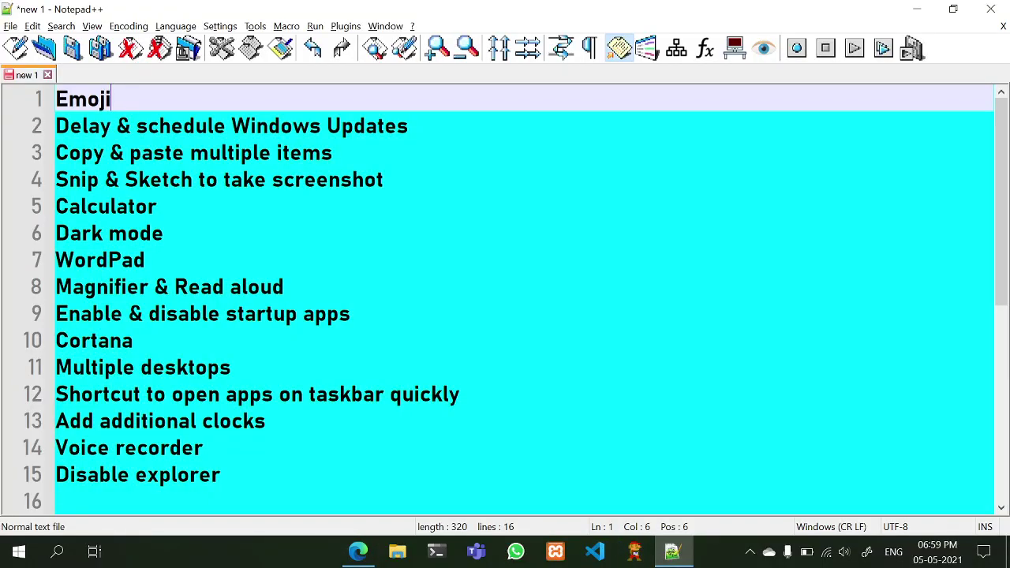
key(shift+Left)
key(shift+Left)
key(shift+Left)
key(shift+Left)
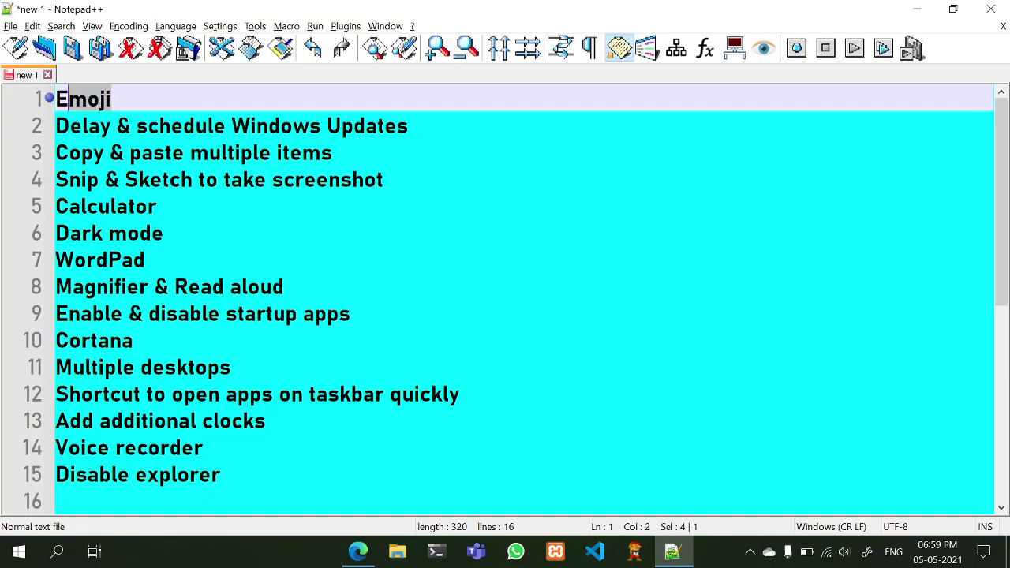
key(Left)
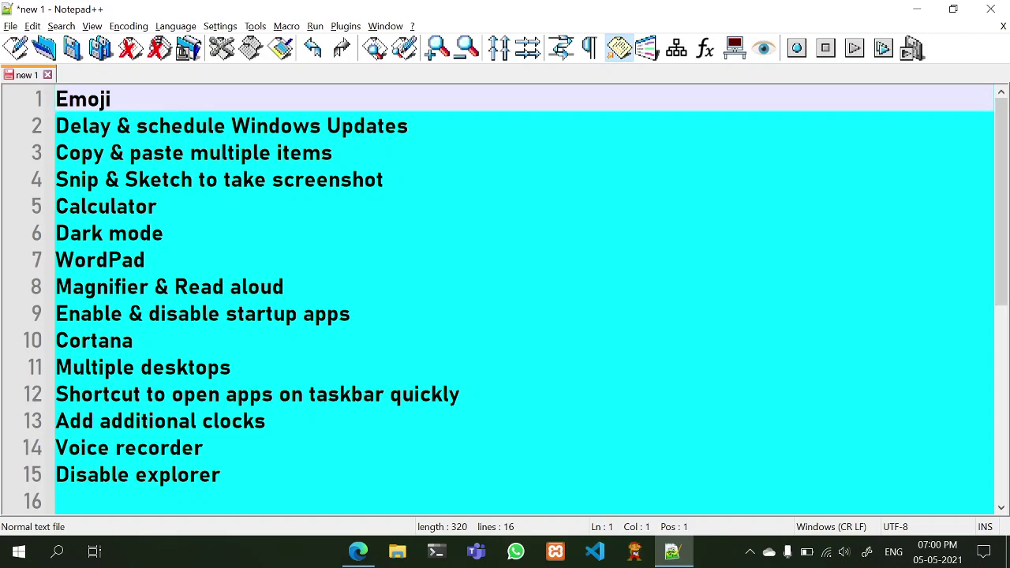
triple_click(102, 128)
click(170, 129)
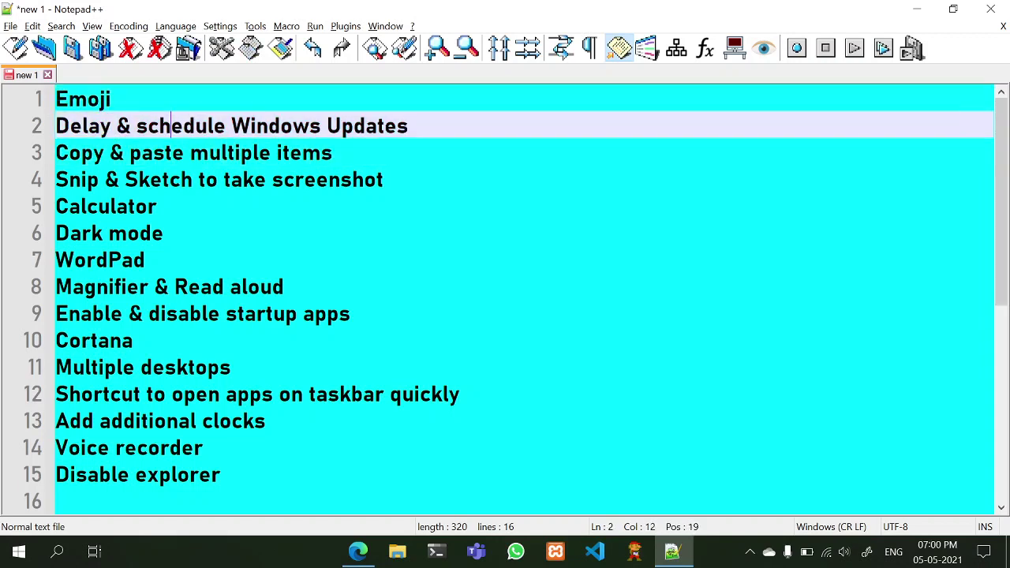
drag(409, 127, 56, 128)
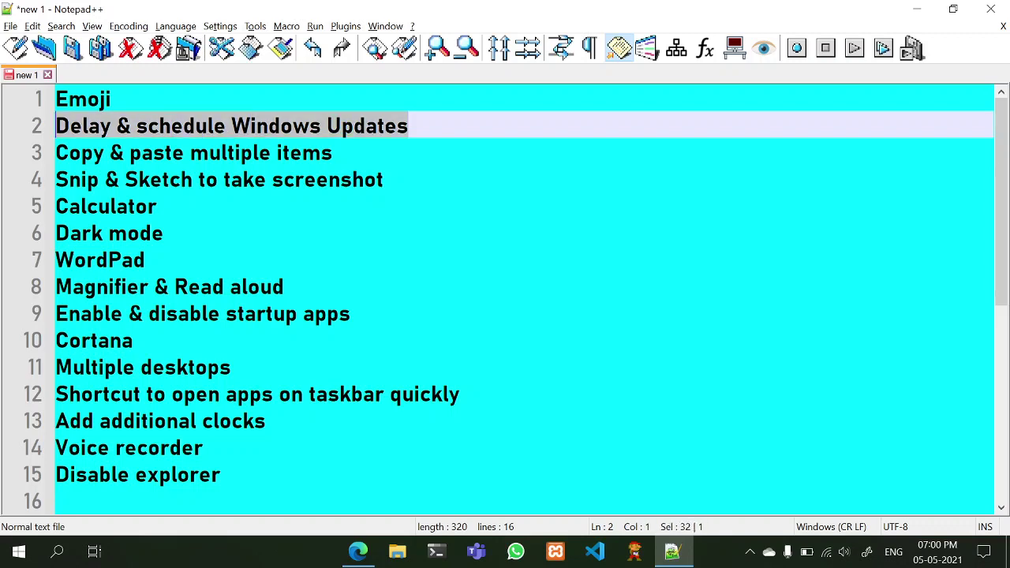
click(334, 153)
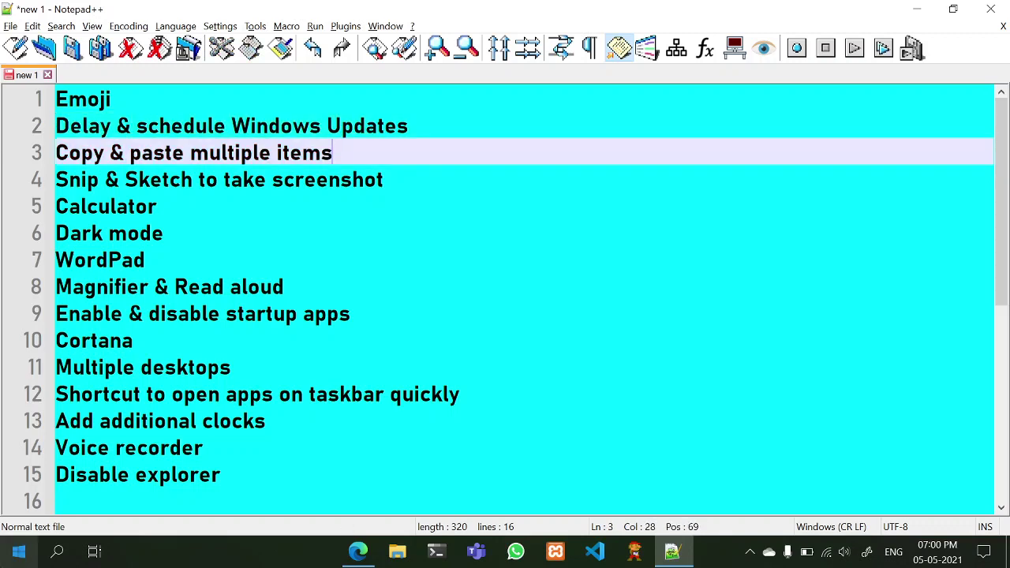
click(19, 551)
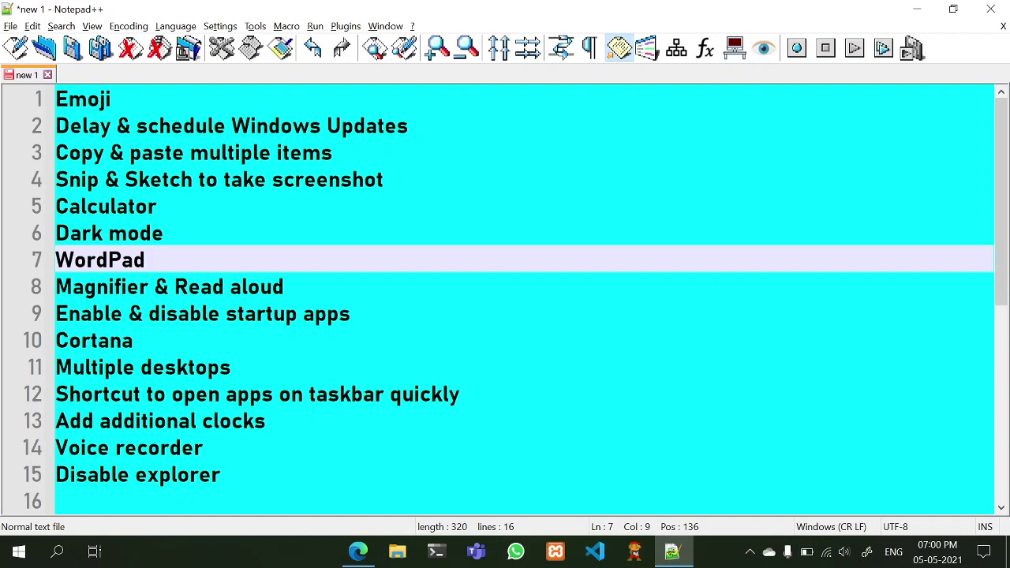
click(939, 562)
click(939, 562)
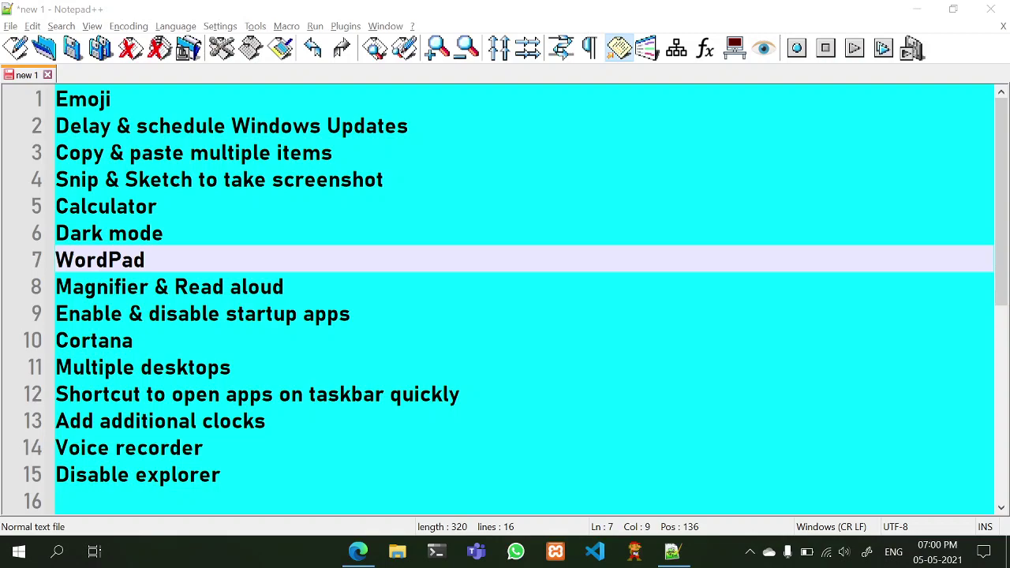
Open the Windows Update page in Settings and pause updates for 7 days
click(19, 551)
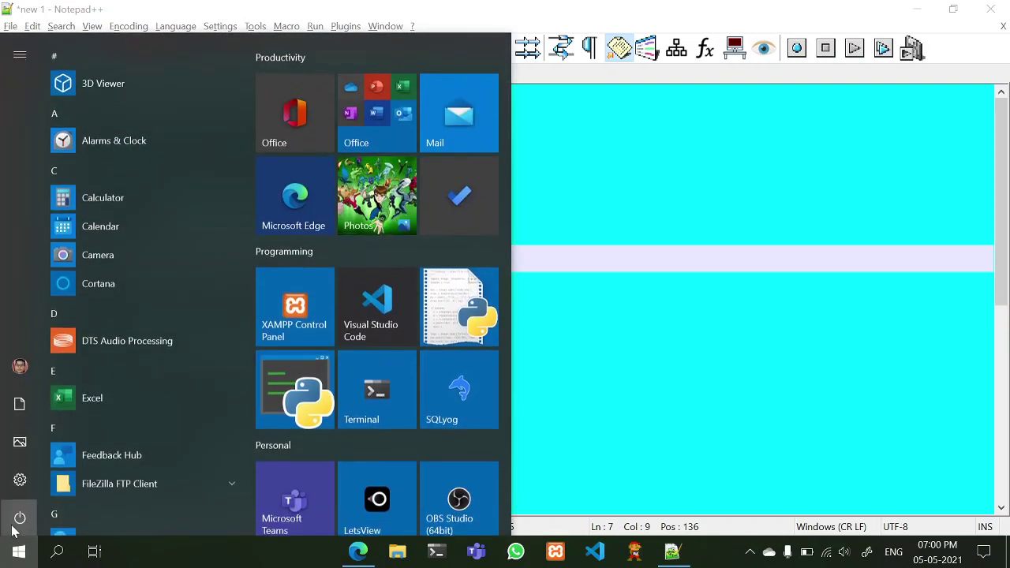
click(15, 482)
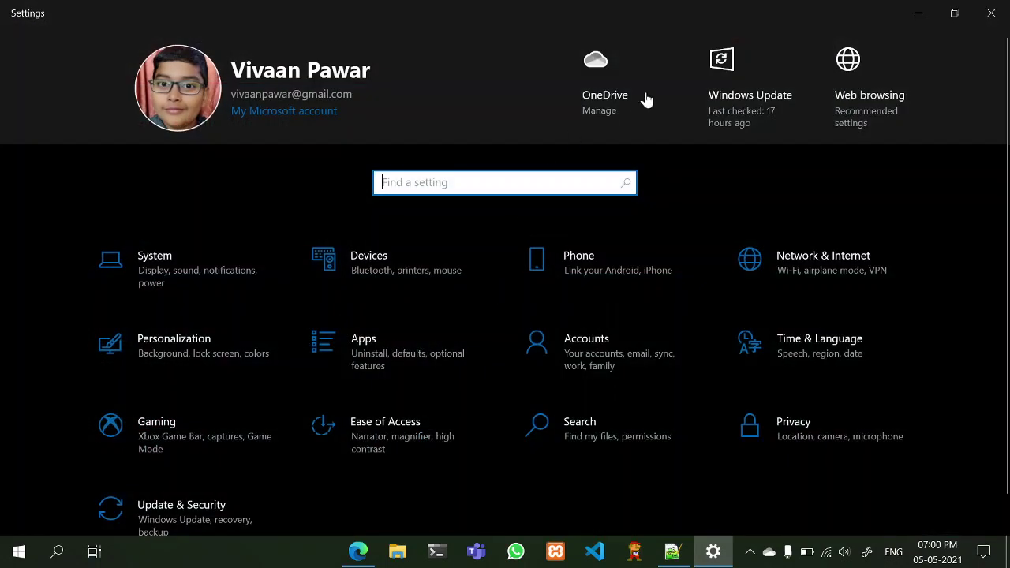
click(744, 119)
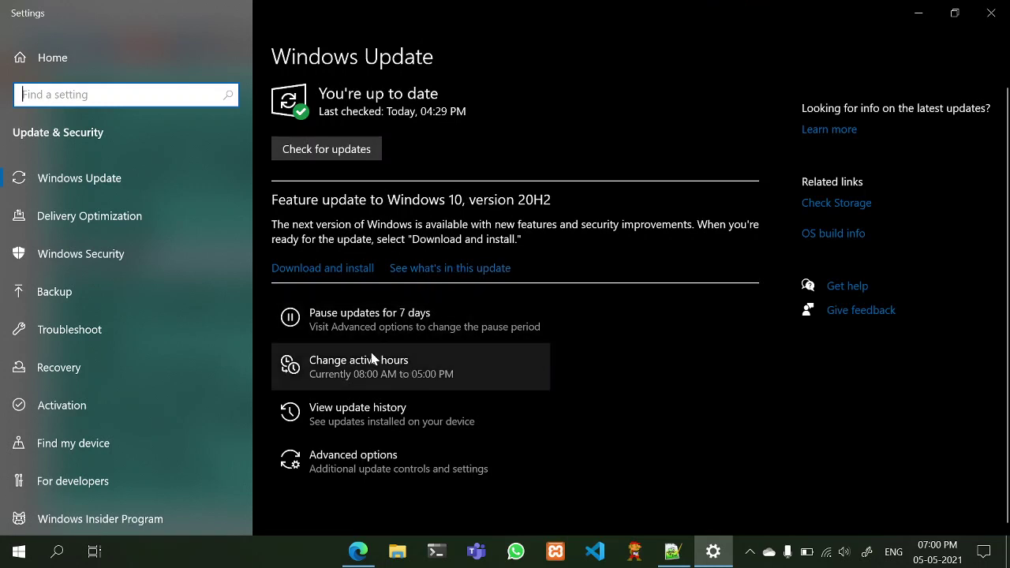
click(425, 323)
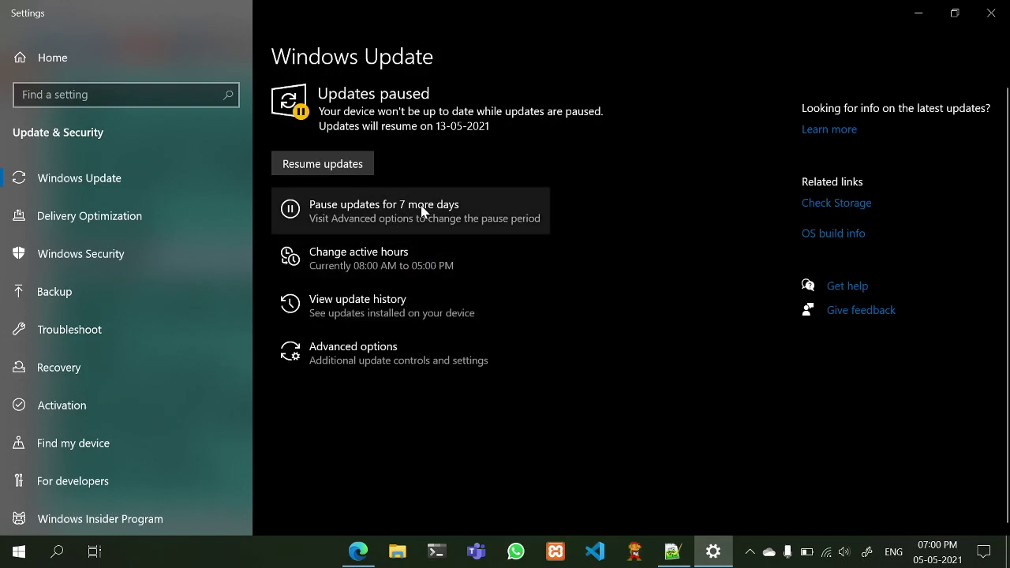
Resume the paused Windows updates and minimise the Settings window
click(341, 163)
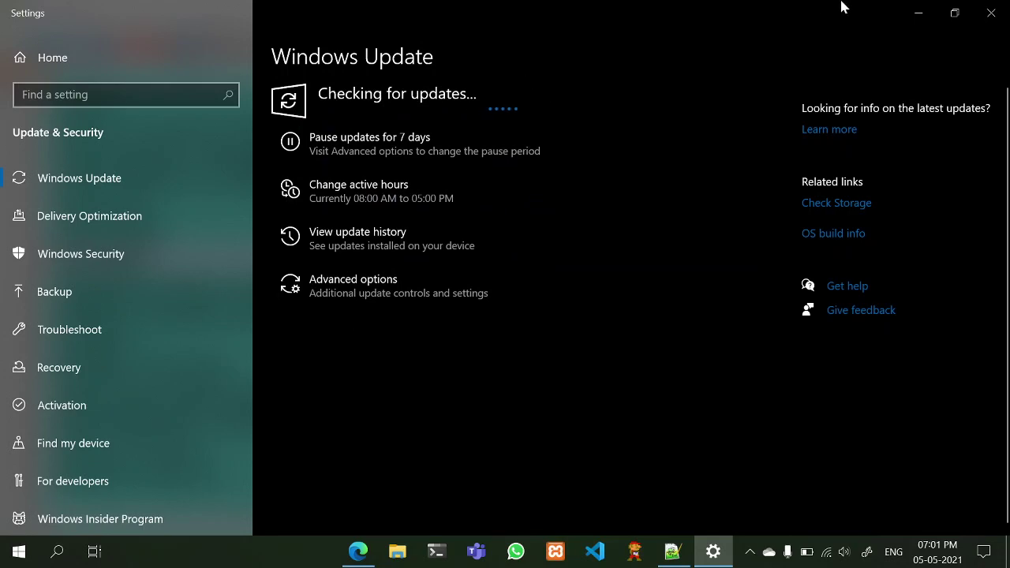
click(921, 3)
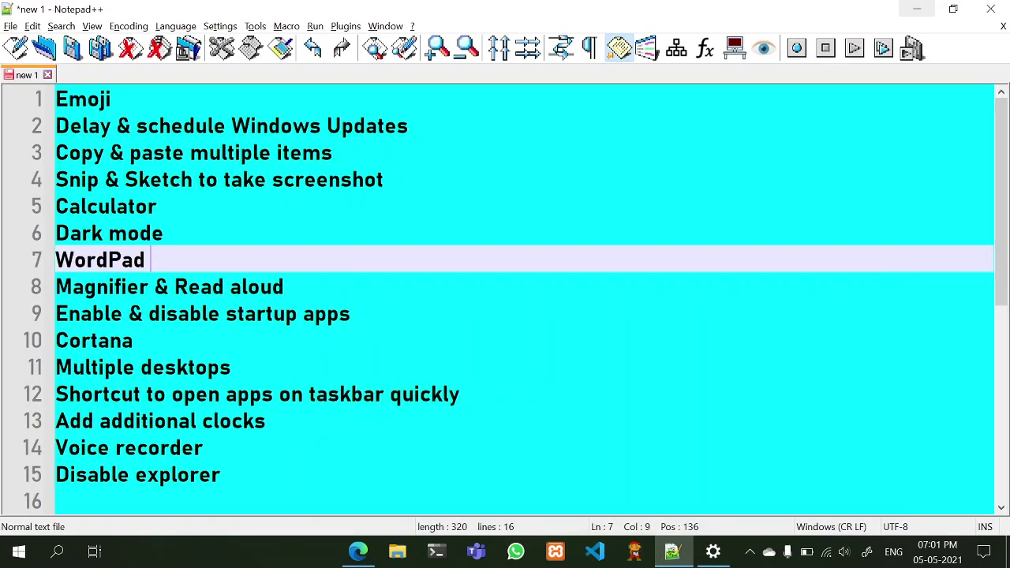
Highlight the topic Copy & paste multiple items on line 3, including the word multiple on its own
click(191, 153)
triple_click(191, 153)
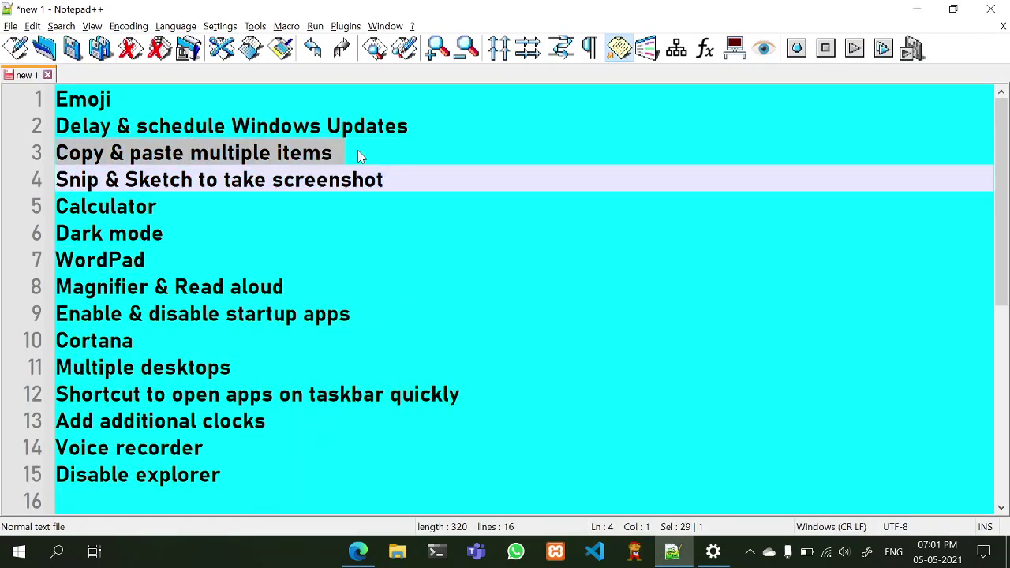
drag(357, 153, 336, 154)
double_click(230, 153)
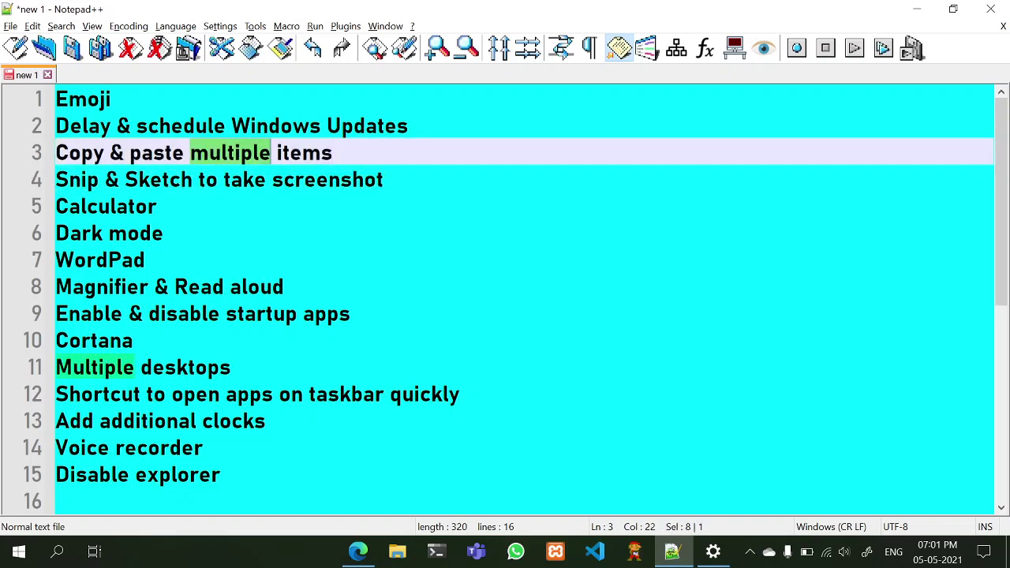
click(352, 179)
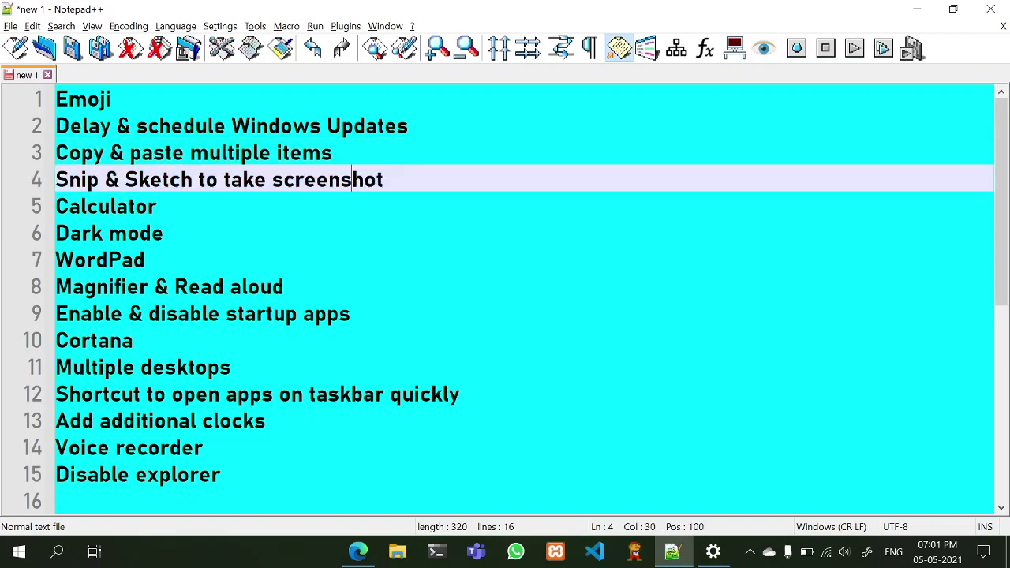
Copy the topic Snip & Sketch to take screenshot from line 4 and paste it on the empty line 16
triple_click(137, 180)
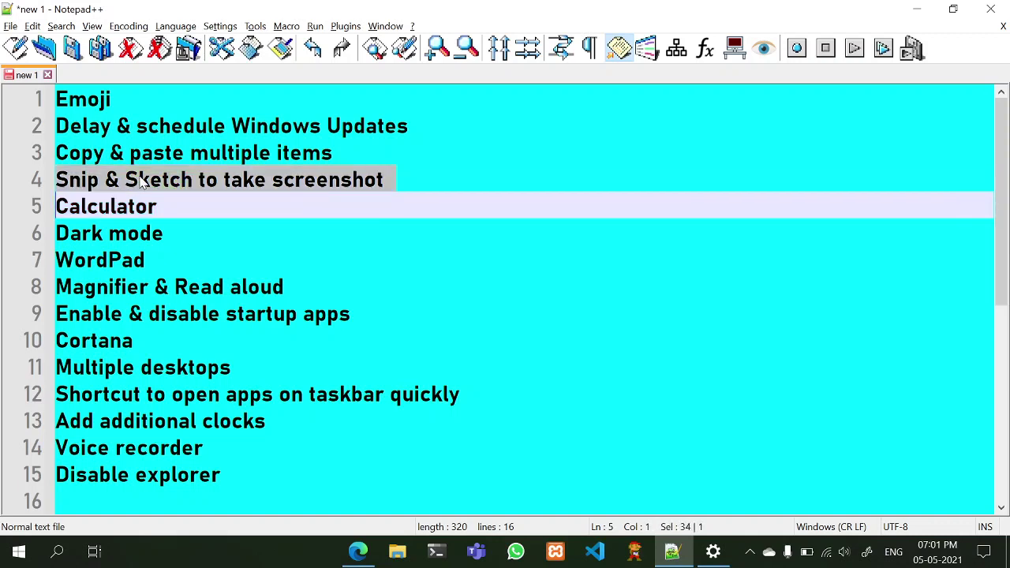
click(137, 180)
mouse_move(385, 180)
mouse_down()
mouse_move(57, 206)
mouse_move(68, 180)
mouse_move(58, 181)
mouse_up()
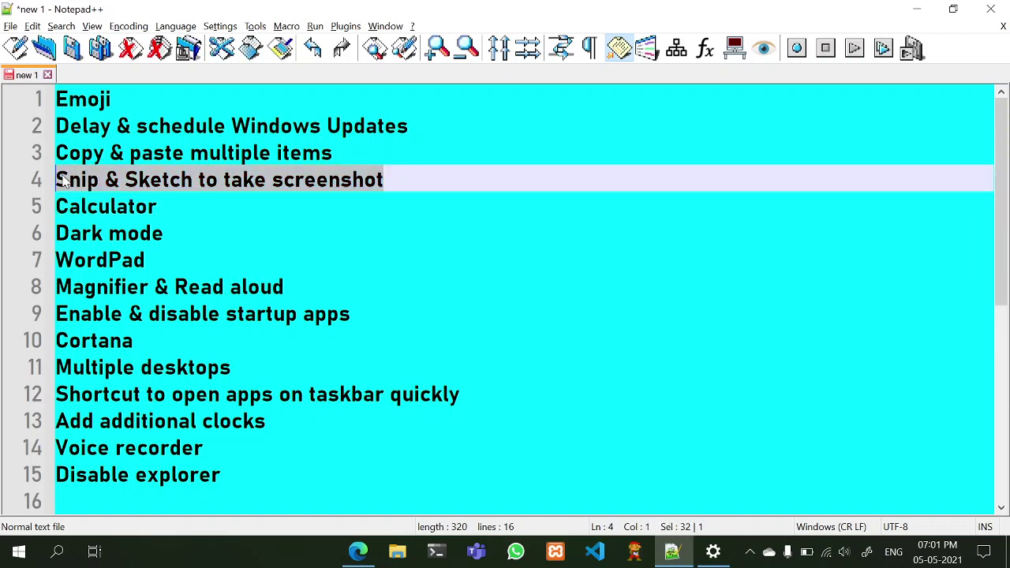
key(ctrl+c)
scroll(76, 183, down, 4)
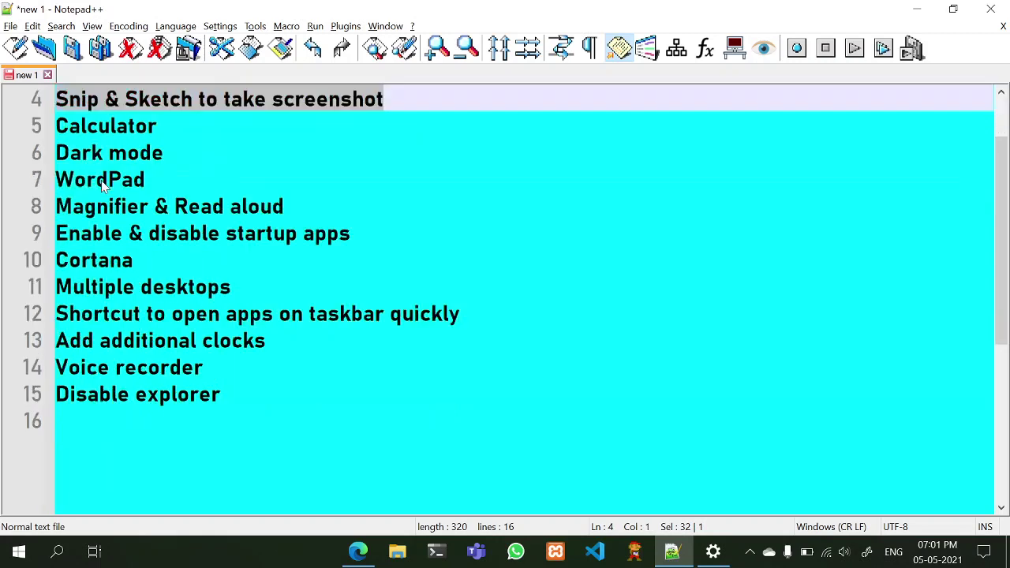
click(75, 183)
key(ctrl+v)
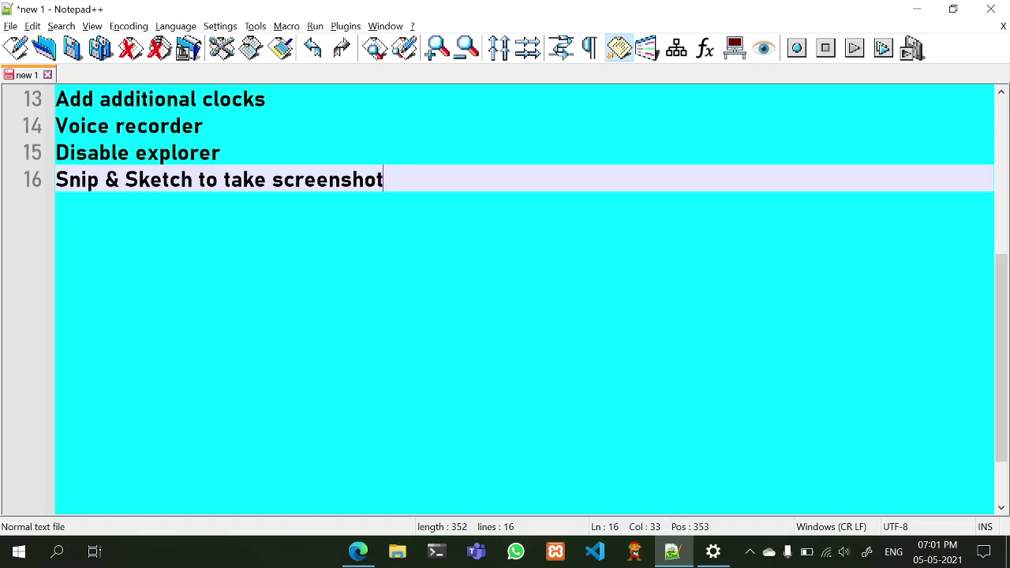
Select the pasted text Snip & Sketch to take screenshot on line 16 and delete it
key(shift+Left)
key(shift+Left)
key(shift+Left)
key(shift+Left)
key(shift+Left)
key(shift+Left)
key(shift+Left)
key(shift+Left)
key(shift+Left)
key(shift+Left)
key(shift+Left)
key(shift+Left)
key(shift+Left)
key(shift+Left)
key(shift+Left)
key(shift+Left)
key(shift+Left)
key(shift+Left)
key(shift+Left)
key(shift+Left)
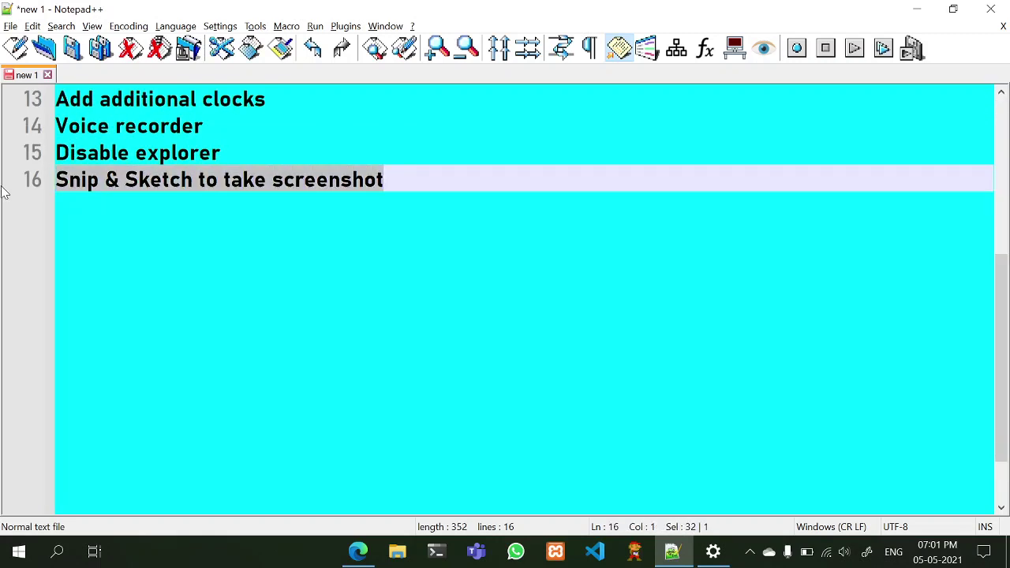
key(Delete)
Copy the topics Emoji, WordPad and Copy & paste multiple items to the clipboard one after another
scroll(4, 192, up, 4)
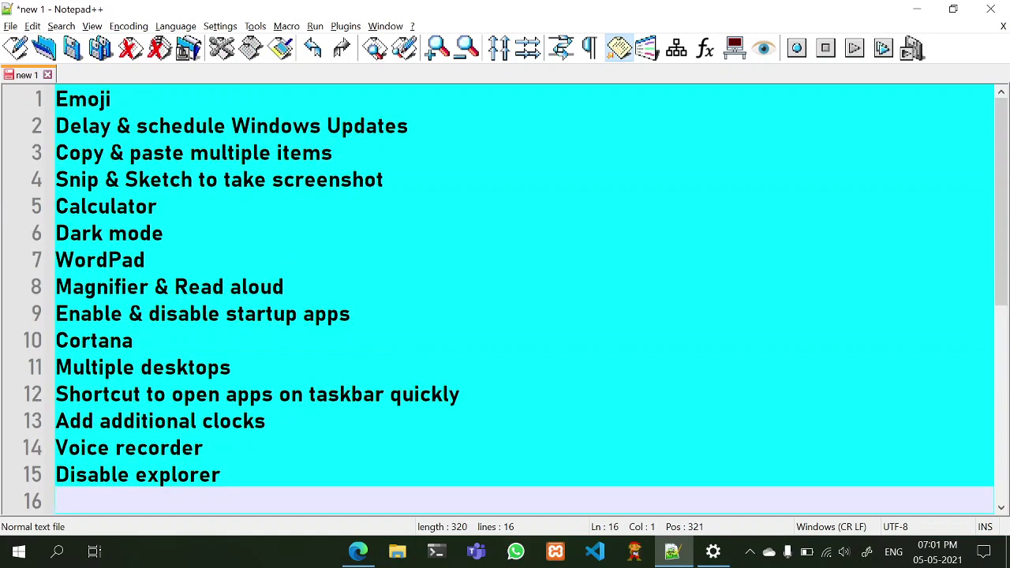
drag(412, 126, 55, 99)
click(114, 100)
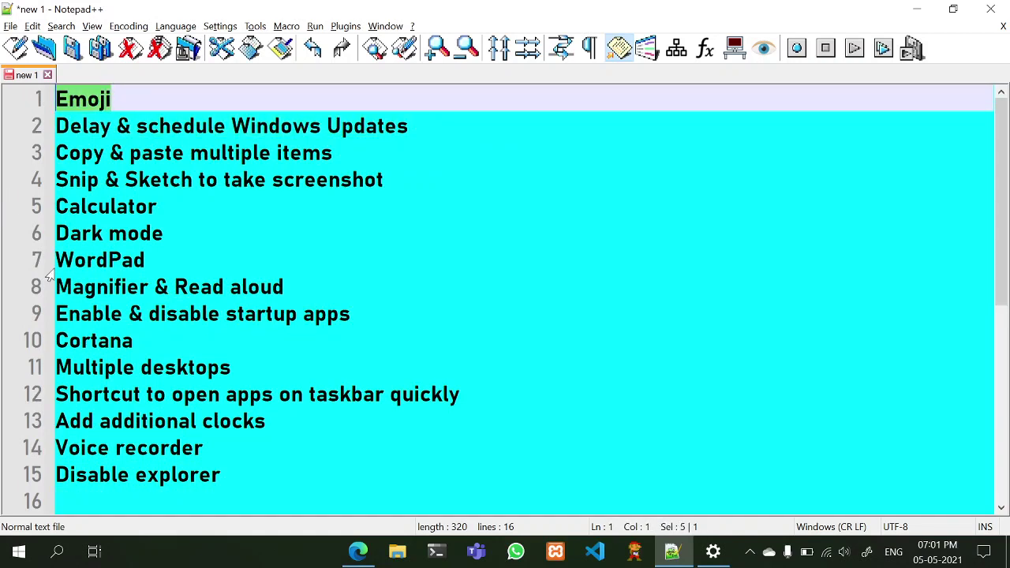
drag(152, 261, 56, 260)
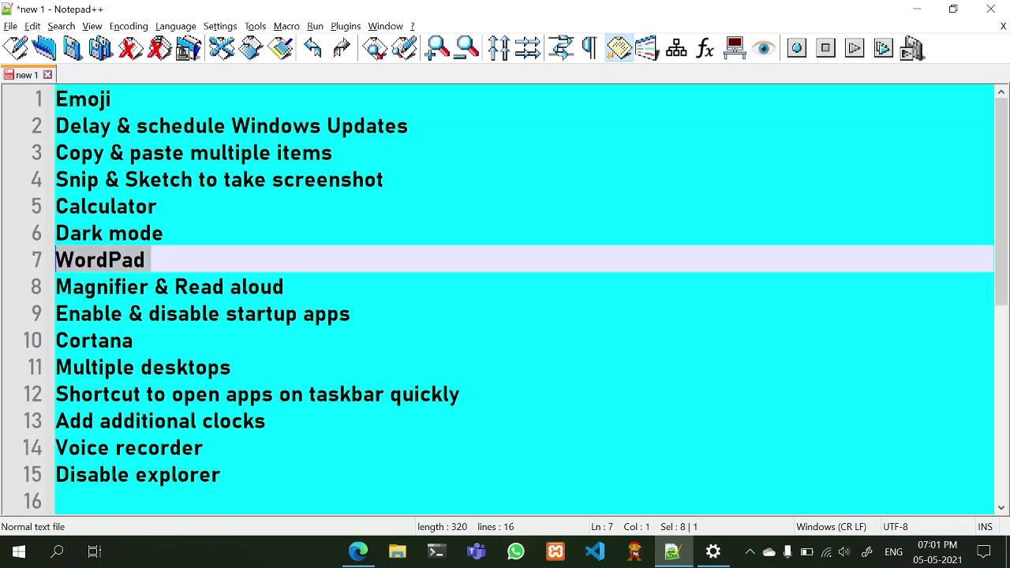
click(334, 153)
key(shift+Right)
key(shift+Up)
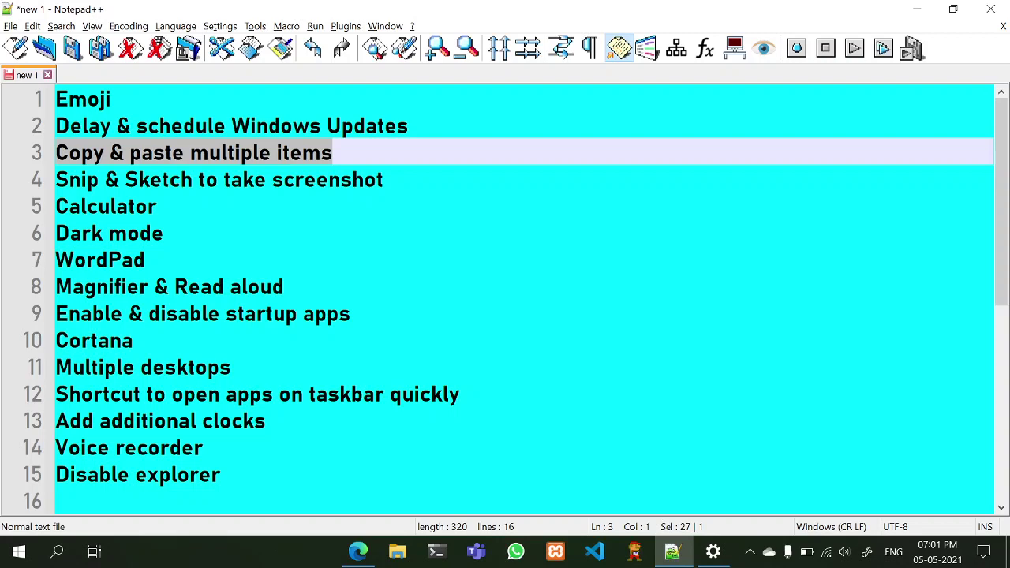
click(164, 233)
scroll(505, 300, down, 2)
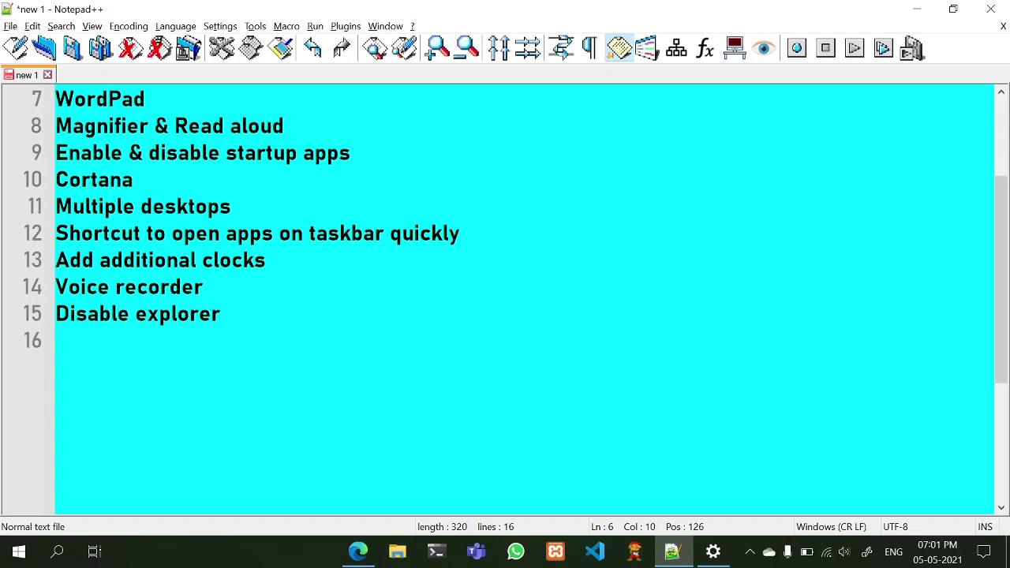
click(78, 341)
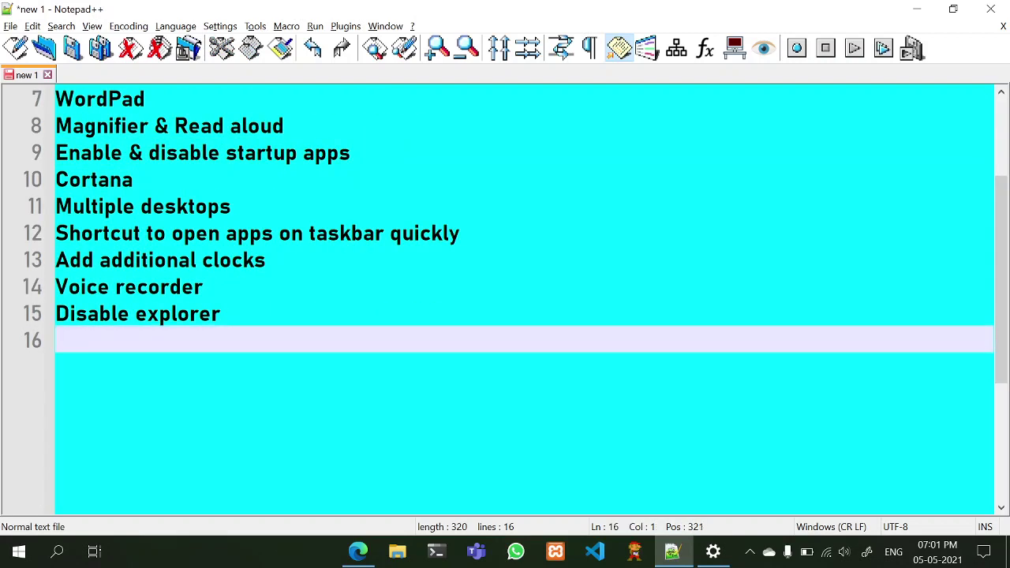
scroll(505, 300, up, 2)
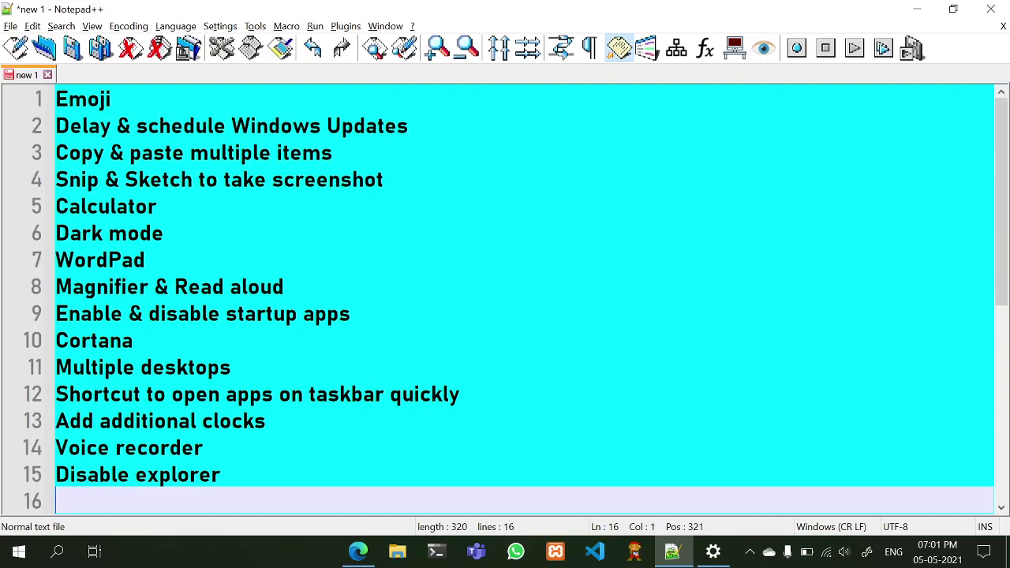
Copy the topic Calculator from line 5 and paste it on line 16
click(112, 214)
double_click(111, 215)
scroll(111, 217, down, 3)
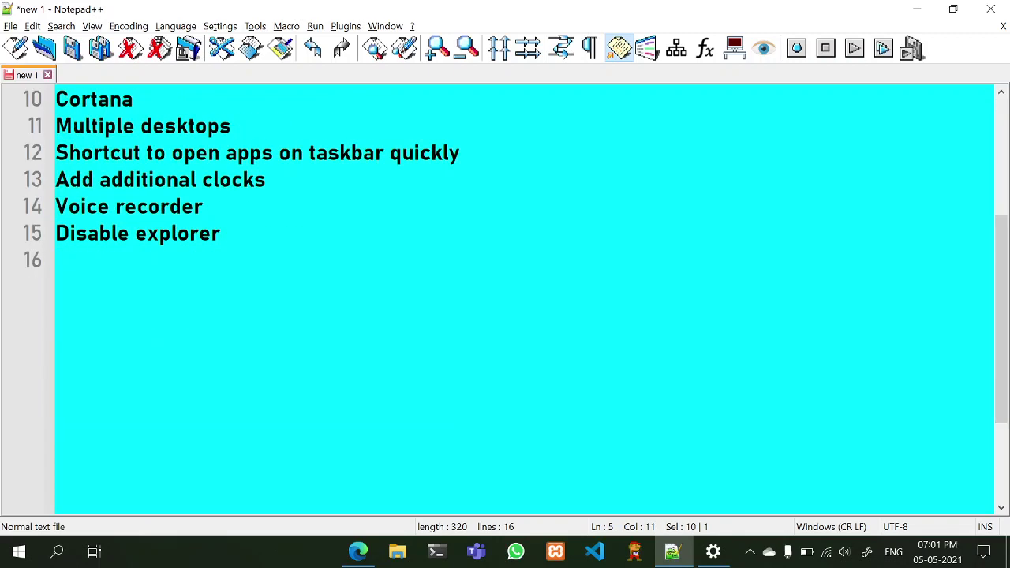
click(87, 260)
key(ctrl+v)
Copy the whole Disable explorer line and paste it directly after Calculator on line 16
click(131, 233)
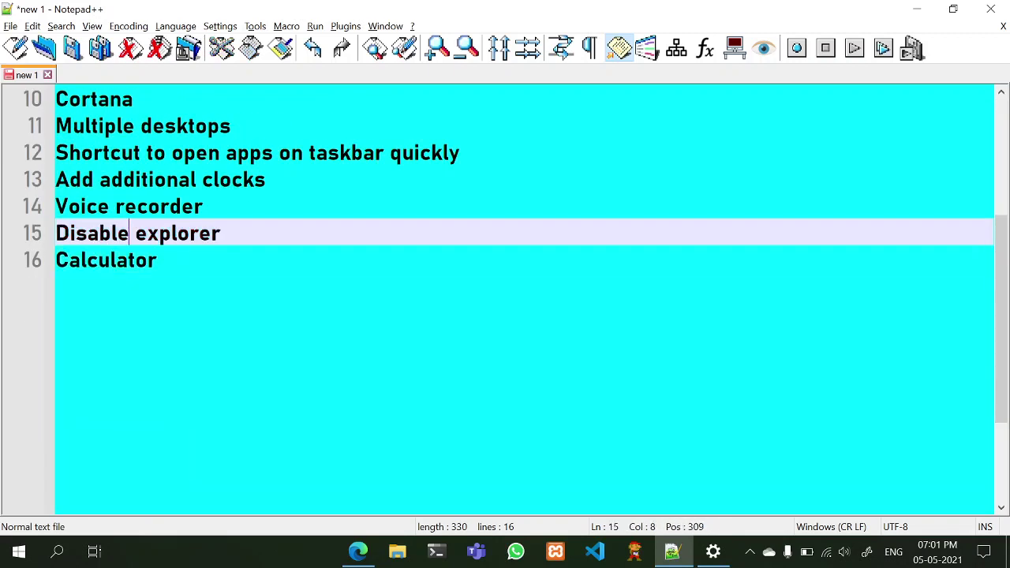
triple_click(132, 235)
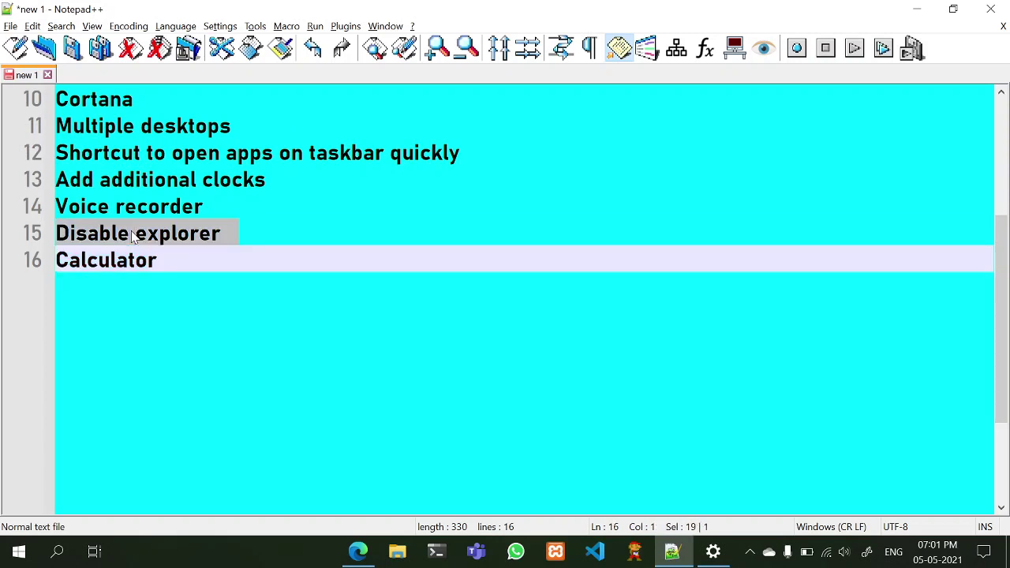
key(End)
key(ctrl+v)
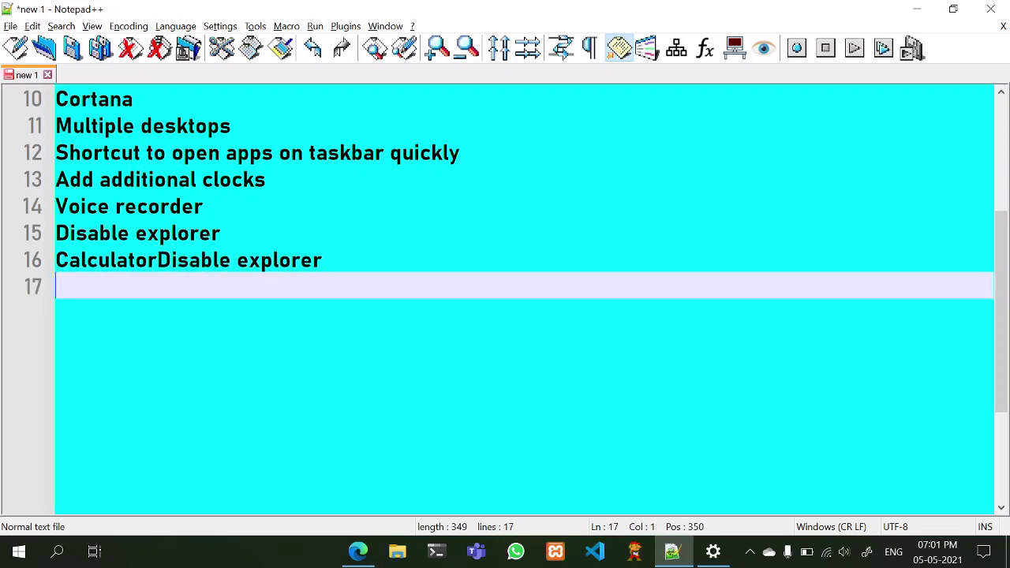
Delete the pasted text CalculatorDisable explorer from line 16
key(Left)
key(ctrl+shift+Left)
key(ctrl+shift+Left)
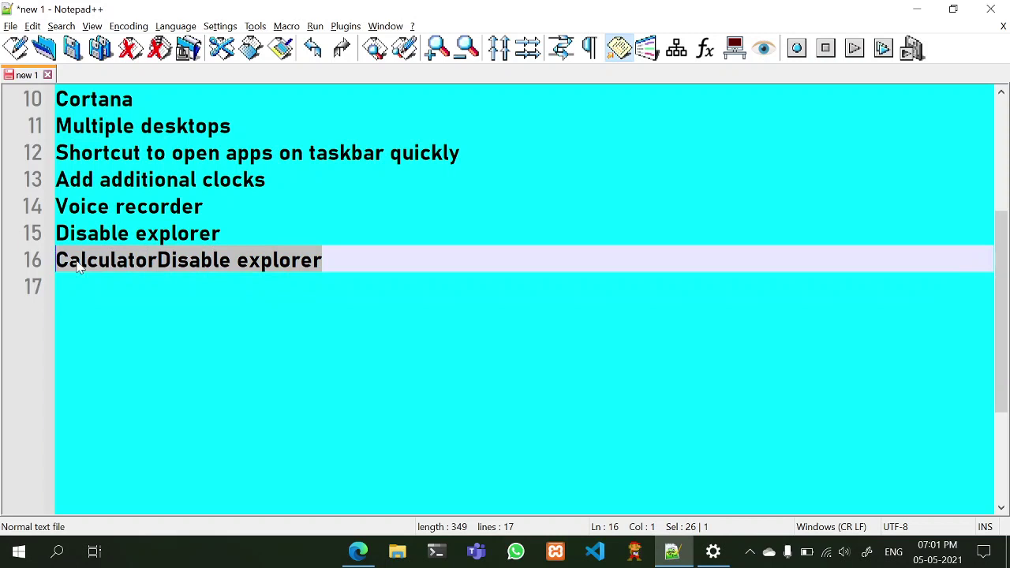
key(Delete)
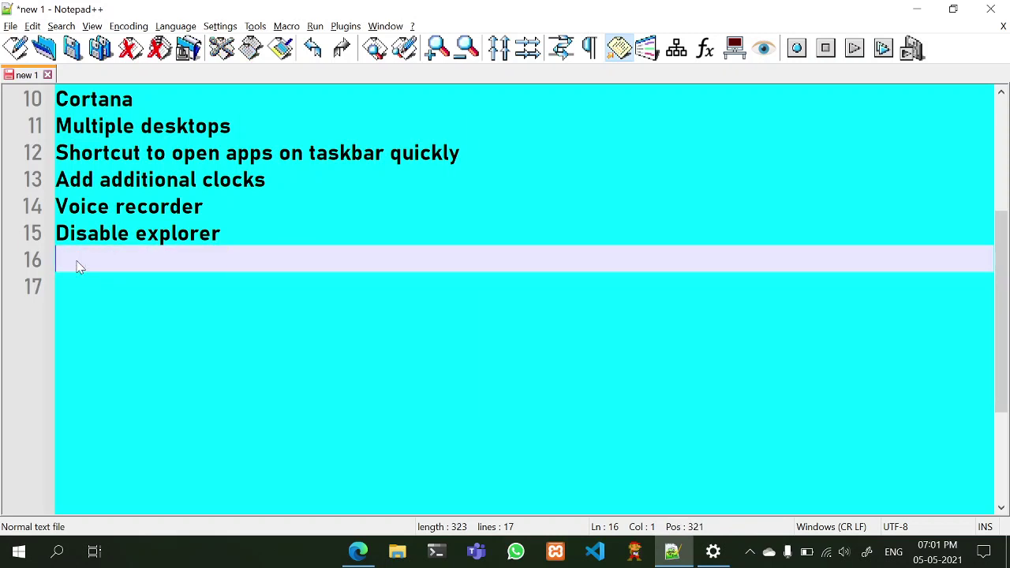
Open the Windows clipboard history, look through the recently copied and older entries, and close it without pasting
key(super+v)
scroll(378, 169, down, 5)
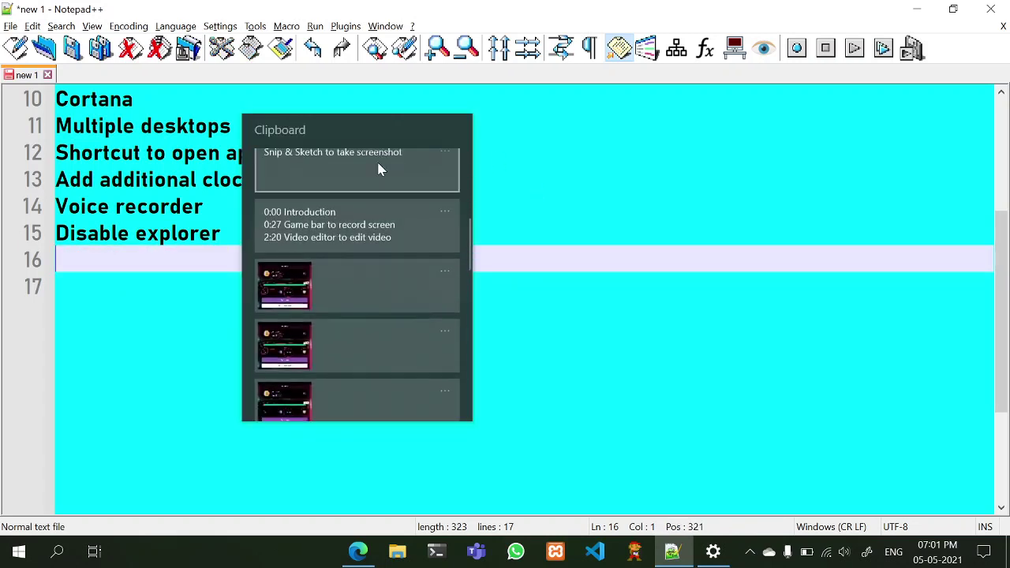
scroll(378, 169, down, 3)
scroll(371, 180, up, 10)
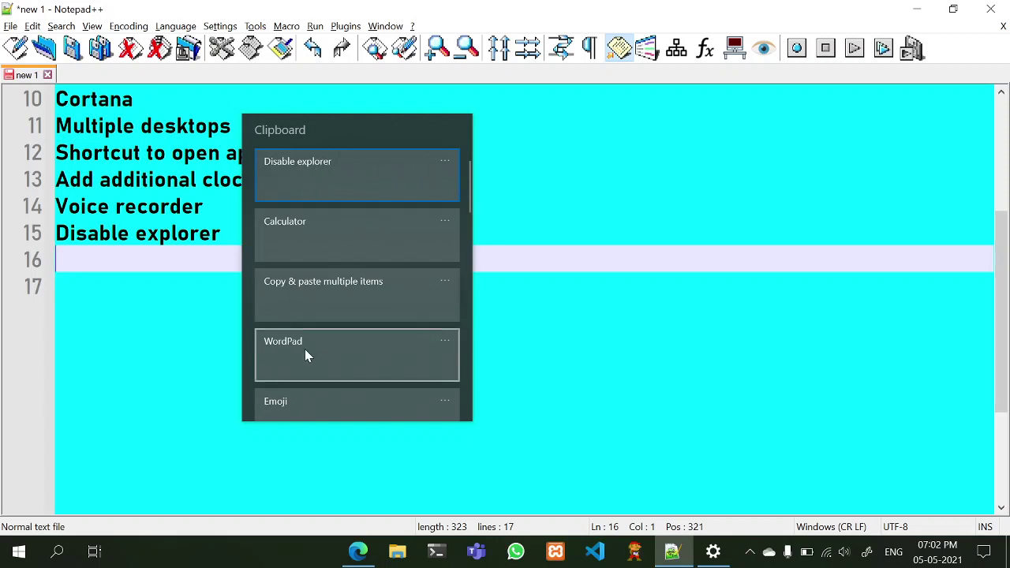
scroll(294, 397, down, 1)
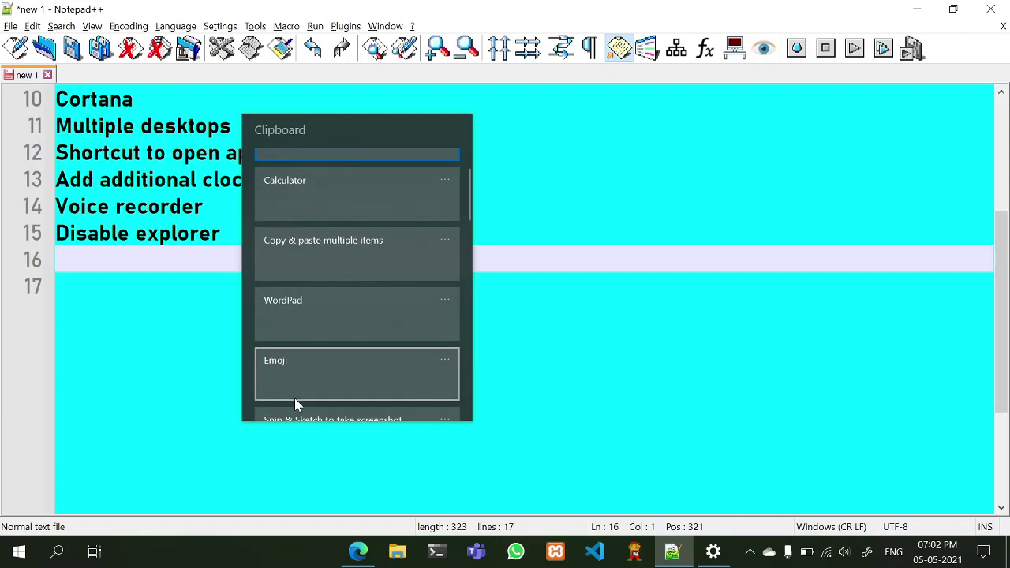
scroll(295, 397, up, 1)
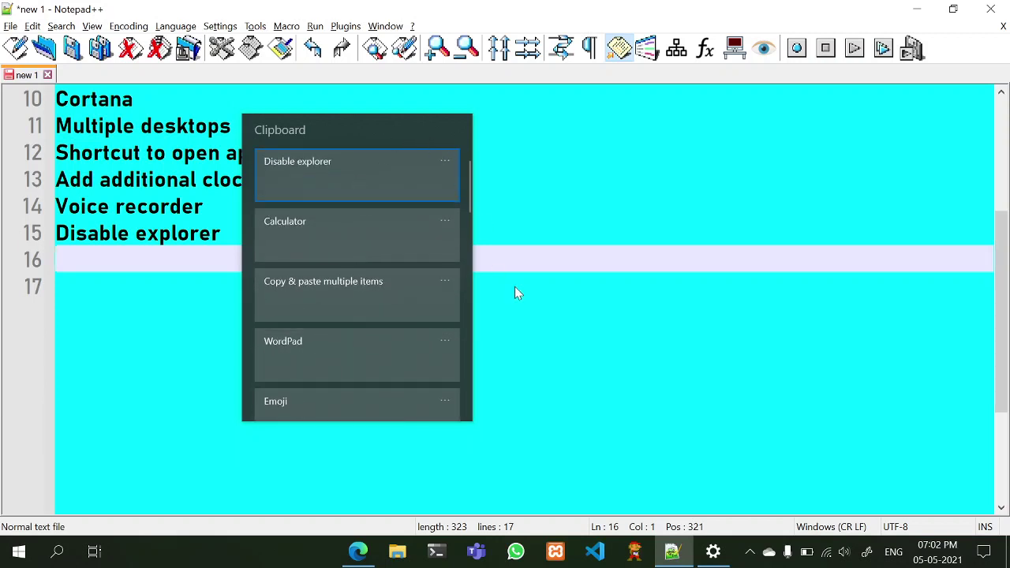
scroll(379, 262, down, 1)
scroll(379, 263, down, 10)
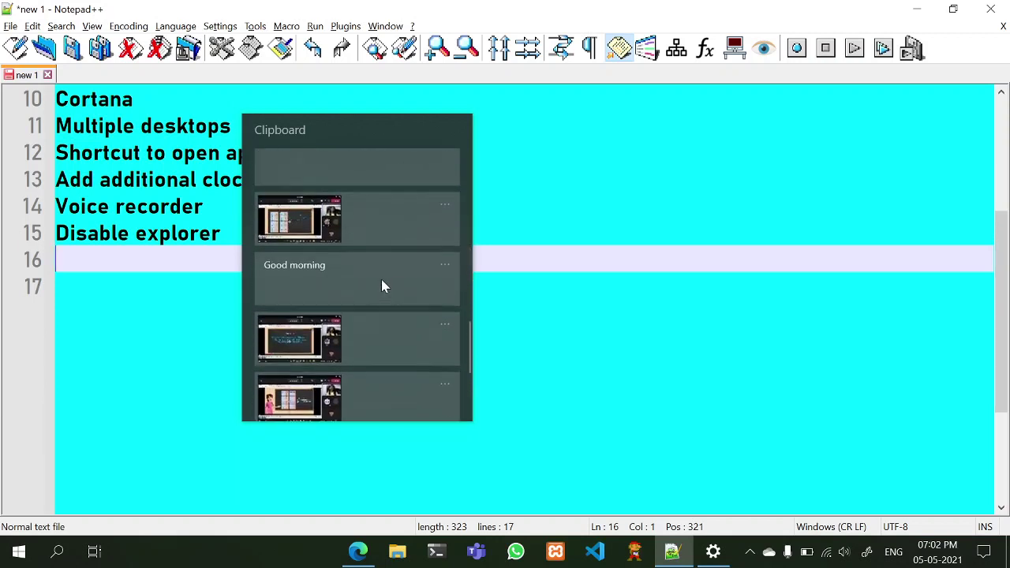
scroll(381, 279, up, 10)
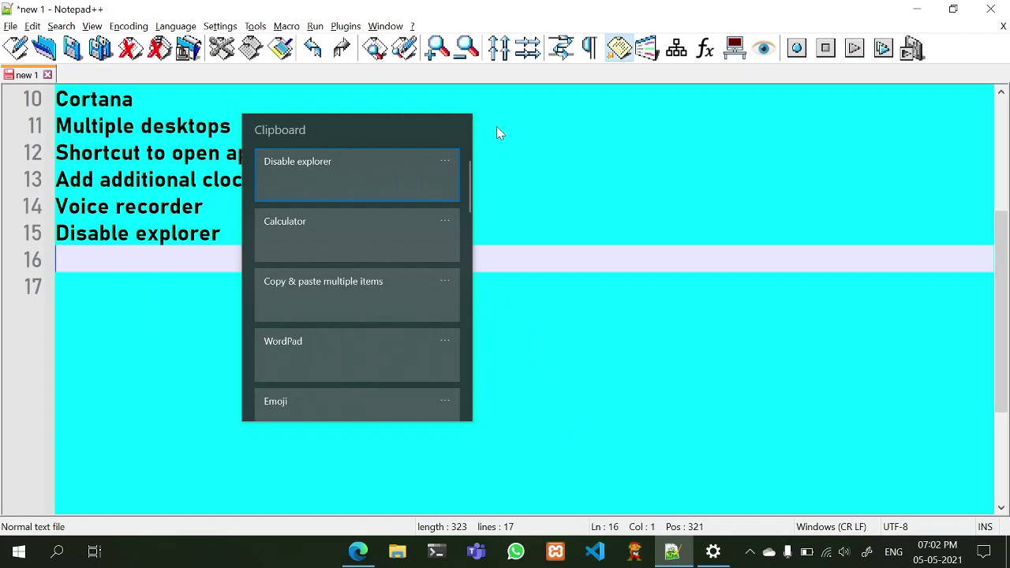
scroll(374, 205, down, 1)
scroll(377, 254, up, 1)
scroll(377, 254, down, 2)
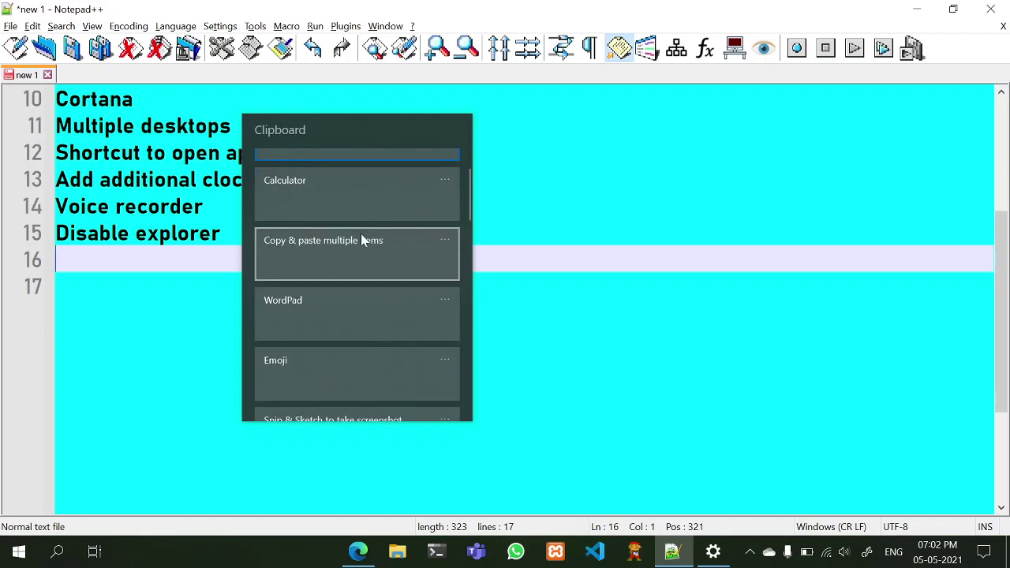
scroll(356, 318, up, 2)
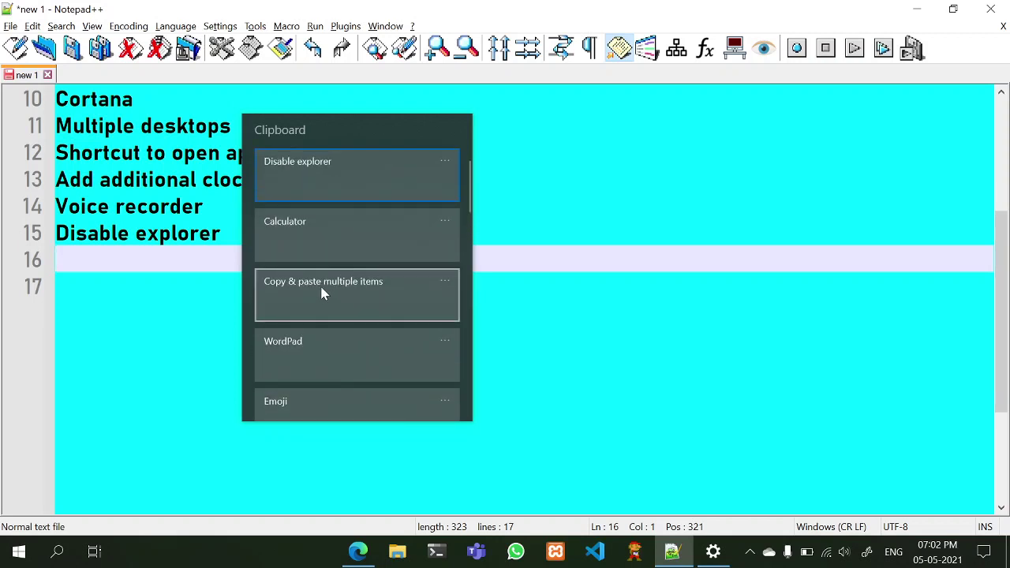
key(Escape)
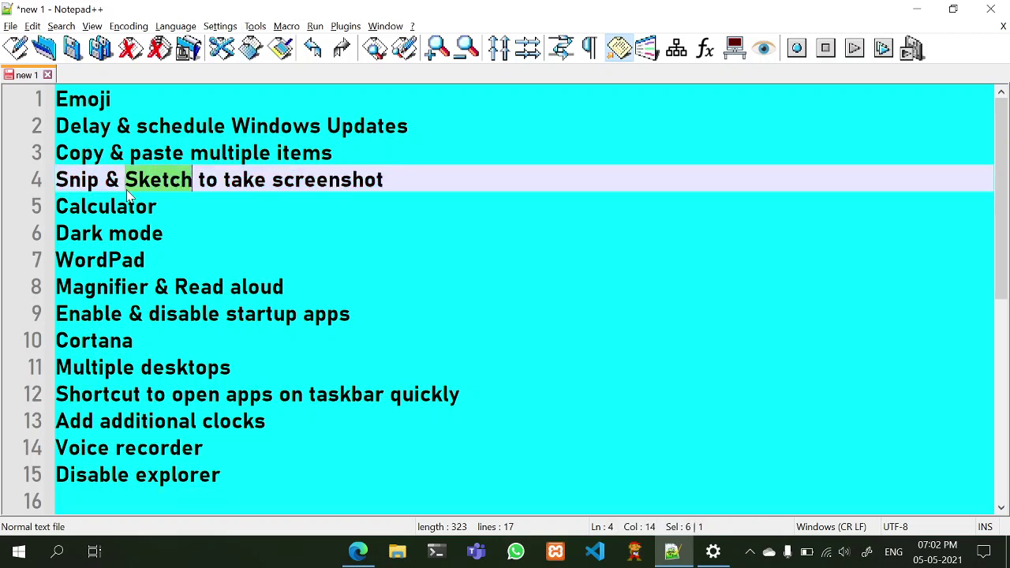
Highlight the topic Snip & Sketch to take screenshot on line 4 and capture a screenshot of the screen
triple_click(127, 190)
click(225, 189)
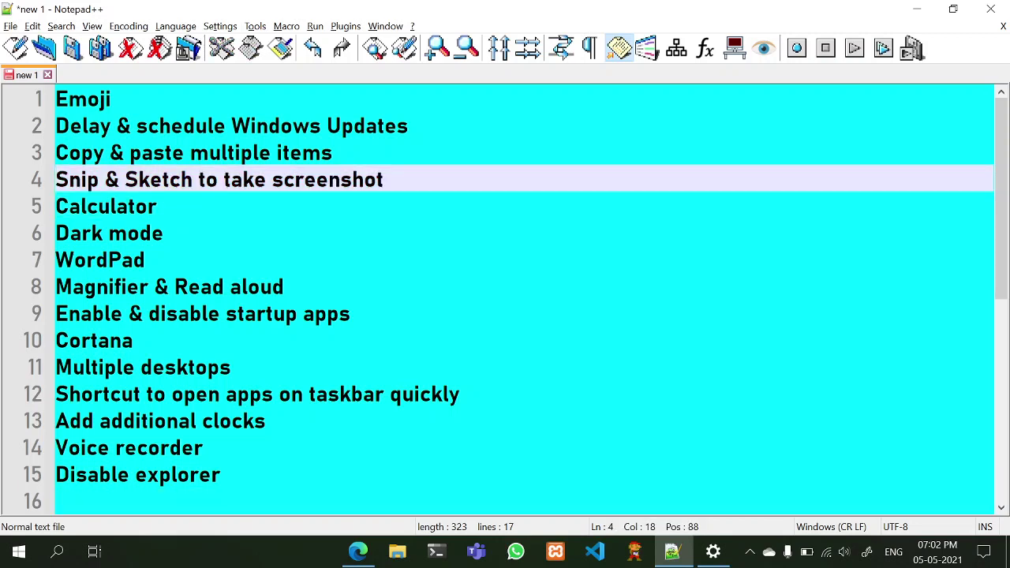
triple_click(234, 189)
click(189, 262)
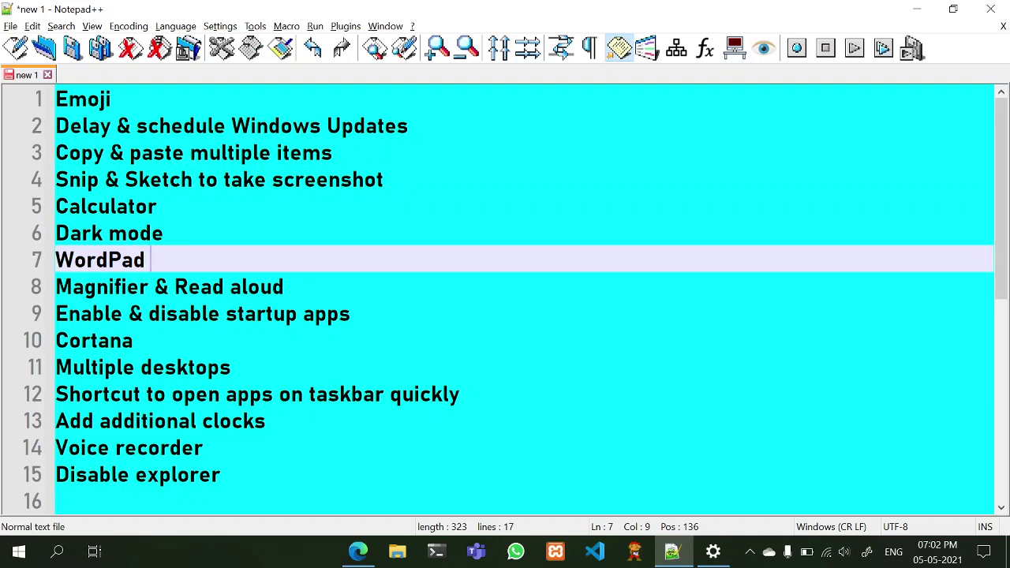
drag(36, 474, 39, 106)
click(234, 347)
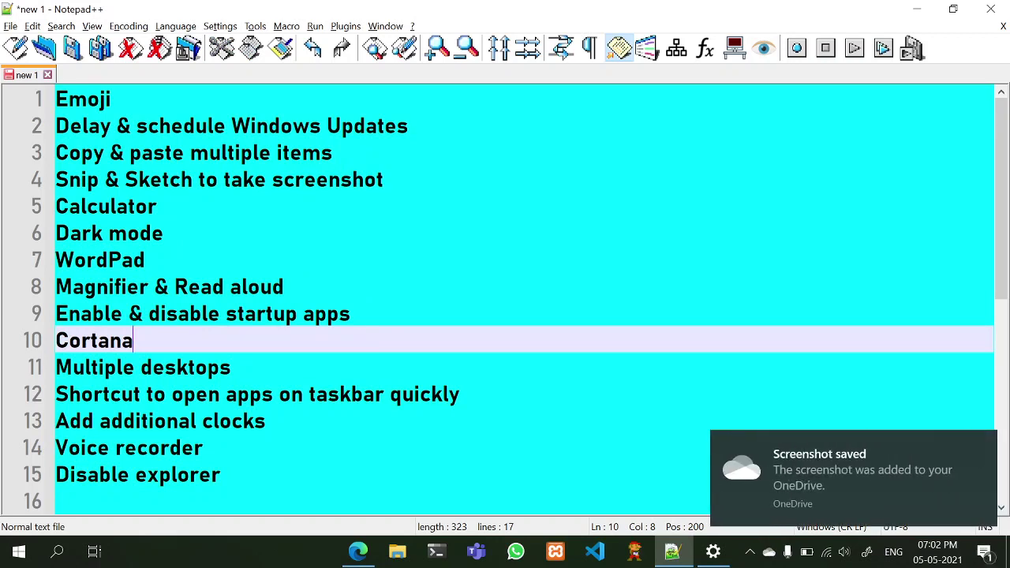
Switch to Microsoft Edge, open a new InPrivate tab, glance at the channel's website tab and minimise the browser
click(357, 551)
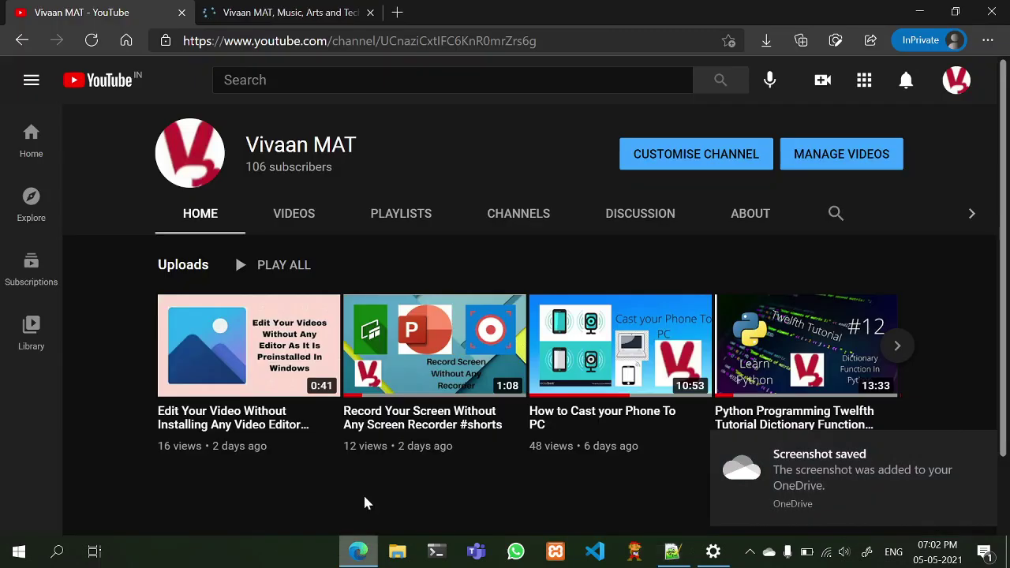
click(397, 12)
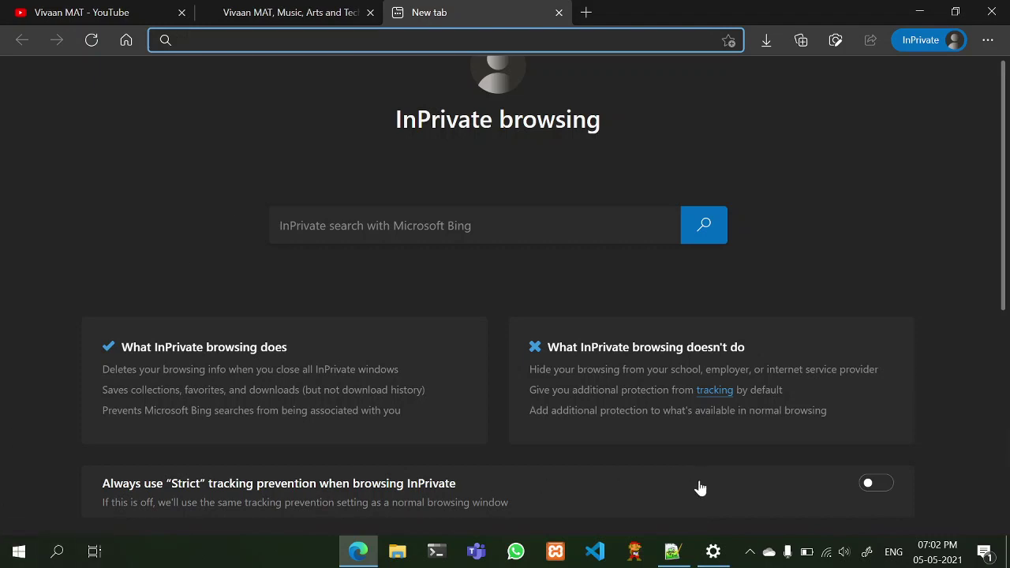
click(260, 9)
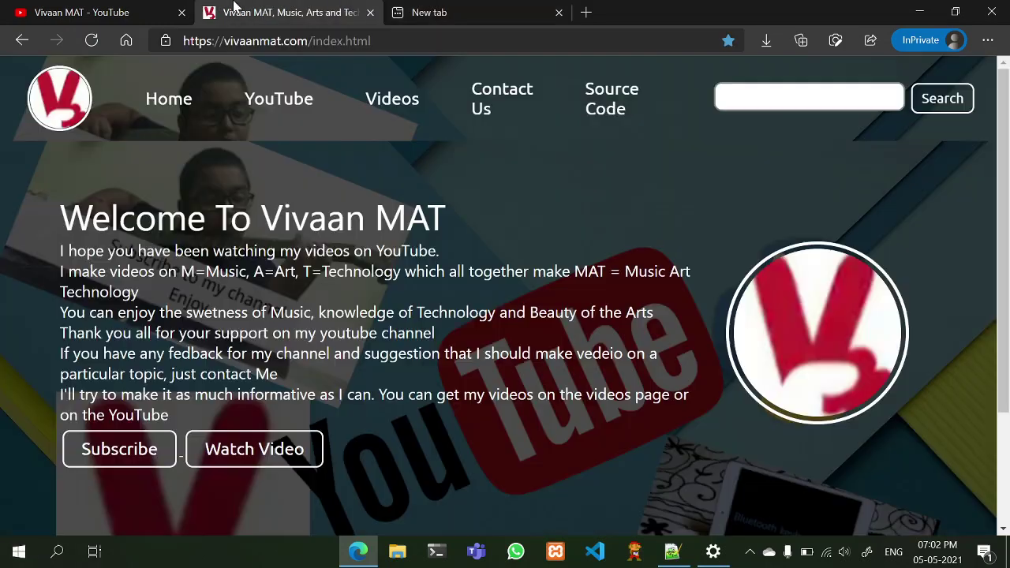
click(191, 8)
click(525, 7)
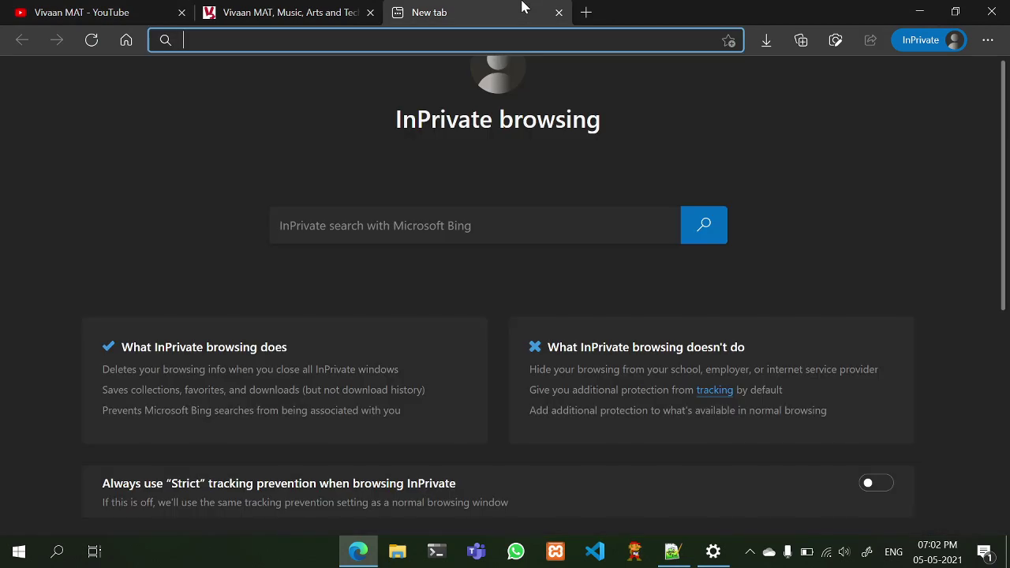
click(936, 9)
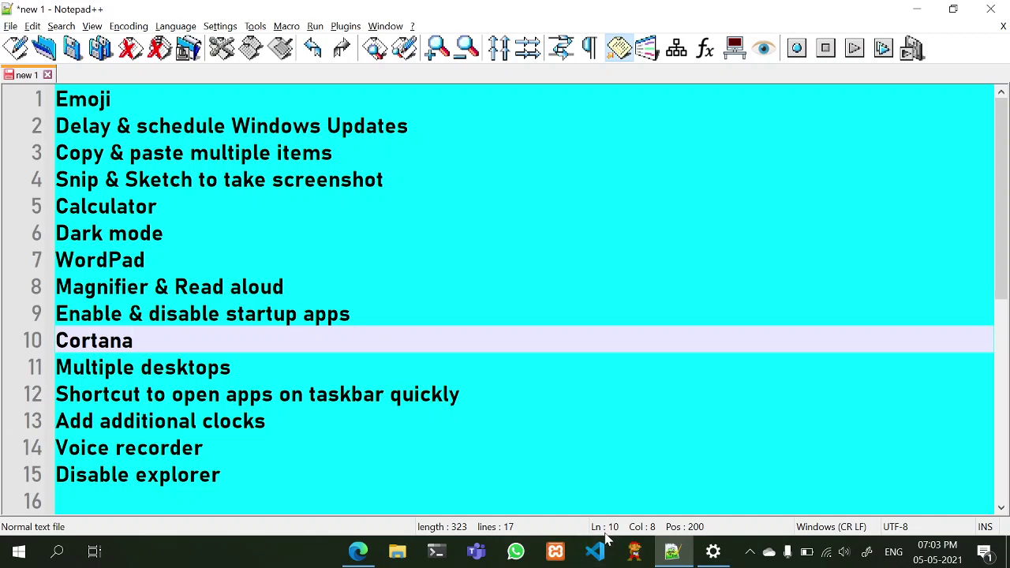
Search Windows for snip, open the Snipping Tool and launch Snip & Sketch from it
key(super)
text(snip)
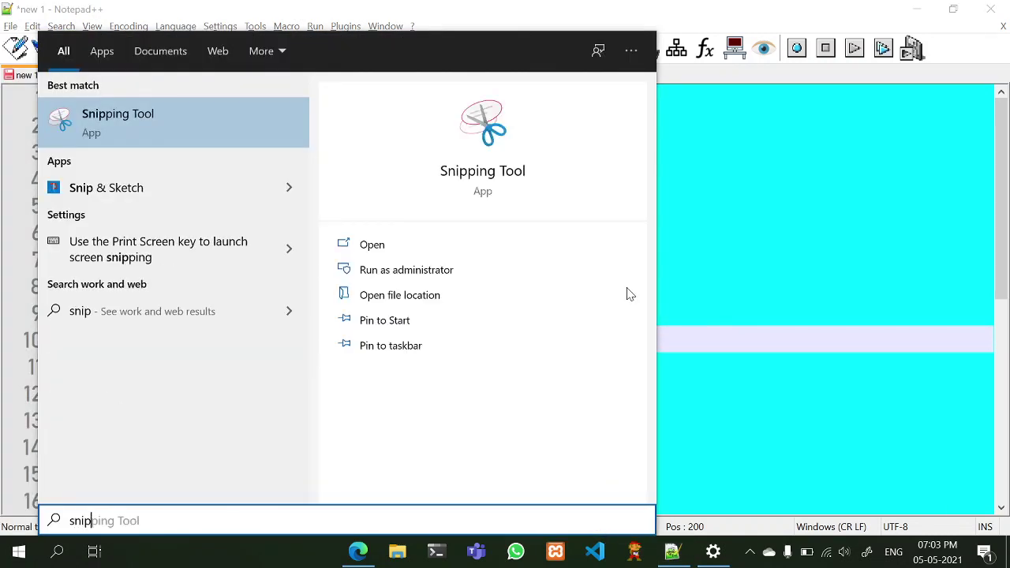
click(493, 246)
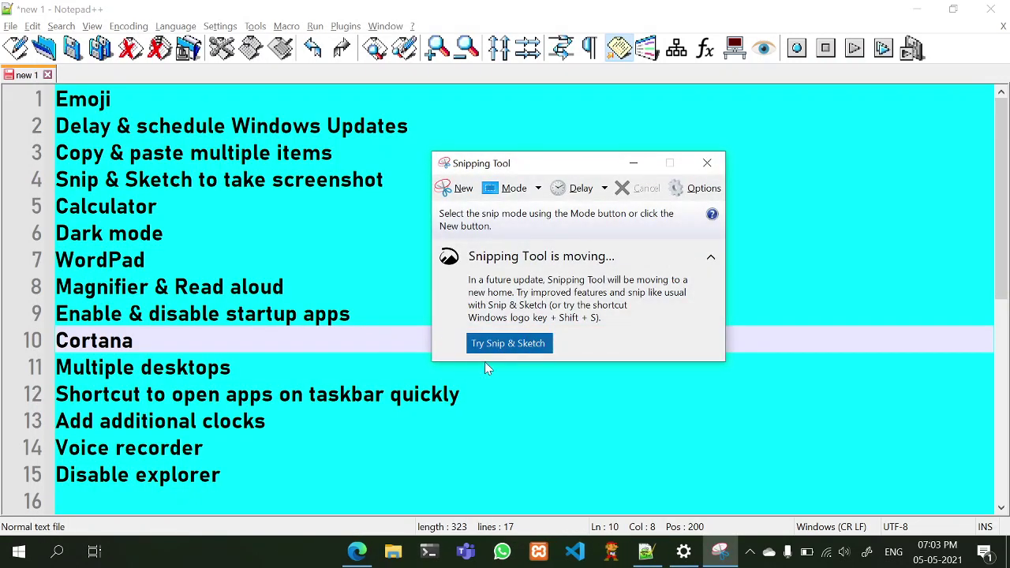
click(505, 345)
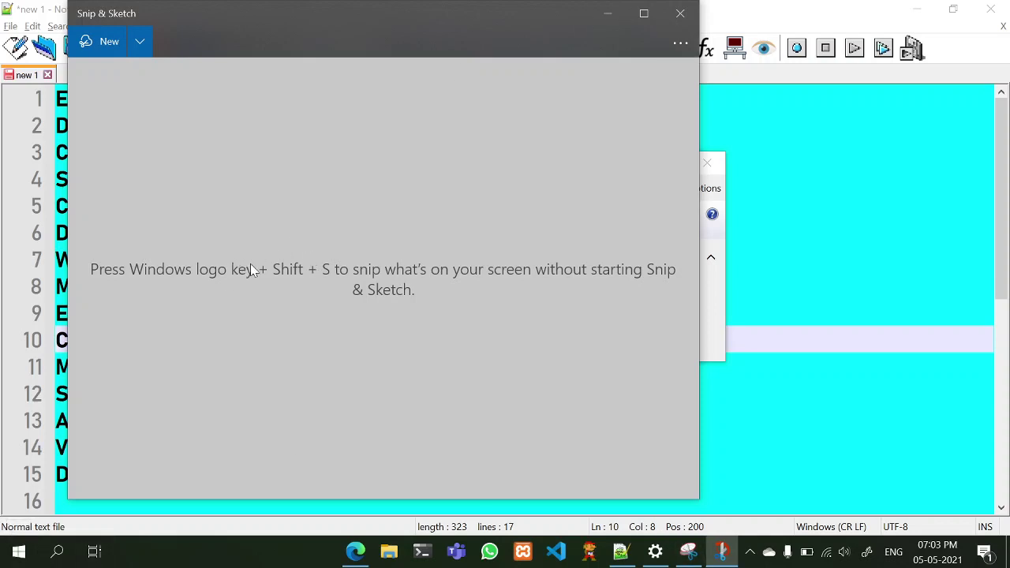
Capture a small rectangular snip of the Notepad++ toolbar icons with Snip & Sketch
click(108, 40)
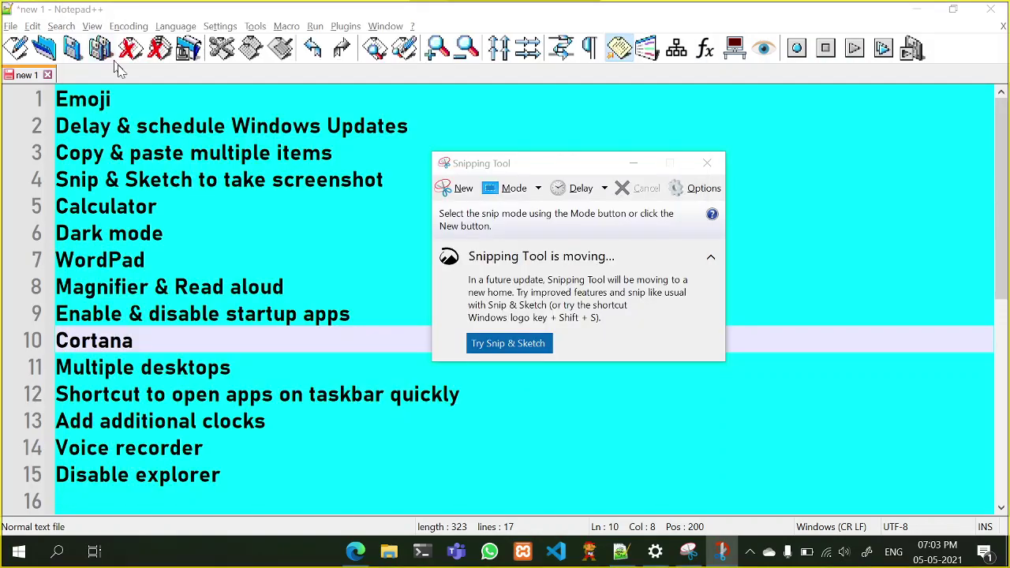
drag(100, 44, 43, 55)
click(37, 63)
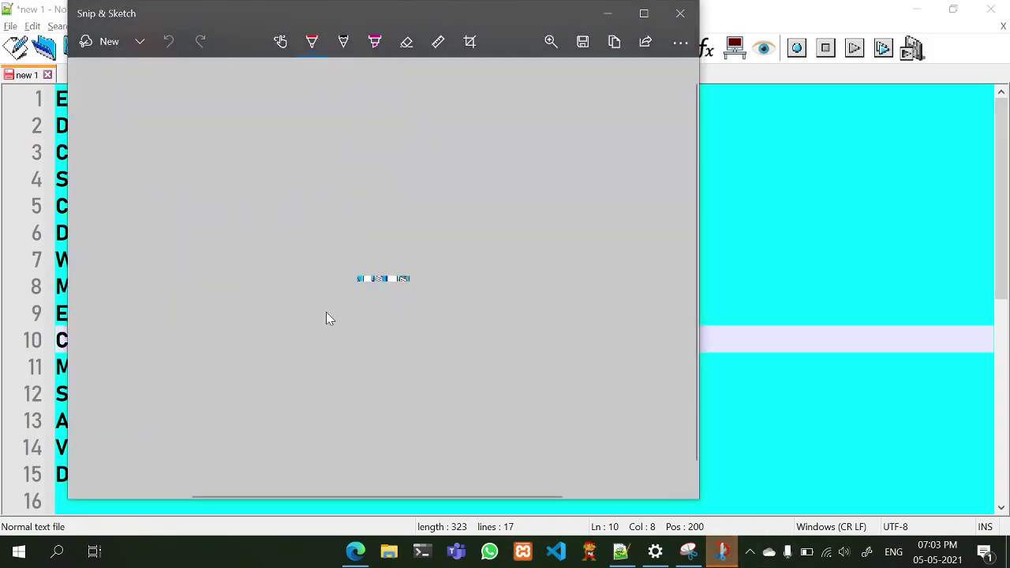
Scribble across the snip with the red pen and copy it, closing both Snip & Sketch and Snipping Tool
mouse_move(397, 282)
mouse_down()
mouse_move(350, 289)
mouse_move(219, 259)
mouse_move(351, 377)
mouse_up()
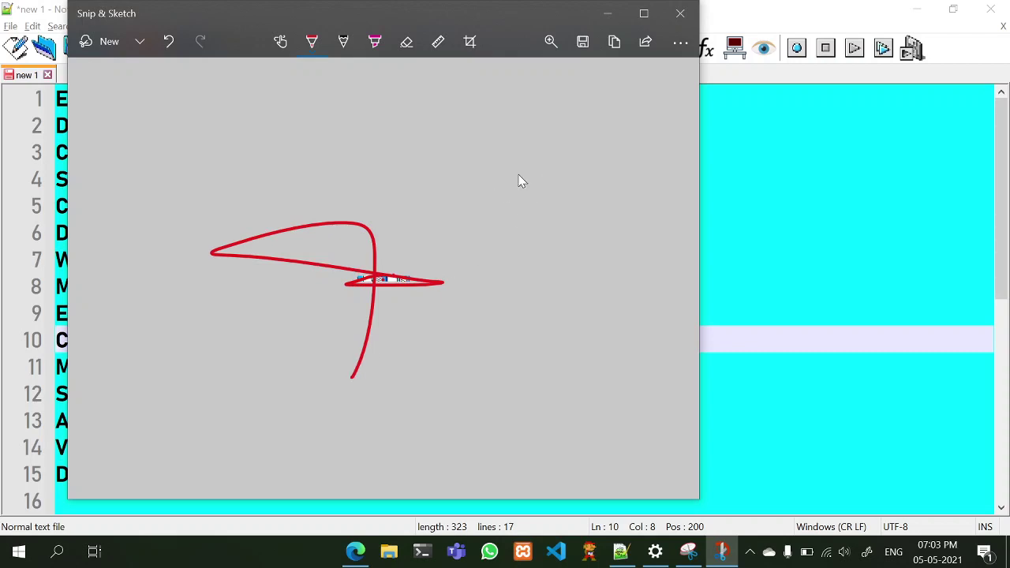
click(617, 42)
click(679, 12)
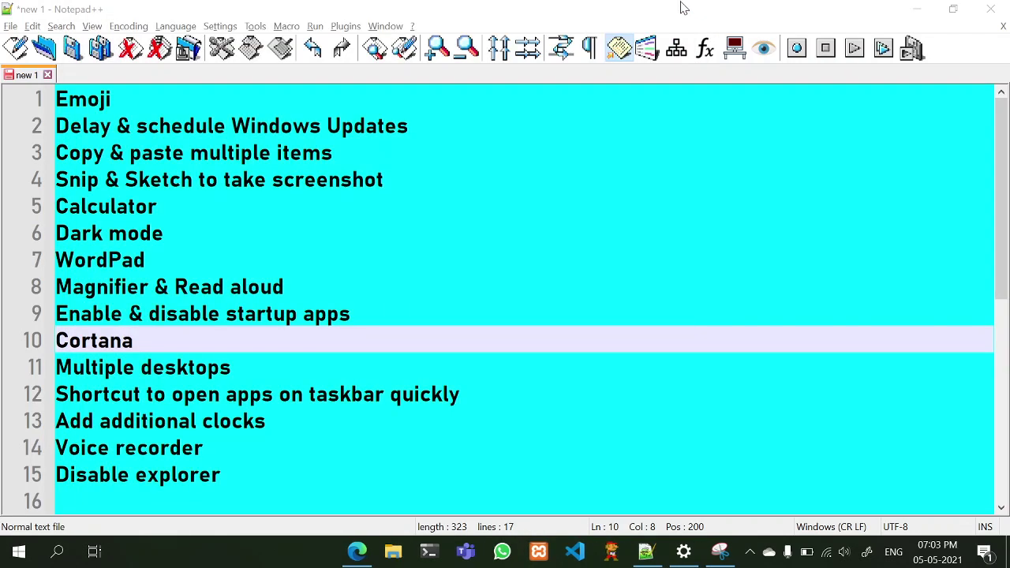
click(719, 551)
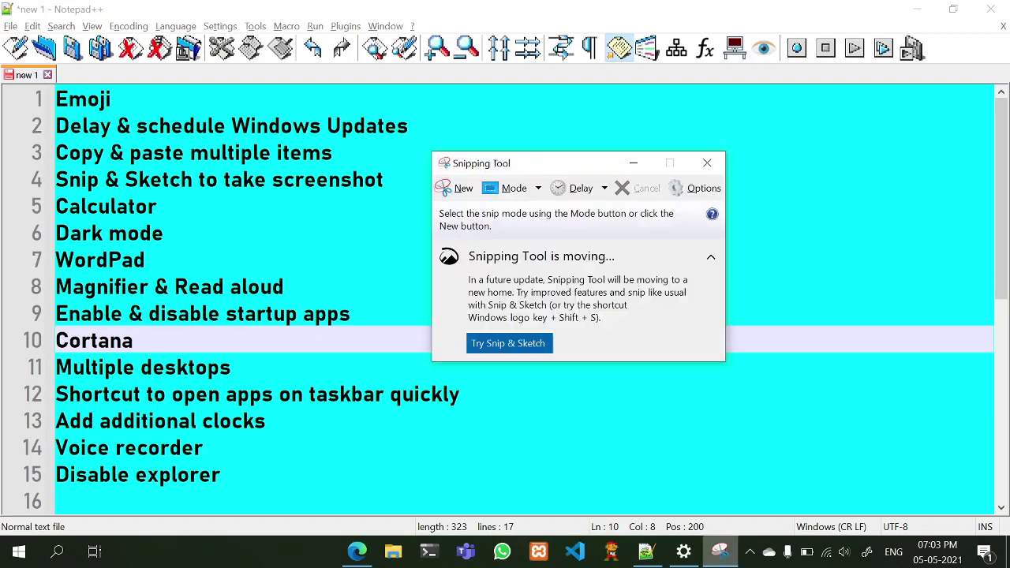
click(707, 164)
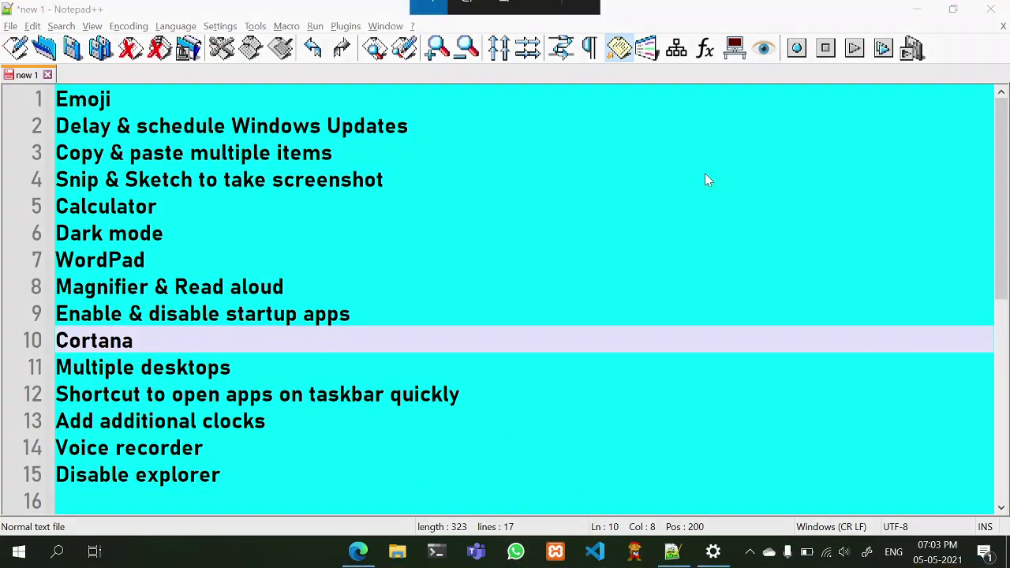
Start a screen snip directly in Windows and capture a freeform area around the topic list
key(super+shift+s)
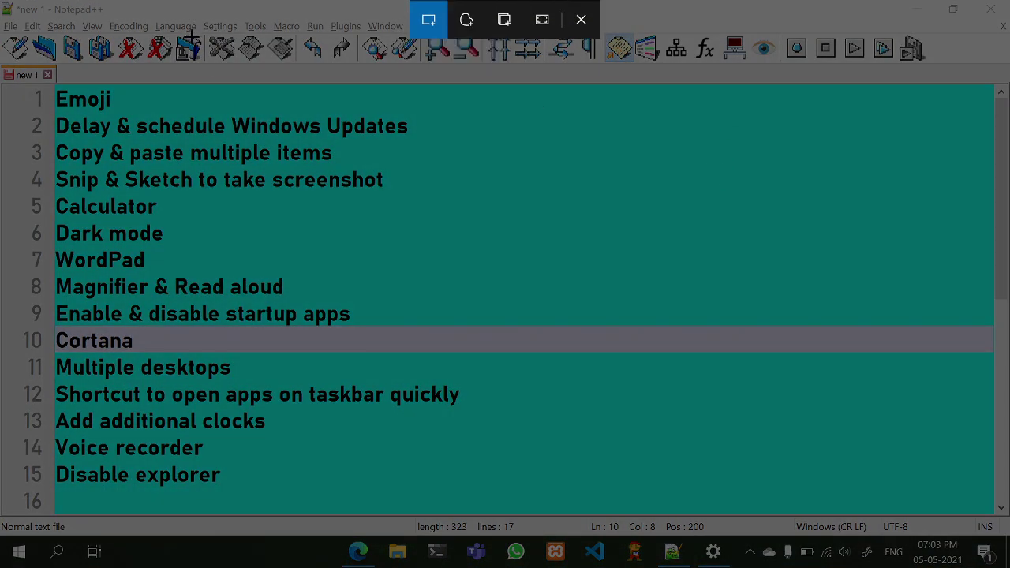
drag(206, 69, 252, 68)
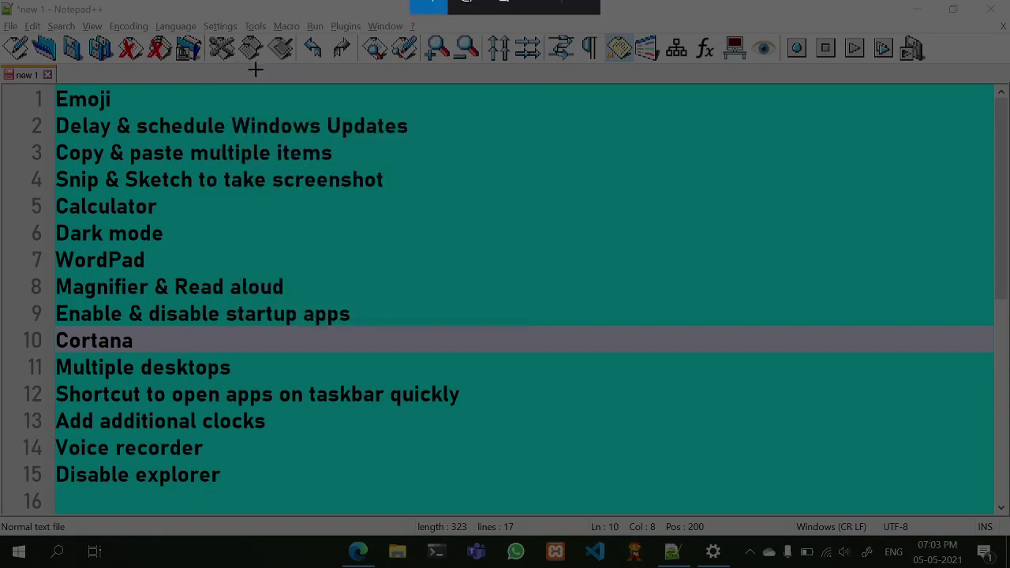
click(466, 19)
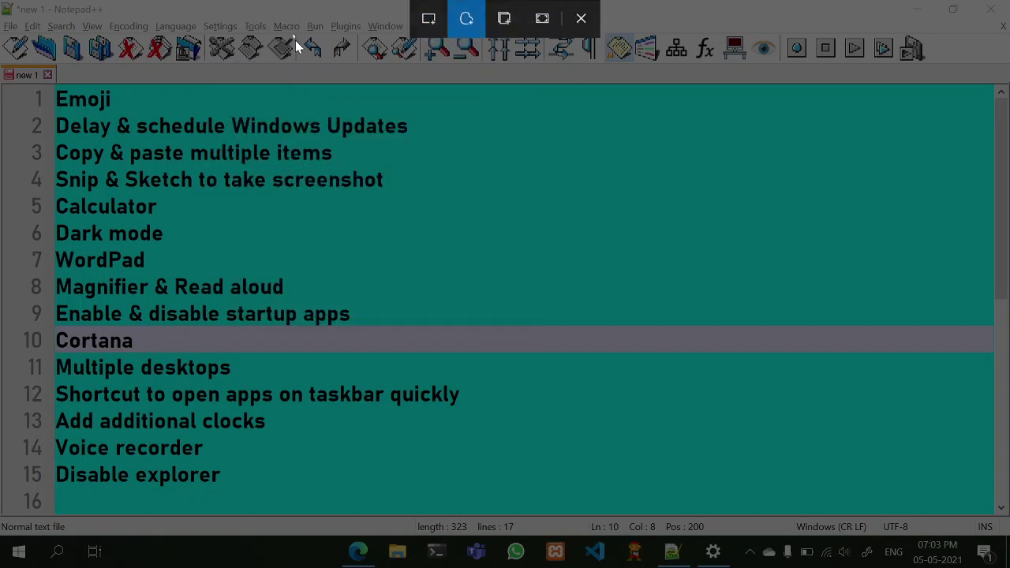
mouse_move(295, 40)
mouse_down()
mouse_move(284, 397)
mouse_move(992, 417)
mouse_move(501, 124)
mouse_move(351, 54)
mouse_move(93, 38)
mouse_move(172, 470)
mouse_move(349, 537)
mouse_move(340, 539)
mouse_up()
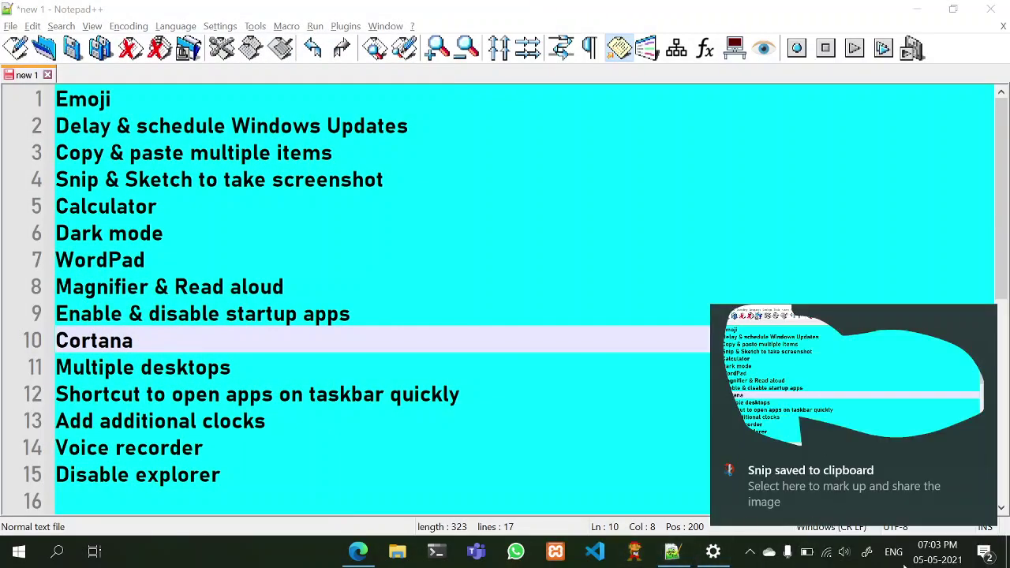
View the captured snips in the Windows clipboard history and close it without pasting
click(803, 484)
key(super+v)
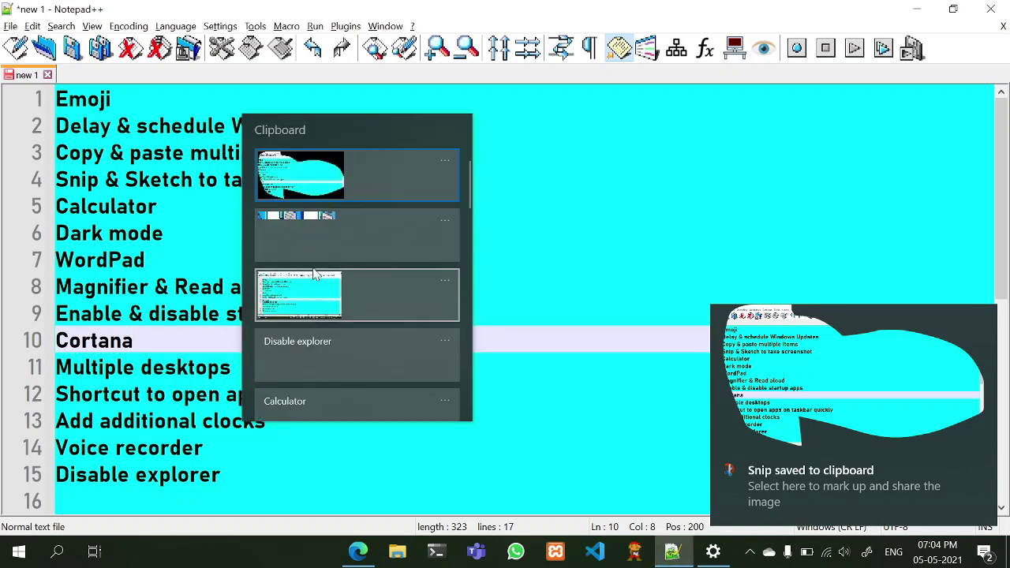
key(Escape)
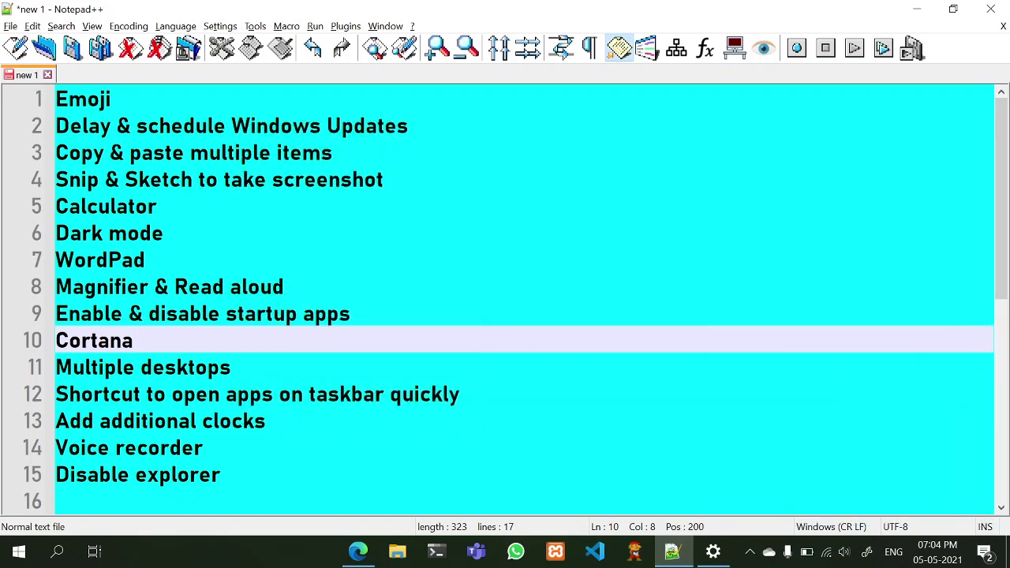
Highlight the Snip & Sketch and Calculator topics on lines 4 and 5, and close the Settings window
triple_click(246, 180)
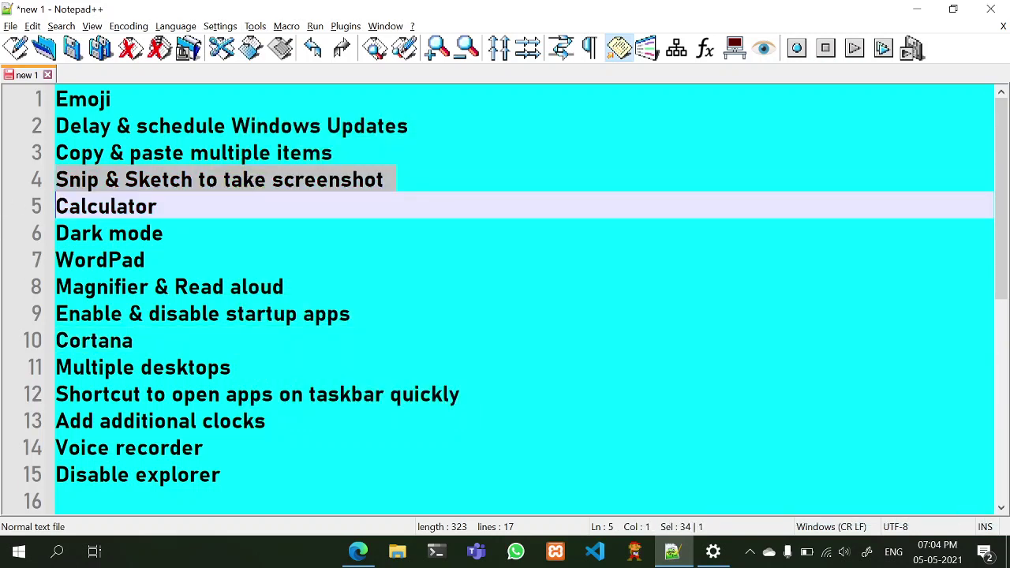
triple_click(96, 212)
click(181, 261)
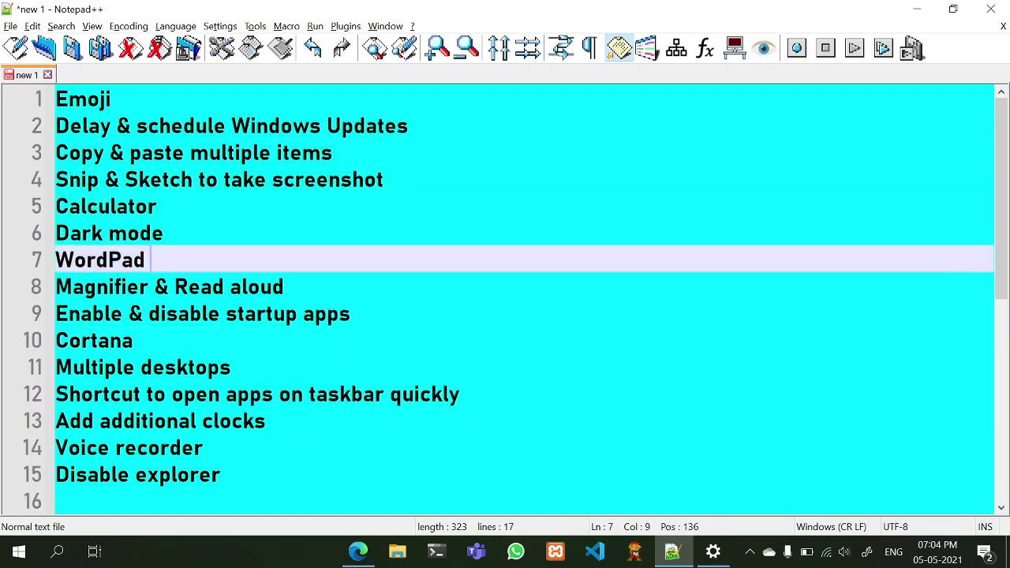
click(713, 552)
click(991, 13)
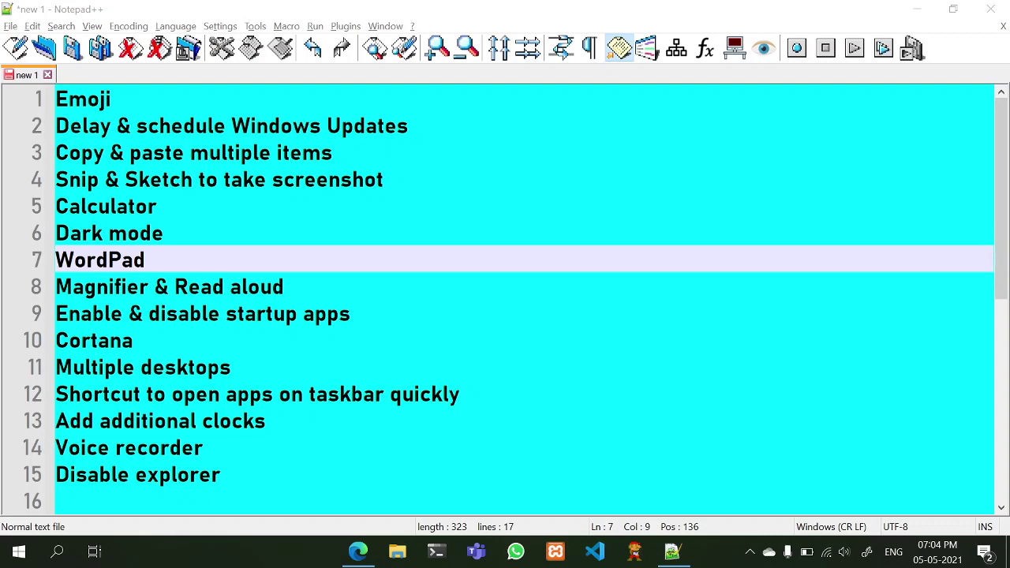
Open Calculator through Windows search and move its window clear of the topic list
key(super)
text(ca)
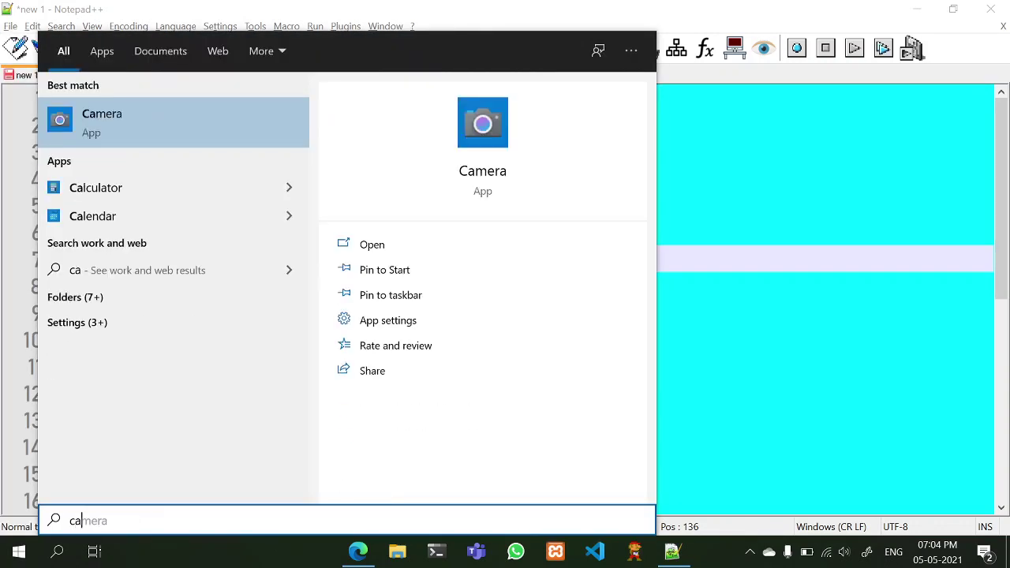
text(lc)
key(Return)
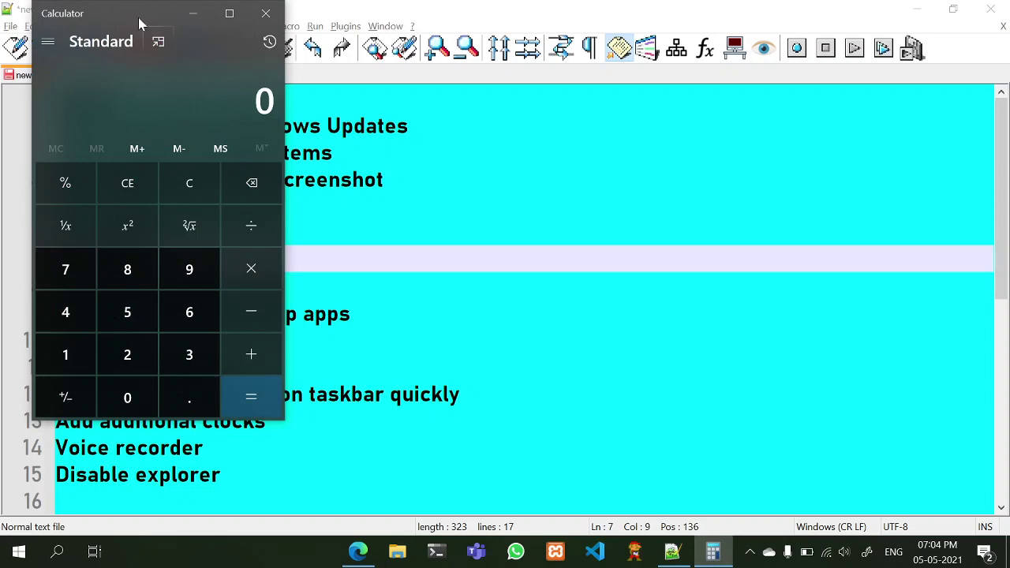
drag(138, 17, 843, 26)
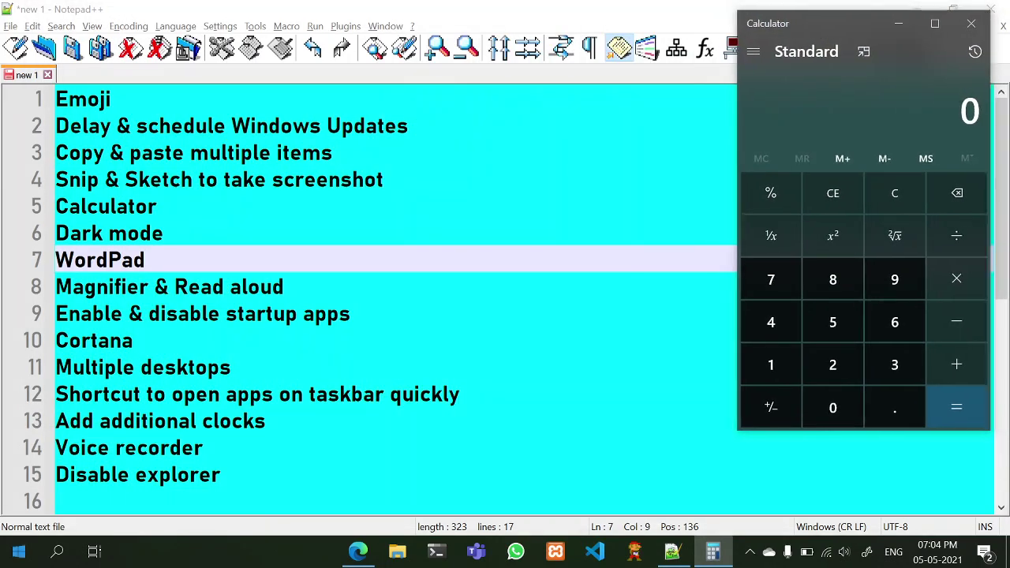
Calculate 569 × 45 in Calculator and copy the result
scroll(367, 296, down, 1)
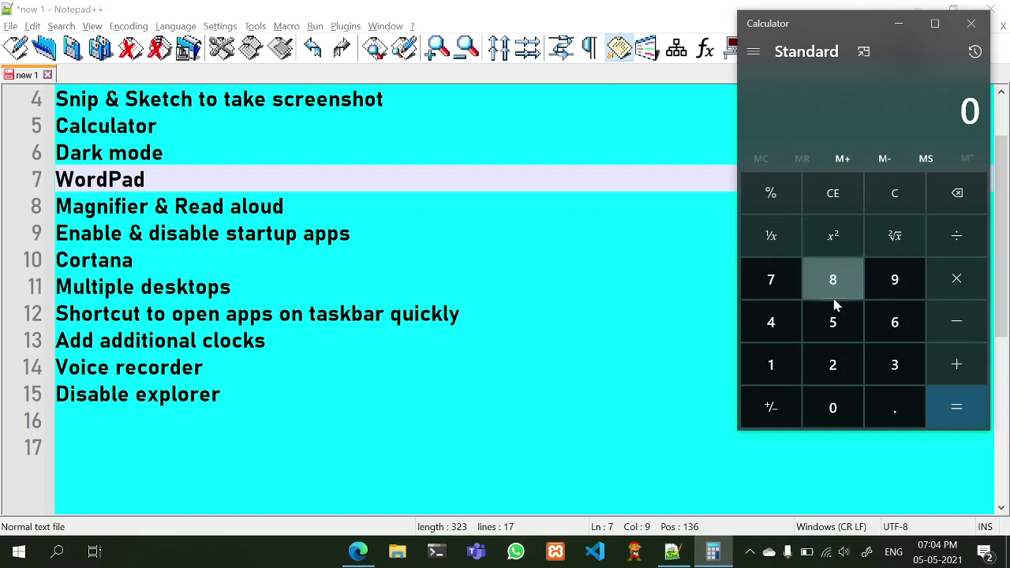
click(840, 324)
click(895, 325)
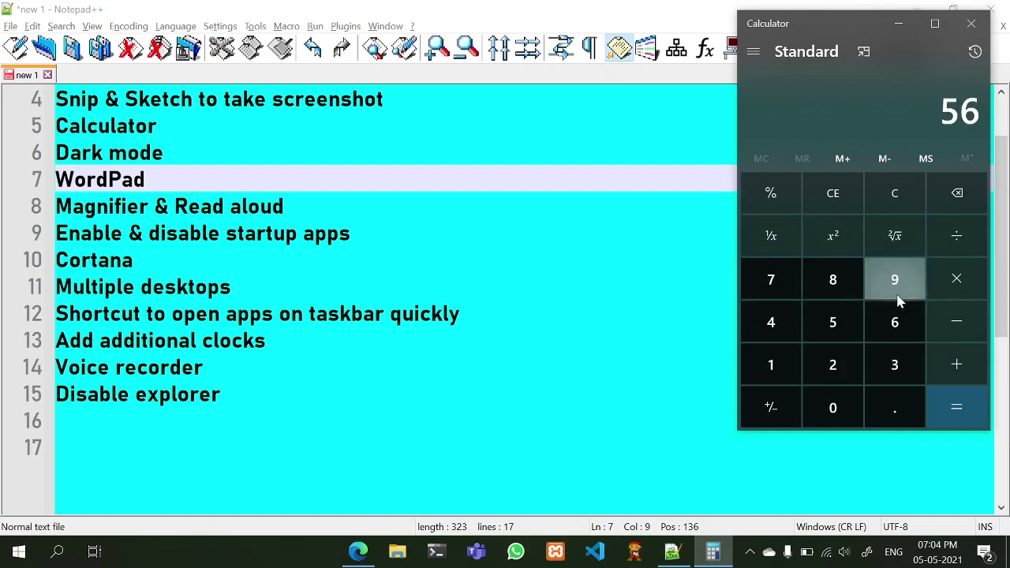
click(894, 280)
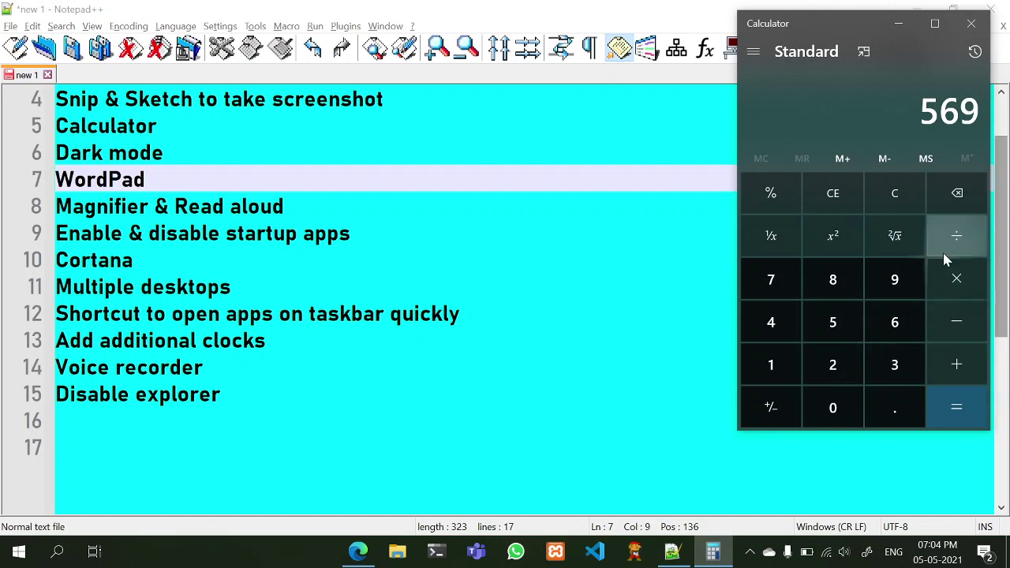
click(957, 285)
click(771, 322)
click(832, 324)
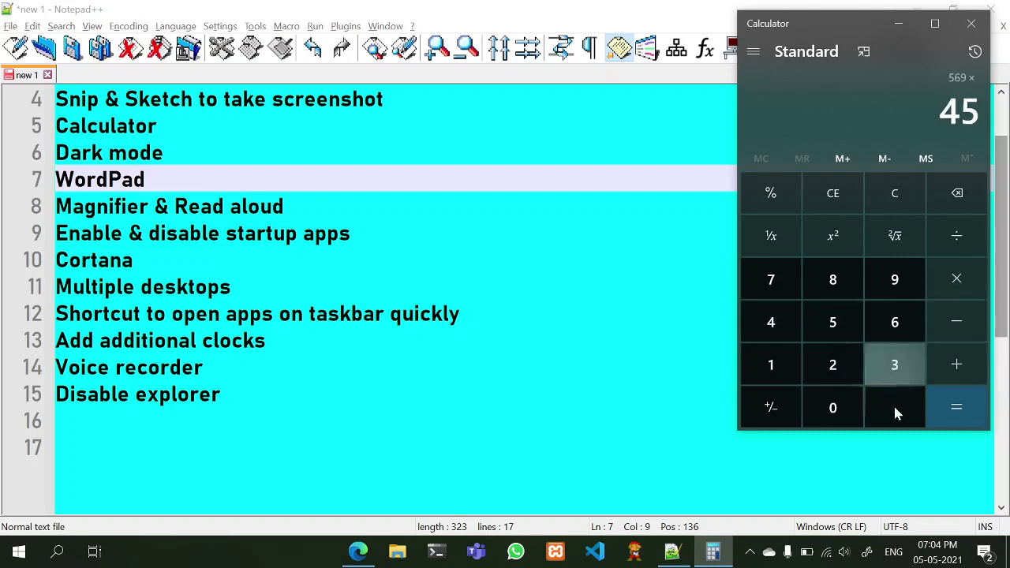
click(957, 407)
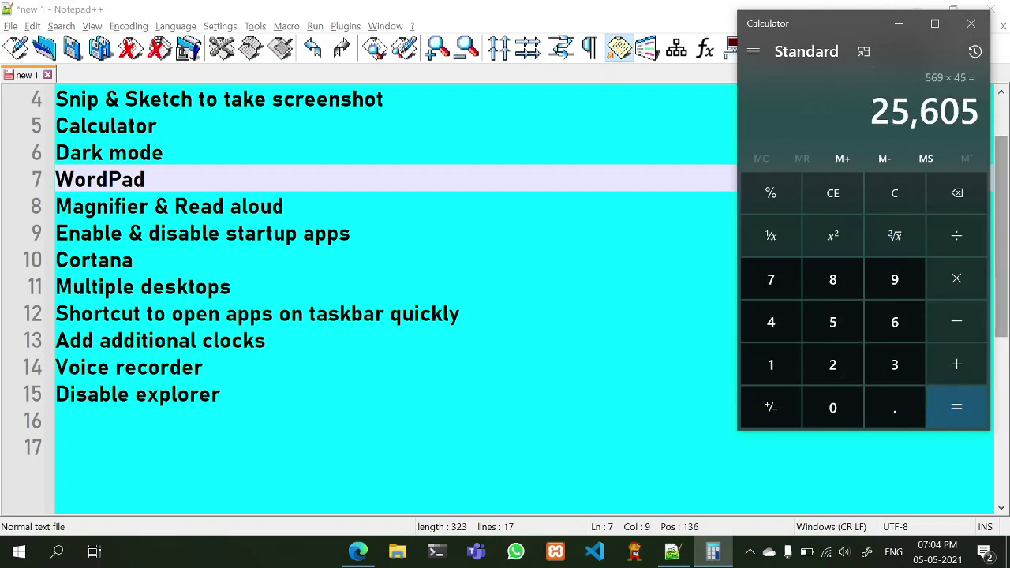
key(ctrl+c)
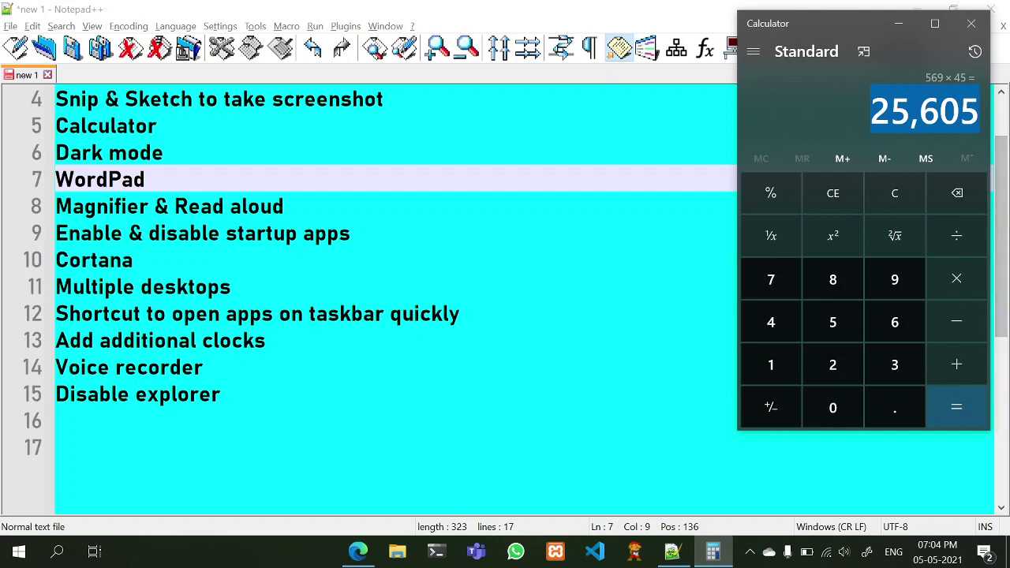
Enter 25605 by hand on line 16 of the document, rechecking the digits in Calculator midway
click(61, 420)
text(256)
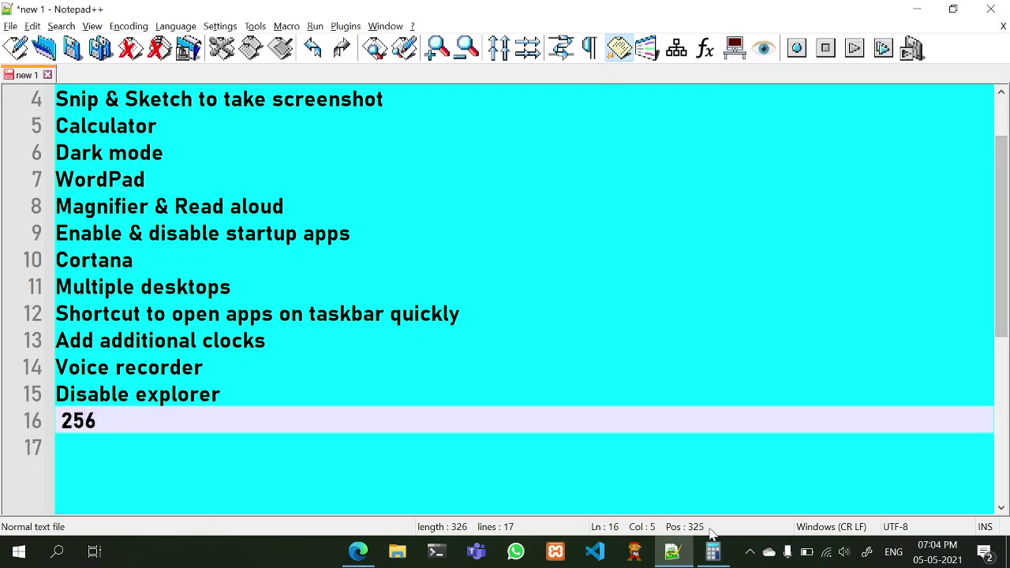
mouse_move(714, 541)
click(717, 498)
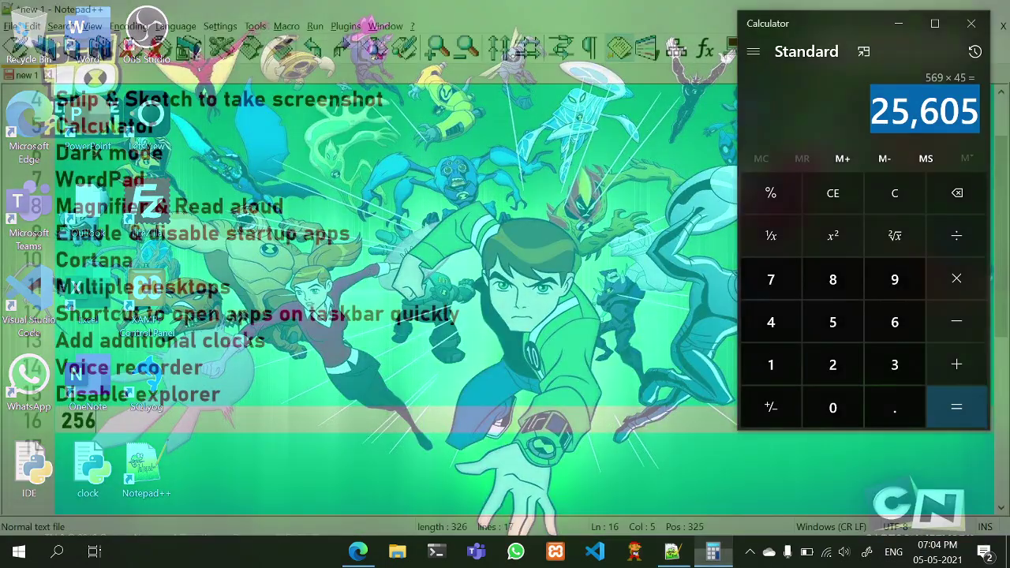
click(96, 447)
click(96, 420)
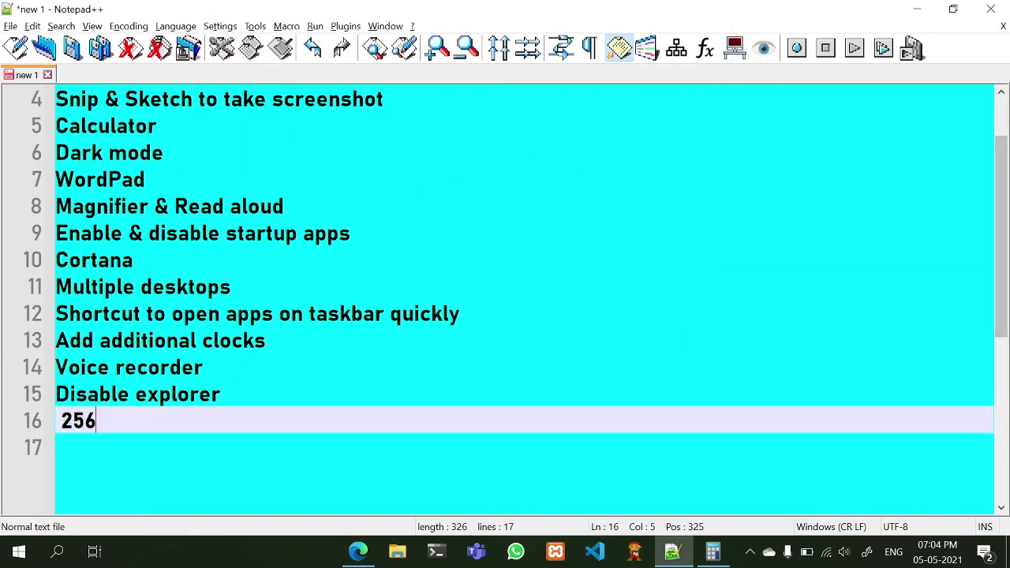
text(05)
Delete the number 25605 from line 16 of the document
key(shift+Home)
key(shift+Home)
key(BackSpace)
Toggle Calculator's keep-on-top mode on, off and on again, and return to line 16 of the document
click(714, 553)
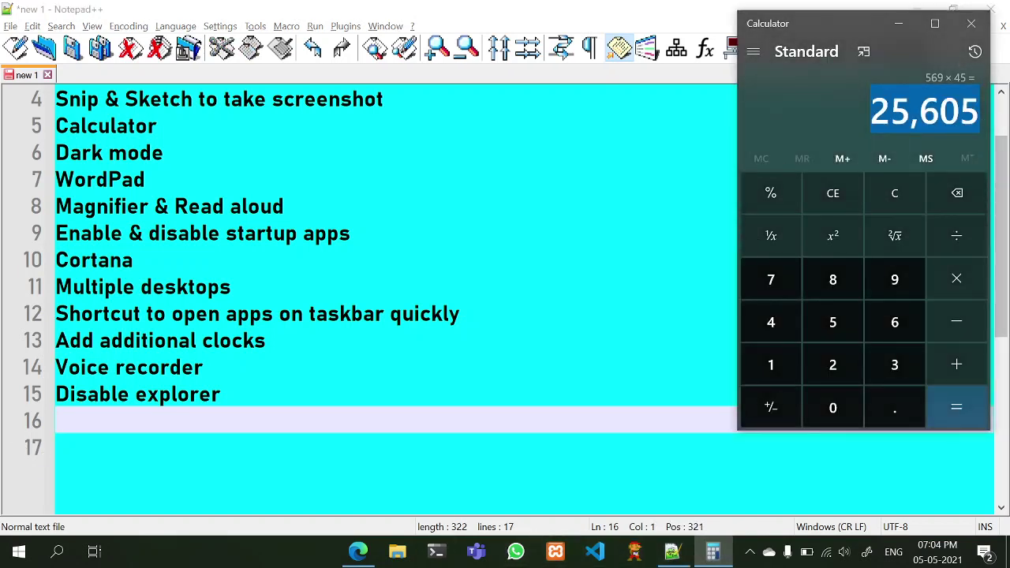
click(790, 99)
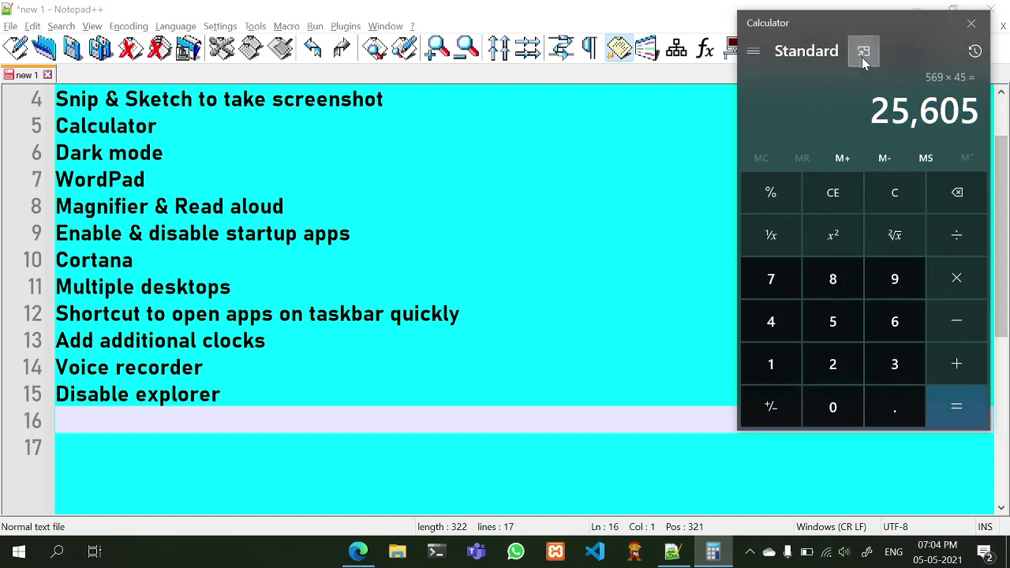
click(864, 60)
click(756, 40)
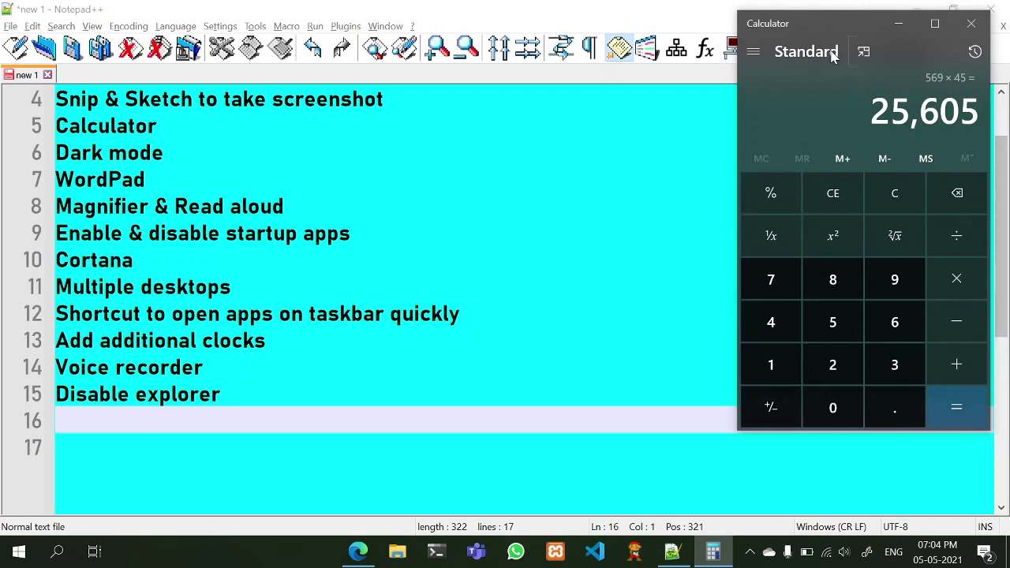
click(862, 51)
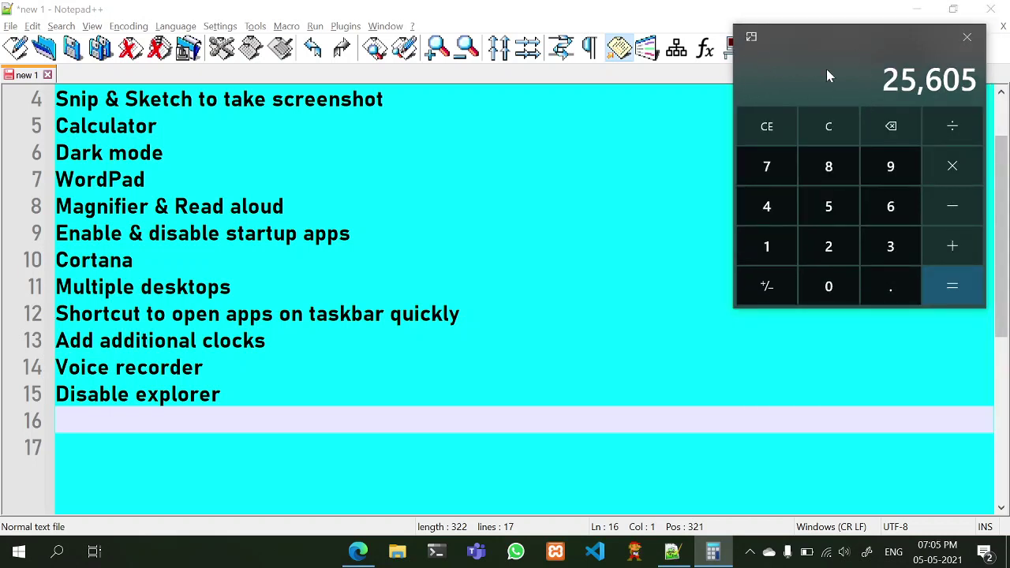
click(741, 419)
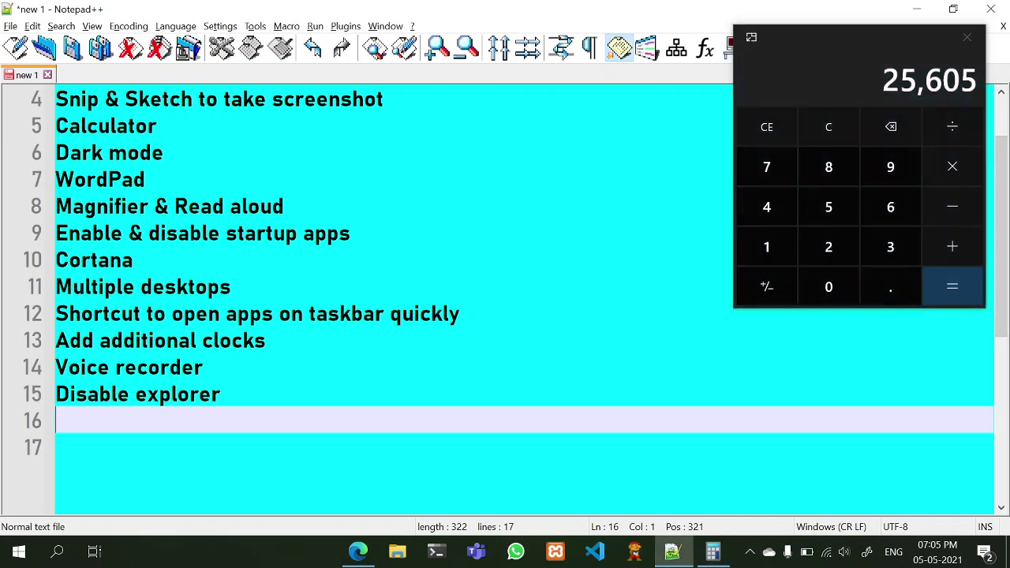
Enter 25605 on line 16 of the document with Calculator kept on top, try a few Calculator digits, and close Calculator
text(2560)
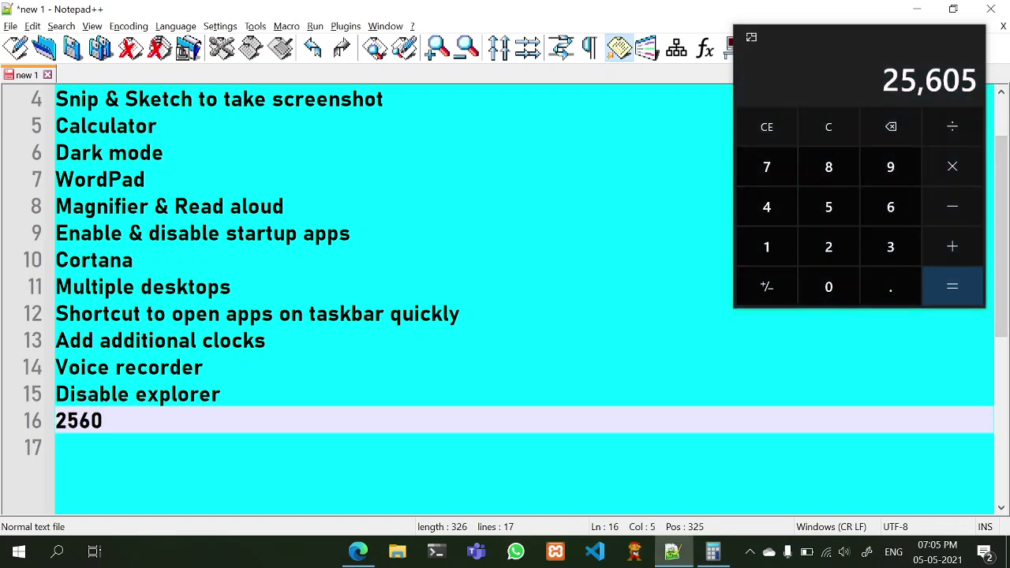
text(5)
click(941, 236)
click(844, 209)
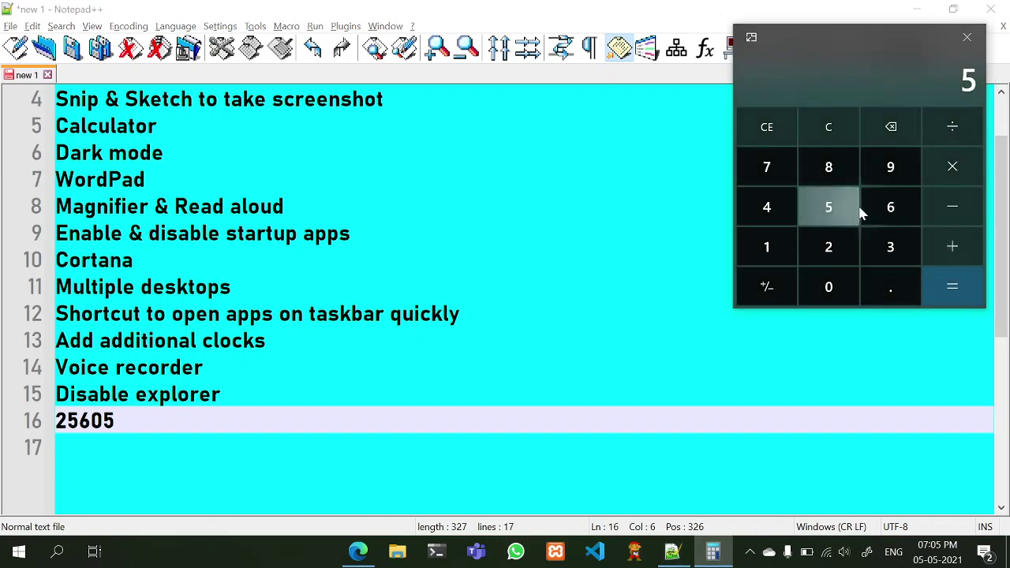
click(857, 212)
click(890, 209)
click(968, 38)
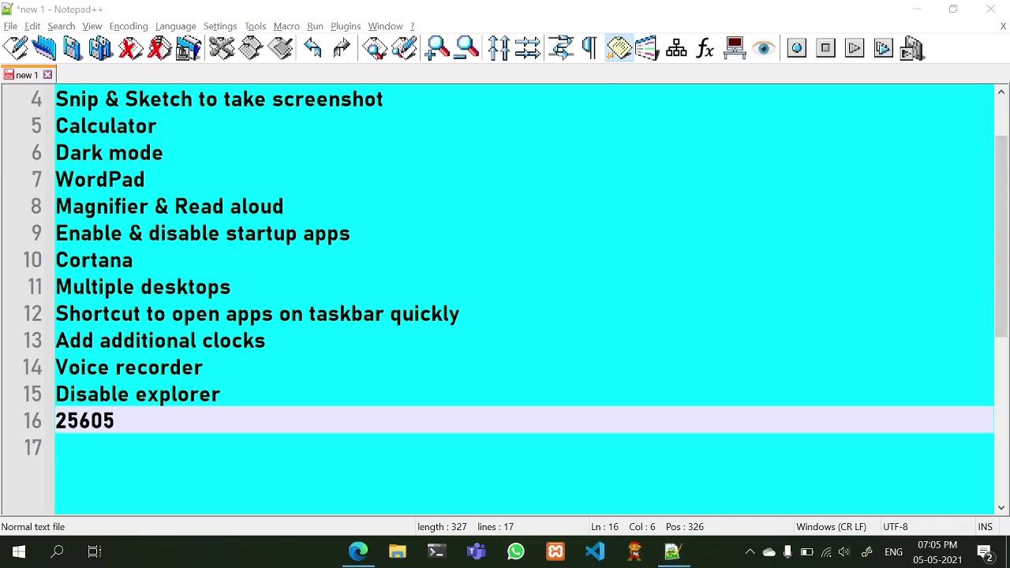
Delete 25605 from line 16 of the document and move up the tip list to the Dark mode entry
key(shift+Home)
key(BackSpace)
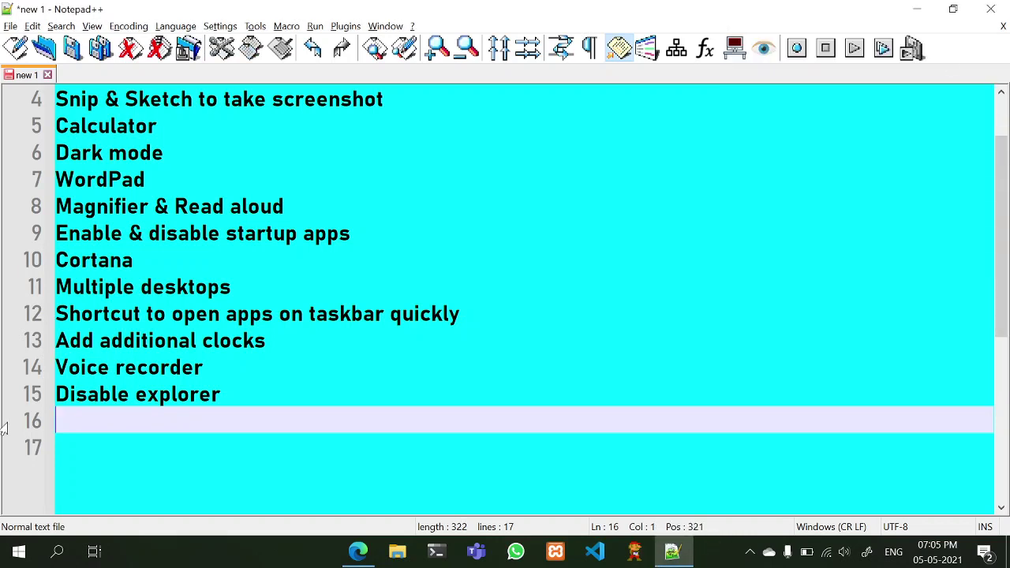
scroll(520, 300, up, 1)
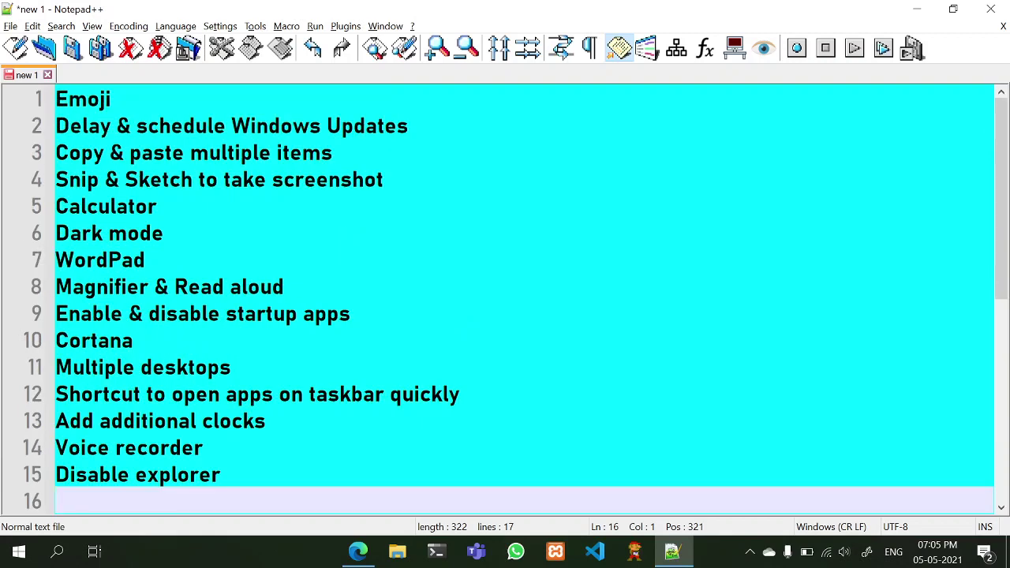
triple_click(104, 238)
click(161, 260)
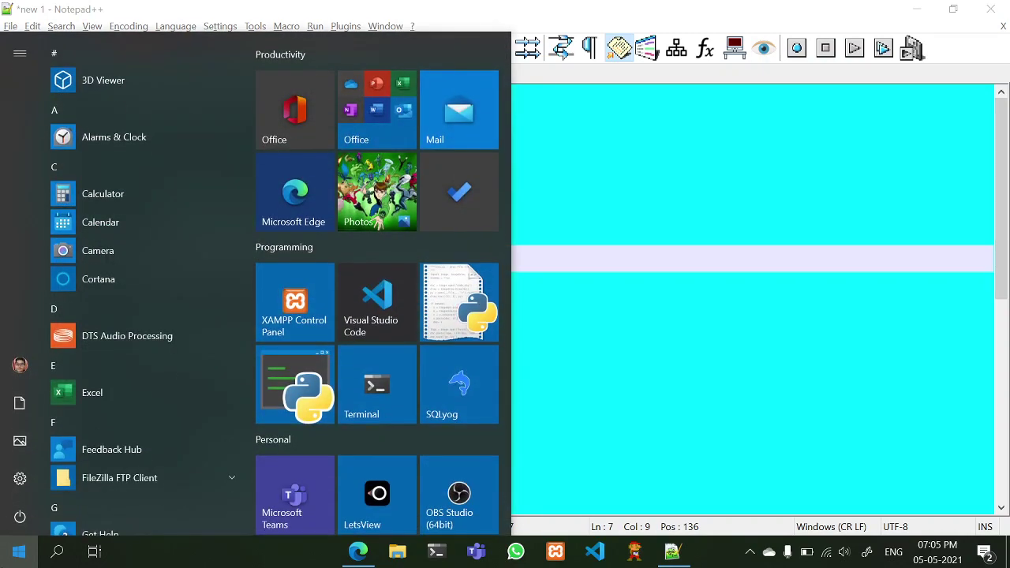
Open Windows Settings, search for "Dark" and open the "Turn on dark mode systemwide" setting
click(20, 478)
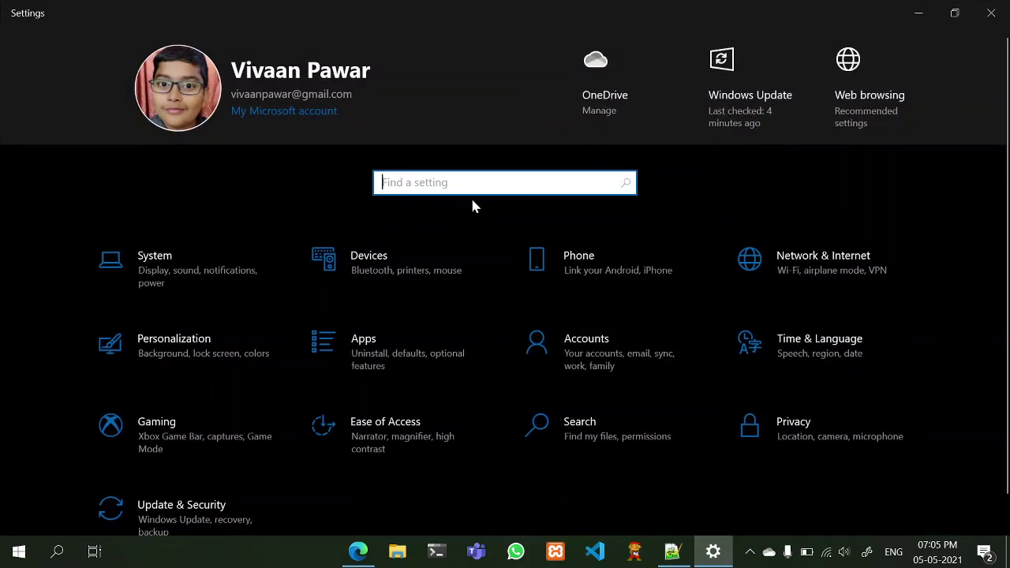
text(Dark)
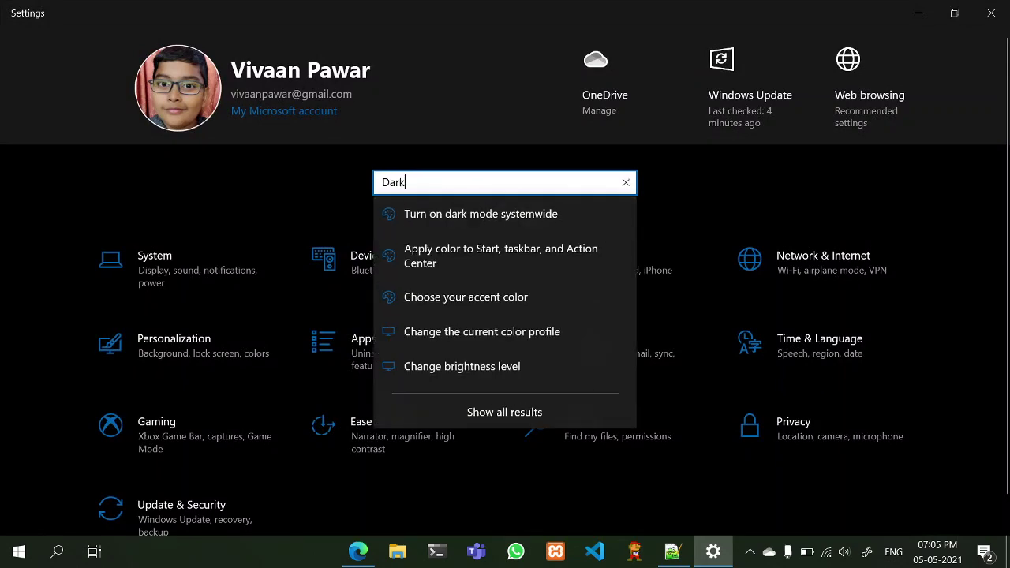
click(534, 211)
scroll(545, 223, down, 3)
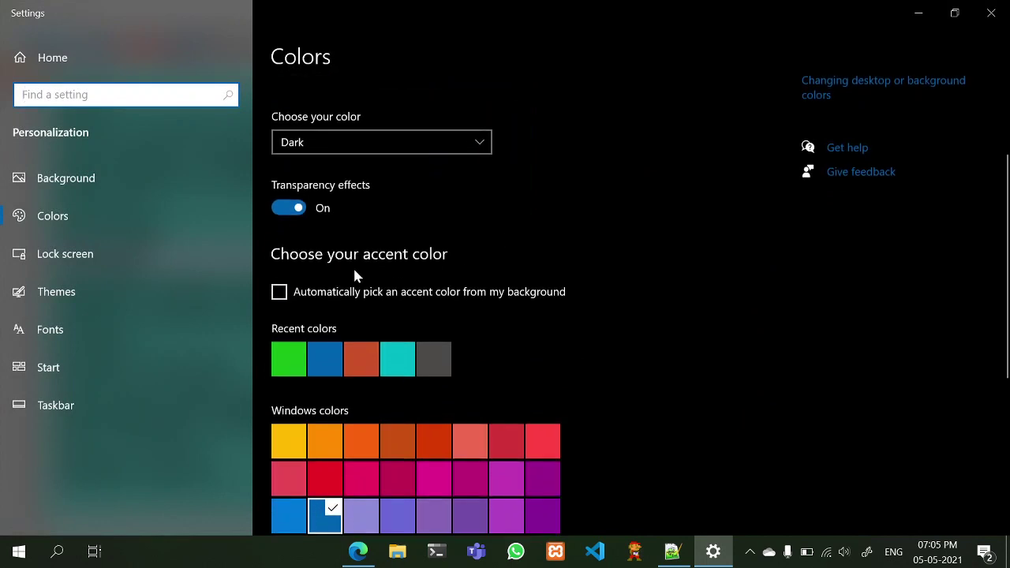
Set the Windows color to Light and look through the Start menu's app list in that theme
click(357, 147)
click(370, 115)
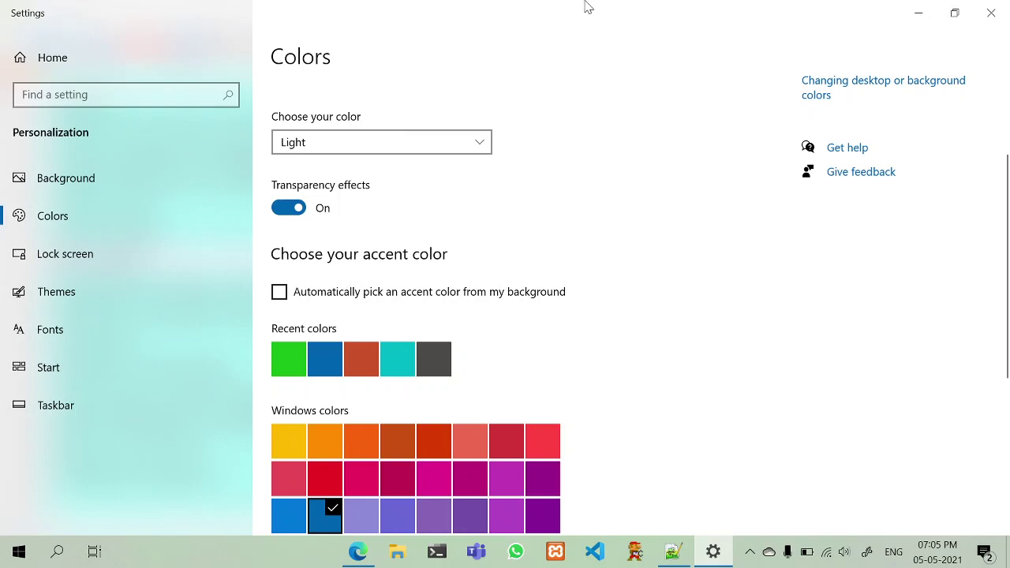
drag(587, 6, 530, 2)
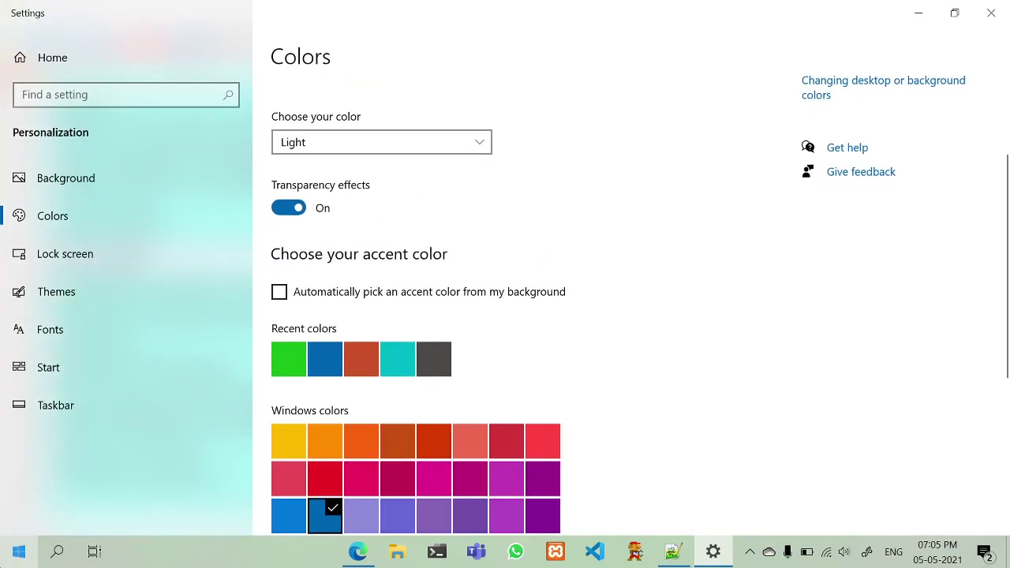
click(19, 551)
scroll(179, 361, down, 3)
scroll(180, 361, down, 3)
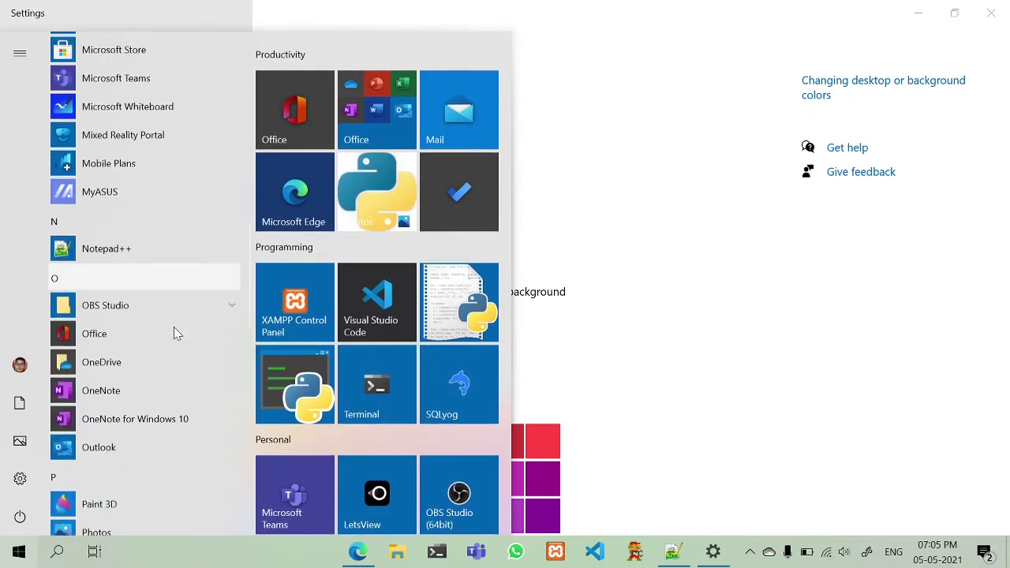
scroll(175, 334, up, 8)
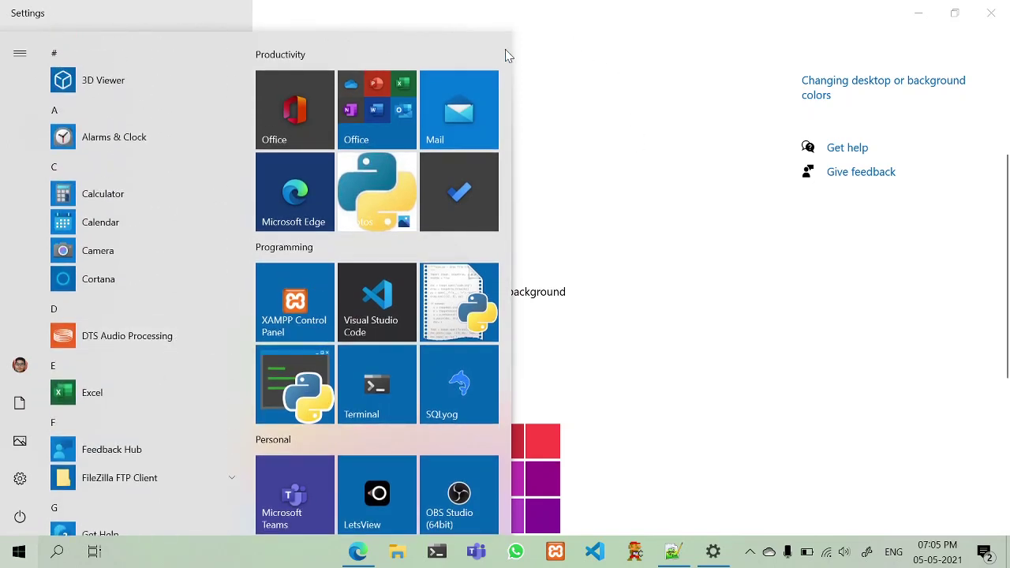
click(541, 136)
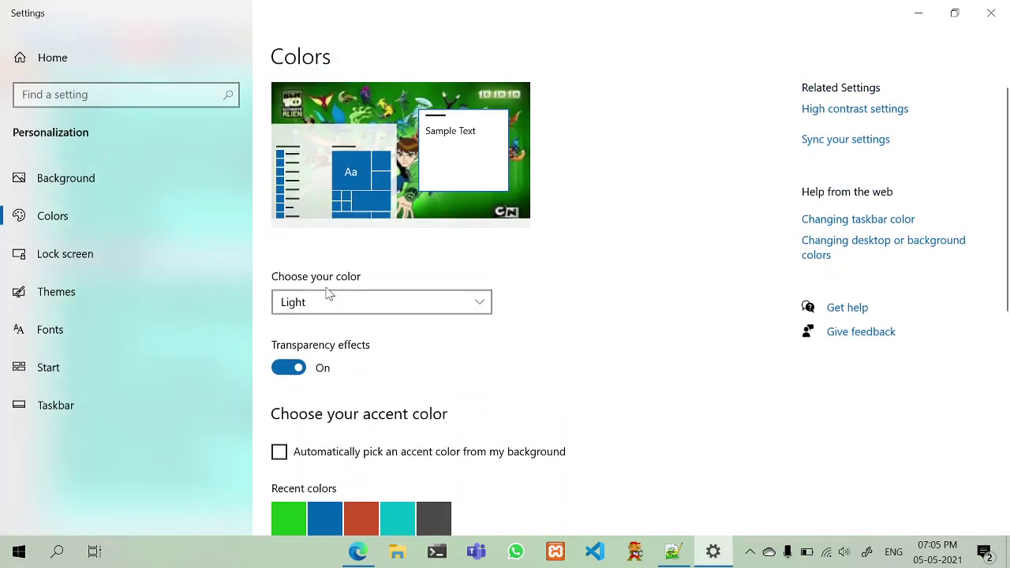
Set the Windows color to Dark and check how the Start menu looks with it
click(351, 310)
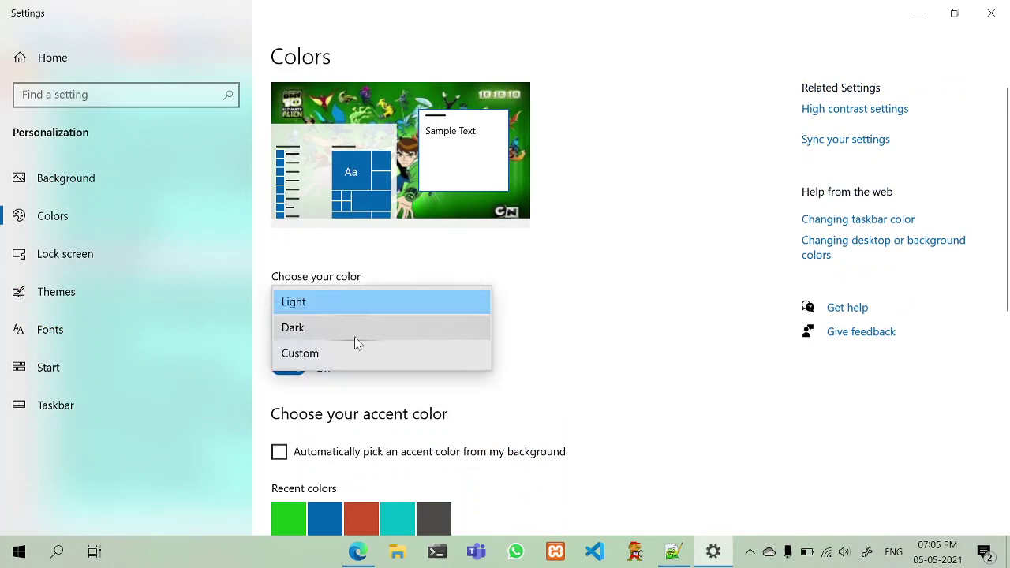
click(355, 338)
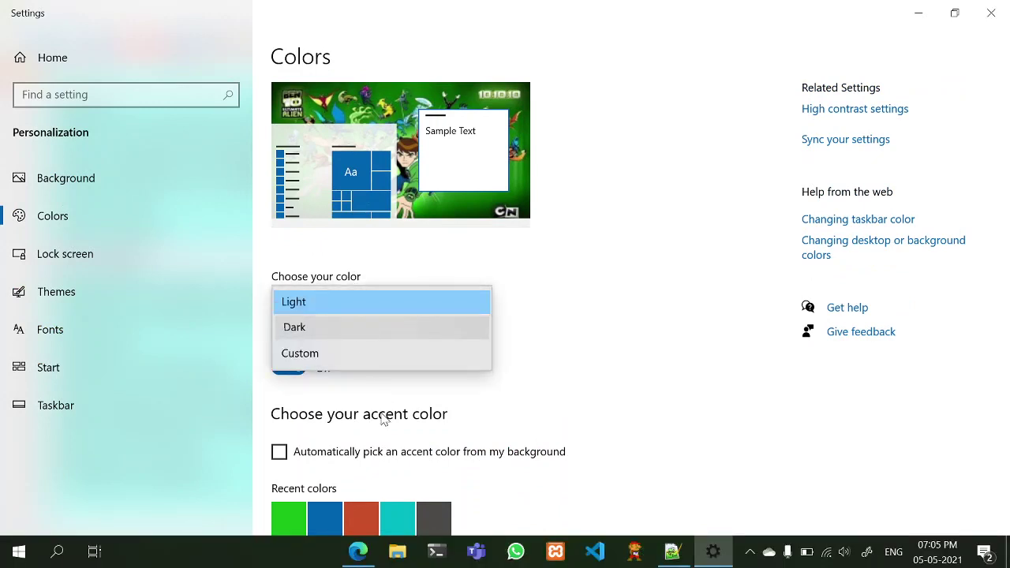
key(super)
scroll(321, 180, down, 2)
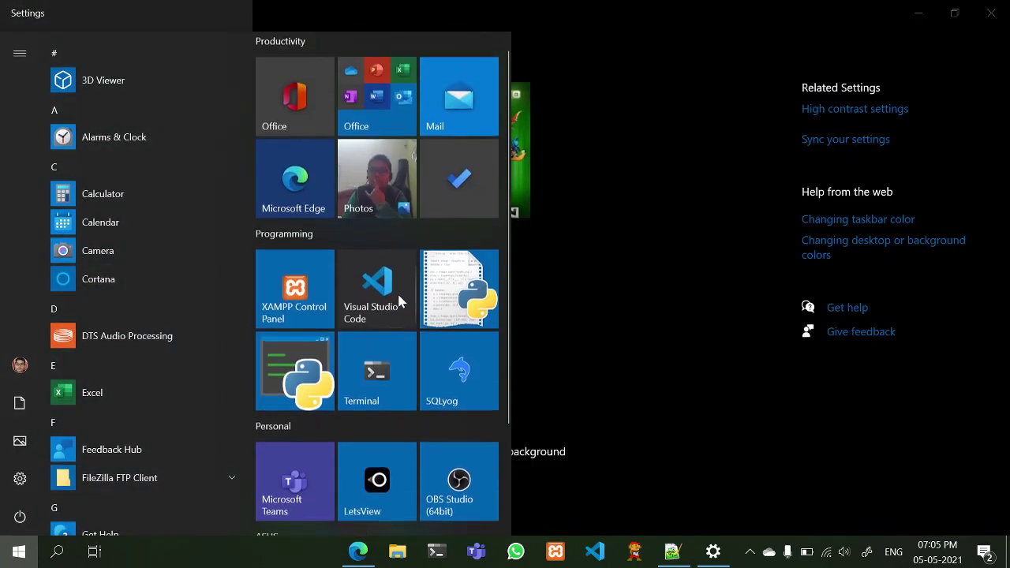
click(613, 264)
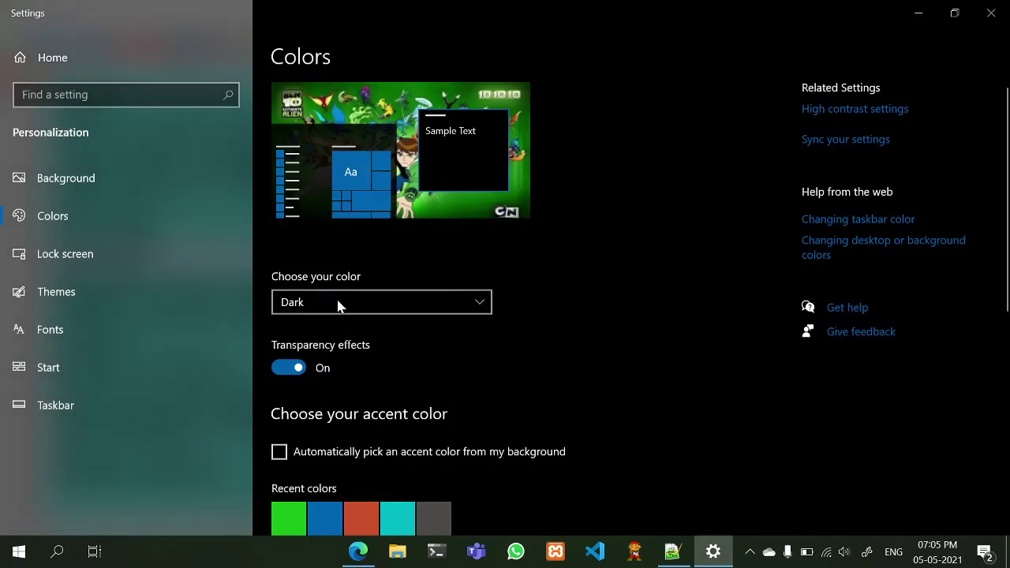
Set the Windows color to Custom and review the separate Windows and app mode options and the Start menu
click(338, 305)
click(348, 328)
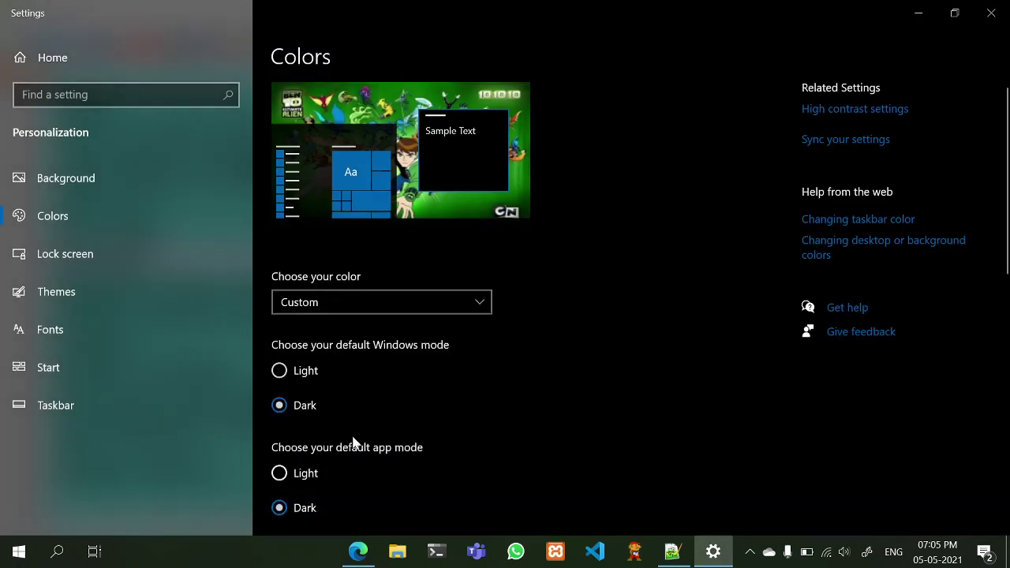
scroll(354, 442, down, 5)
scroll(343, 300, up, 4)
scroll(322, 243, up, 1)
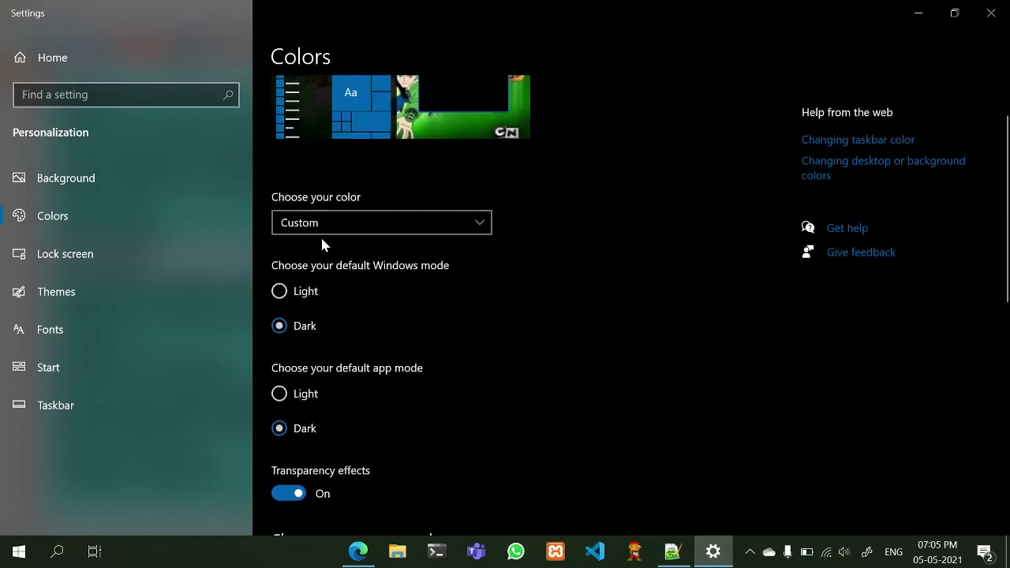
scroll(357, 358, down, 1)
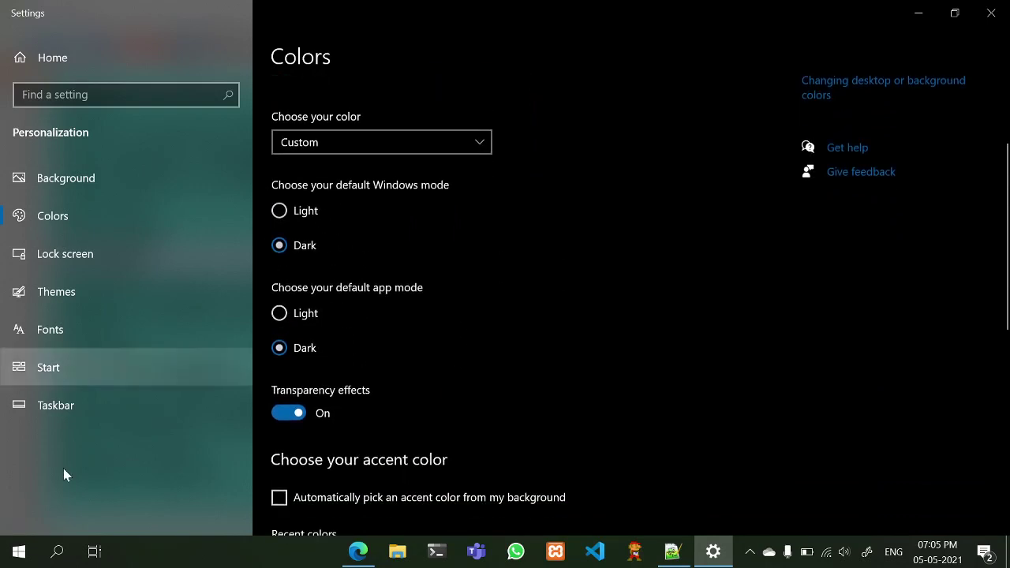
click(19, 552)
scroll(295, 316, down, 1)
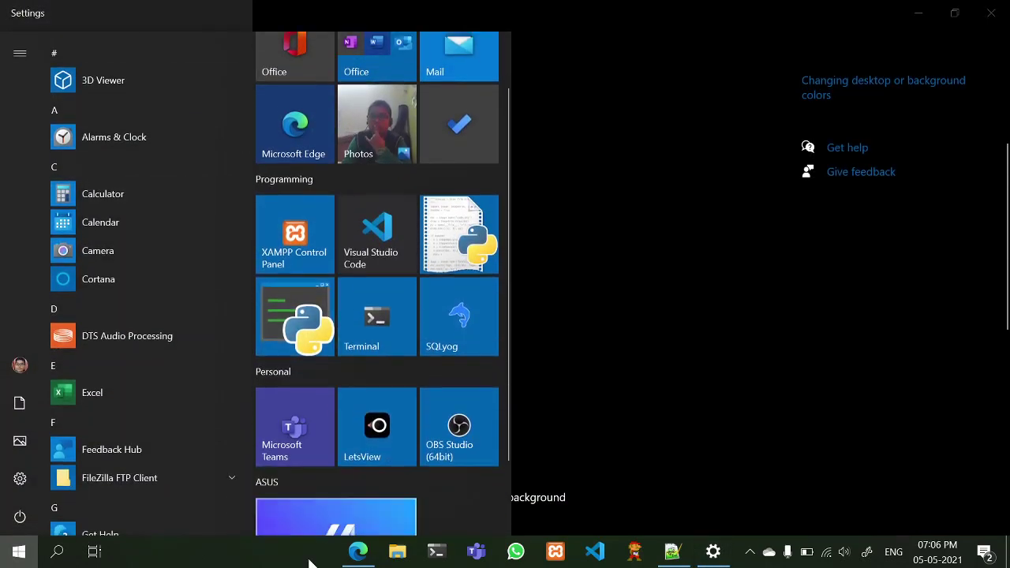
click(18, 551)
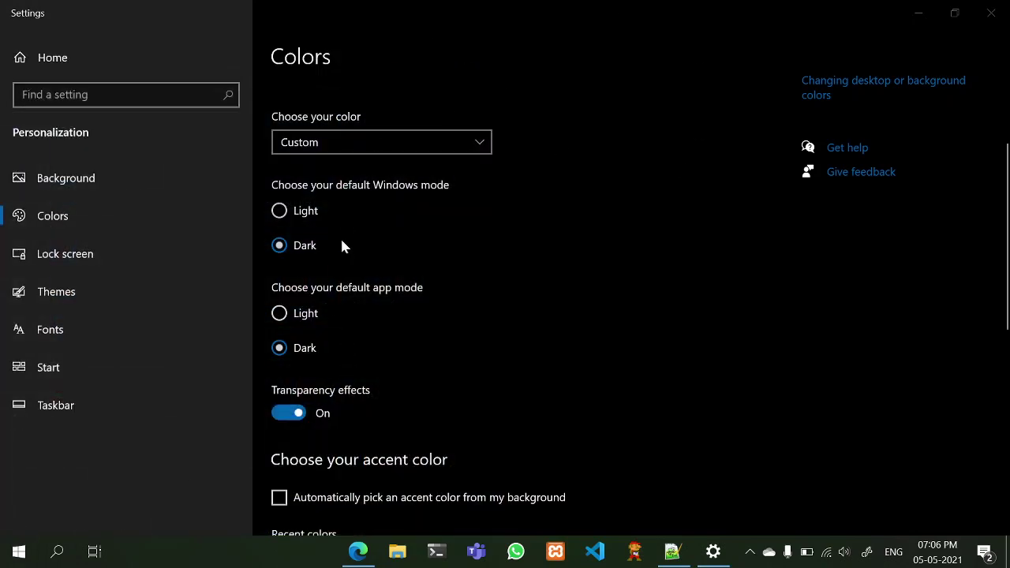
Switch the default app mode to Light and back to Dark, and set the default Windows mode to Light
click(312, 313)
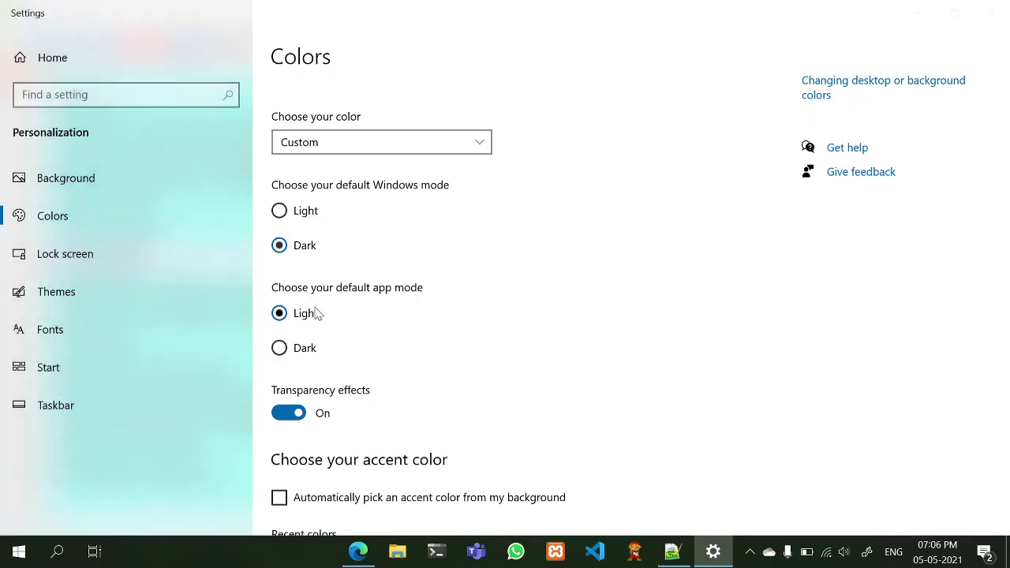
click(307, 350)
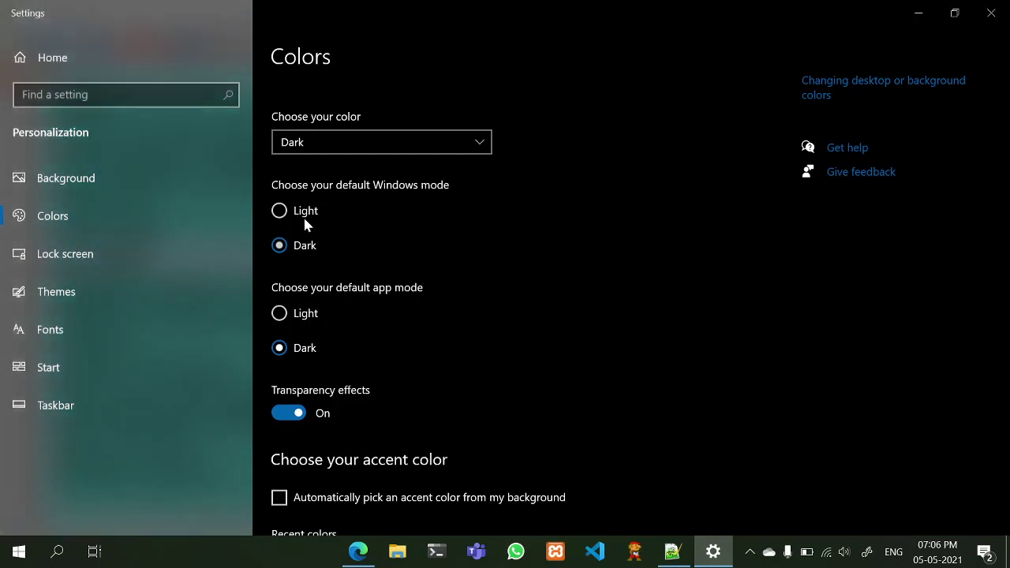
click(304, 217)
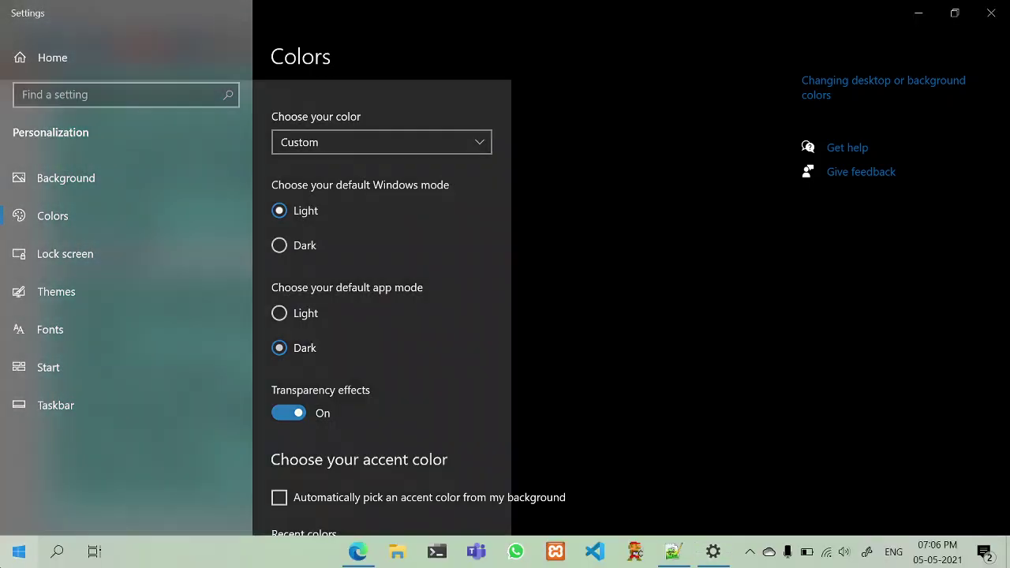
click(15, 555)
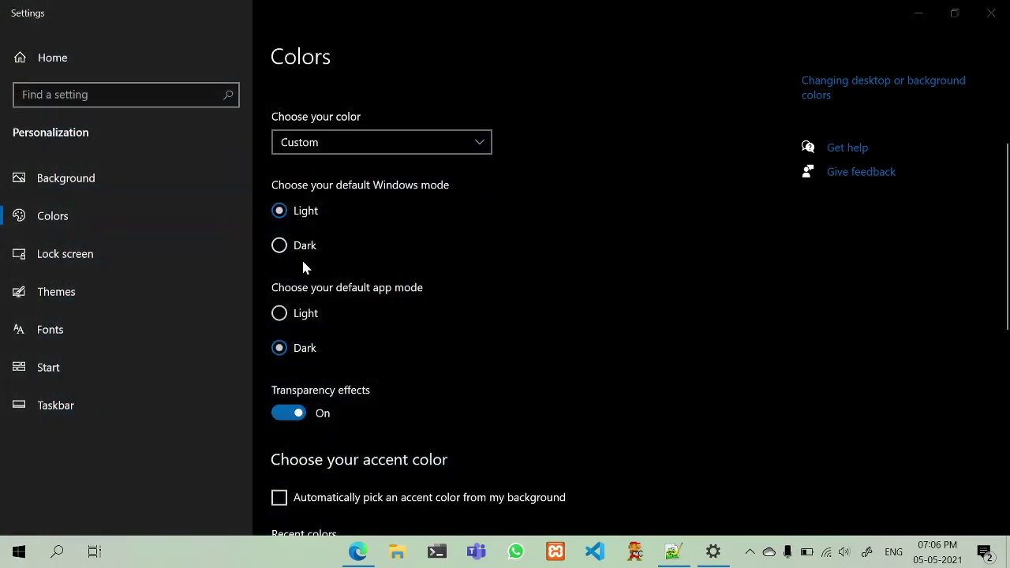
Replace the Custom color choice with the Dark option
click(350, 147)
click(494, 212)
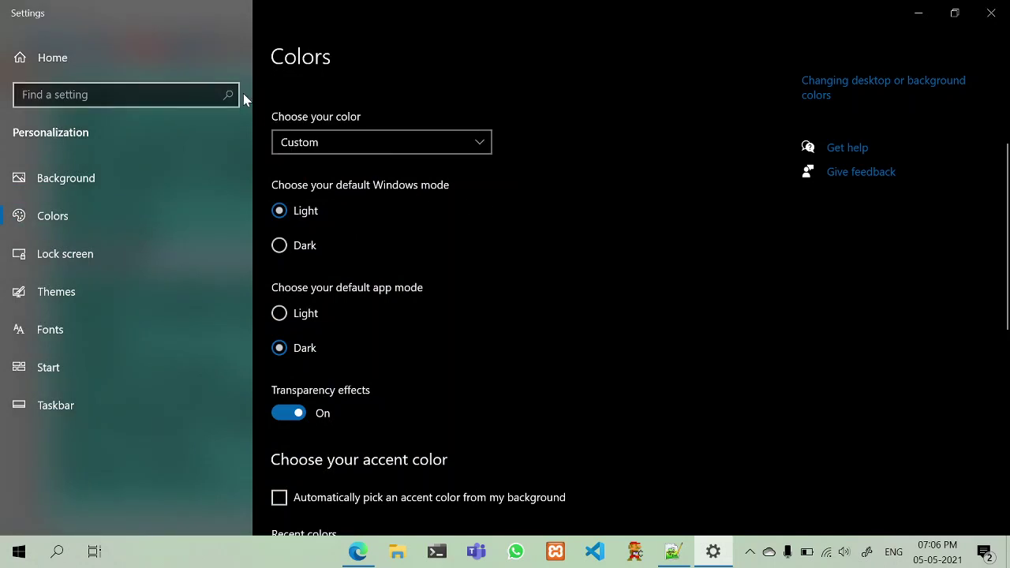
click(327, 143)
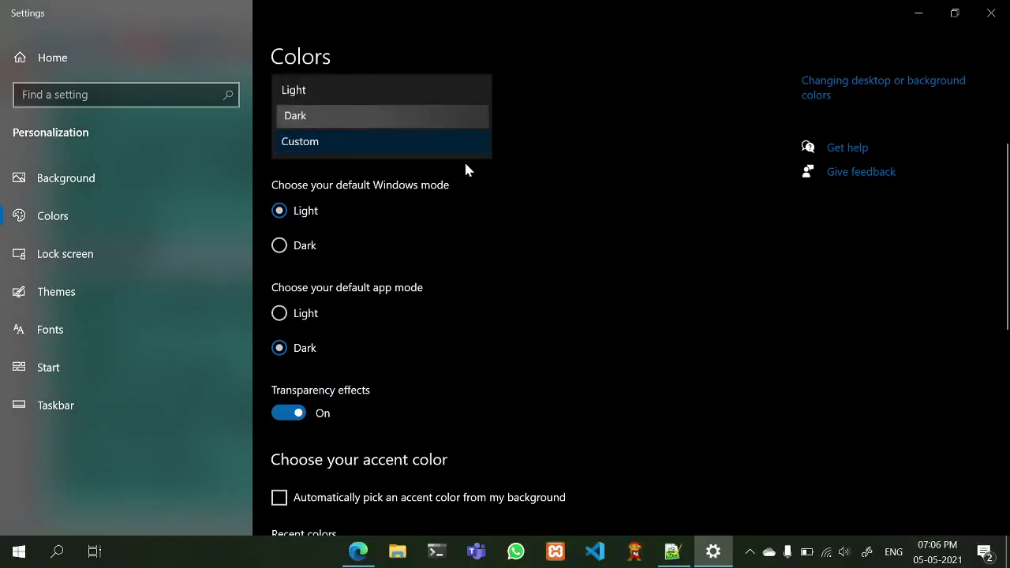
click(460, 115)
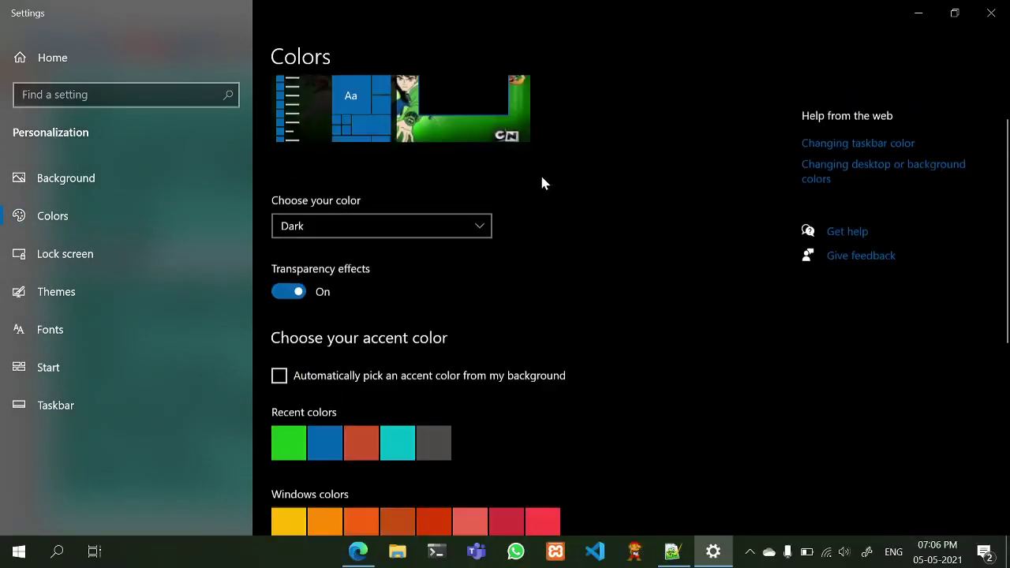
Examine the accent color swatches on the Colors page and compare the selected one with the Start menu tiles
scroll(542, 183, down, 5)
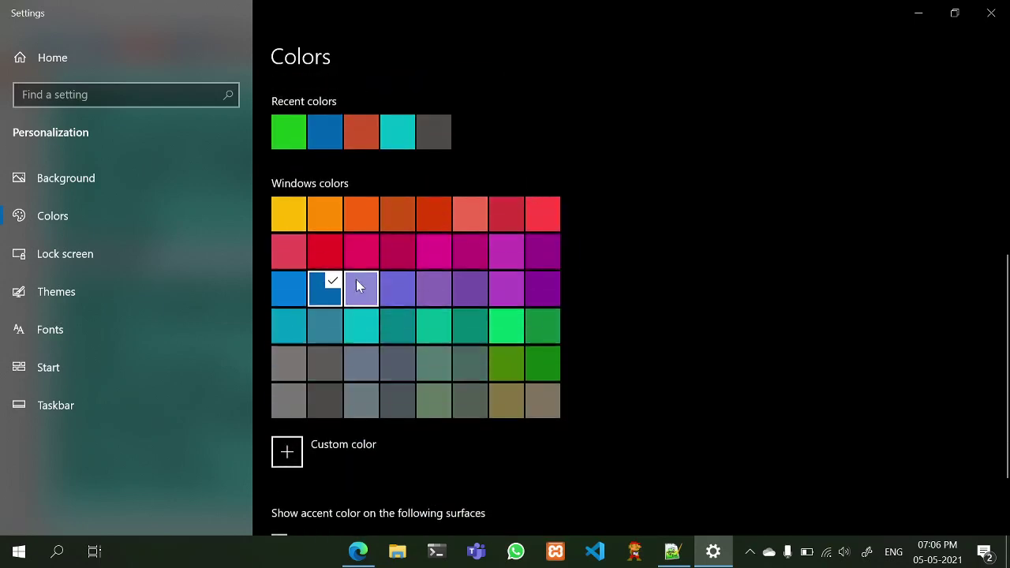
scroll(356, 279, up, 5)
click(19, 552)
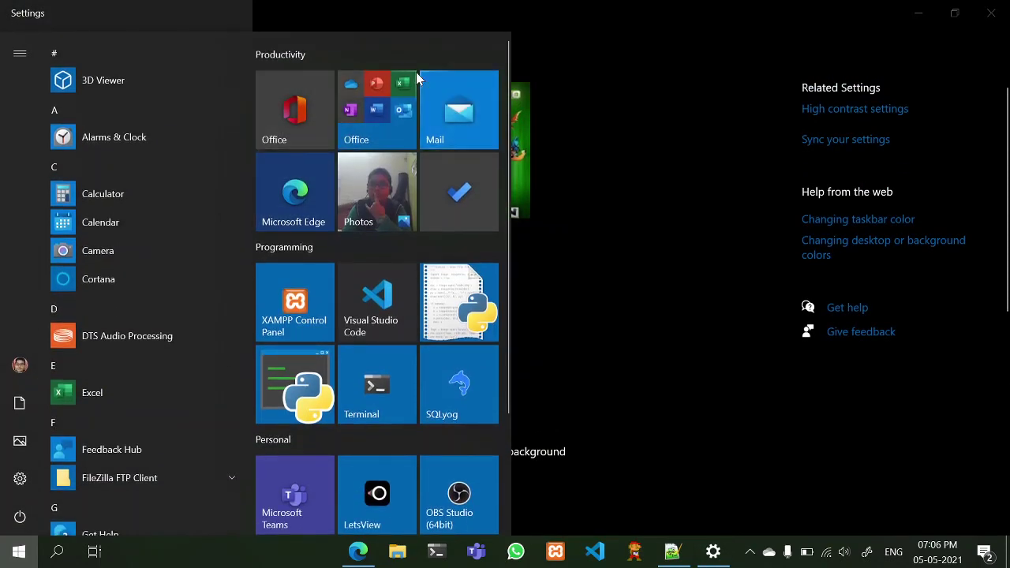
click(597, 260)
scroll(330, 418, down, 3)
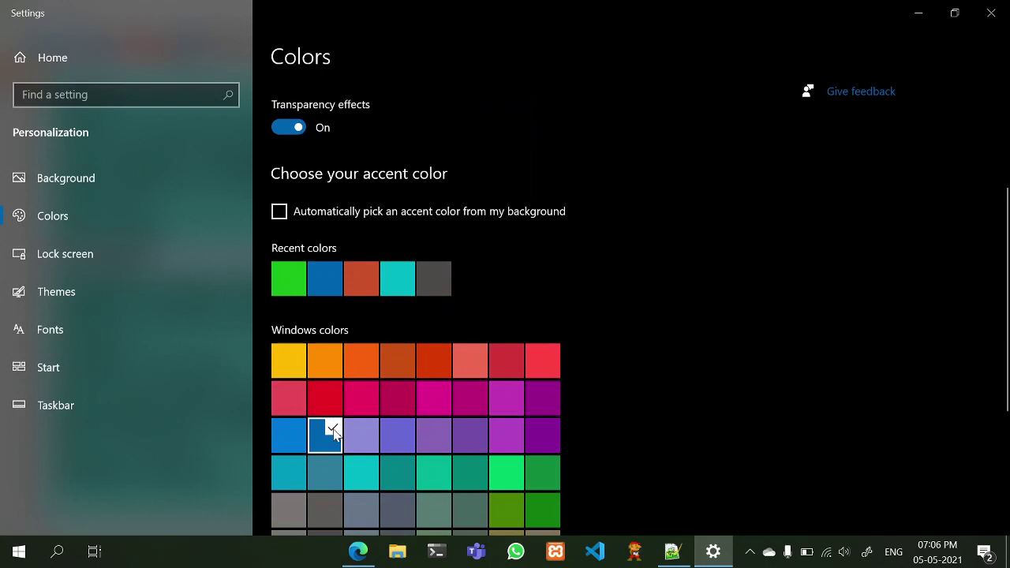
scroll(333, 432, down, 3)
scroll(343, 413, up, 3)
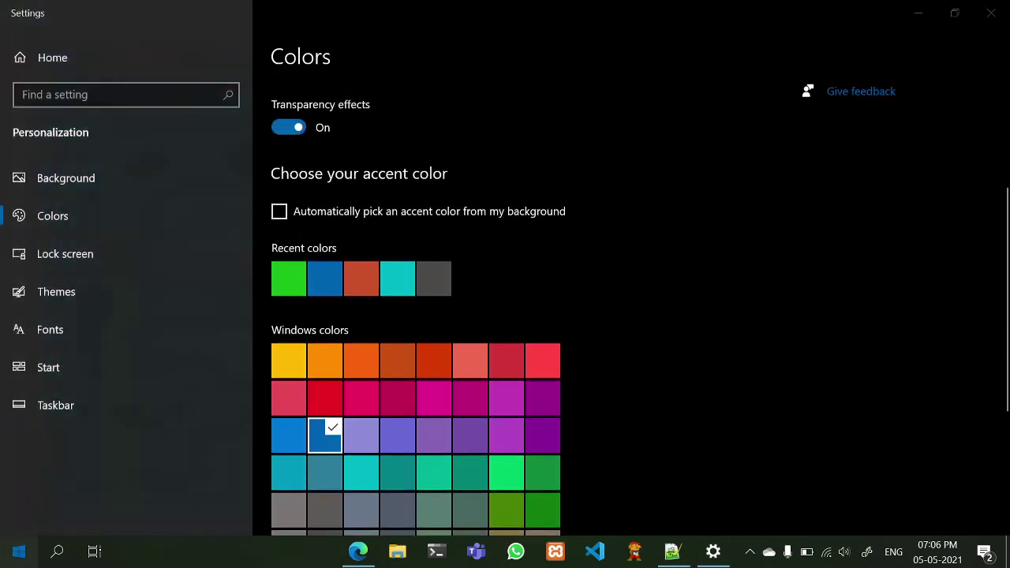
key(super)
scroll(242, 231, down, 2)
scroll(291, 242, up, 2)
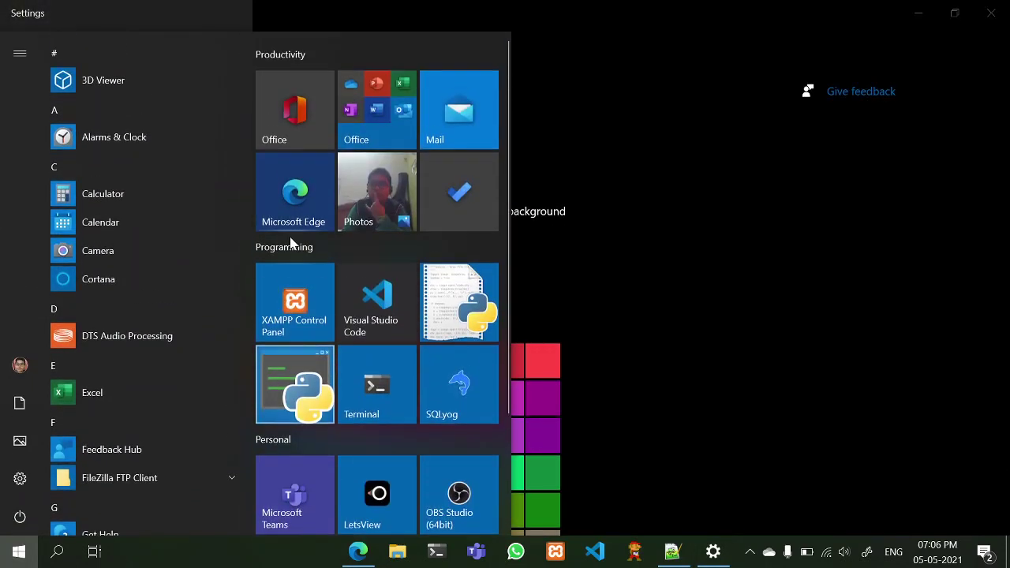
Try the Seafoam accent color on the Start menu tiles and reselect the blue accent color
key(super)
scroll(474, 355, down, 3)
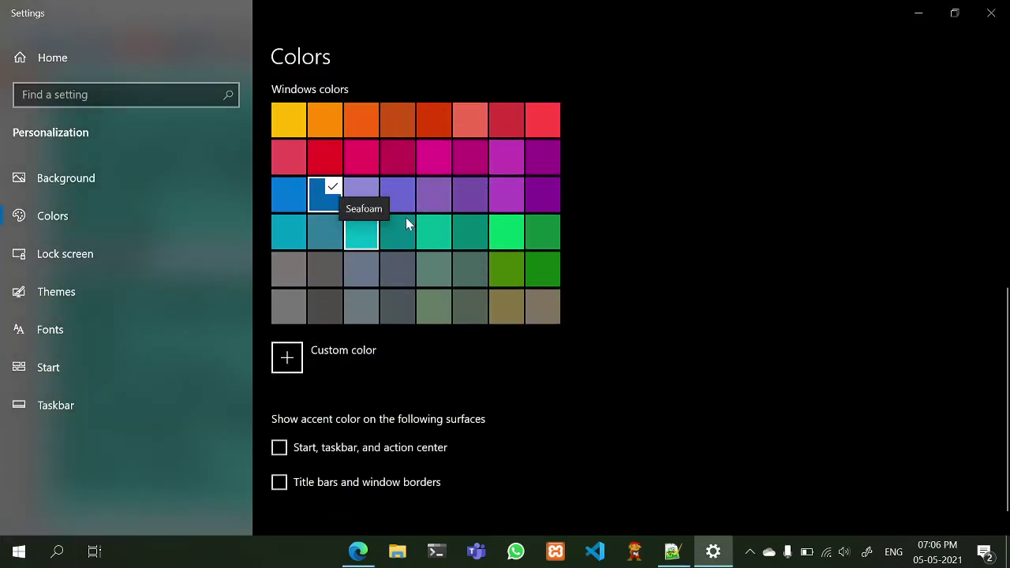
click(371, 232)
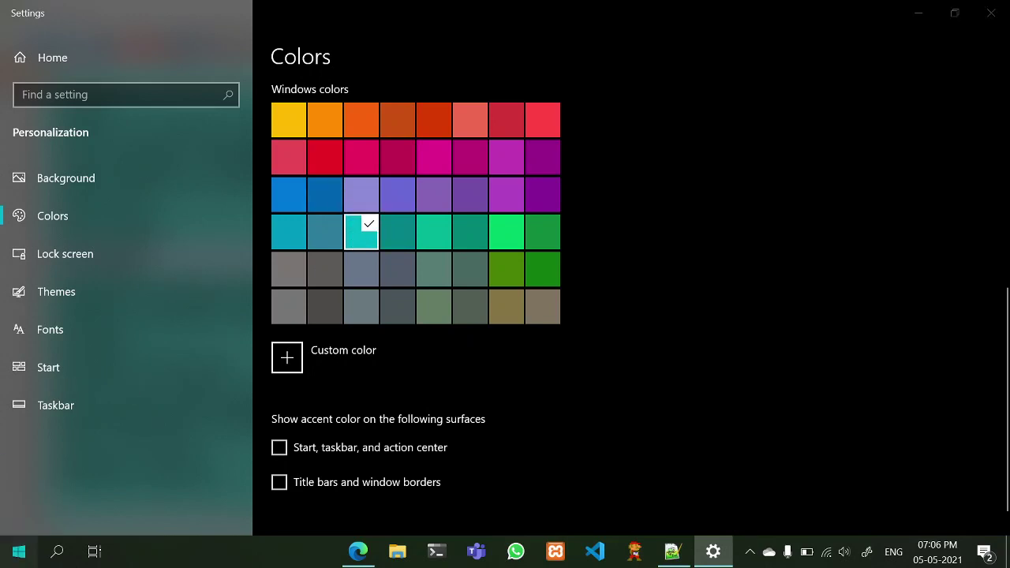
key(super)
scroll(386, 363, down, 3)
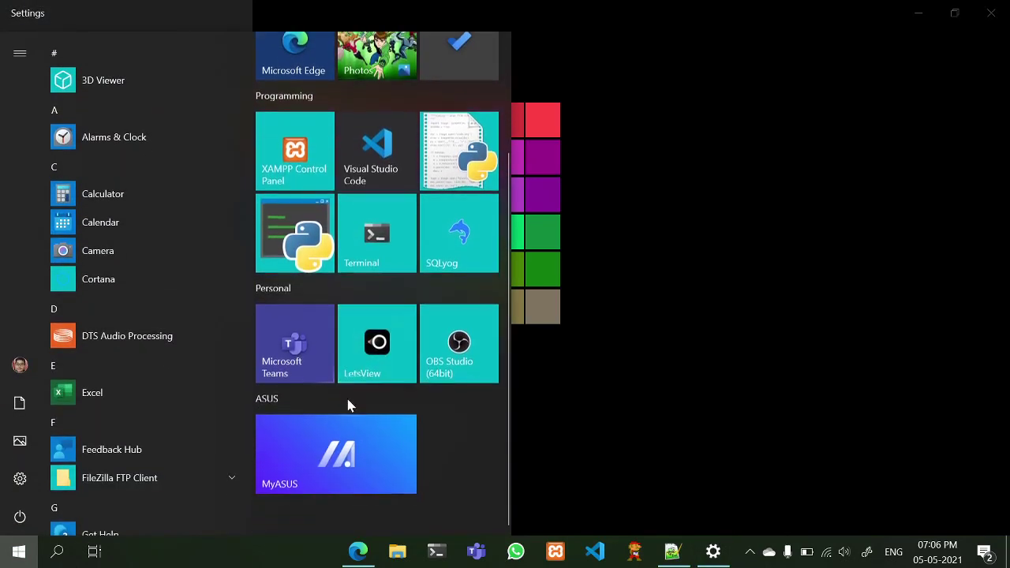
scroll(363, 341, up, 5)
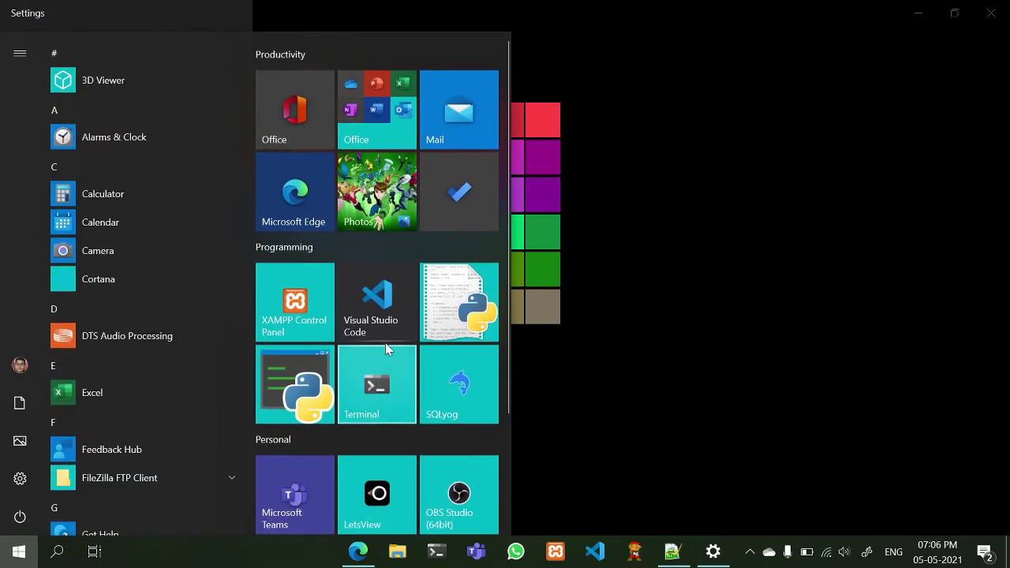
click(382, 126)
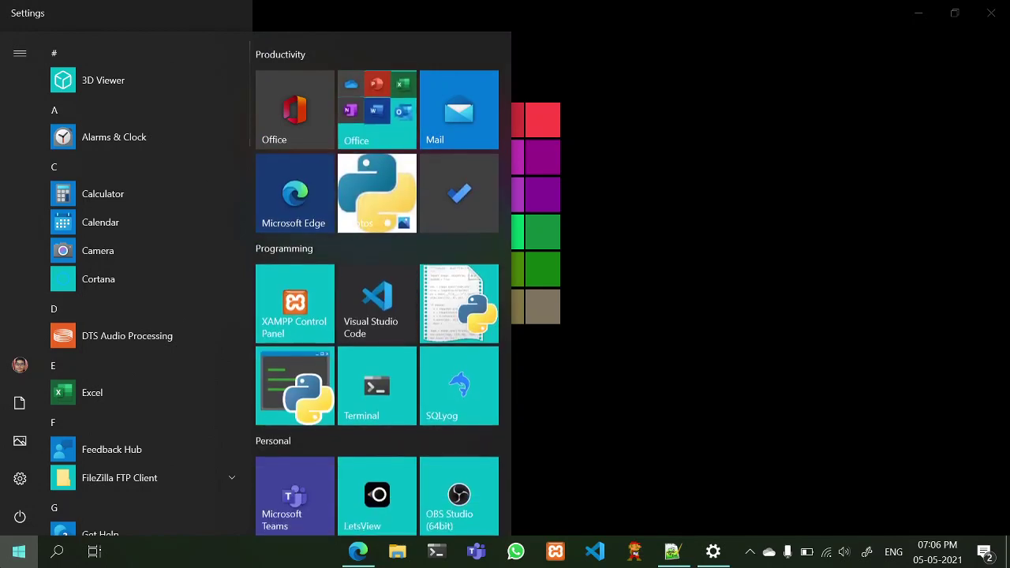
click(19, 551)
click(340, 208)
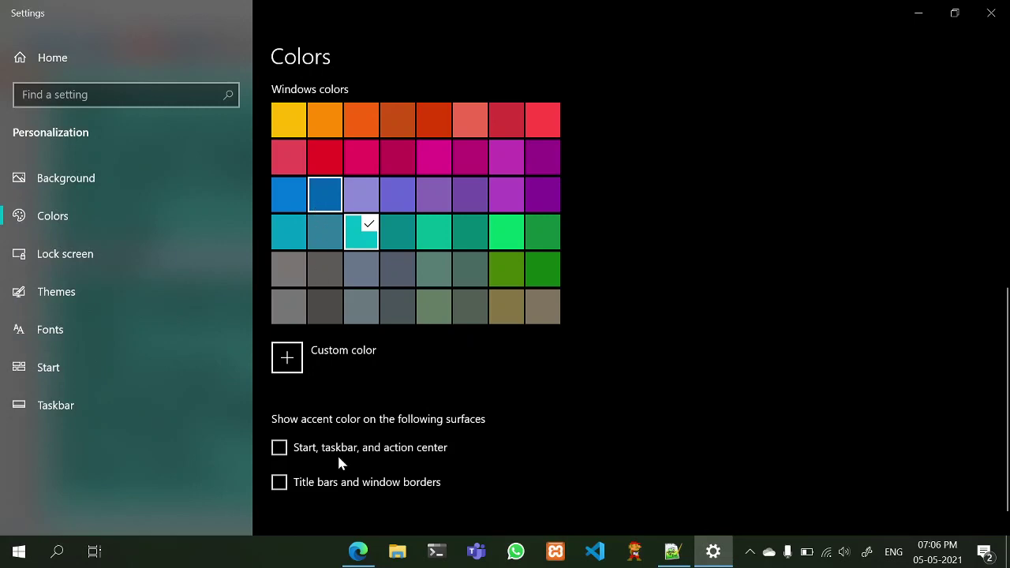
Return to the tips list in Notepad++ and highlight the WordPad entry on line 7
key(super)
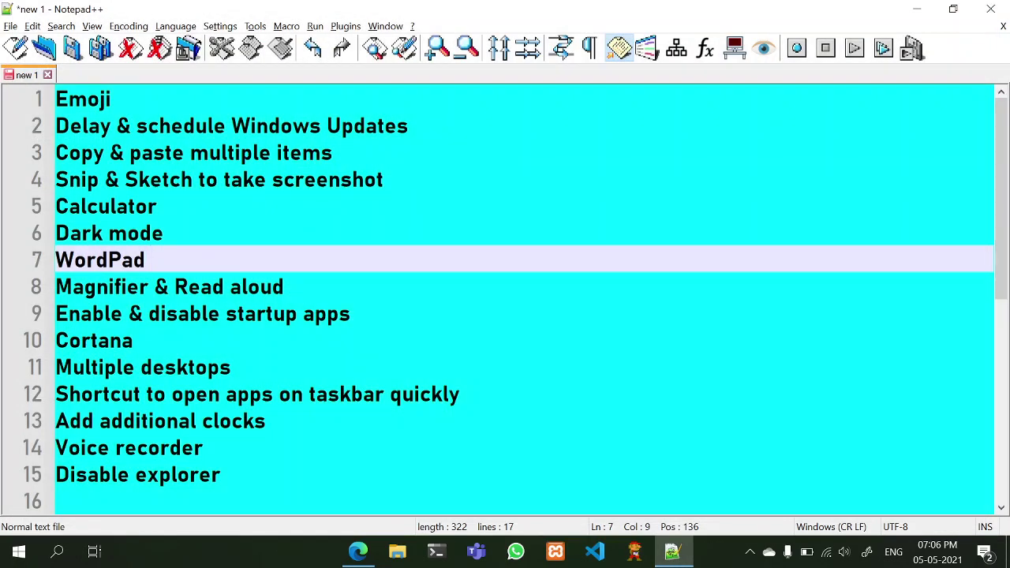
key(shift+Home)
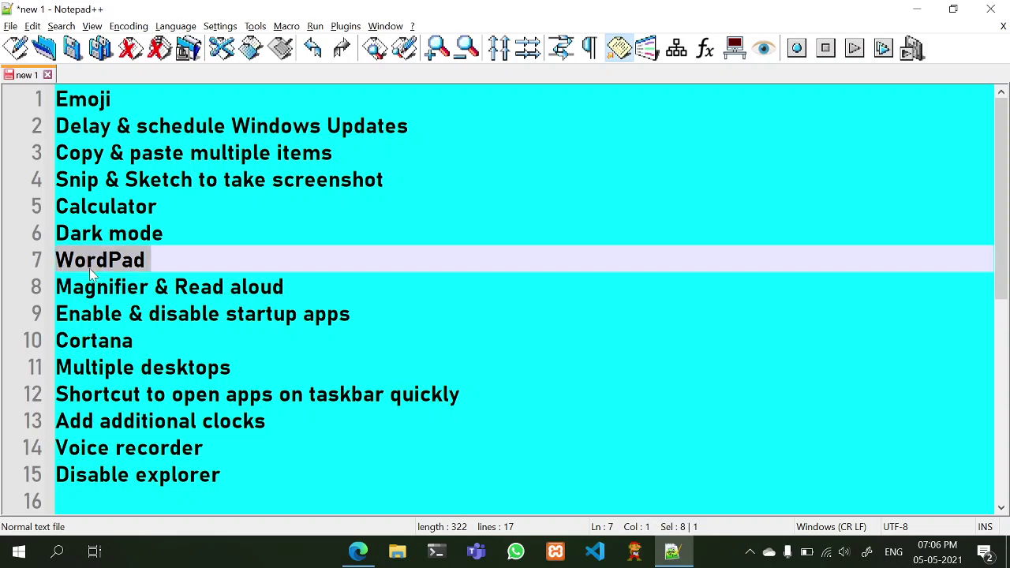
key(End)
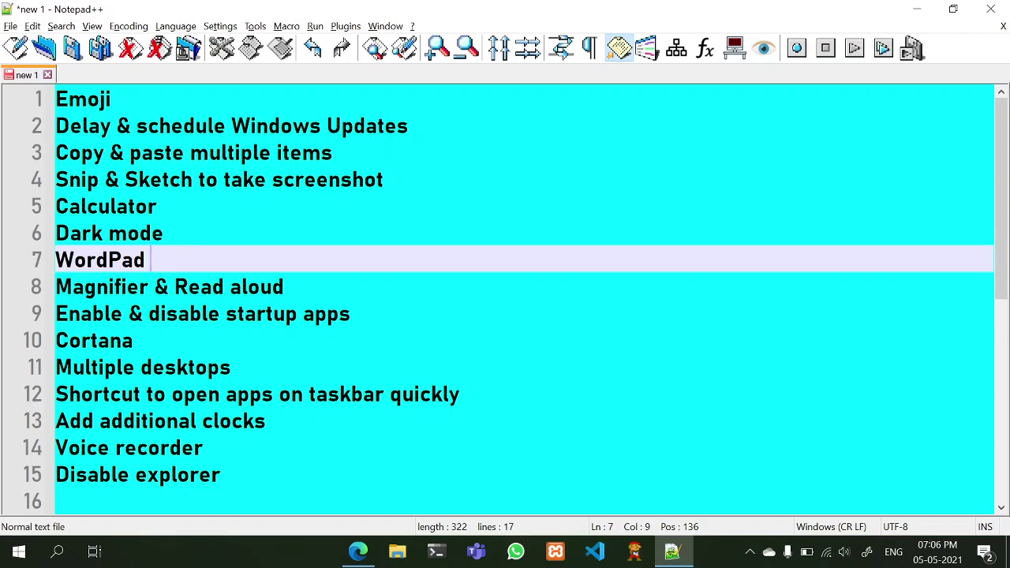
Search the Start menu for "note" and "sti", and dismiss the search
key(super)
text(note)
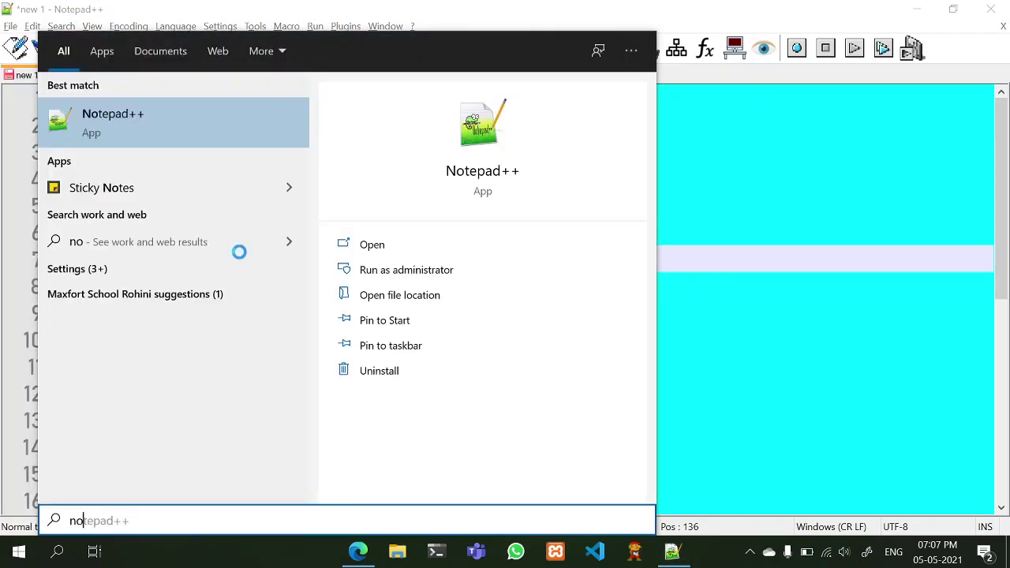
key(BackSpace)
key(BackSpace)
key(BackSpace)
key(BackSpace)
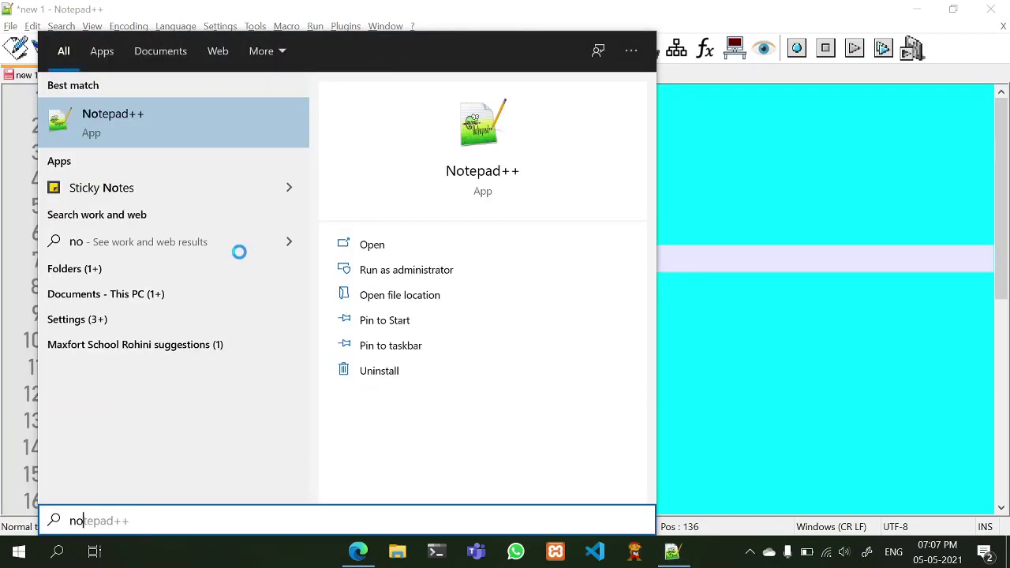
text(sti)
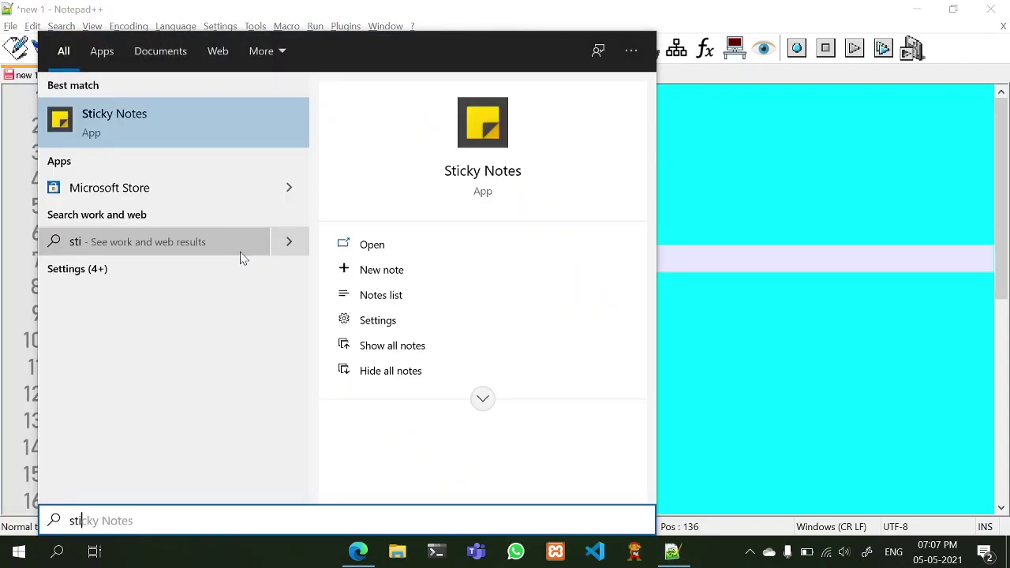
key(BackSpace)
key(BackSpace)
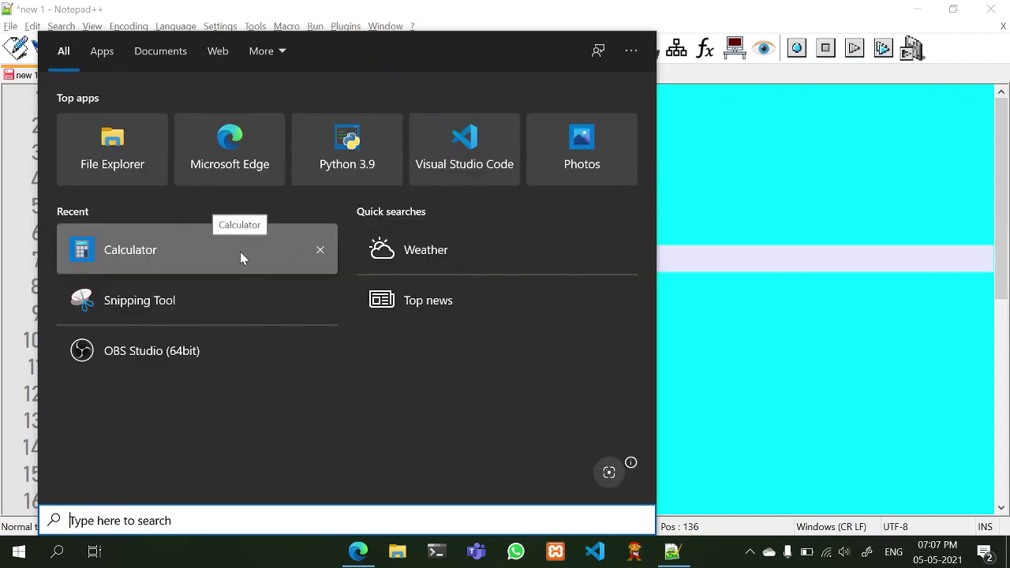
key(super)
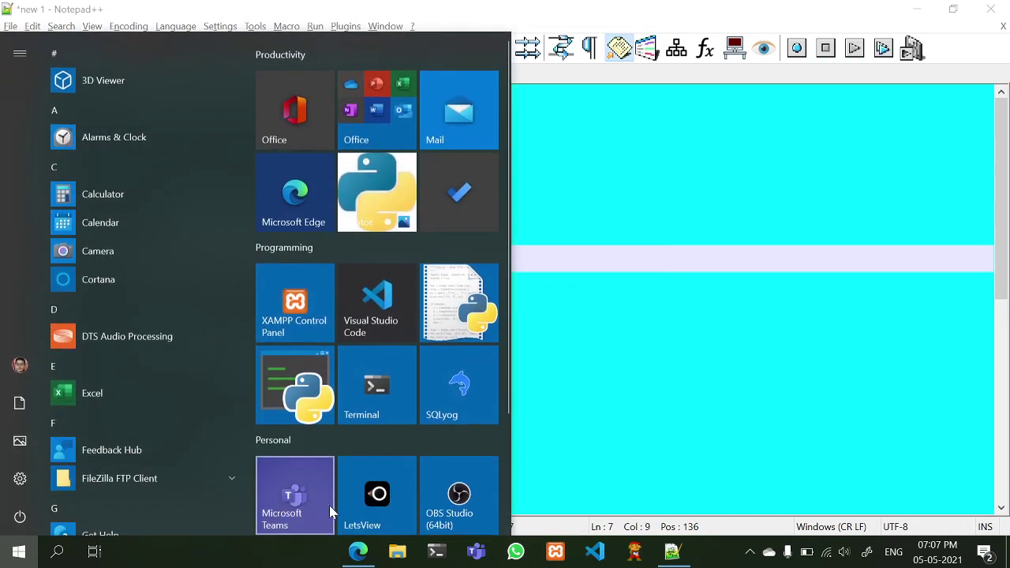
key(super)
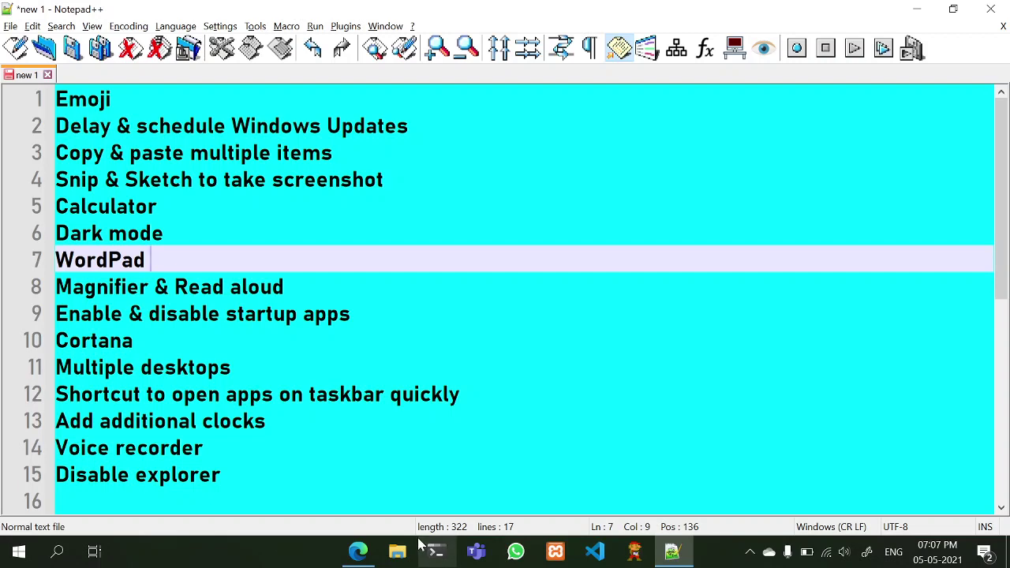
Open the Music folder in File Explorer, examine the file types offered for new items, and close the window
click(399, 552)
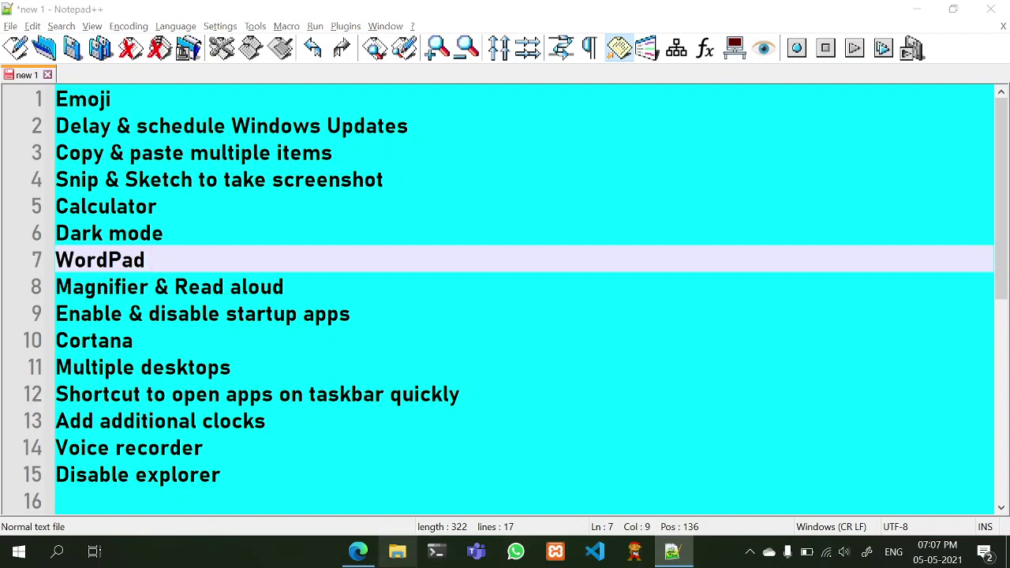
right_click(487, 414)
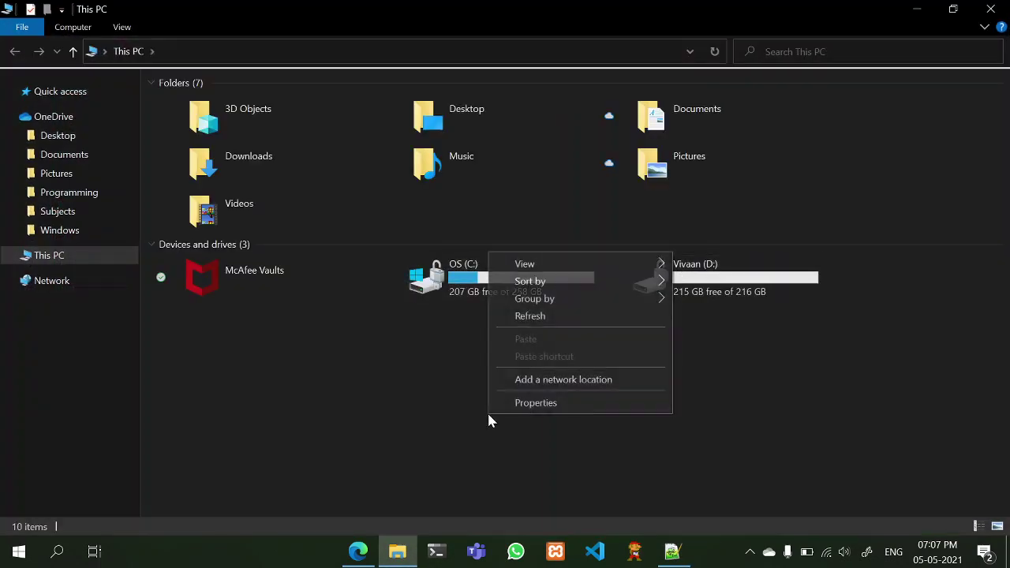
click(362, 414)
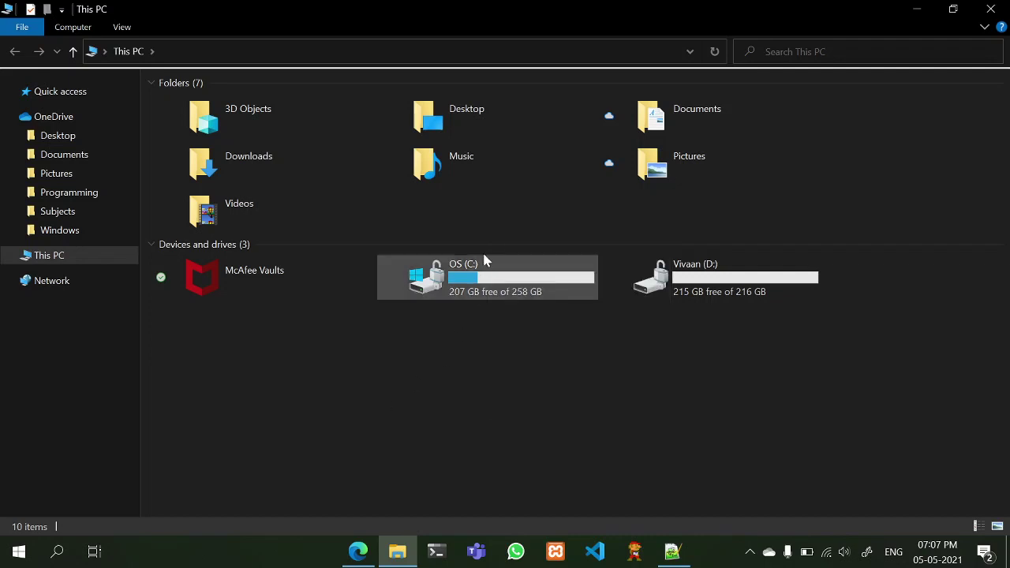
double_click(460, 174)
right_click(404, 235)
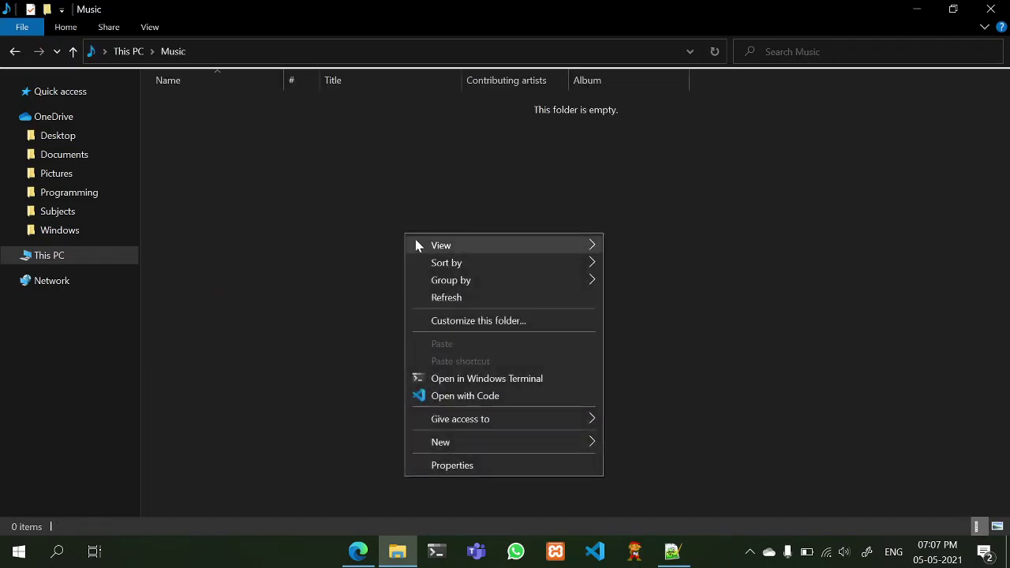
mouse_move(535, 447)
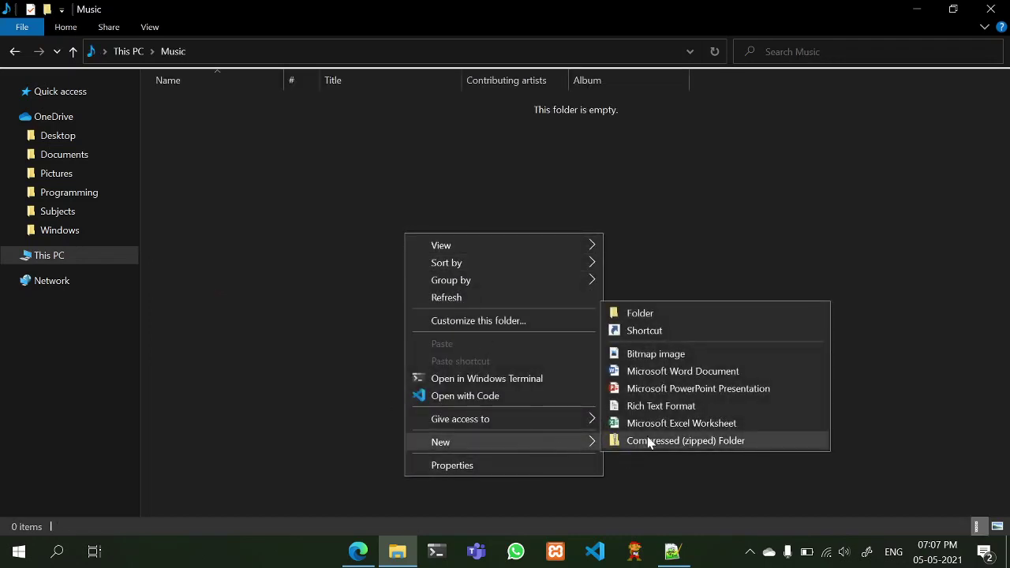
click(747, 133)
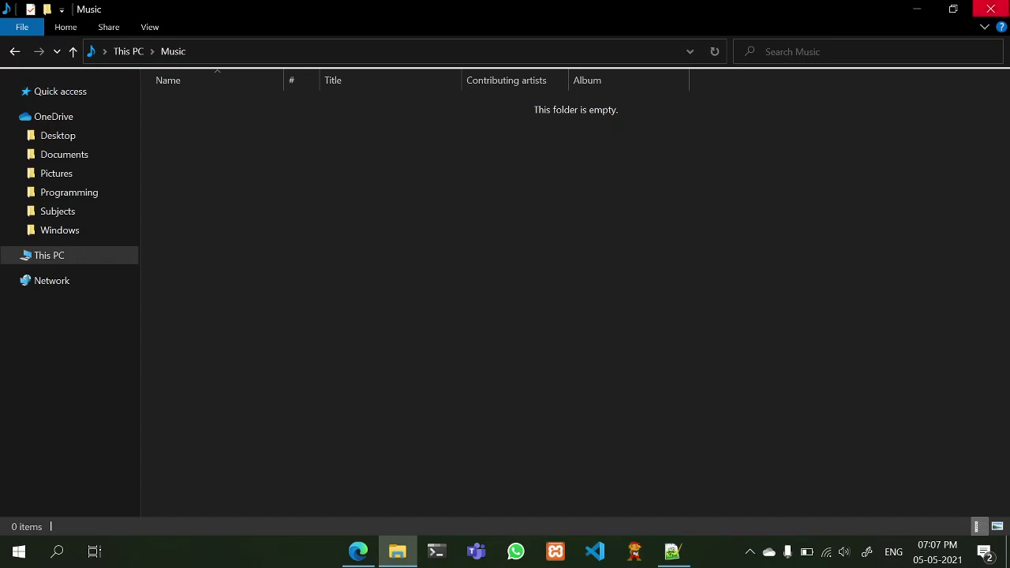
click(997, 6)
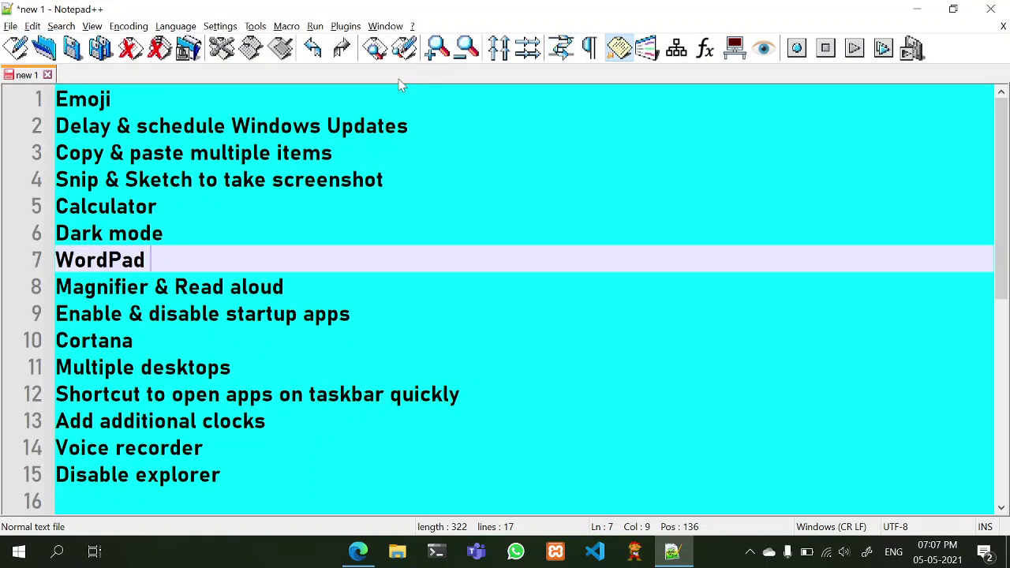
Search for "WORD PAD" and open WordPad with its blank document
click(19, 551)
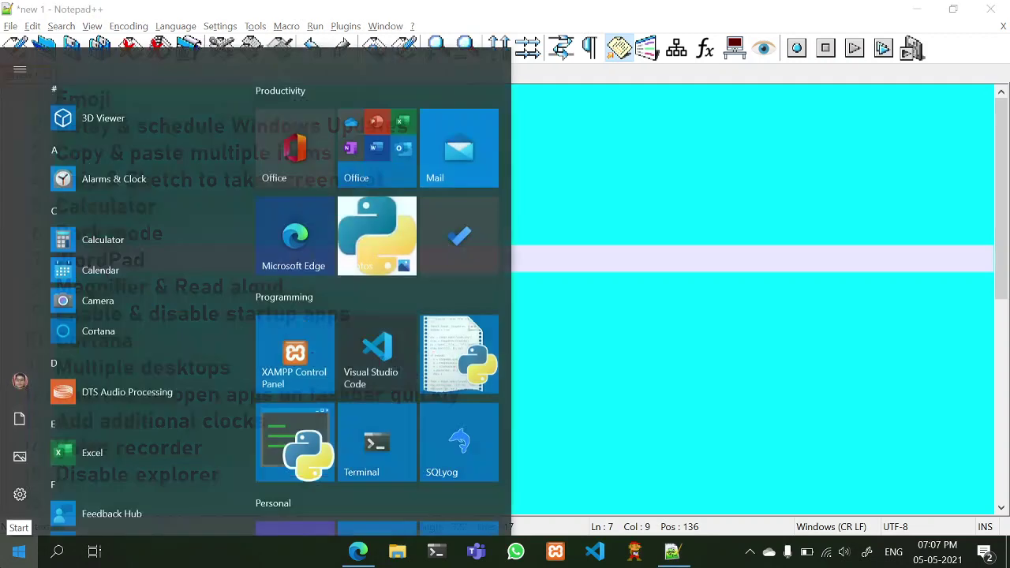
text(WOR)
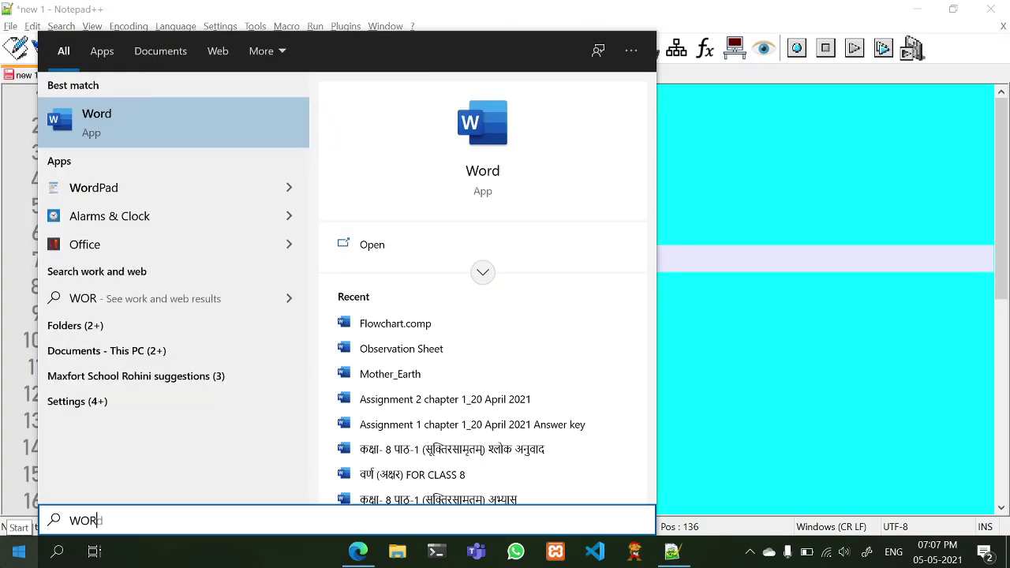
text(D PAD)
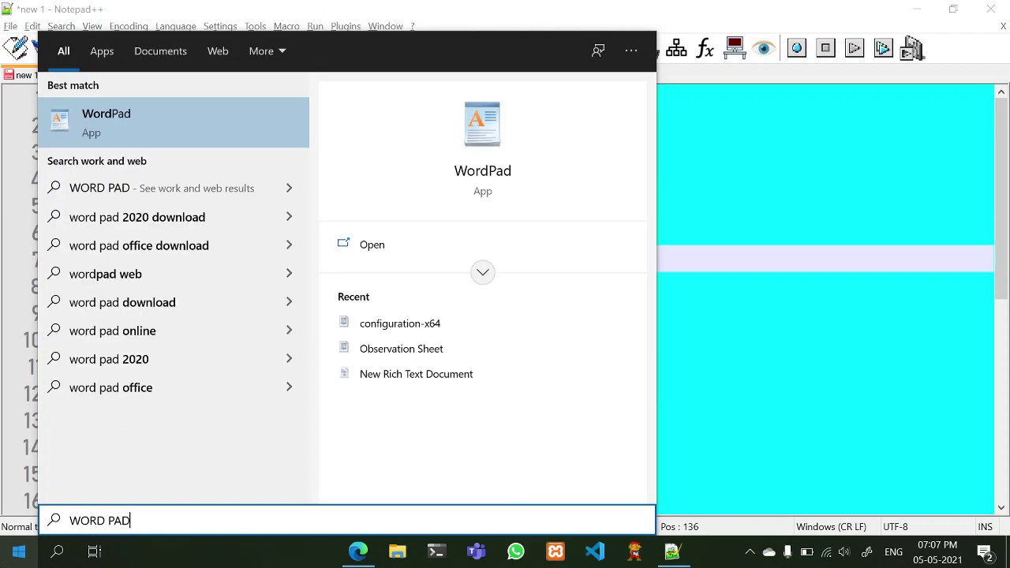
key(Return)
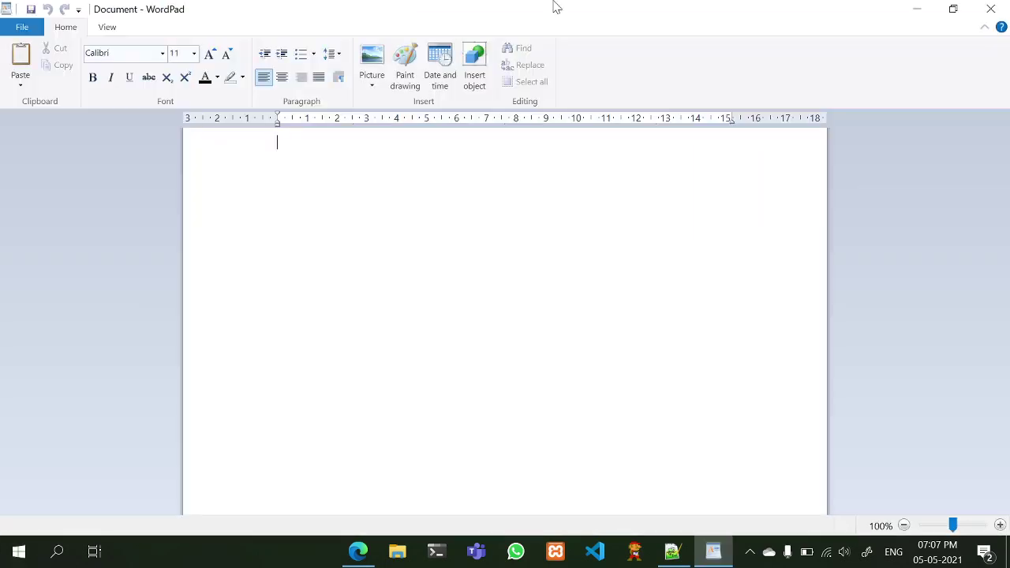
scroll(505, 321, up, 6)
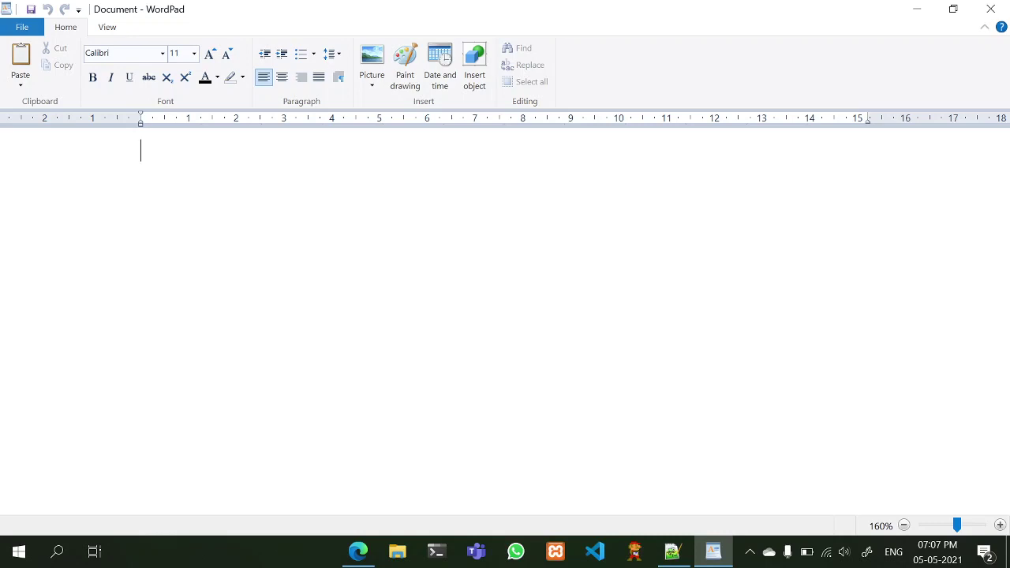
scroll(505, 321, down, 7)
scroll(505, 321, up, 3)
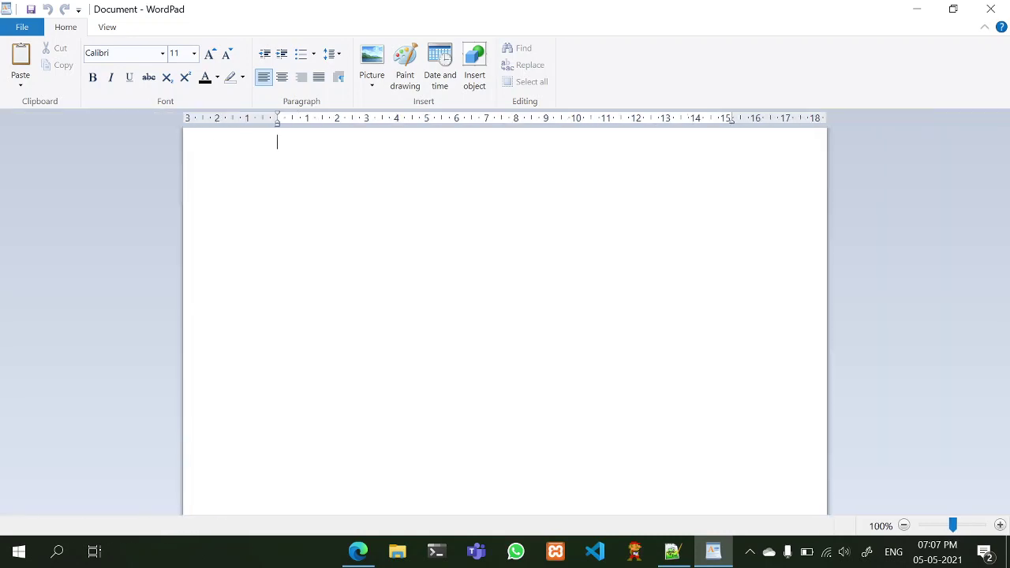
scroll(505, 321, down, 1)
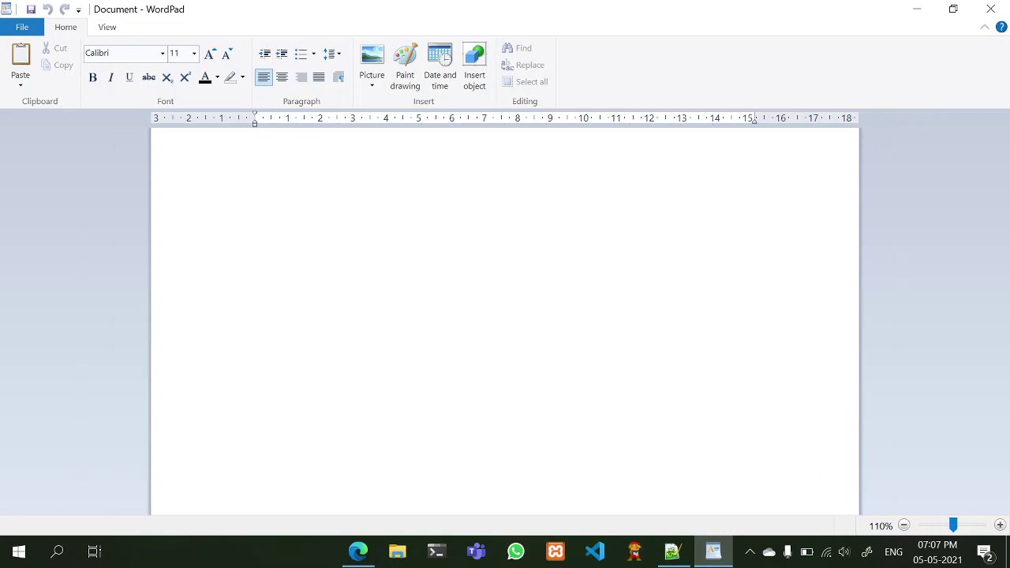
scroll(505, 322, up, 1)
Search for "word", open Microsoft Word and create a blank document
key(super)
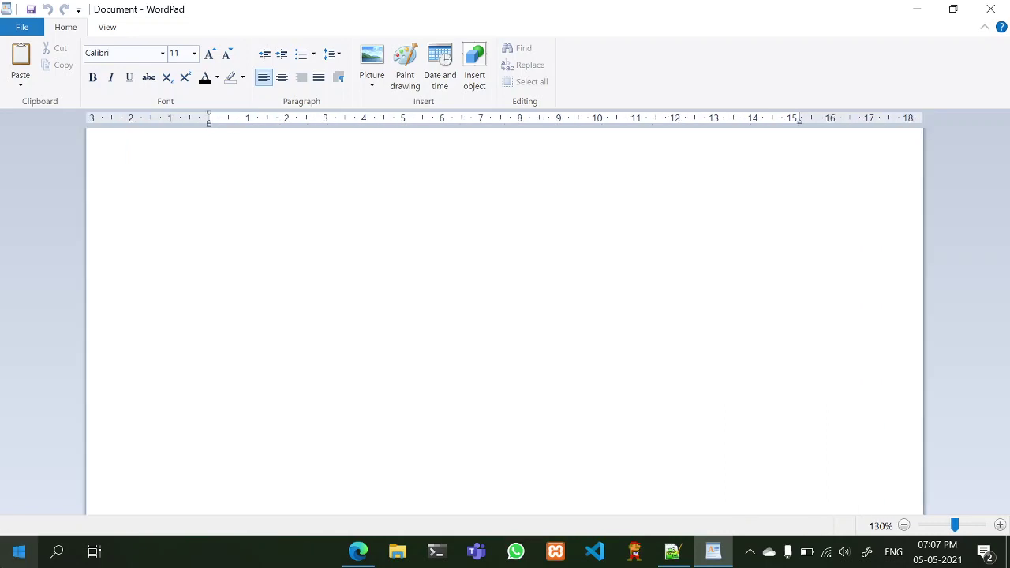
text(word)
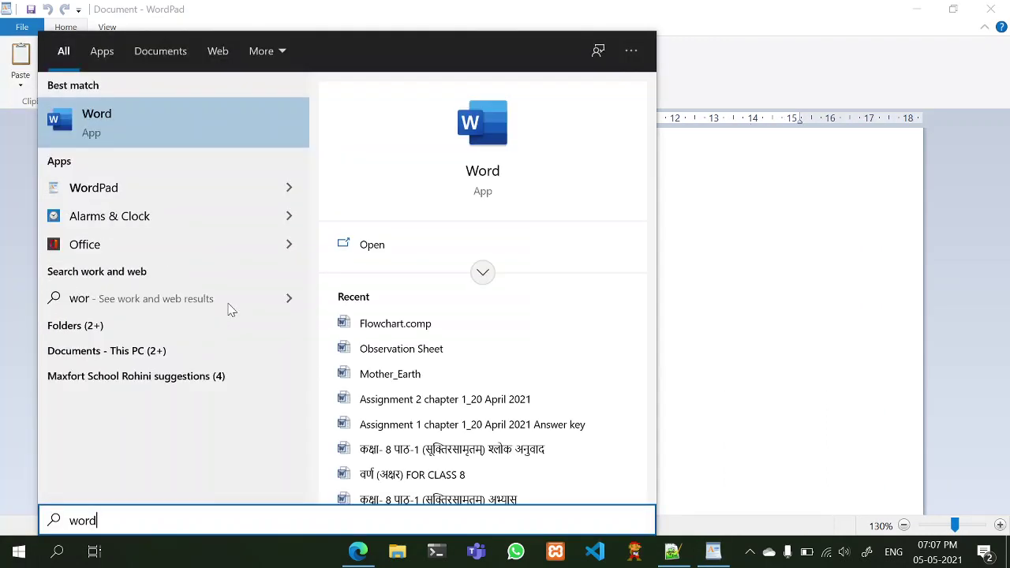
key(Return)
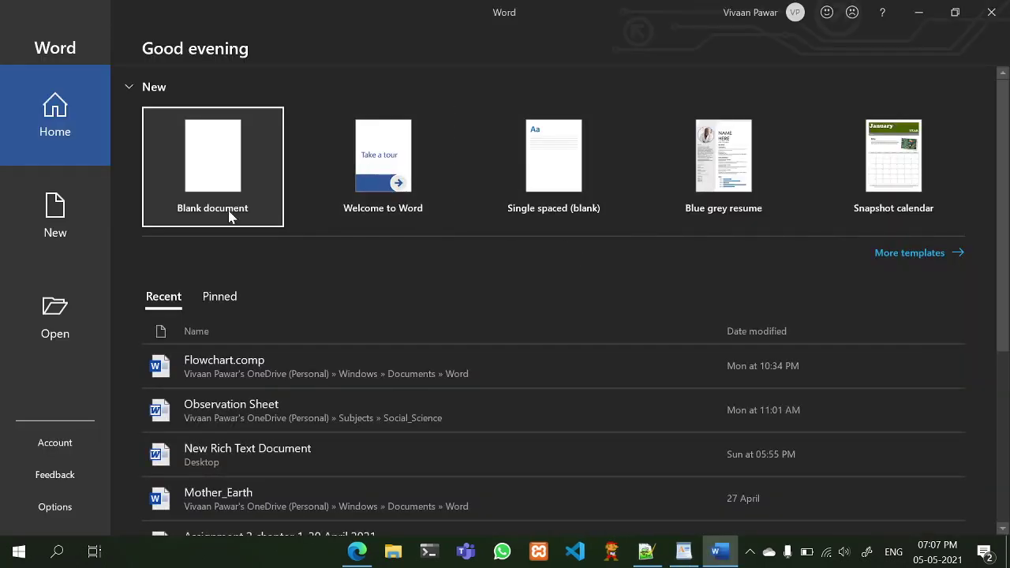
click(229, 213)
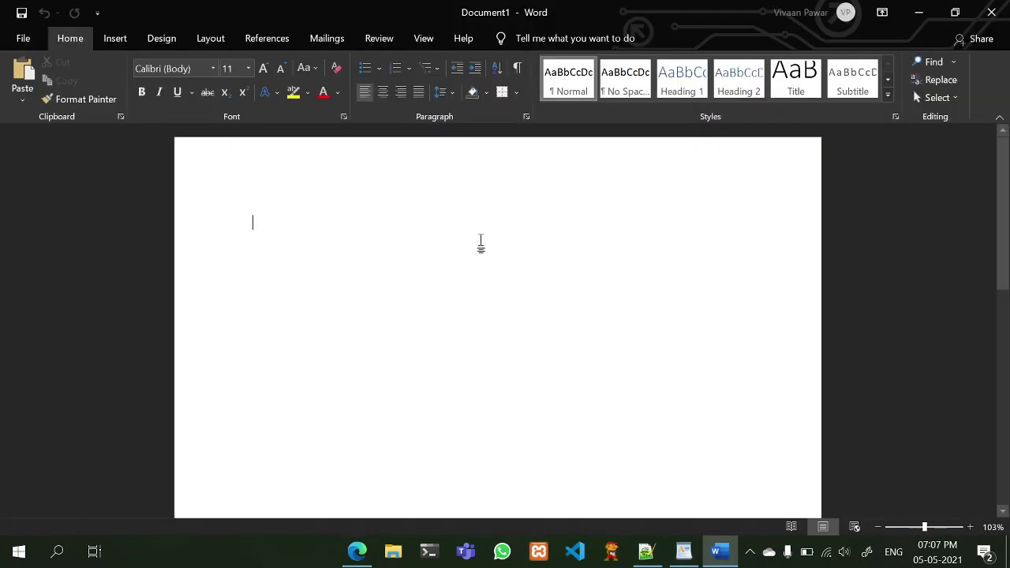
Write the line Print(“Hello World”) in the blank Word document
scroll(447, 236, up, 4)
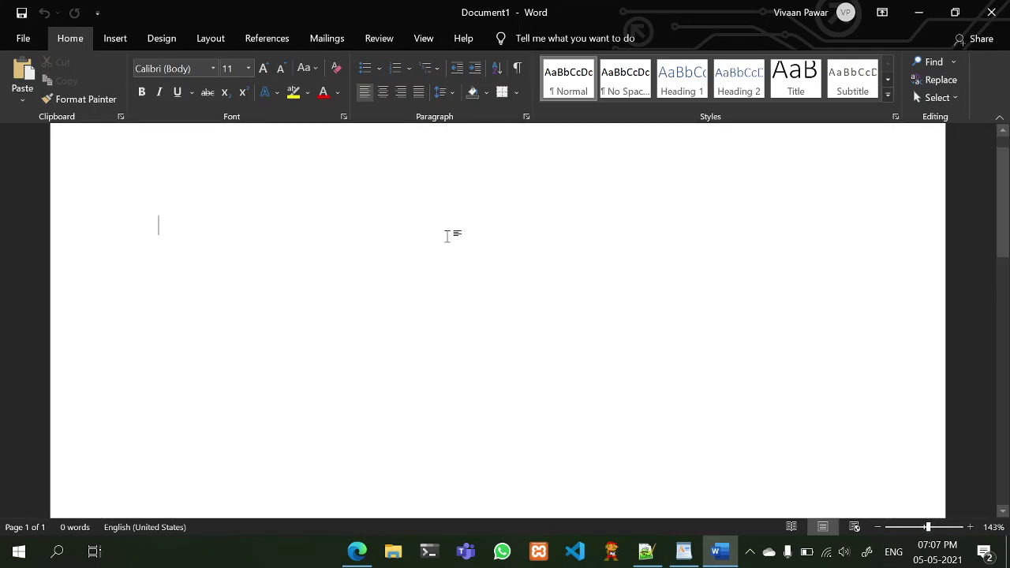
text(prit)
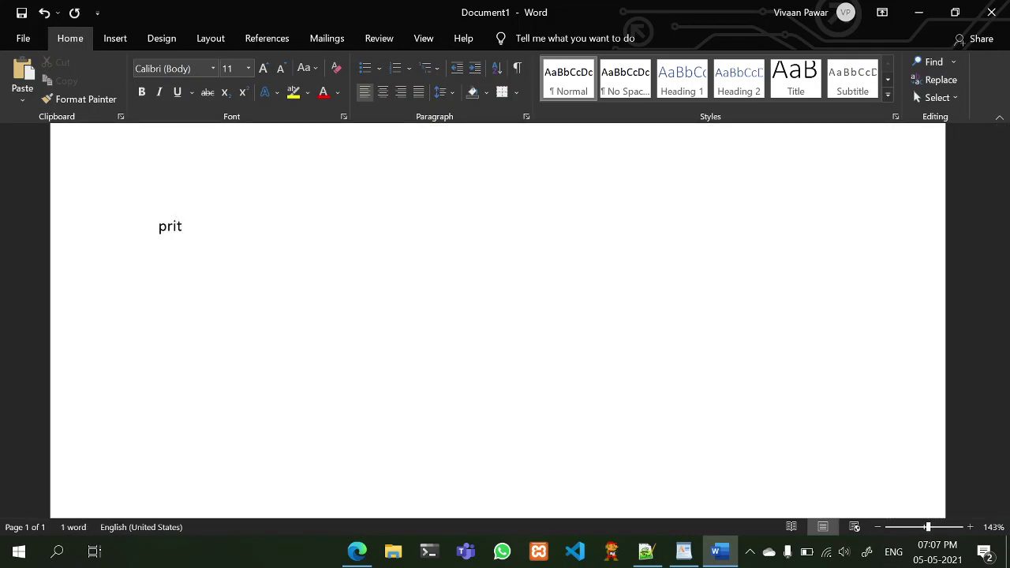
key(BackSpace)
key(BackSpace)
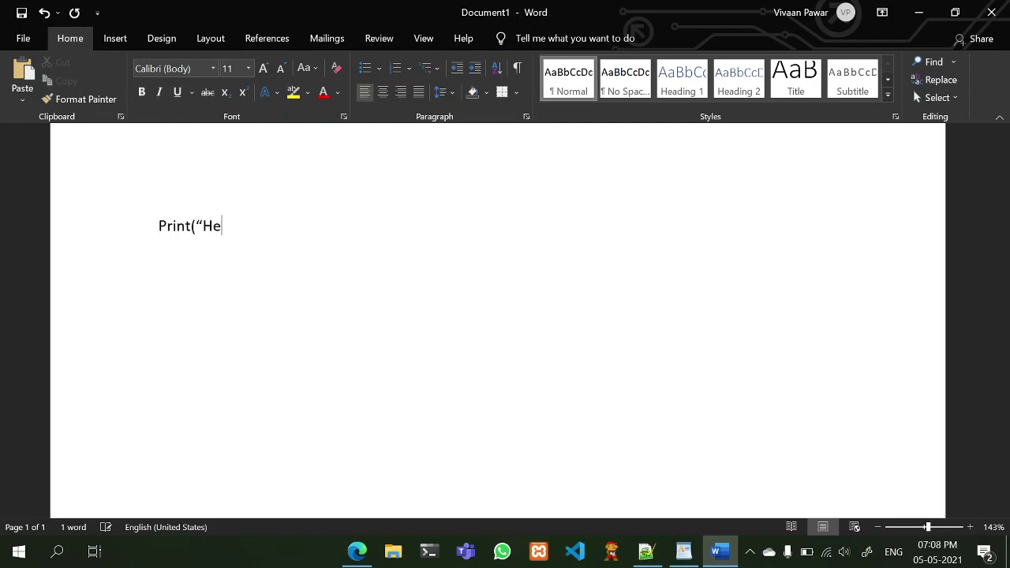
text(orld”)
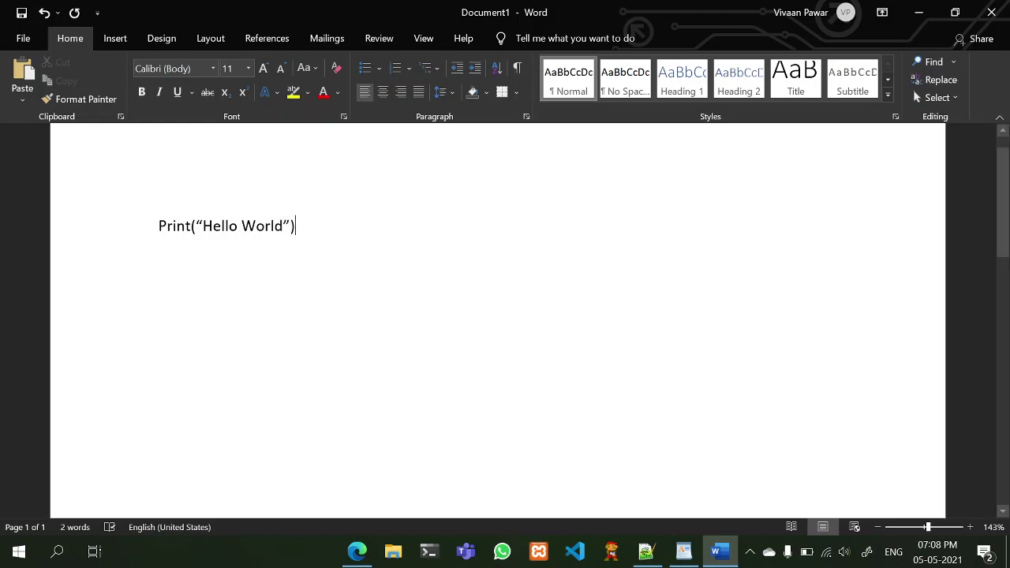
Change the capital P of Print to a lowercase p, and close Word without saving the document
double_click(177, 227)
click(238, 228)
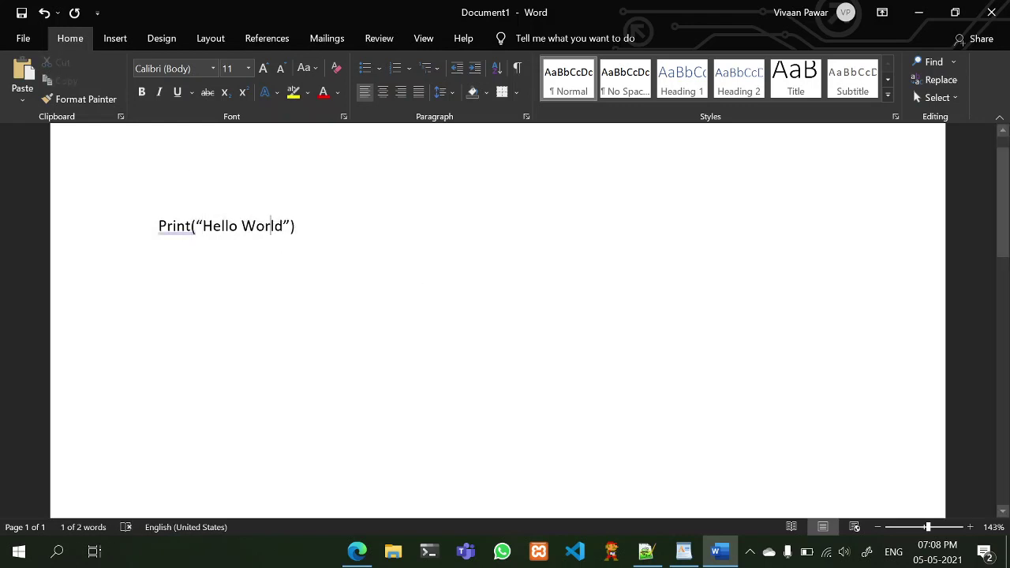
key(BackSpace)
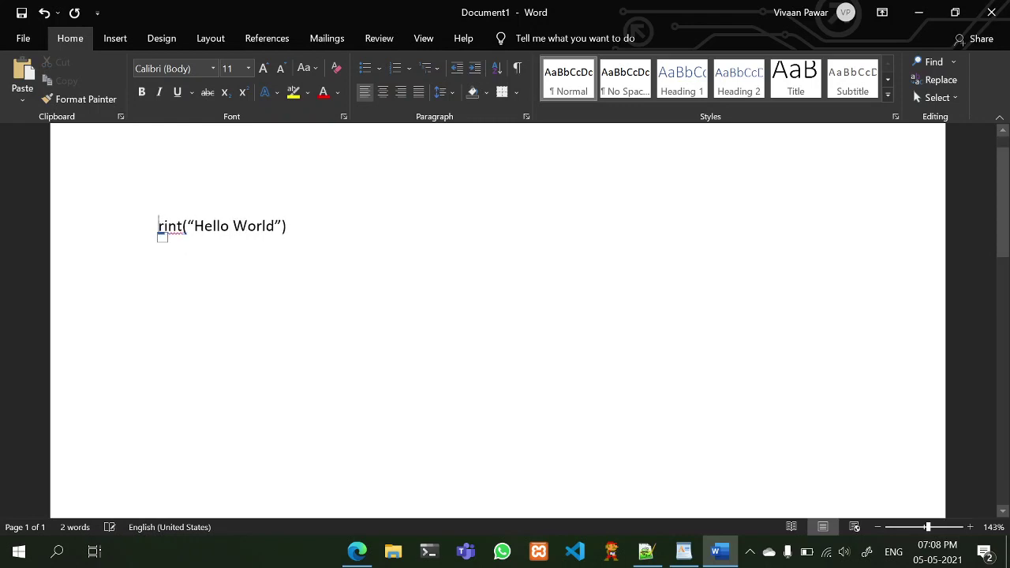
text(p)
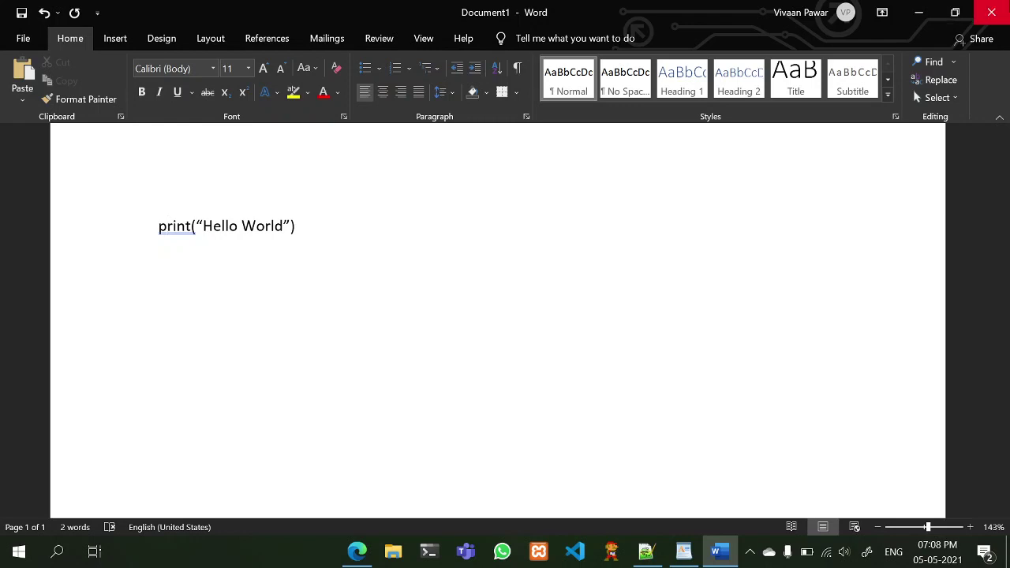
click(991, 12)
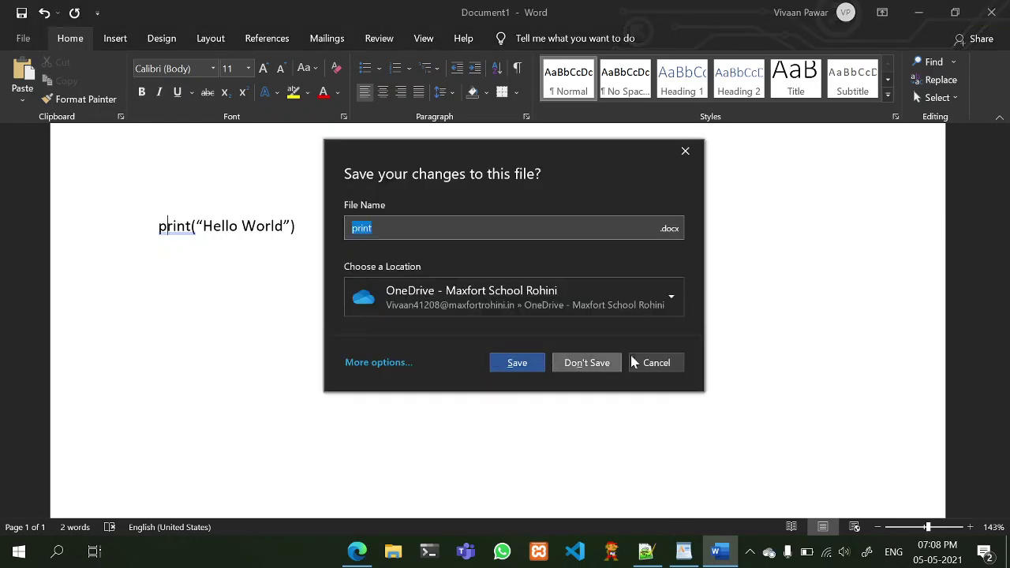
click(614, 367)
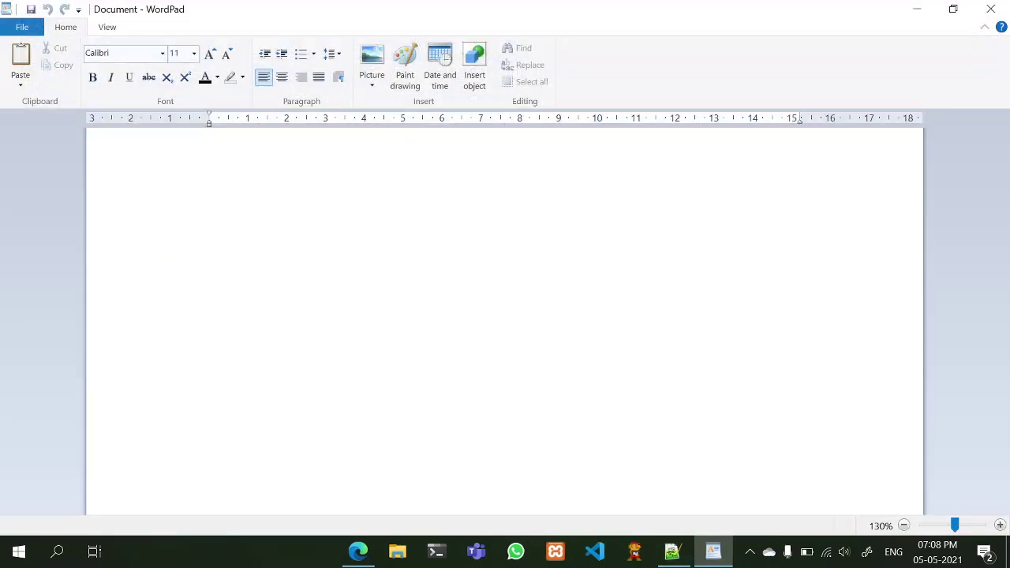
Write print("Hello Word") in the WordPad document, and close WordPad without saving
text(pi)
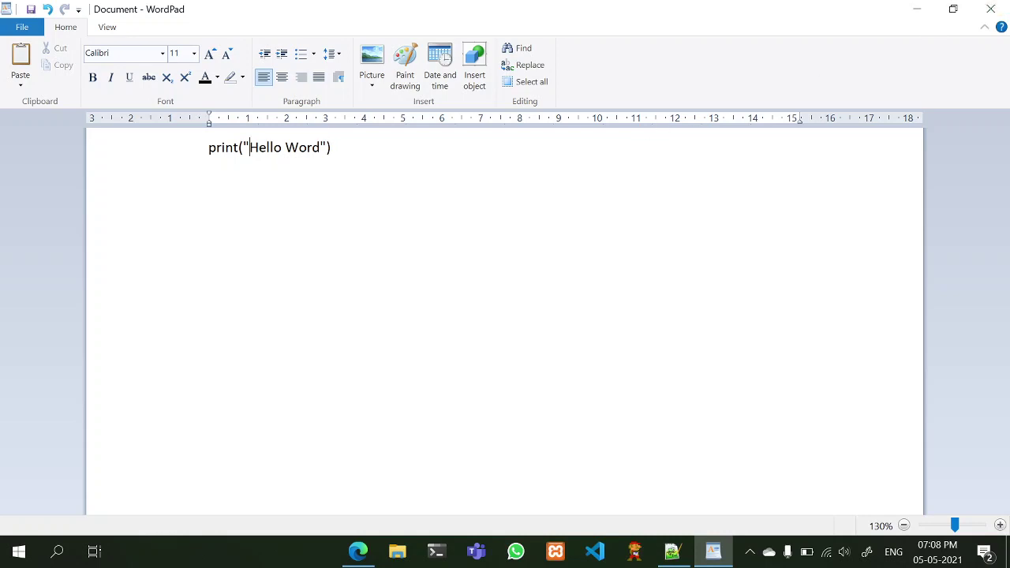
triple_click(250, 148)
click(244, 147)
drag(209, 147, 334, 150)
click(306, 147)
click(990, 8)
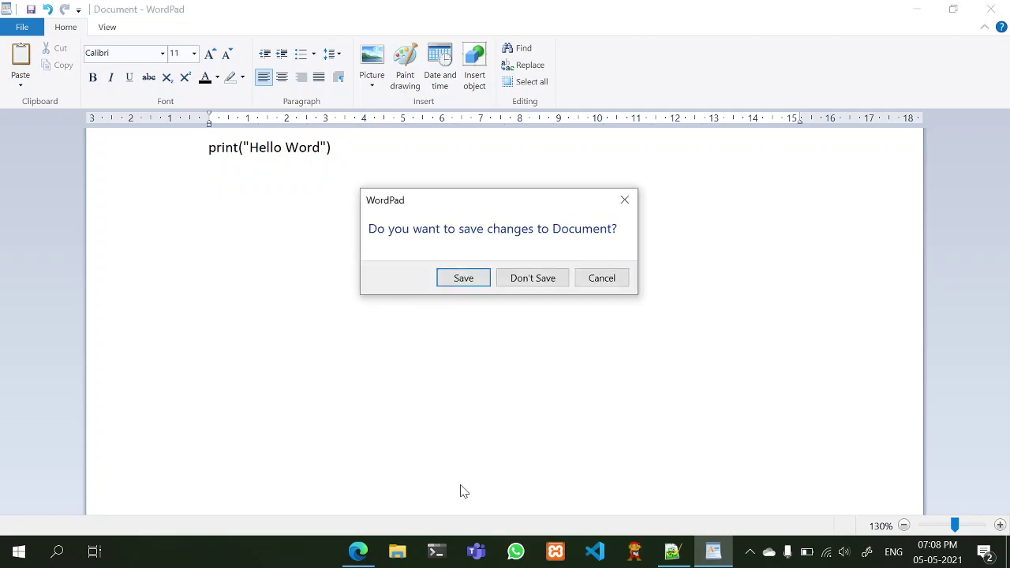
click(521, 282)
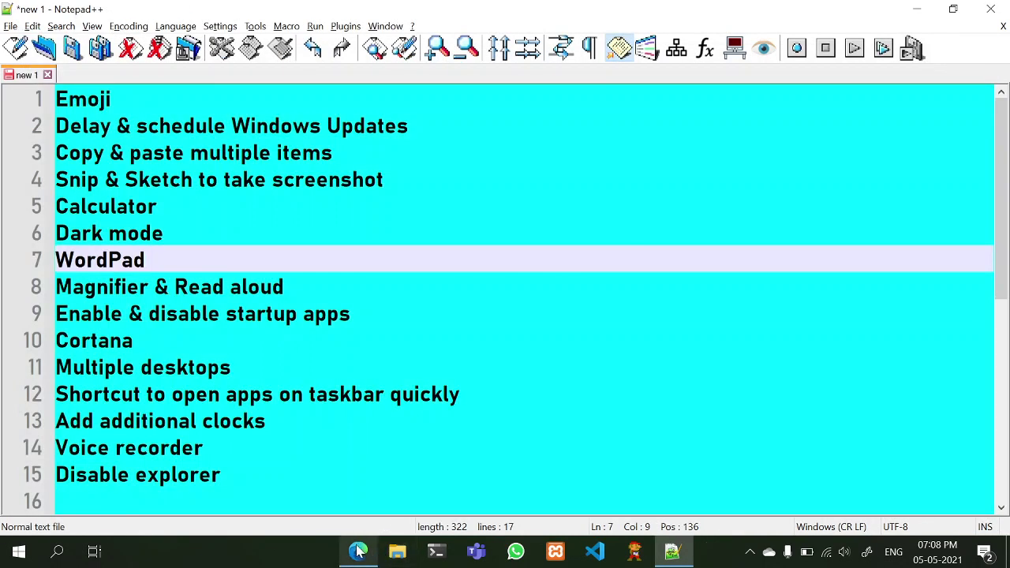
Switch to the Edge browser, view the YouTube channel's playlists, and return to the channel's home section
click(358, 552)
click(154, 11)
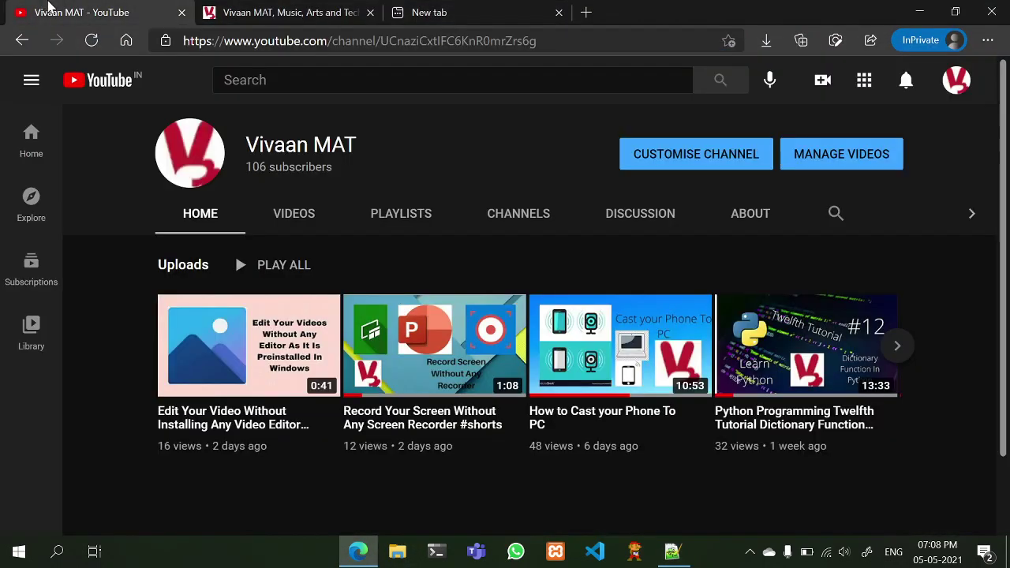
click(384, 218)
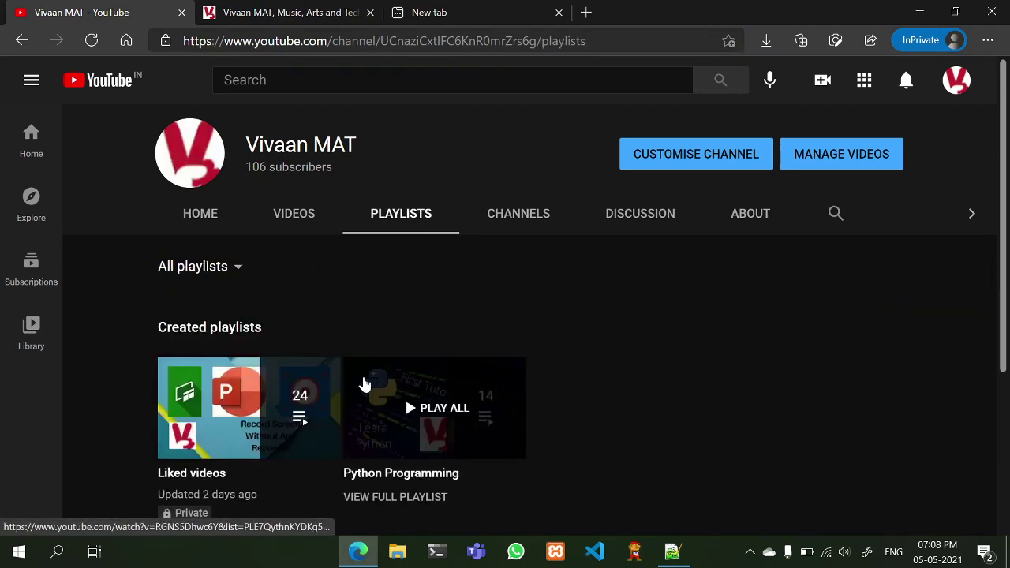
click(202, 221)
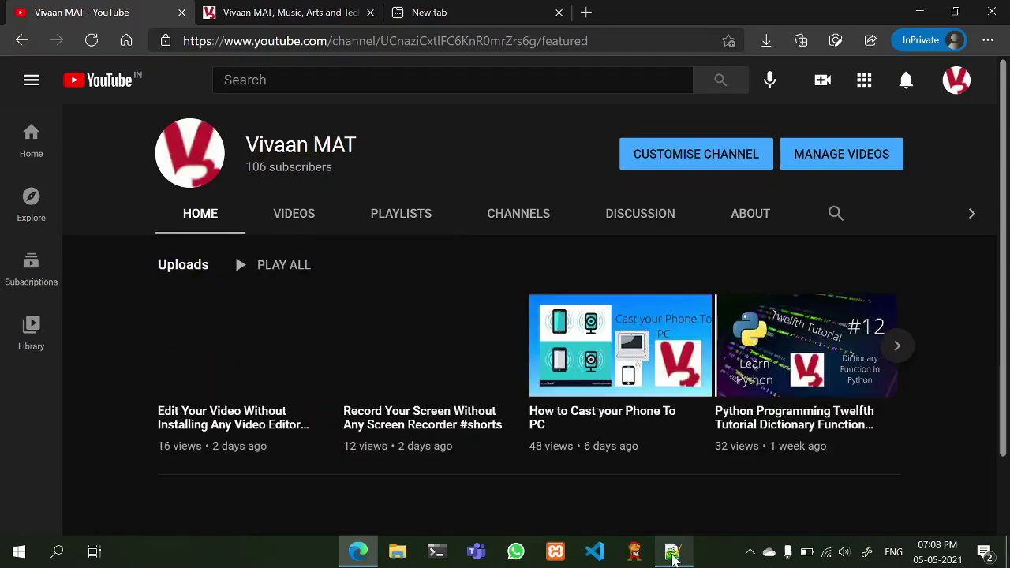
Switch to the tips list in Notepad++ and point out the "Magnifier & Read aloud" and "Emoji" entries
click(672, 551)
triple_click(131, 284)
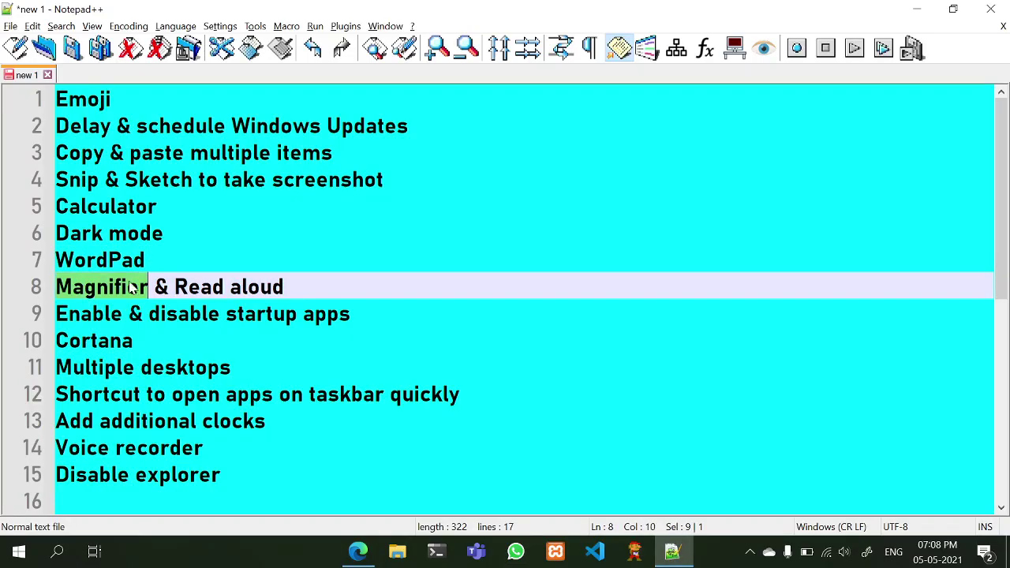
click(232, 292)
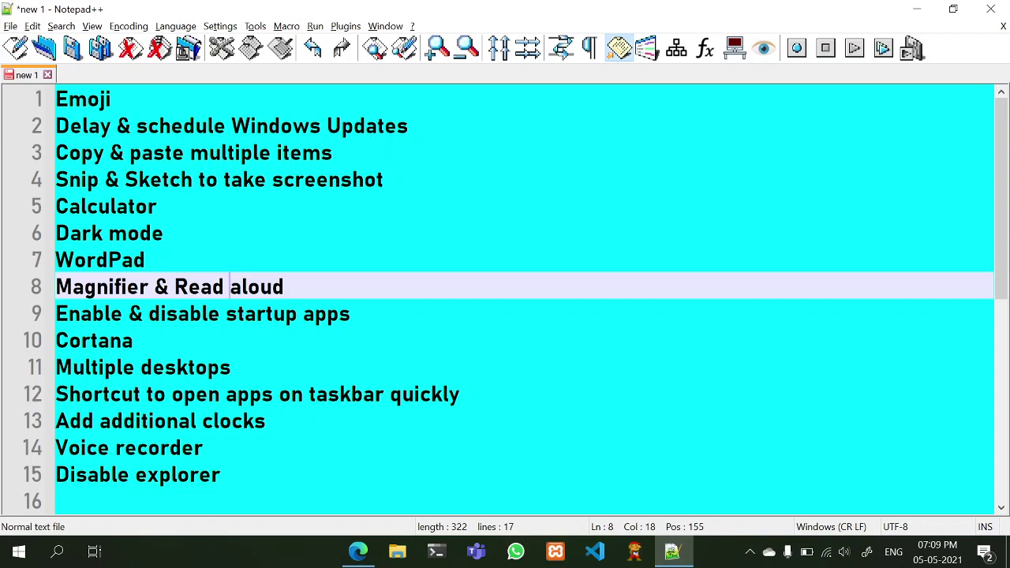
key(ctrl+Home)
key(shift+End)
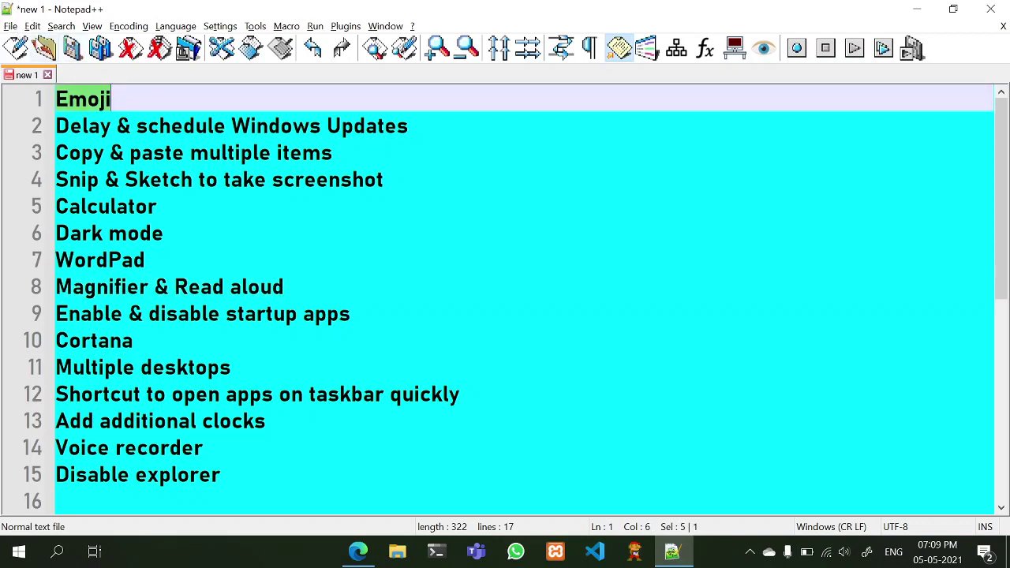
click(271, 153)
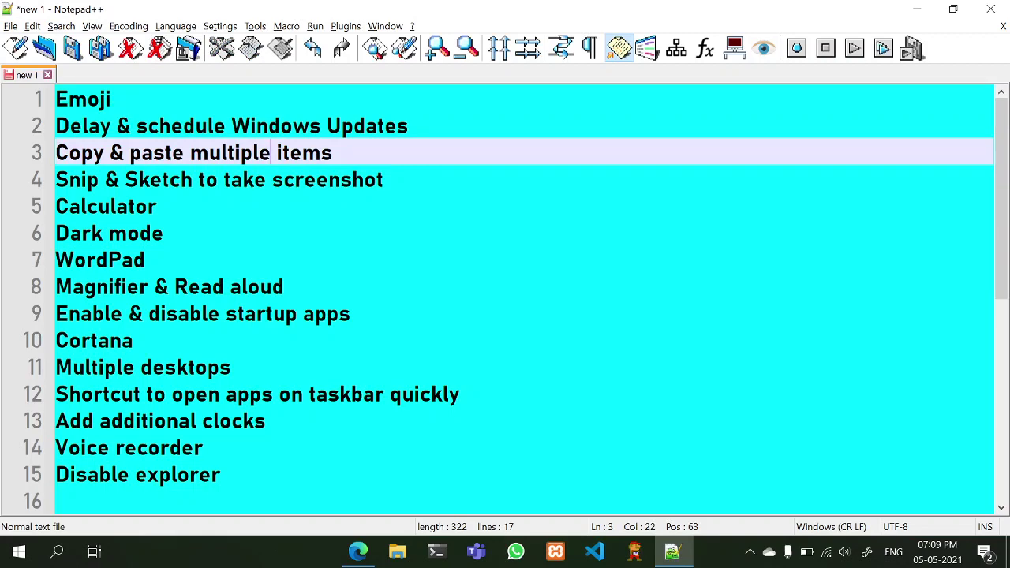
Search for "magn", open Magnifier, and raise the screen magnification to 300%
key(super)
text(magn)
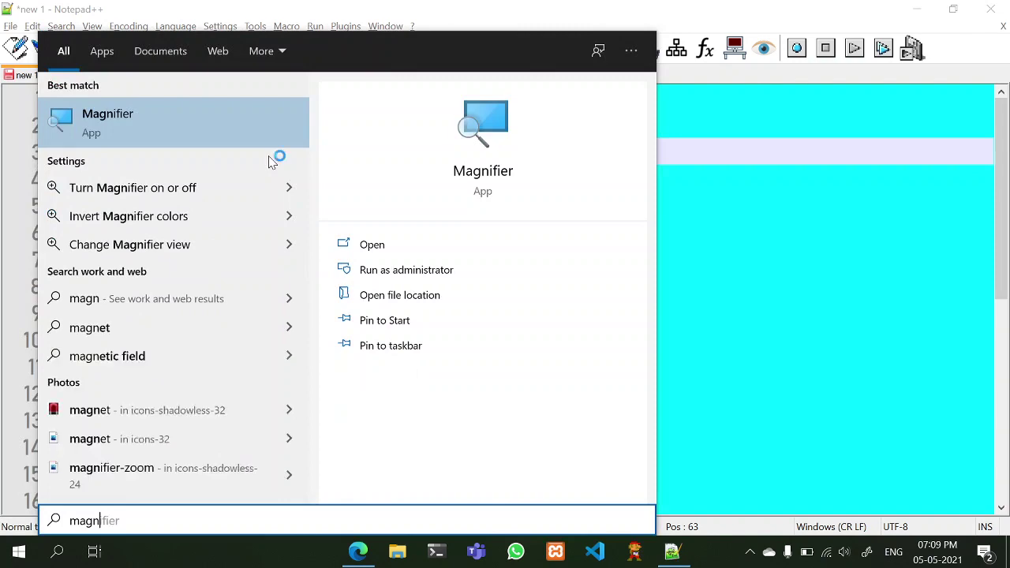
key(Return)
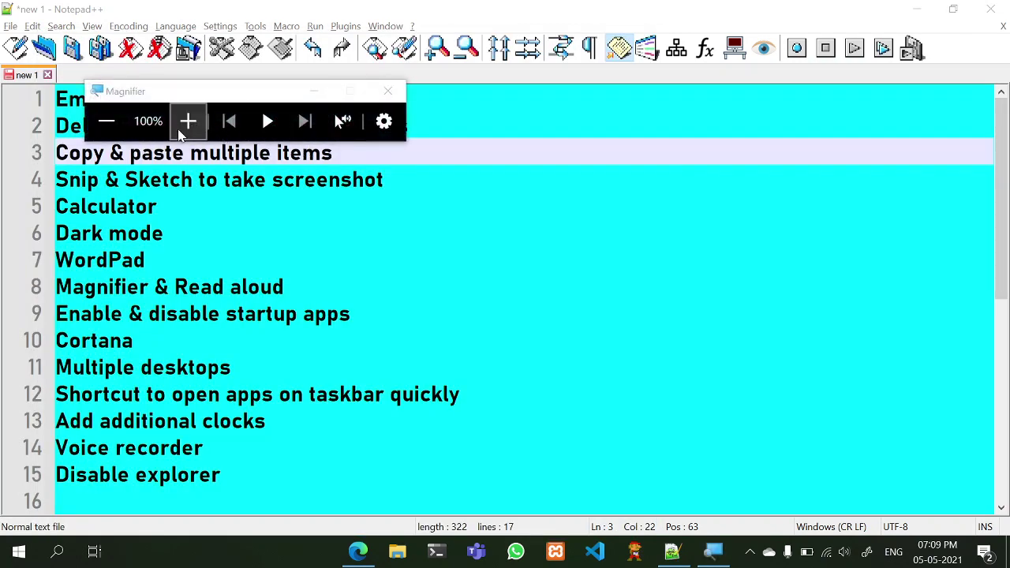
click(182, 130)
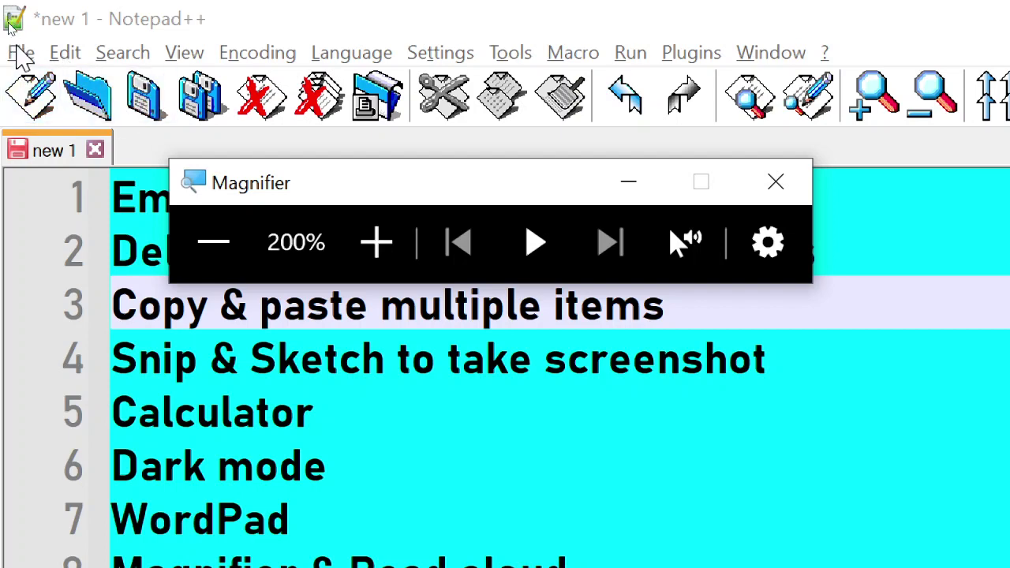
click(20, 53)
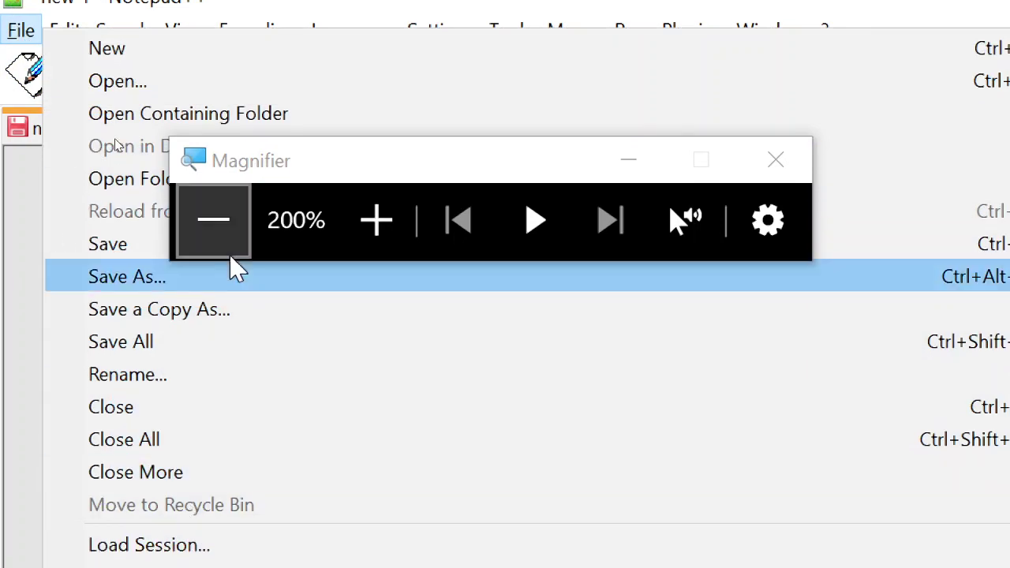
click(410, 223)
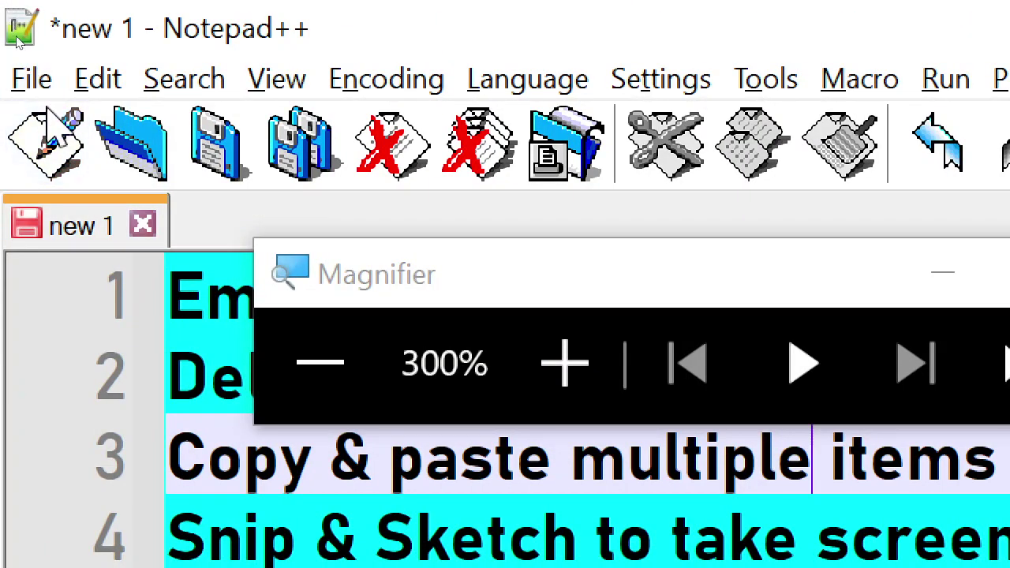
Minimize the Notepad++ and browser windows while the screen is magnified, and bring the Notepad++ window back
click(30, 82)
click(30, 82)
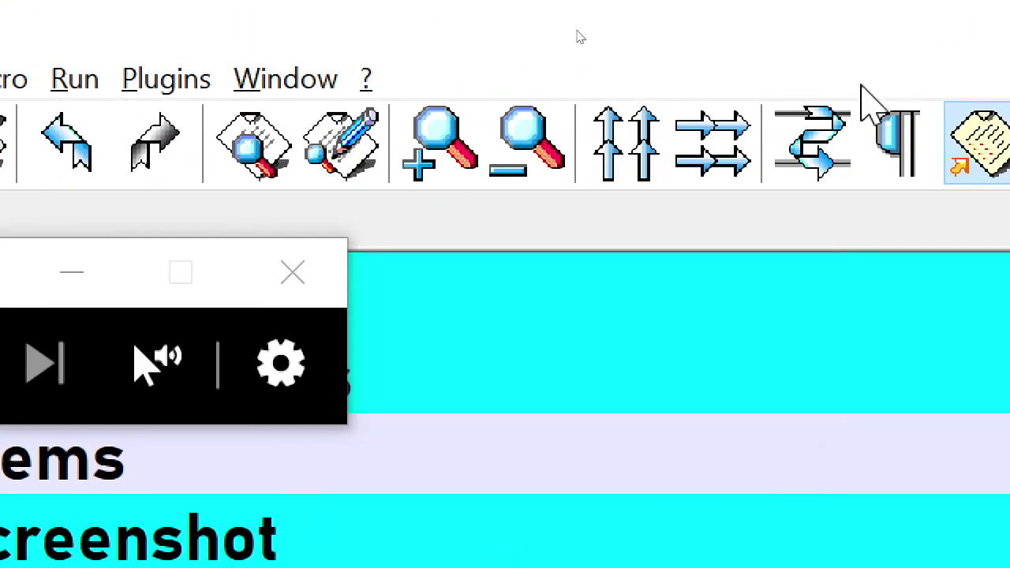
click(820, 10)
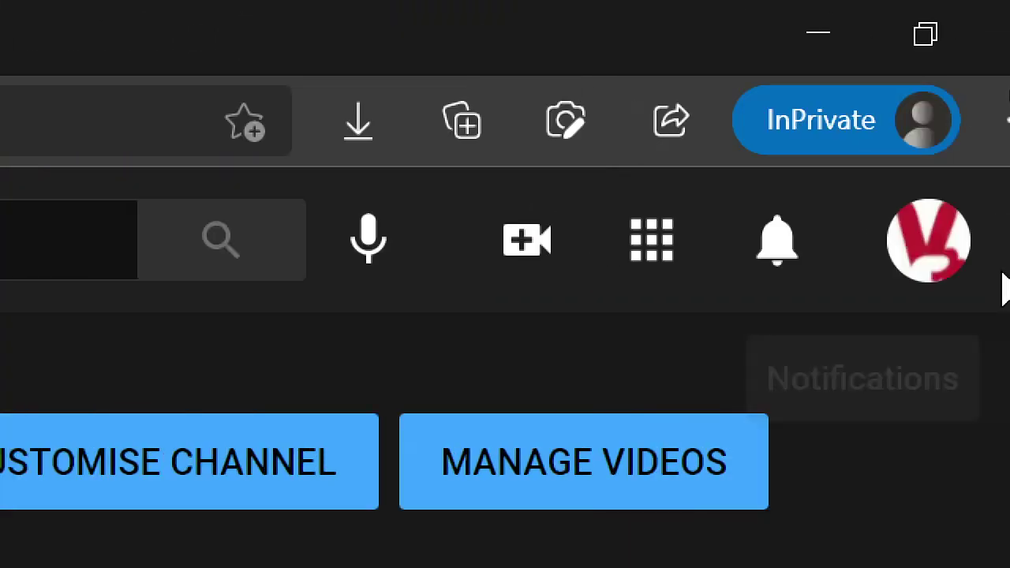
click(773, 29)
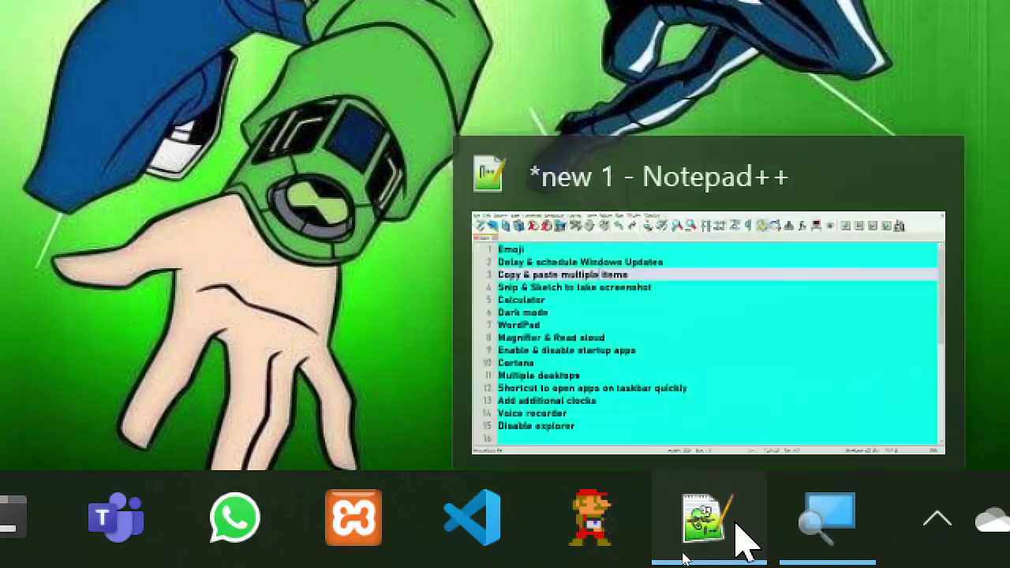
click(821, 524)
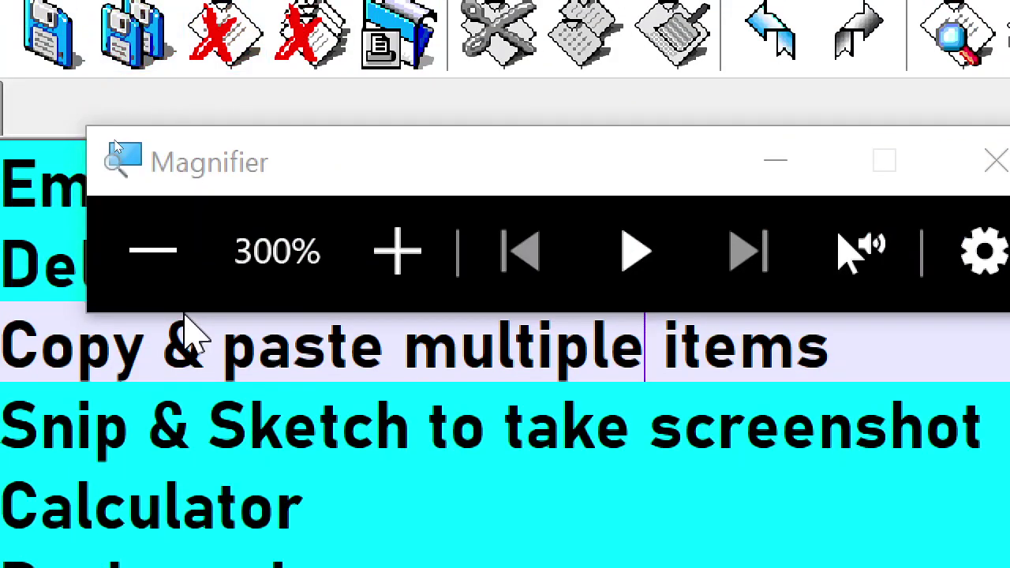
Reduce the magnification to 100% and try Magnifier's Read from here on the first line of the list
click(194, 256)
click(168, 223)
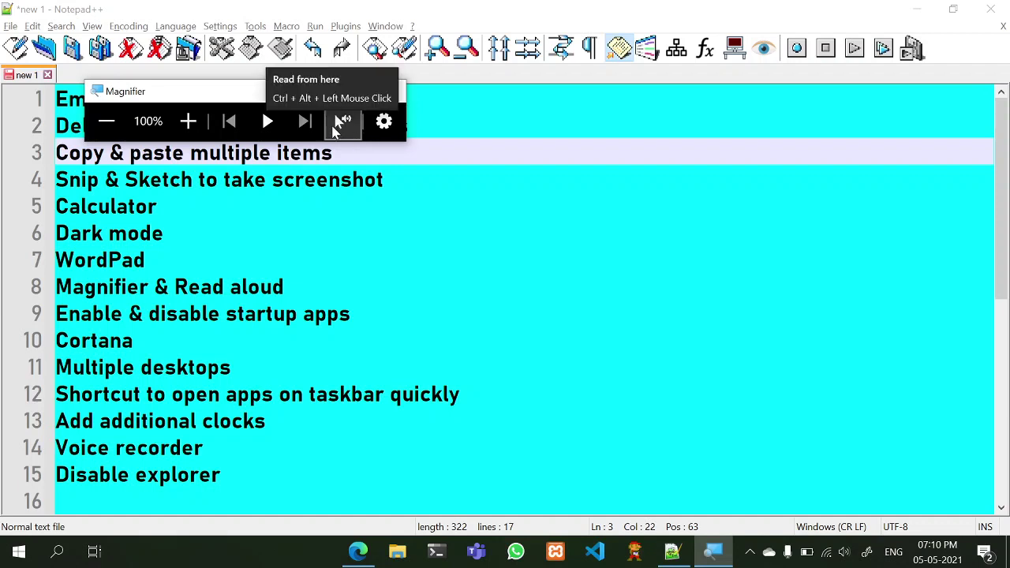
click(340, 126)
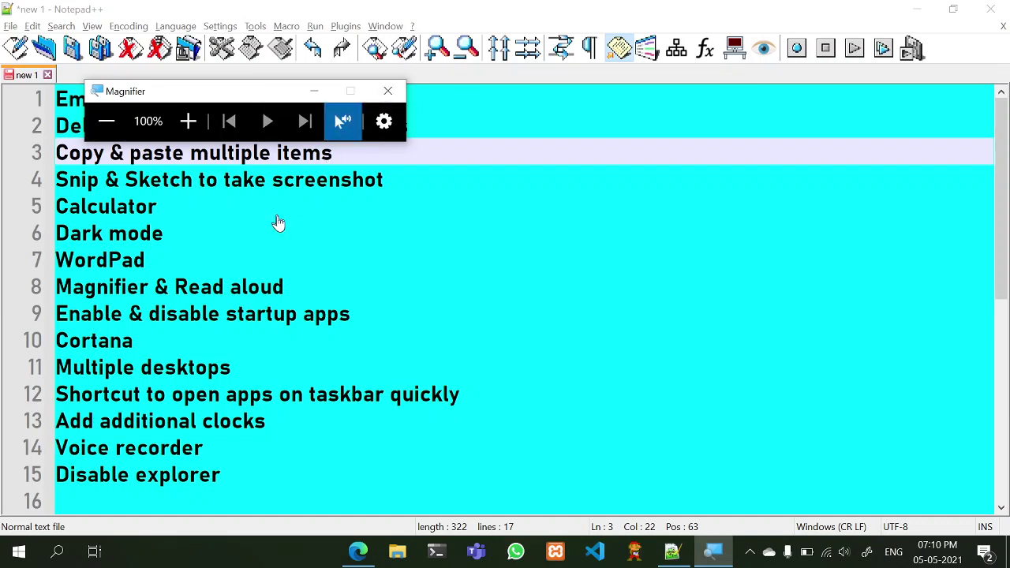
click(209, 99)
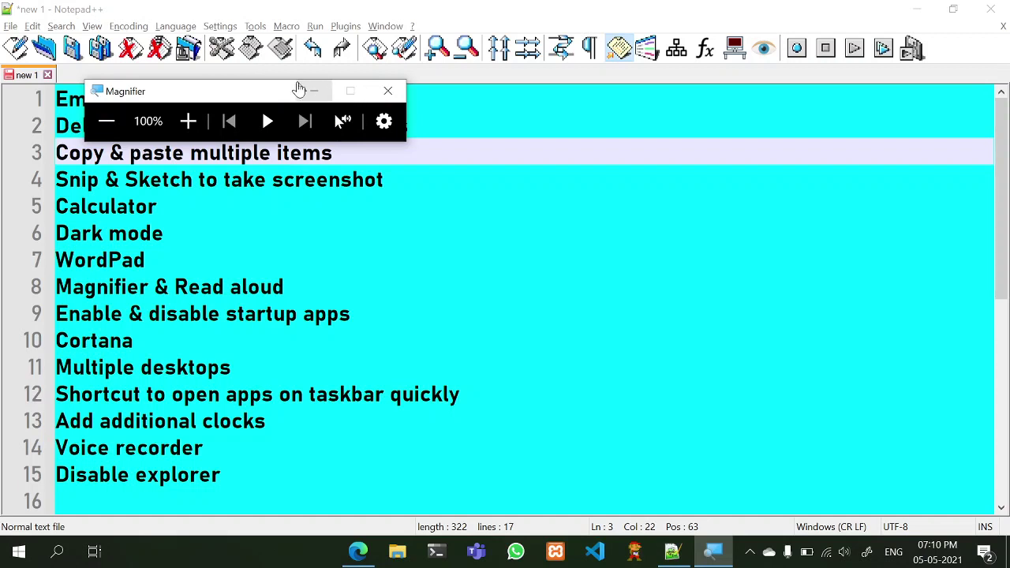
Move the Magnifier window clear of the Emoji line, and read aloud from the "Snip & Sketch" line and from "Emoji"
drag(274, 95, 443, 76)
click(512, 100)
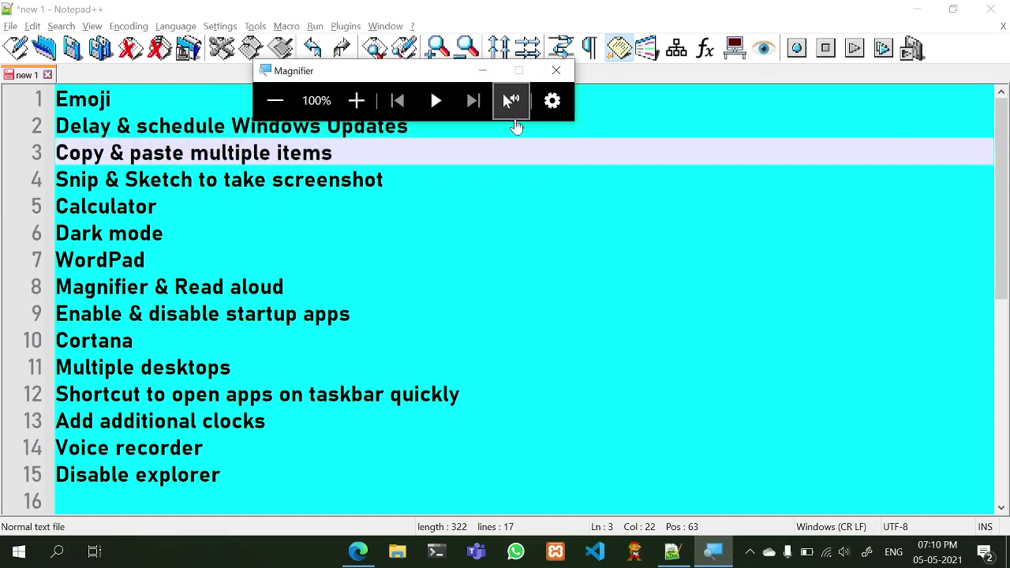
click(307, 180)
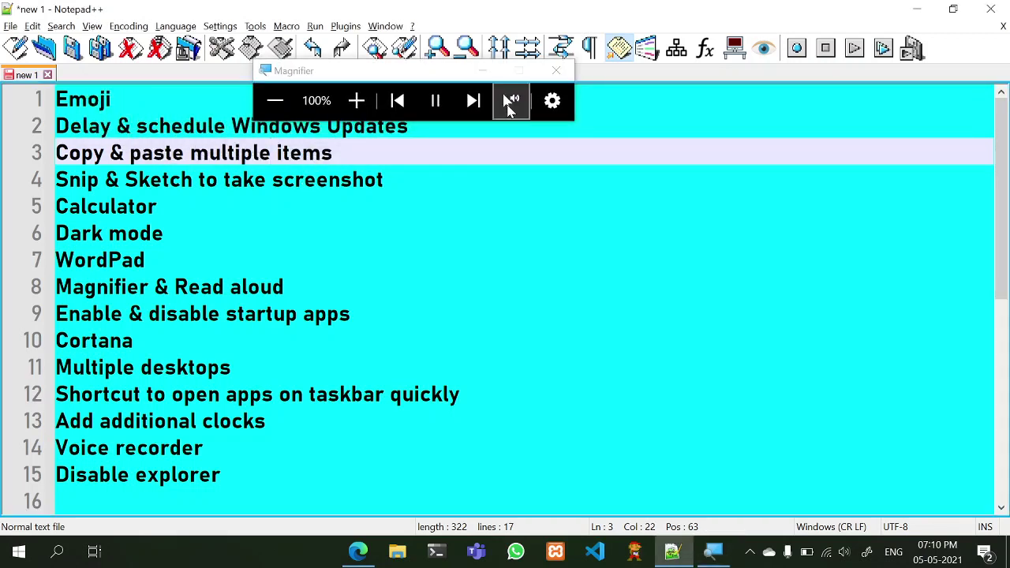
click(521, 117)
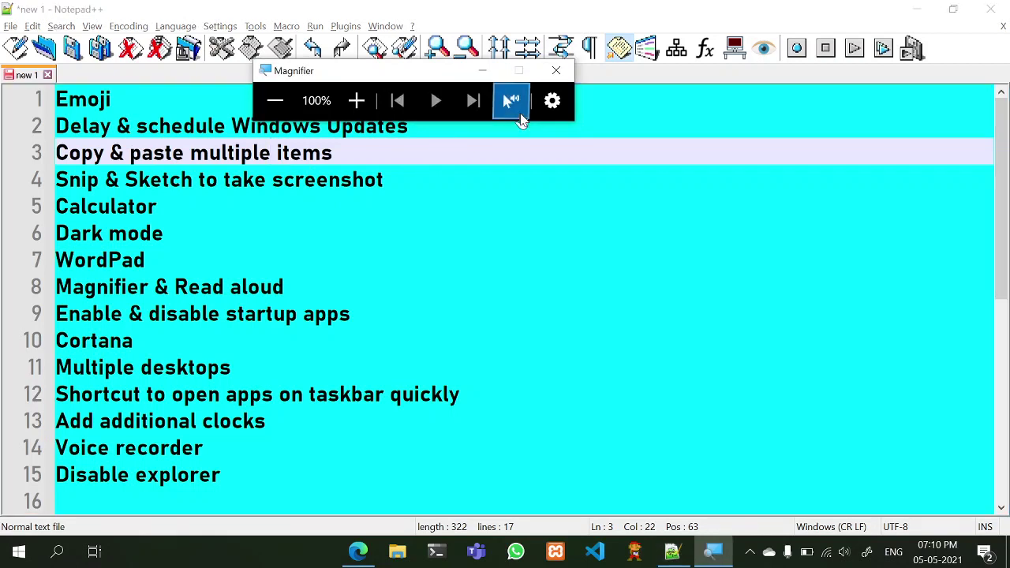
click(77, 110)
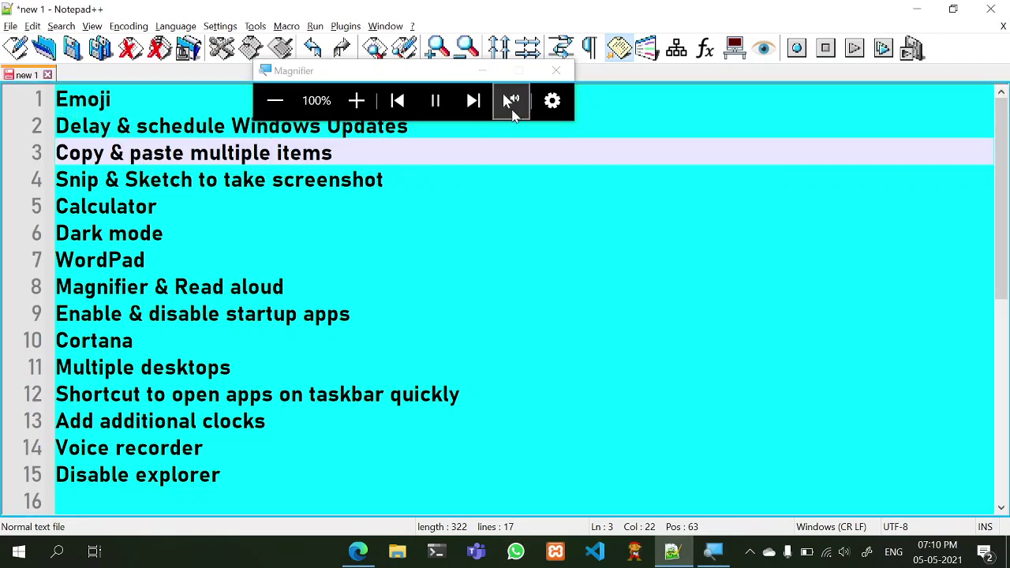
Activate Magnifier's Read from here mode, and close the Magnifier window
click(512, 102)
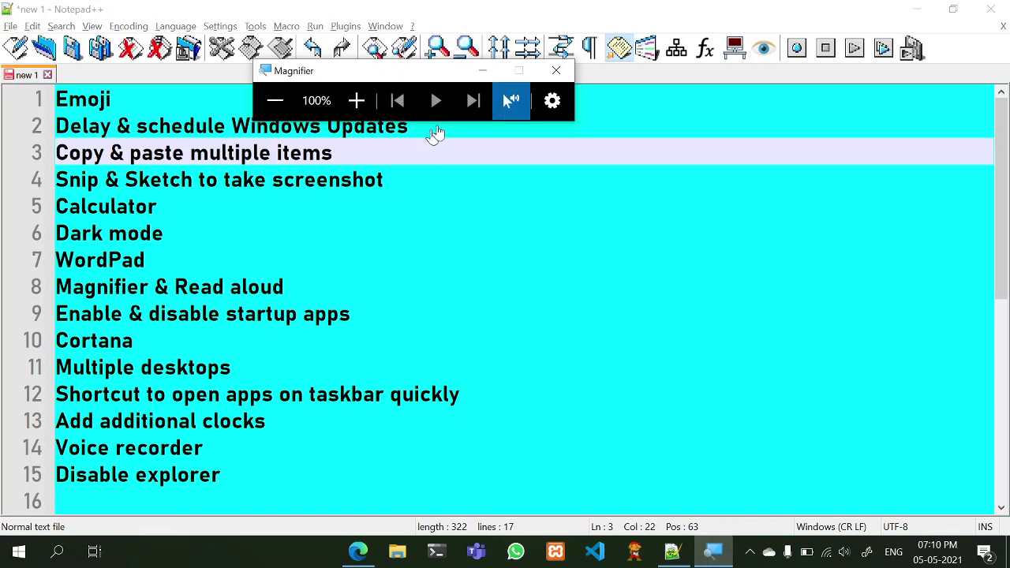
click(559, 72)
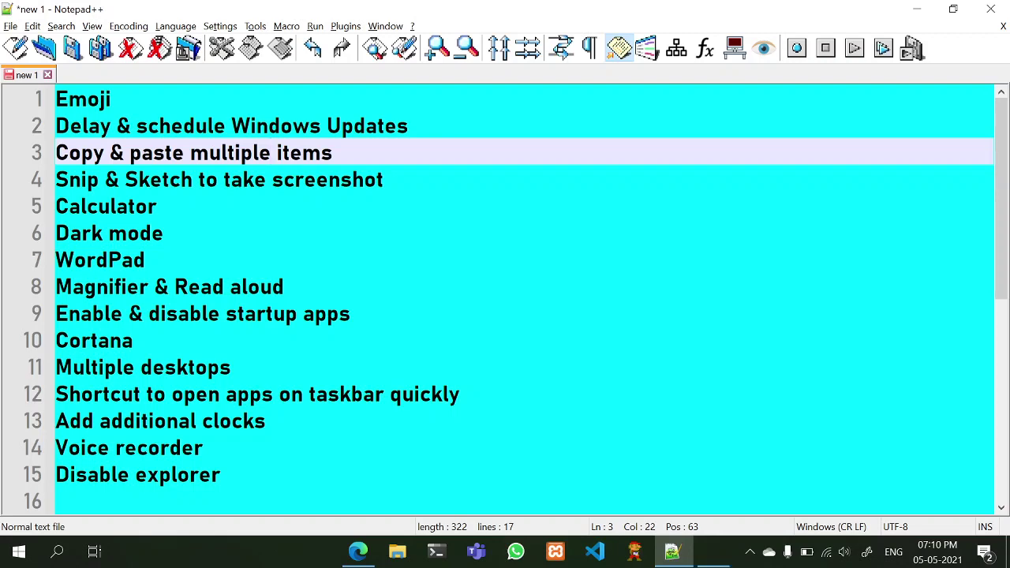
Start Magnifier again and enlarge the Notepad++ list repeatedly until the text cursor fills much of the screen
key(super+plus)
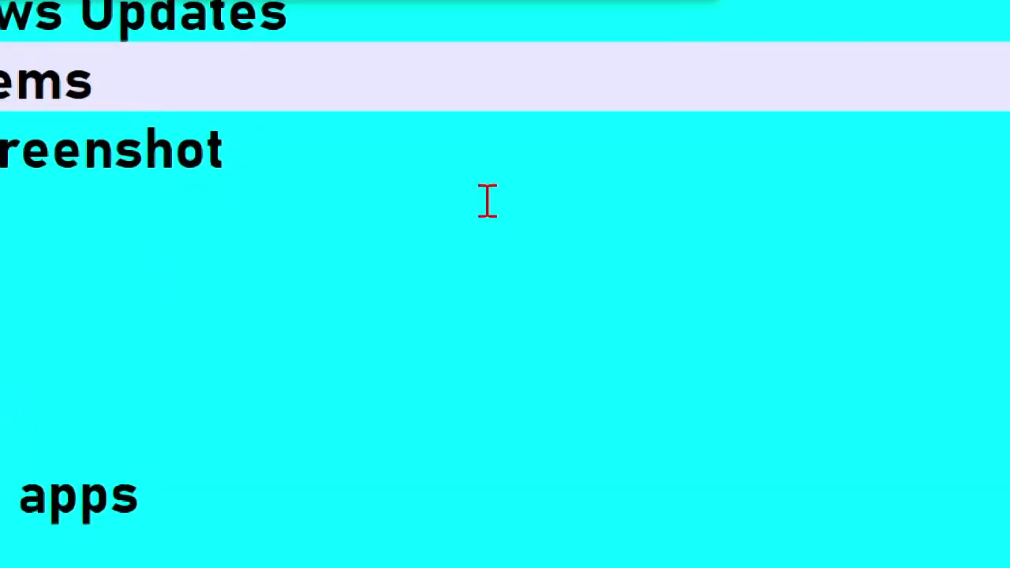
key(super+plus)
key(super+plus)
key(super+plus)
key(super+plus)
key(super+plus)
key(super+plus)
key(super+plus)
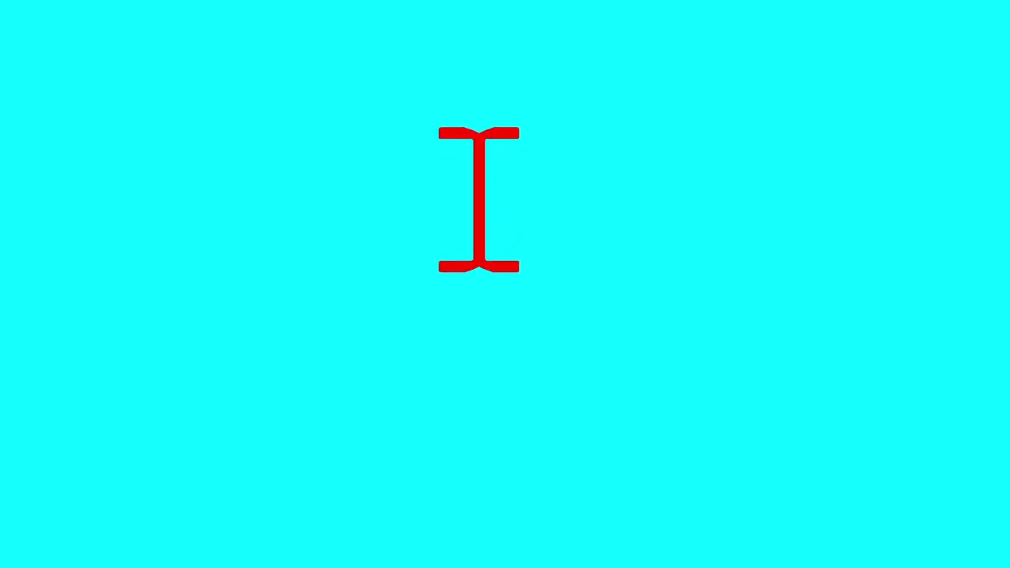
key(super+plus)
key(super+plus)
key(super+plus)
key(super+plus)
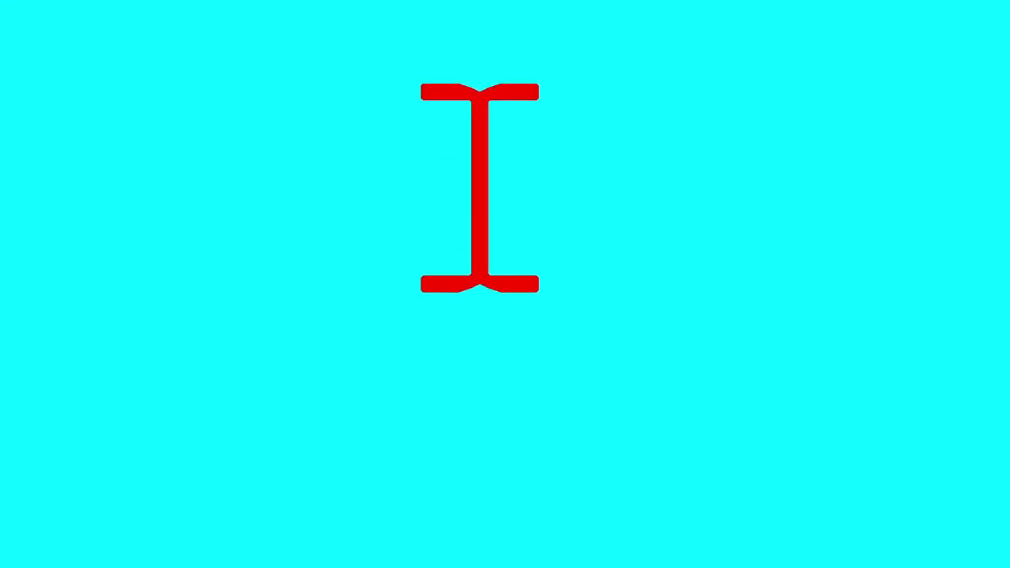
Reduce the screen magnification to 100% and close Magnifier
key(super+minus)
key(super+minus)
key(super+minus)
key(super+minus)
key(super+minus)
key(super+minus)
key(super+minus)
key(super+minus)
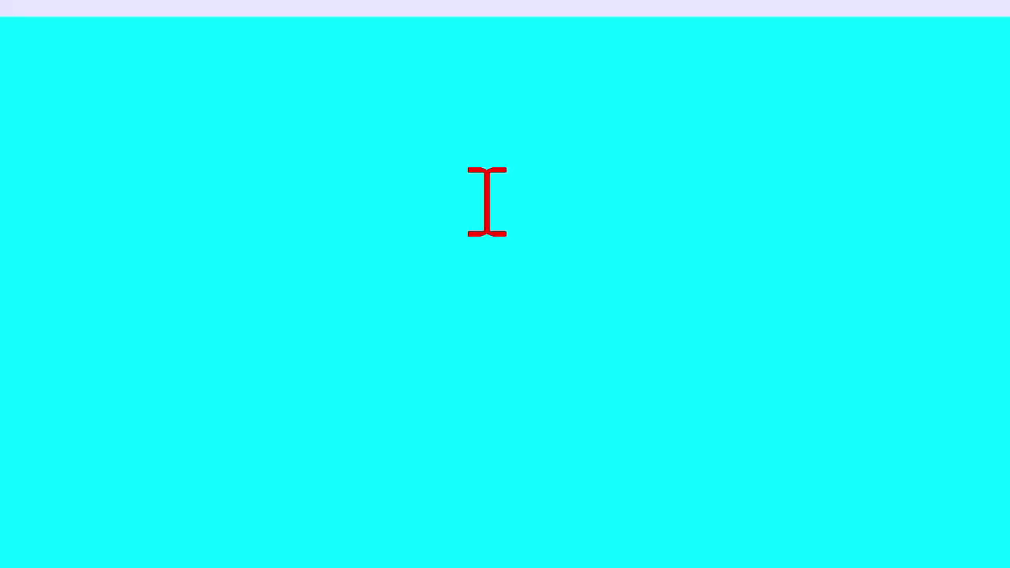
key(super+minus)
key(super+minus)
key(super+minus)
key(super+minus)
key(super+minus)
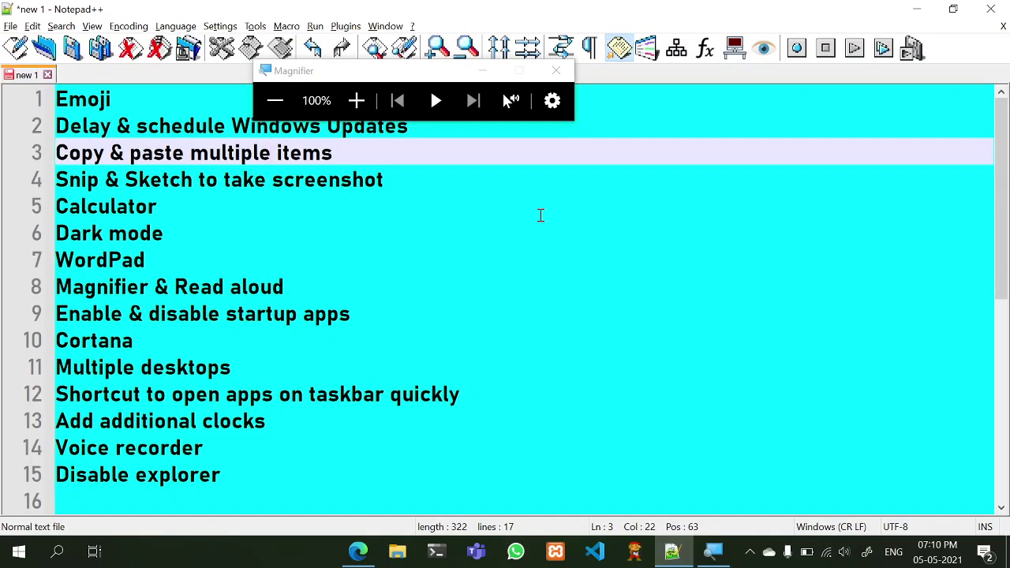
click(556, 70)
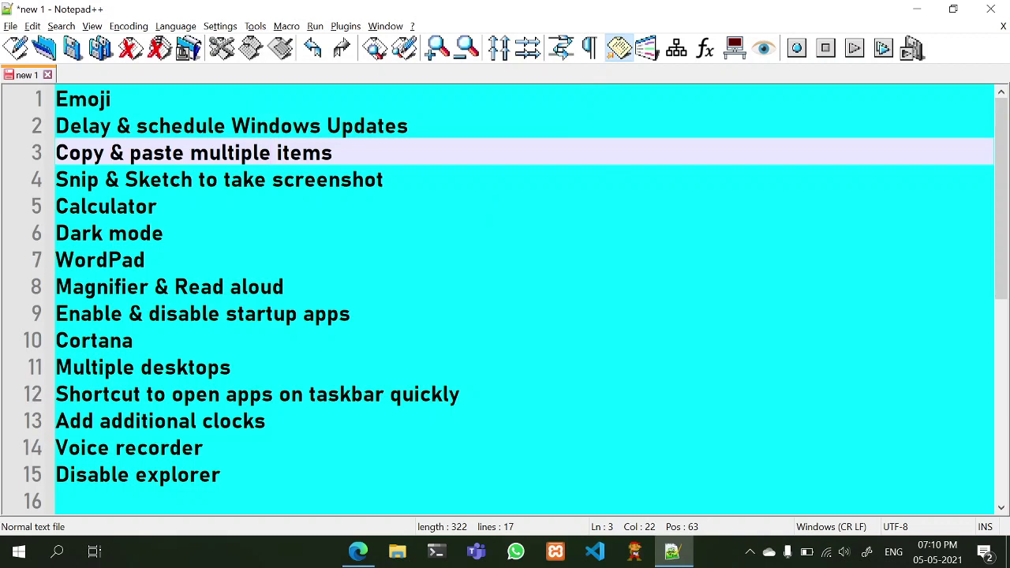
Highlight the "Magnifier & Read aloud" line and the "Enable & disable startup apps" line, and place the cursor at the latter's end
triple_click(154, 288)
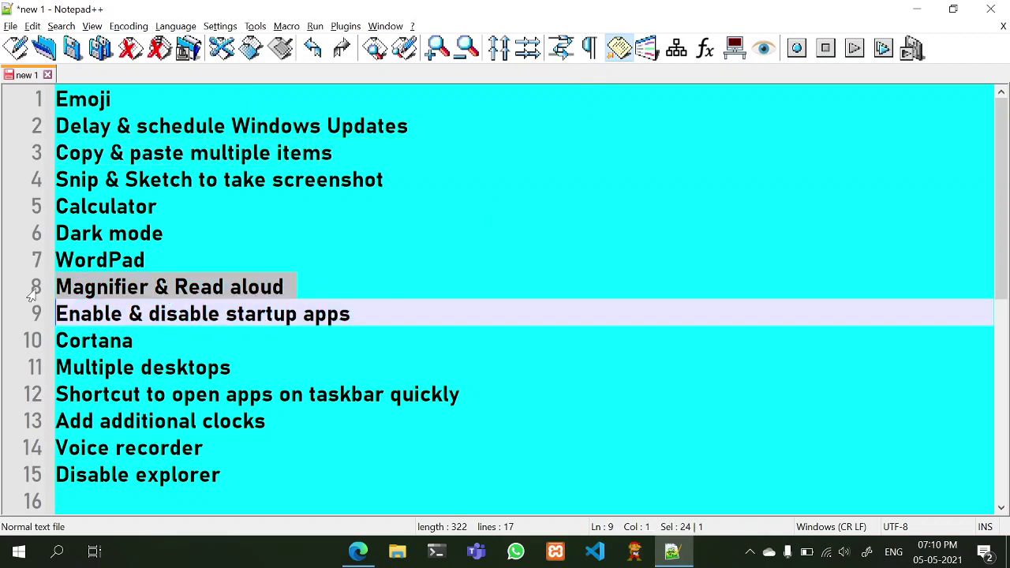
click(168, 291)
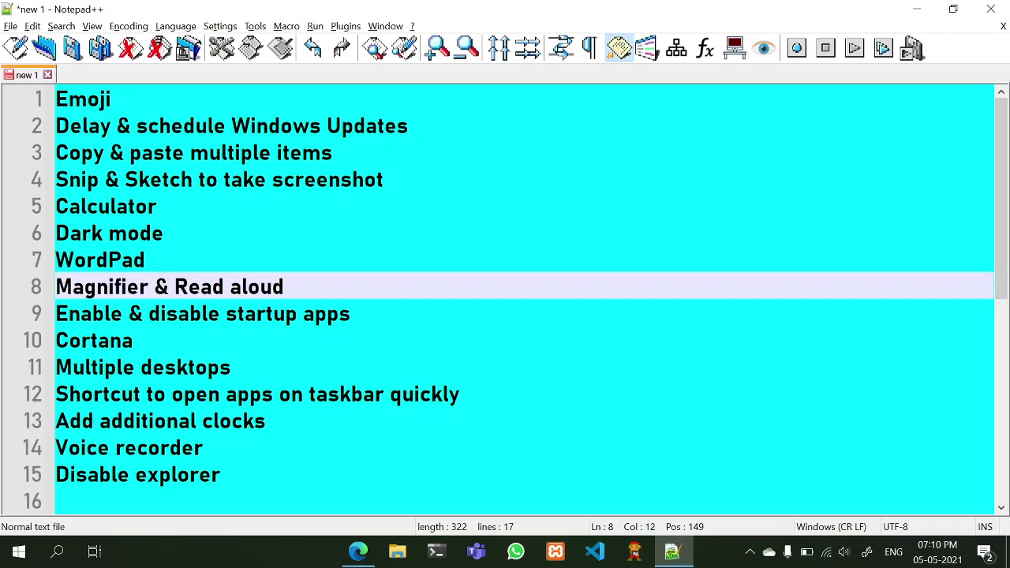
double_click(190, 325)
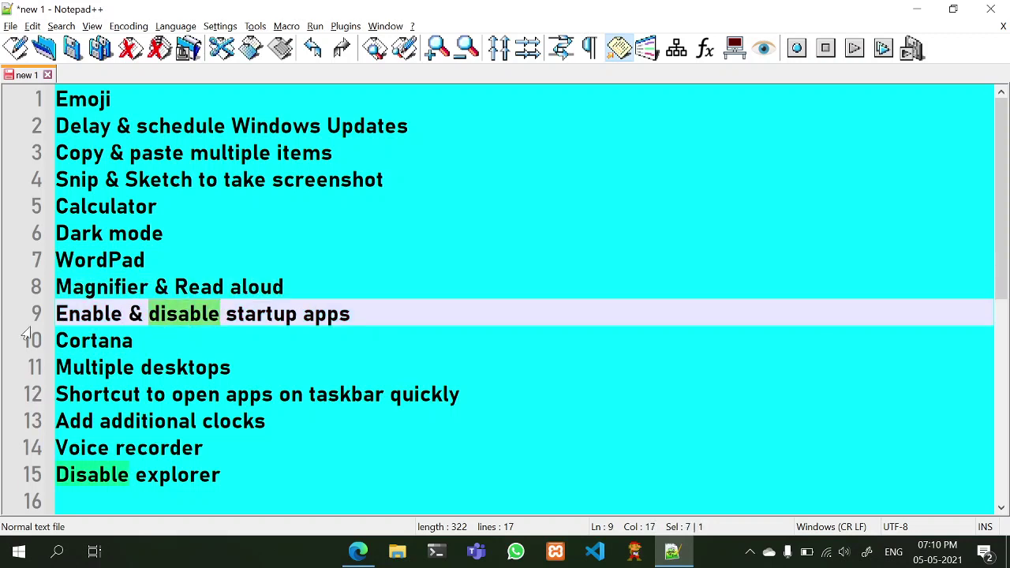
triple_click(90, 314)
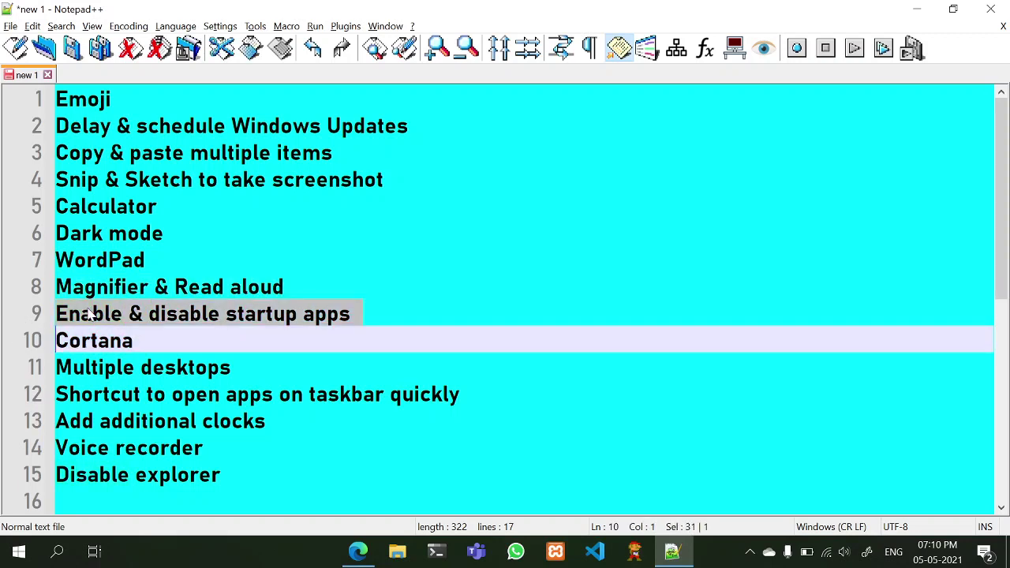
click(351, 322)
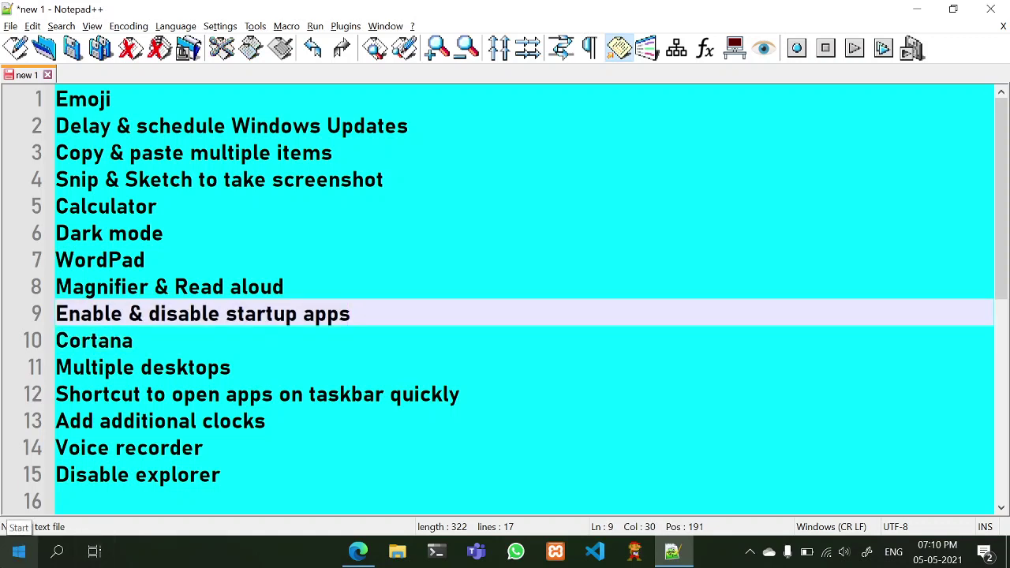
Search Windows for "setting" and open the Settings app
click(19, 552)
key(super)
key(super)
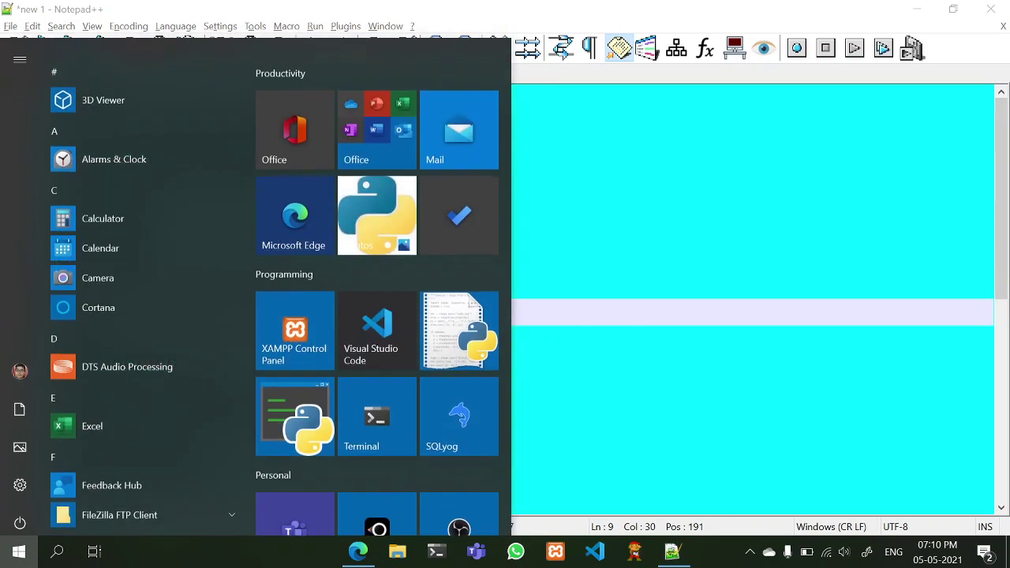
text(setting)
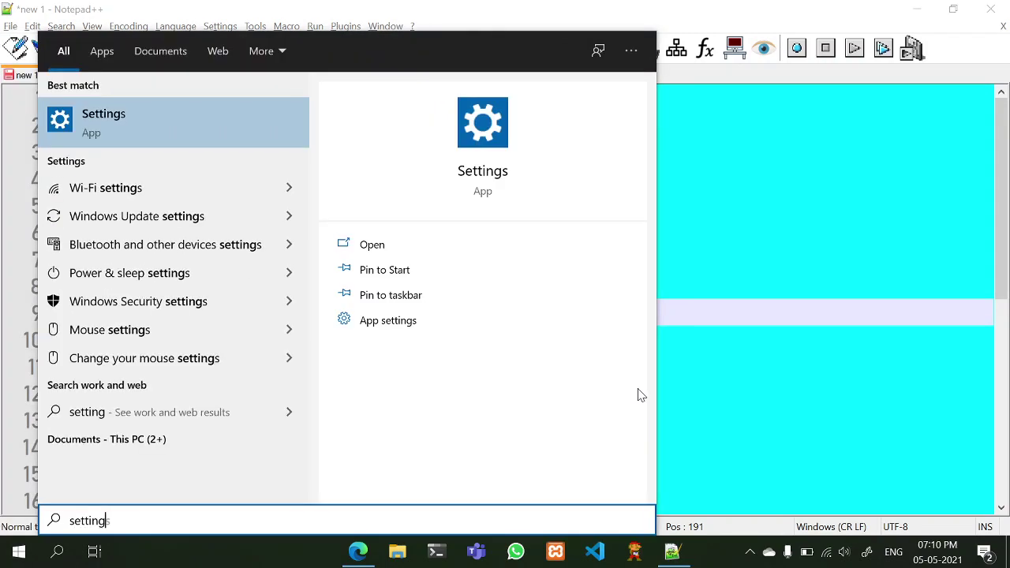
key(Return)
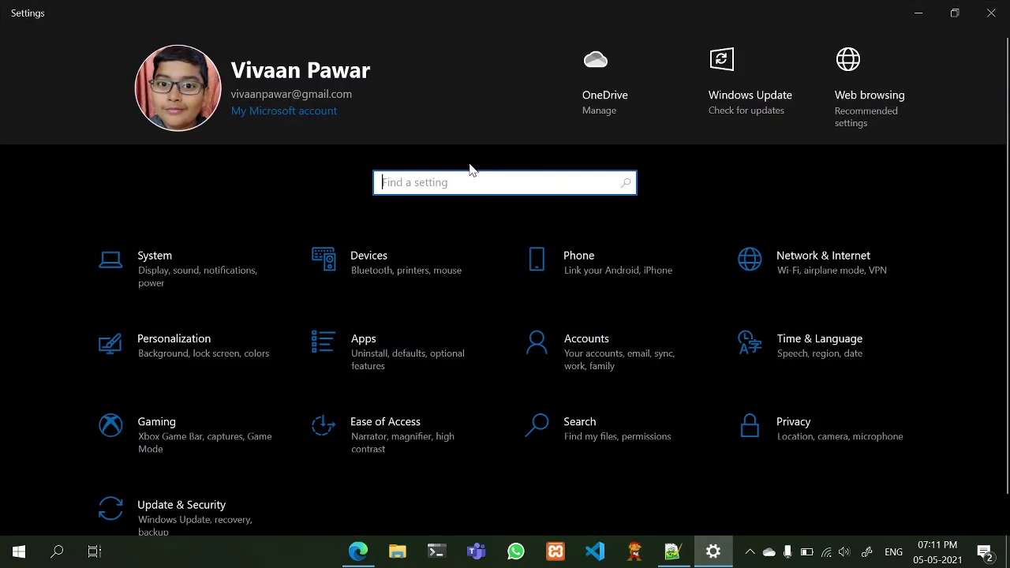
Find "Start" within Settings and open the Startup Apps page
text(Sta)
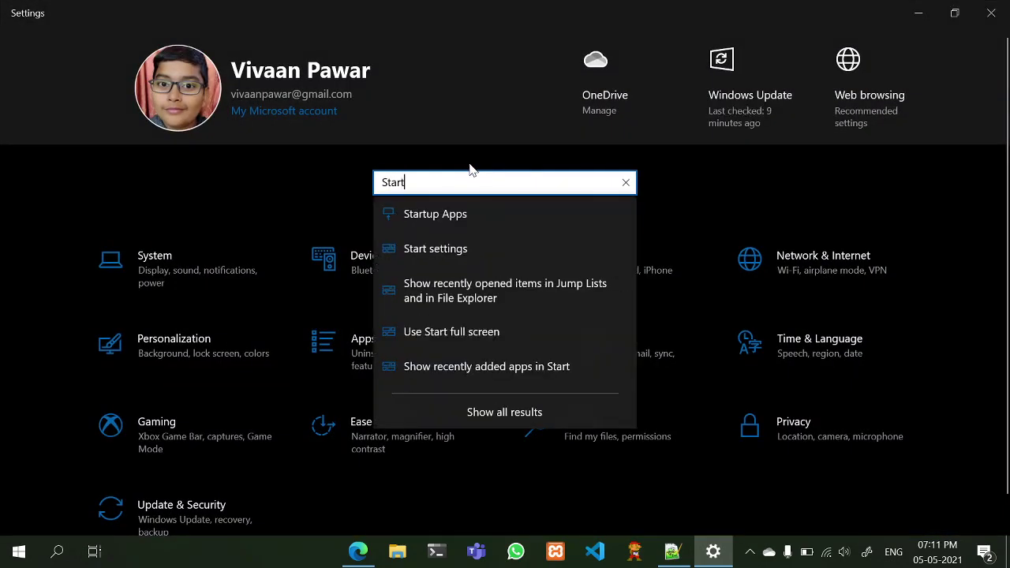
text(rt)
key(Down)
key(Return)
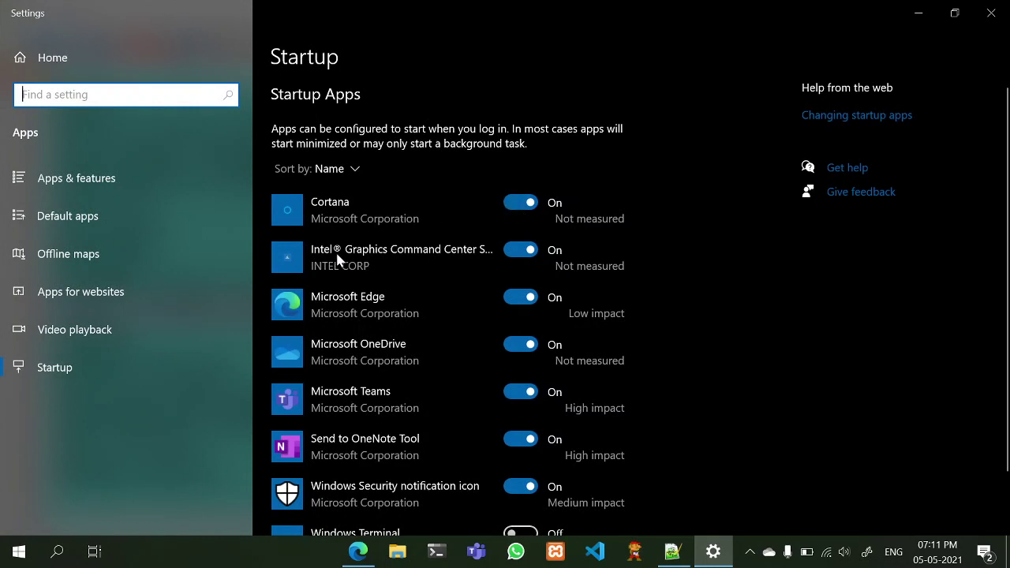
Turn Windows Terminal's startup on and back off, and look through the list of startup apps
scroll(413, 254, down, 2)
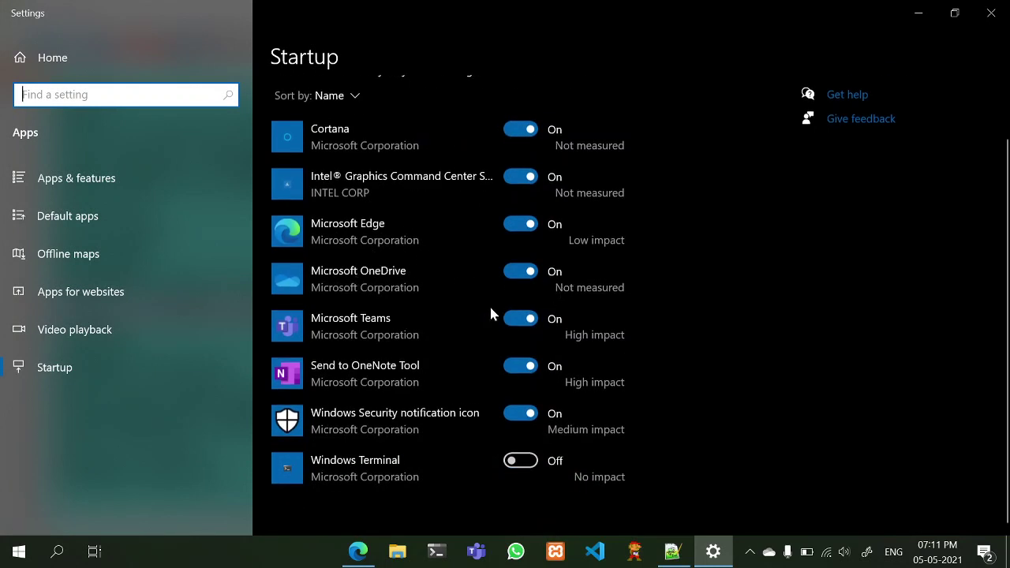
click(540, 462)
click(538, 463)
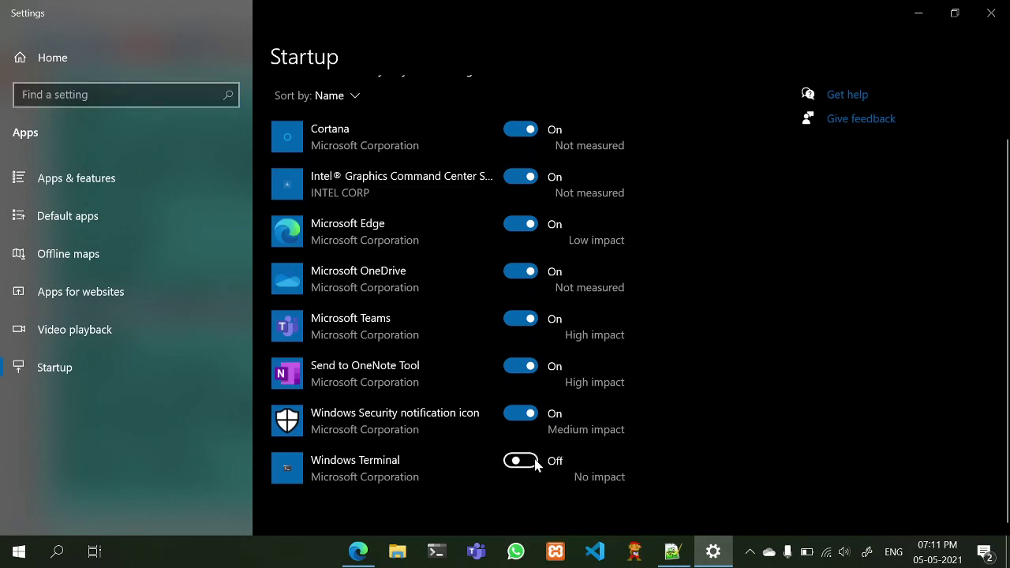
scroll(482, 410, up, 2)
scroll(492, 438, down, 2)
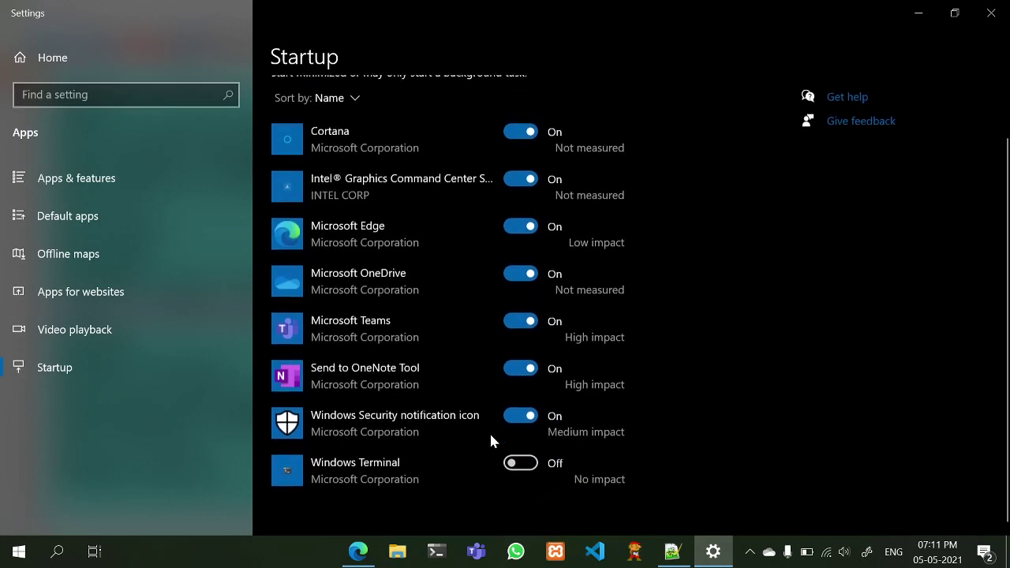
scroll(489, 222, up, 2)
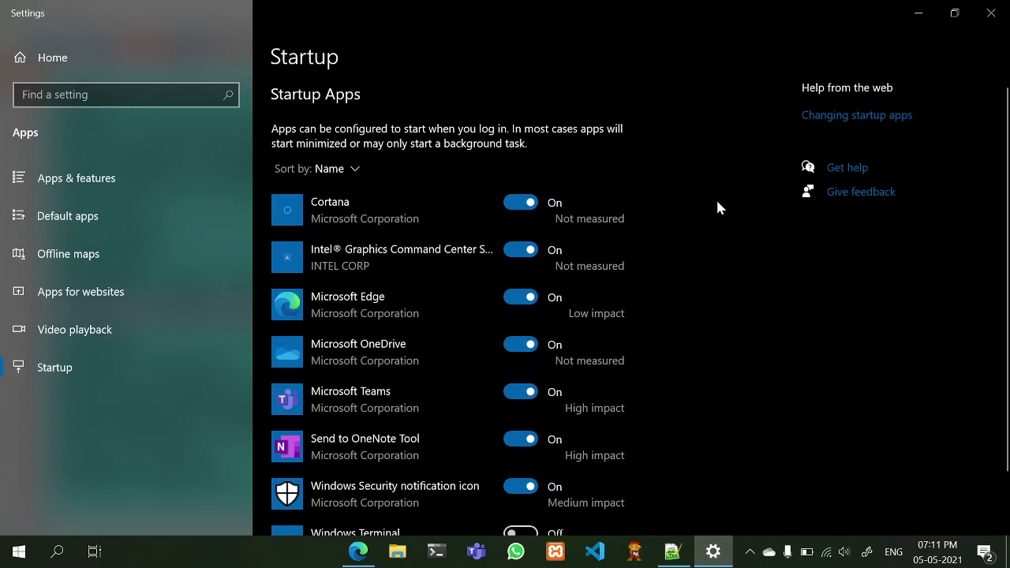
Turn startup off and back on for Send to OneNote Tool and for Microsoft Teams
click(521, 439)
click(521, 439)
click(521, 392)
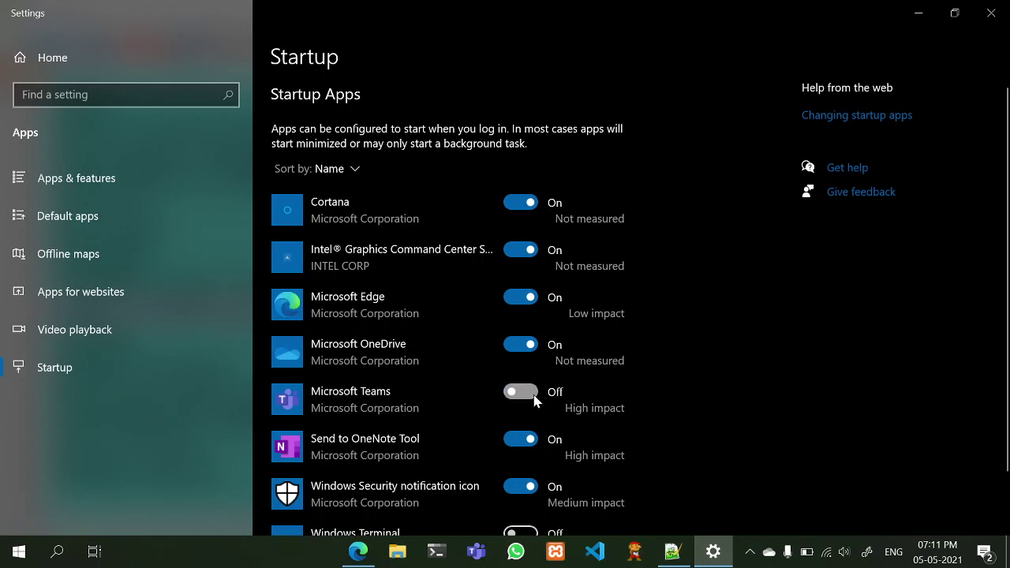
click(521, 391)
scroll(517, 337, down, 1)
scroll(516, 338, up, 1)
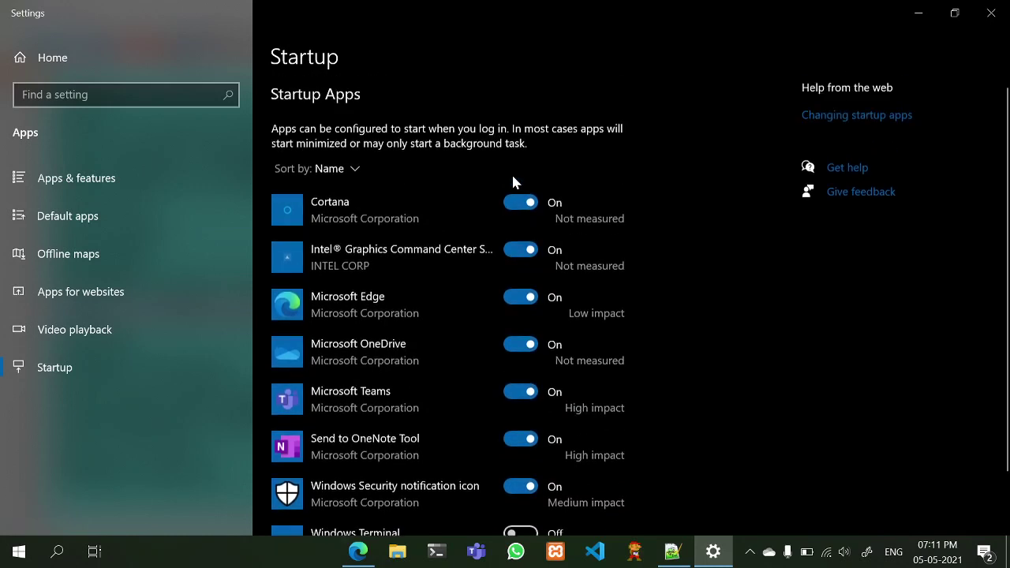
Disable Send to OneNote Tool at startup and close Settings
click(525, 443)
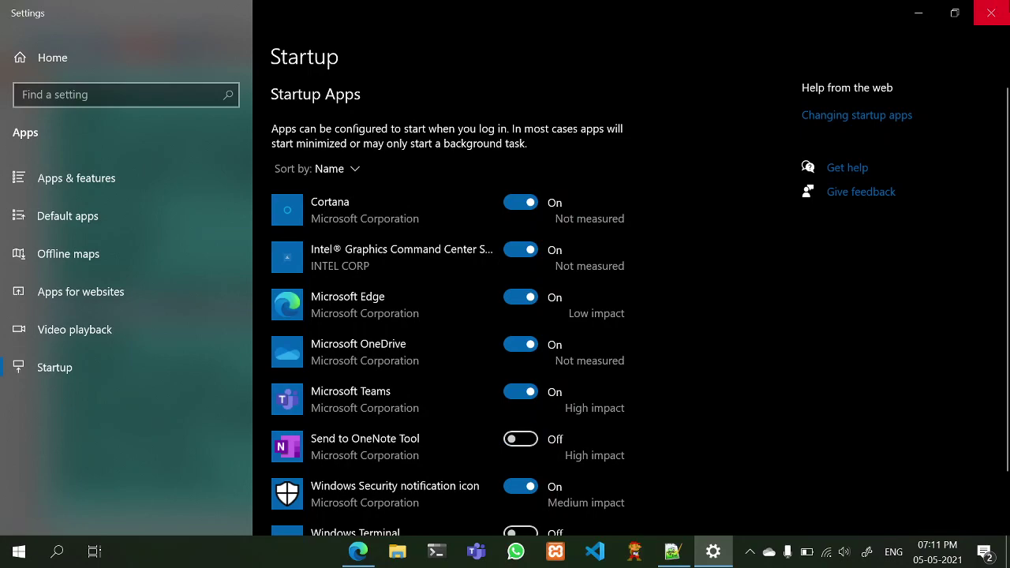
click(991, 12)
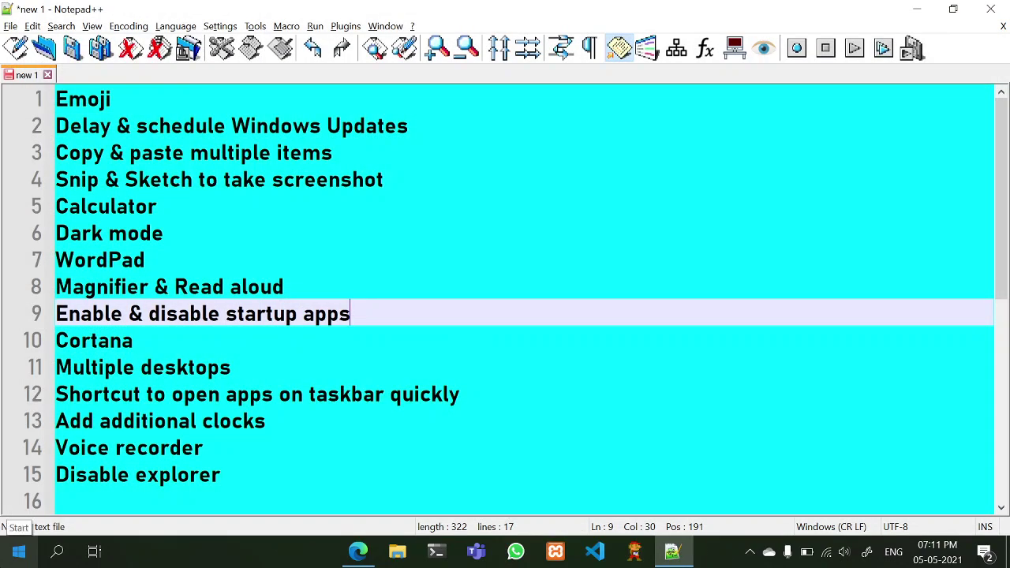
Search Windows for "start" to bring up Startup Apps, and dismiss the search without opening it
click(17, 551)
text(start)
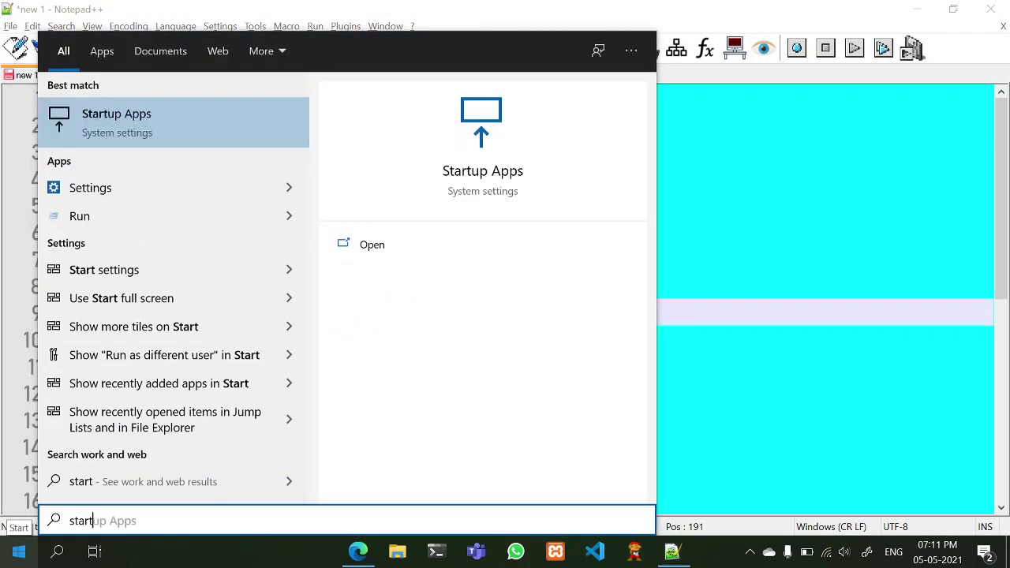
click(17, 550)
click(18, 551)
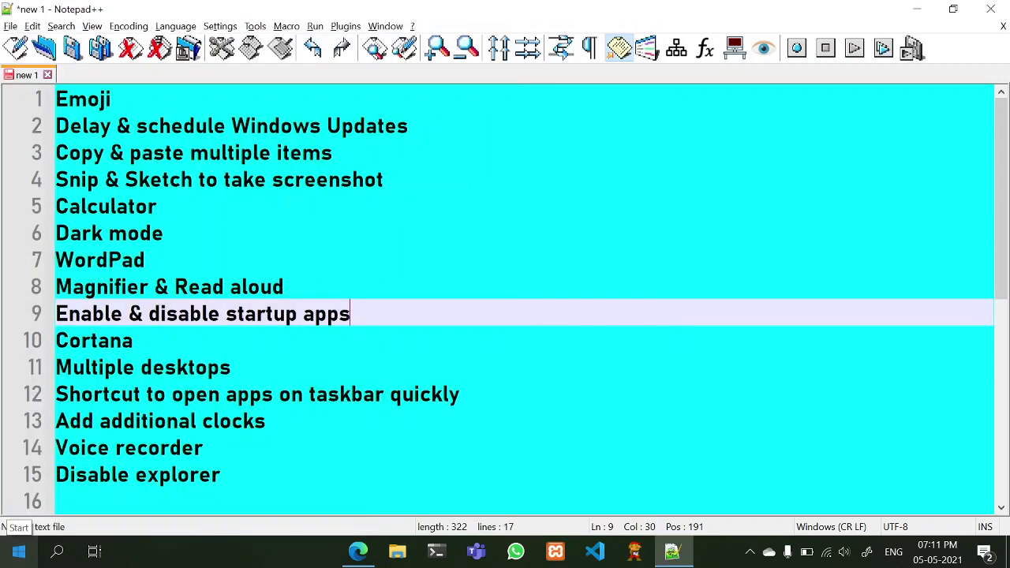
Open Task Manager and show its list of startup apps
right_click(228, 552)
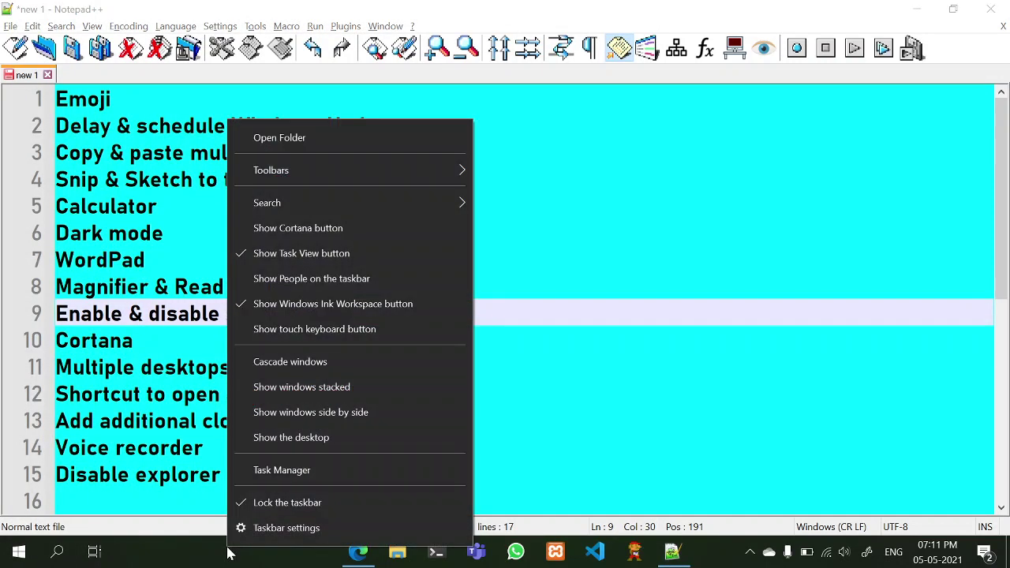
click(280, 471)
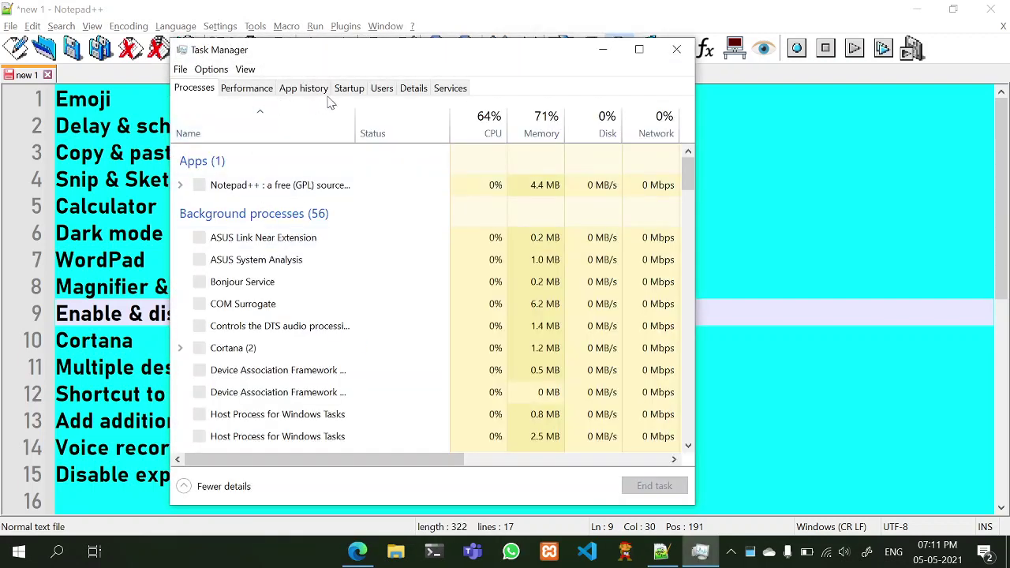
click(360, 87)
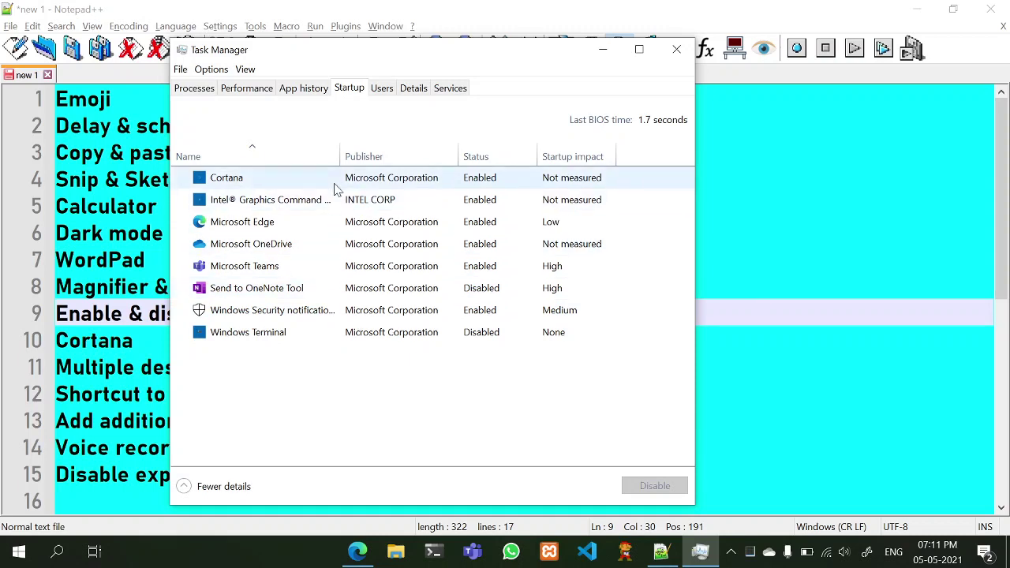
Select Windows Terminal and Send to OneNote Tool in turn among the startup apps, and close Task Manager
click(274, 338)
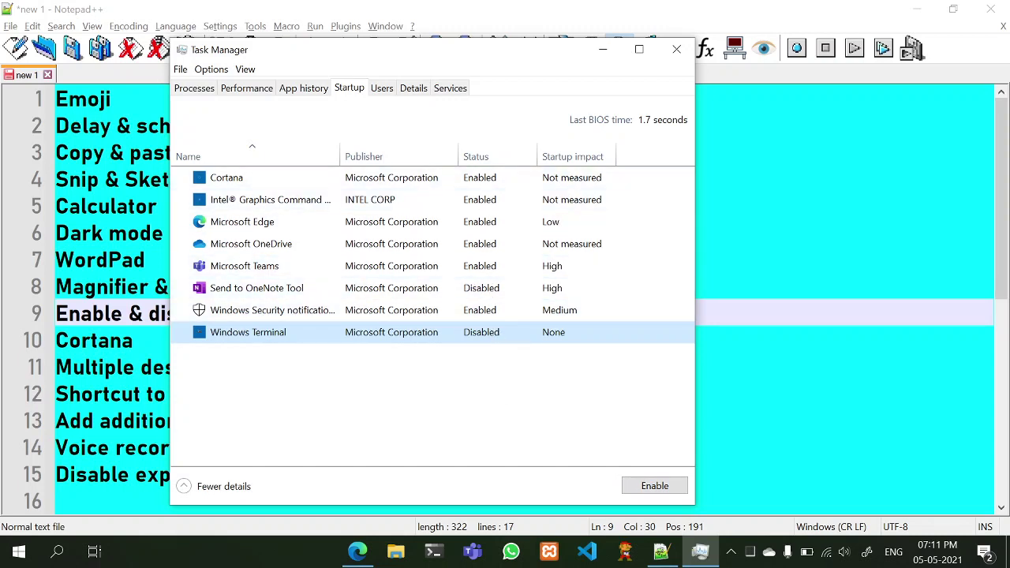
click(274, 288)
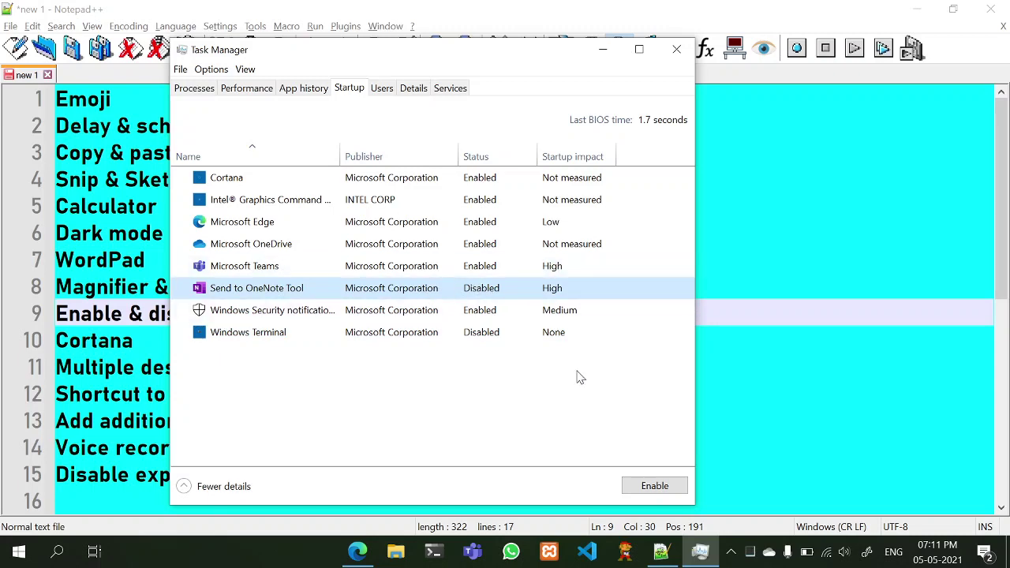
click(676, 48)
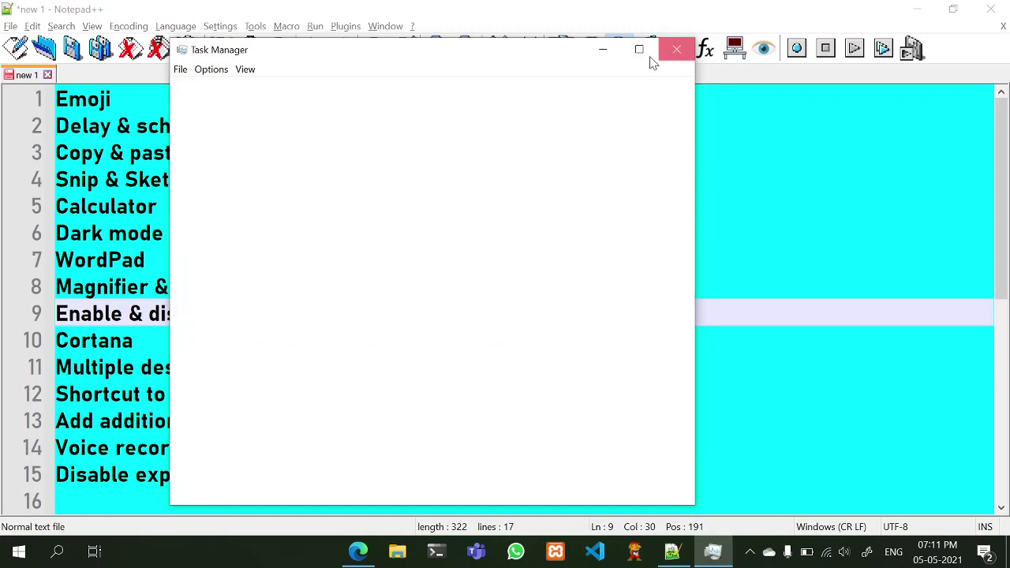
Highlight the Cortana line in the tips list and show the Cortana button on the taskbar
triple_click(143, 344)
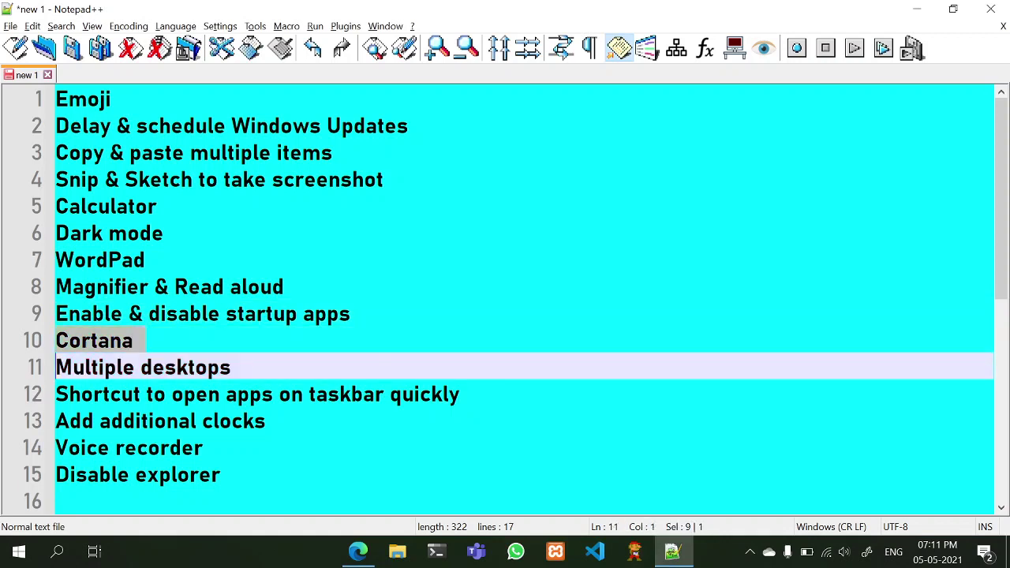
click(174, 357)
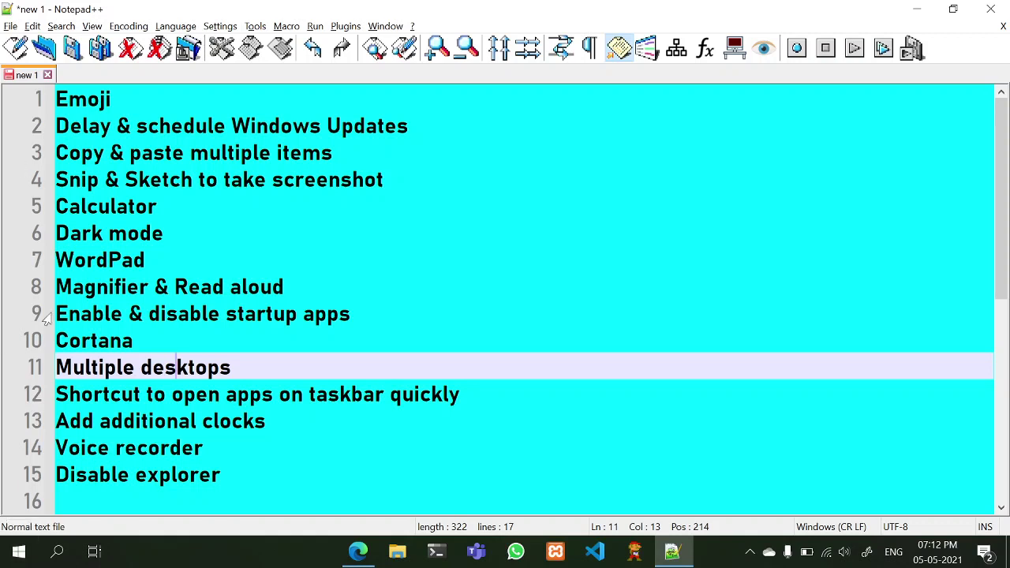
right_click(140, 559)
click(248, 240)
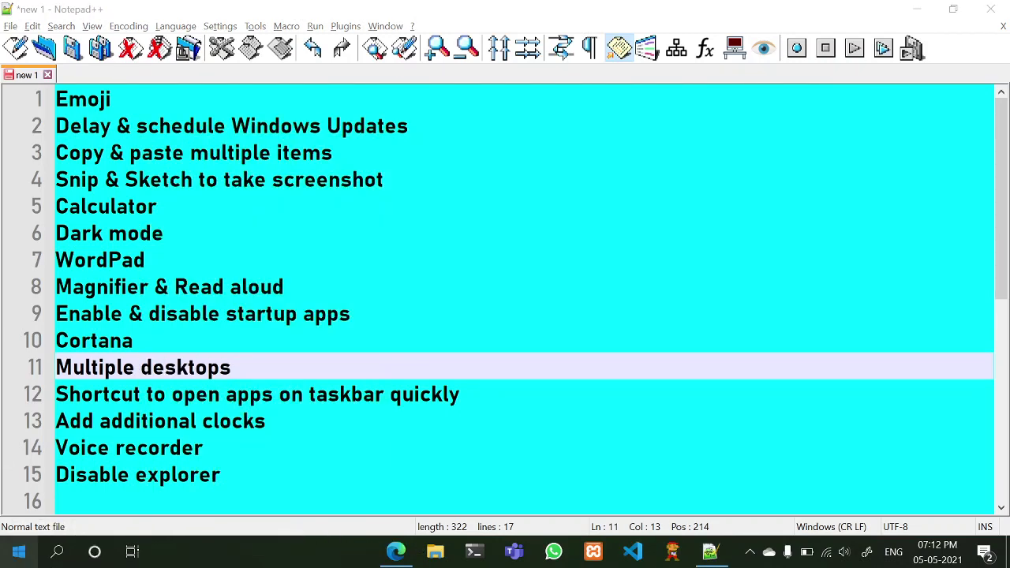
Open Cortana, decline contributing voice clips, and ask by voice "What is 4 + 6?" and "What date is on 8th may?"
click(94, 551)
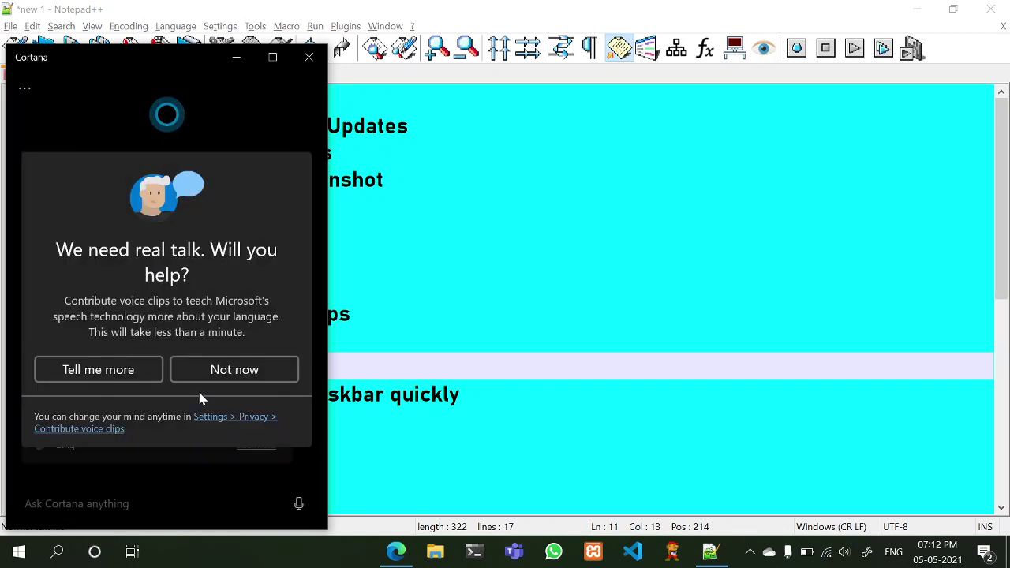
click(218, 381)
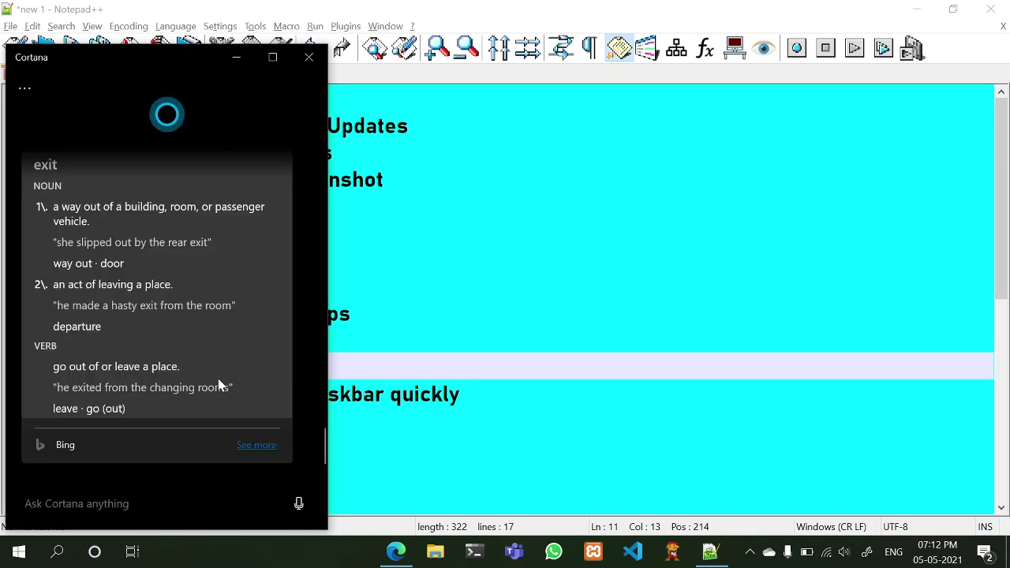
click(300, 505)
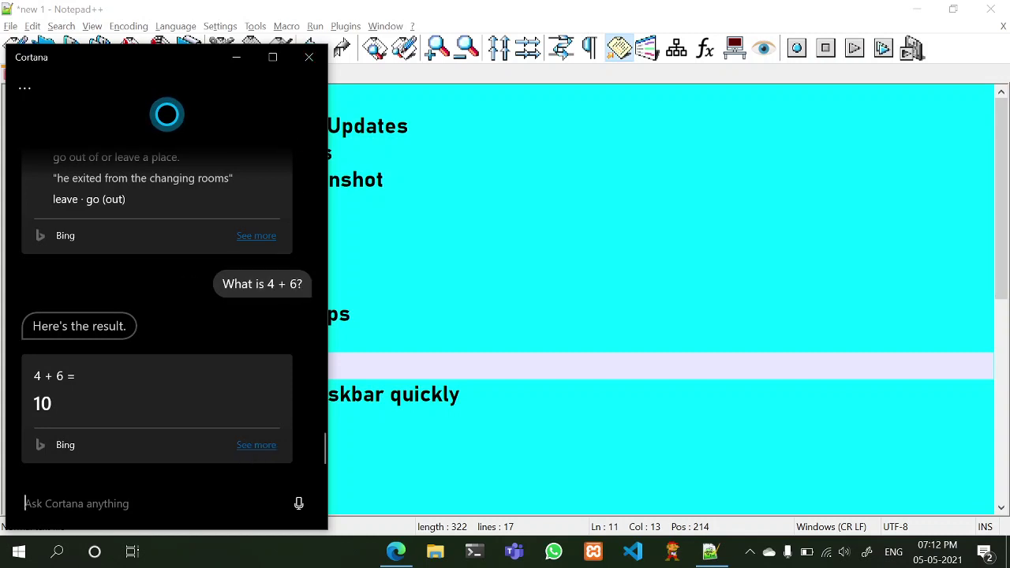
click(299, 505)
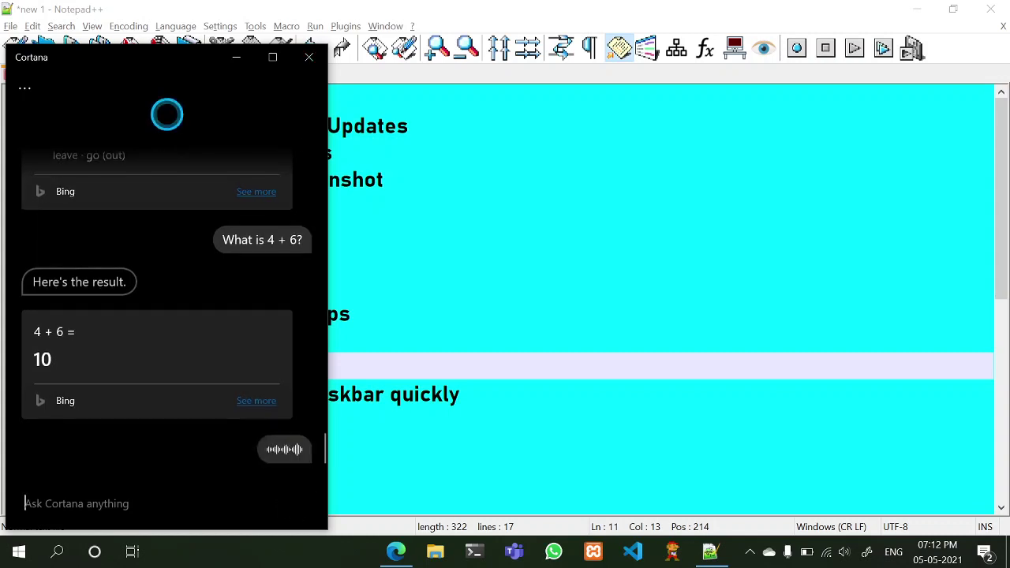
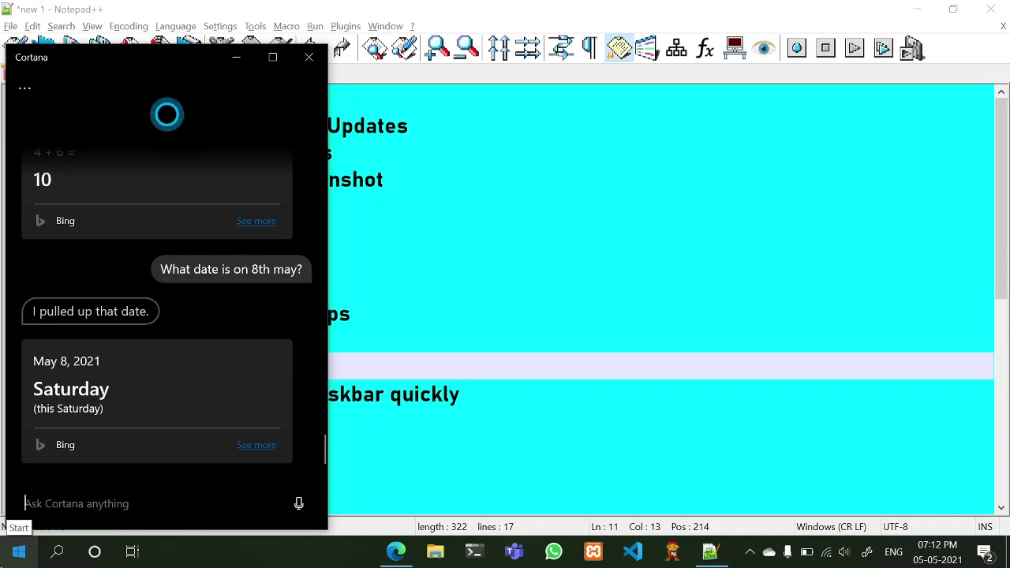
click(19, 552)
click(19, 552)
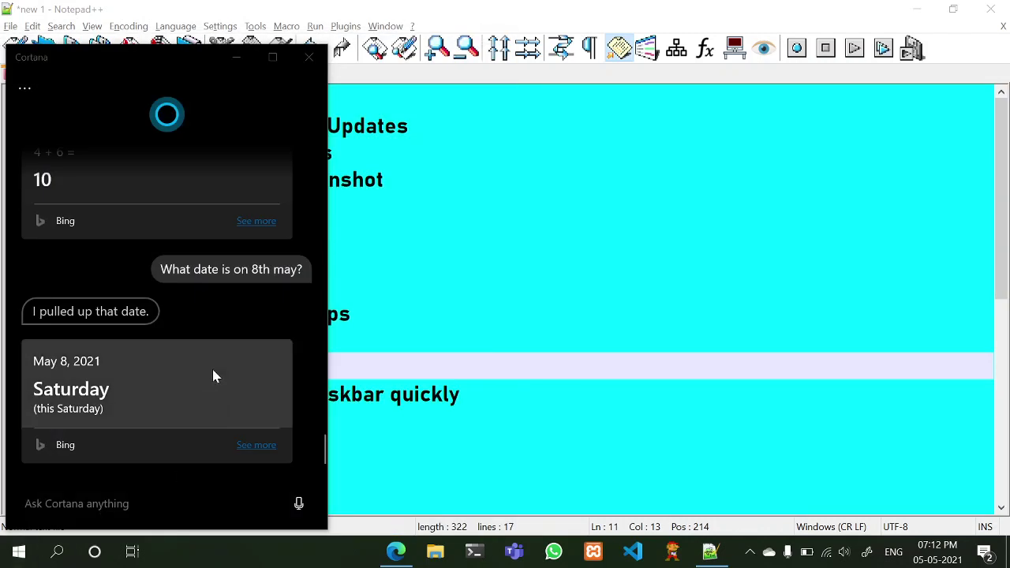
Hide the Cortana button from the taskbar and close the Cortana window
click(306, 57)
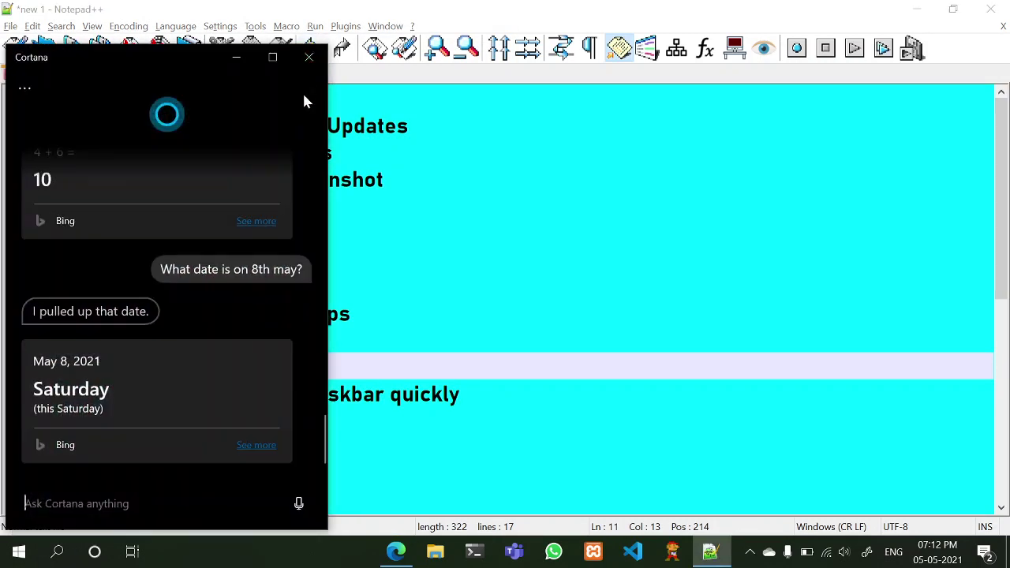
right_click(237, 552)
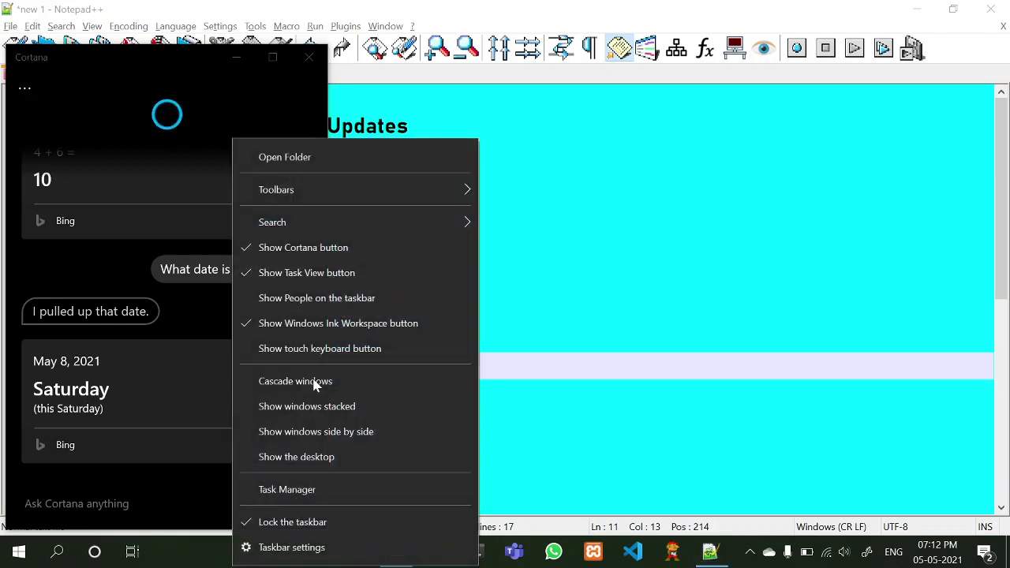
click(340, 254)
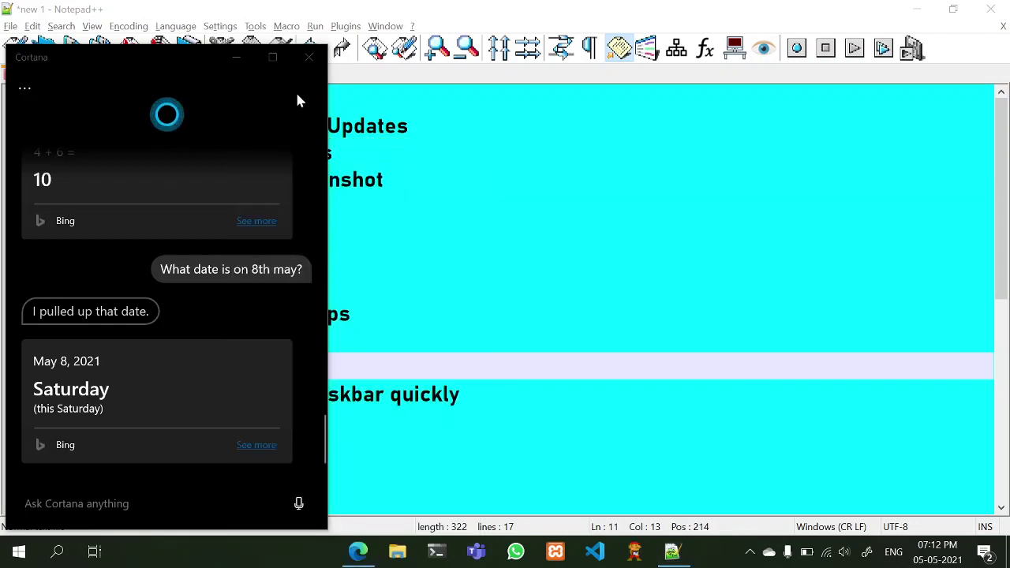
click(305, 57)
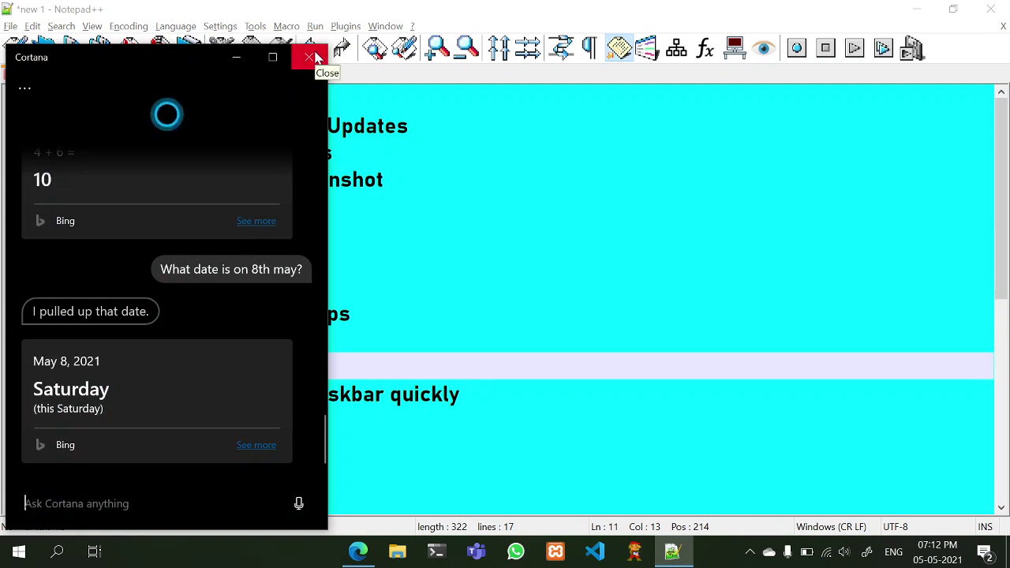
click(309, 57)
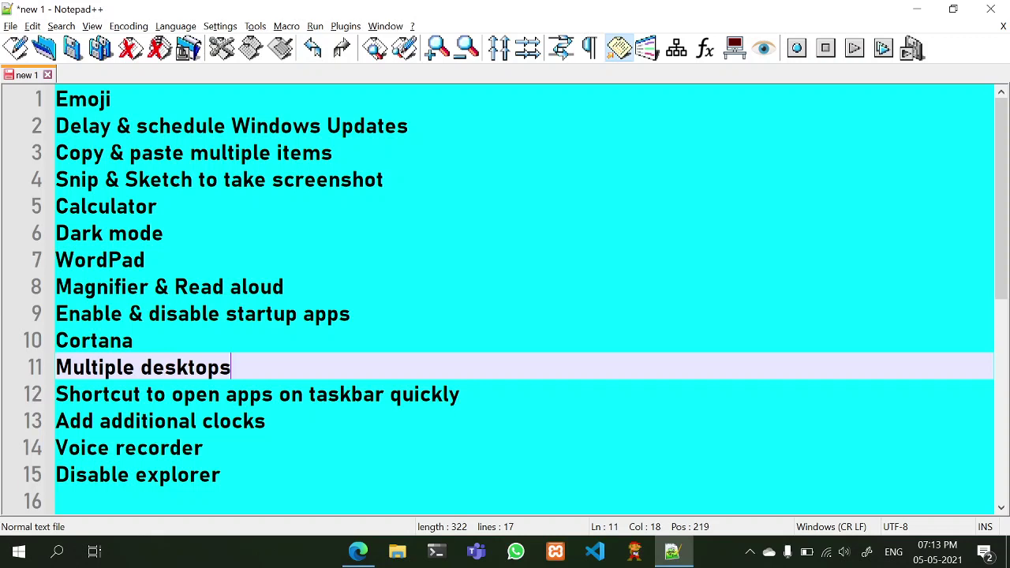
Highlight the word "Multiple" in the Multiple desktops line and create a new virtual desktop
double_click(98, 368)
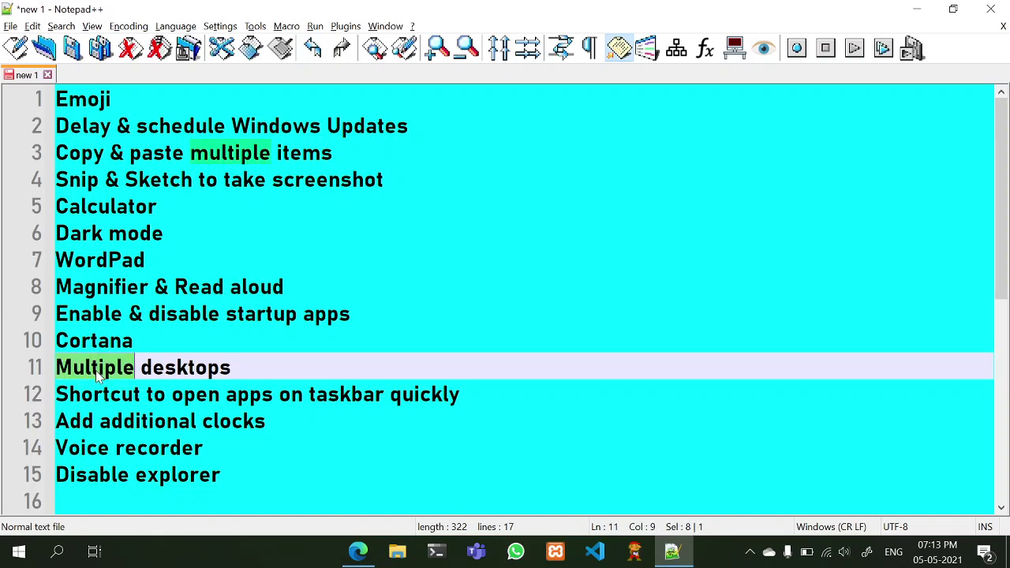
click(187, 368)
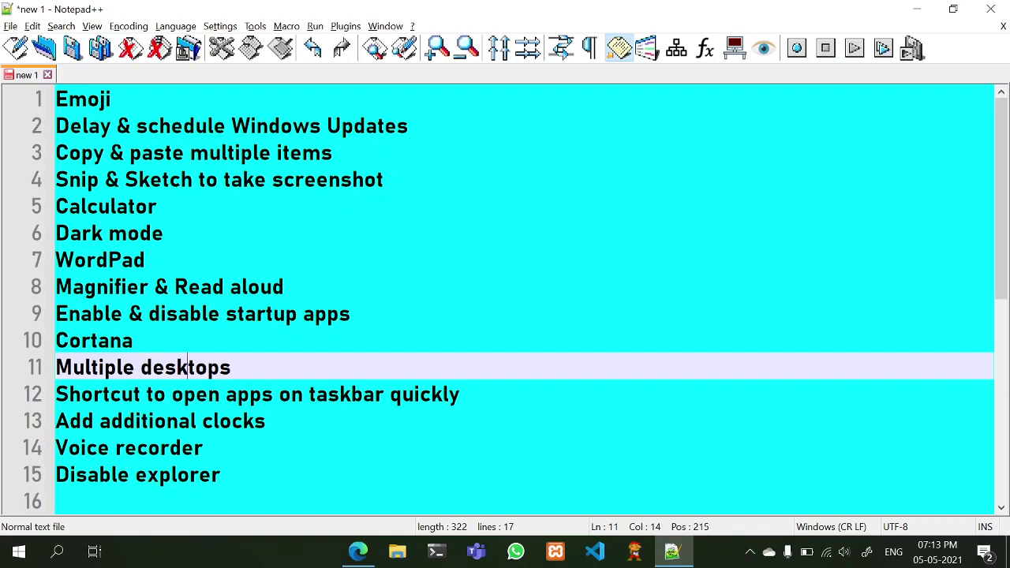
key(alt+F4)
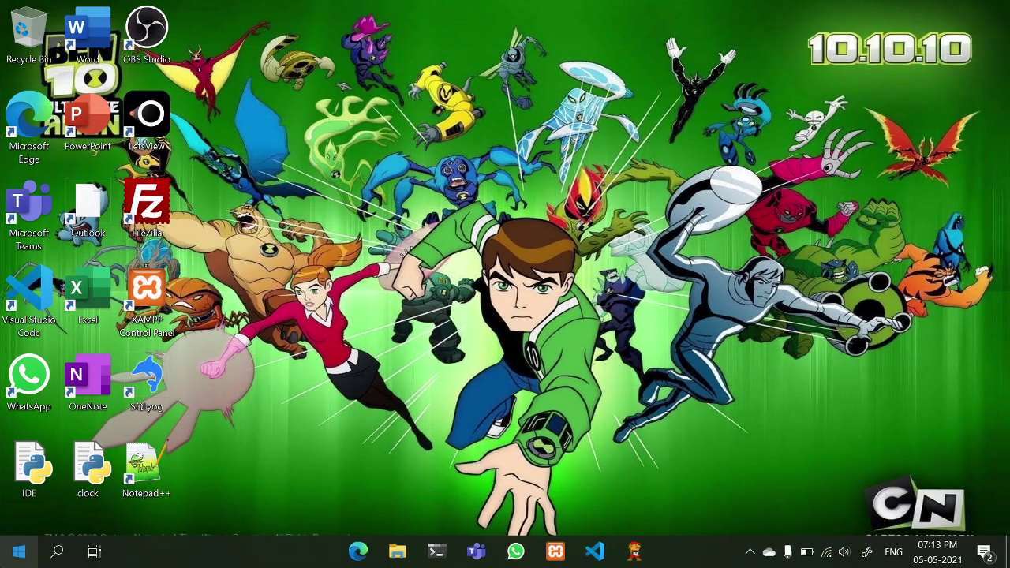
click(752, 551)
click(752, 551)
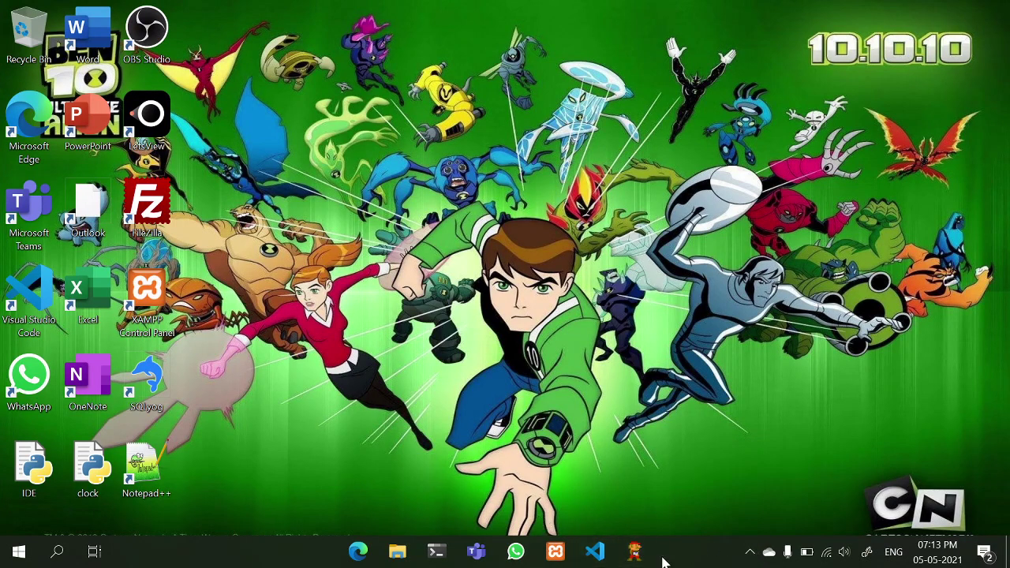
Browse the Start menu's app list and briefly open File Explorer on the new desktop
click(19, 550)
scroll(134, 272, down, 10)
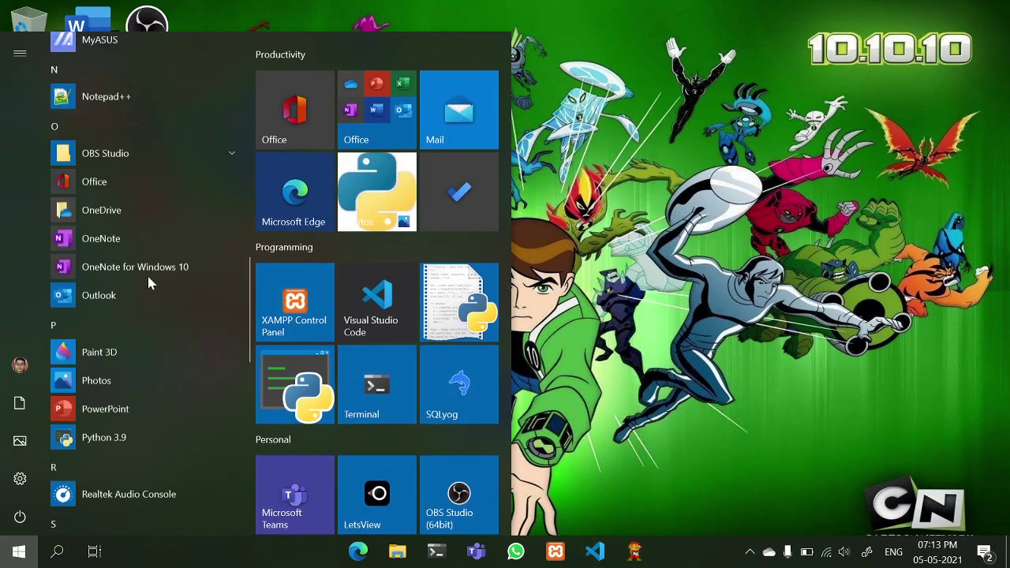
scroll(148, 276, up, 10)
click(955, 62)
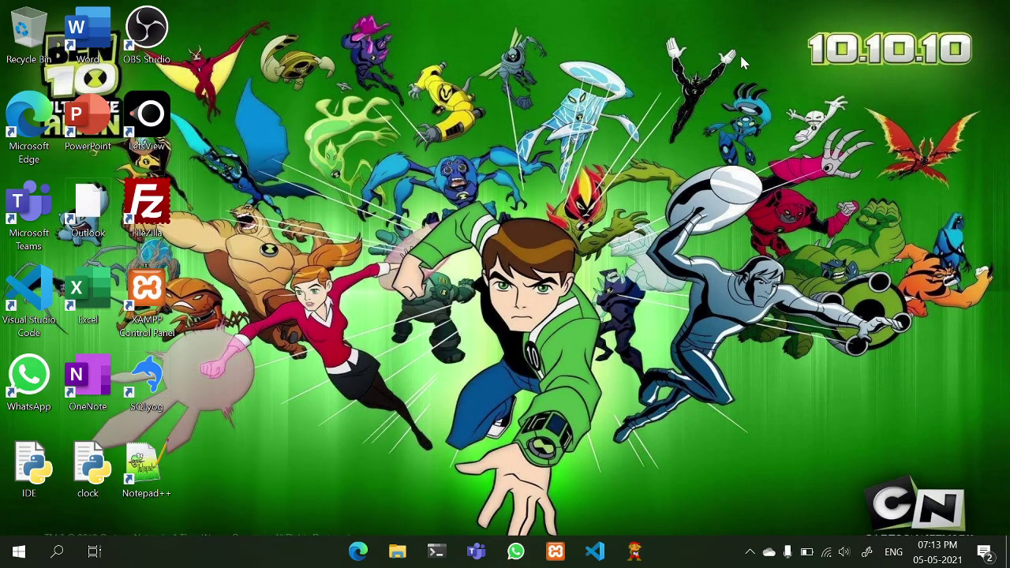
click(396, 555)
key(alt+F4)
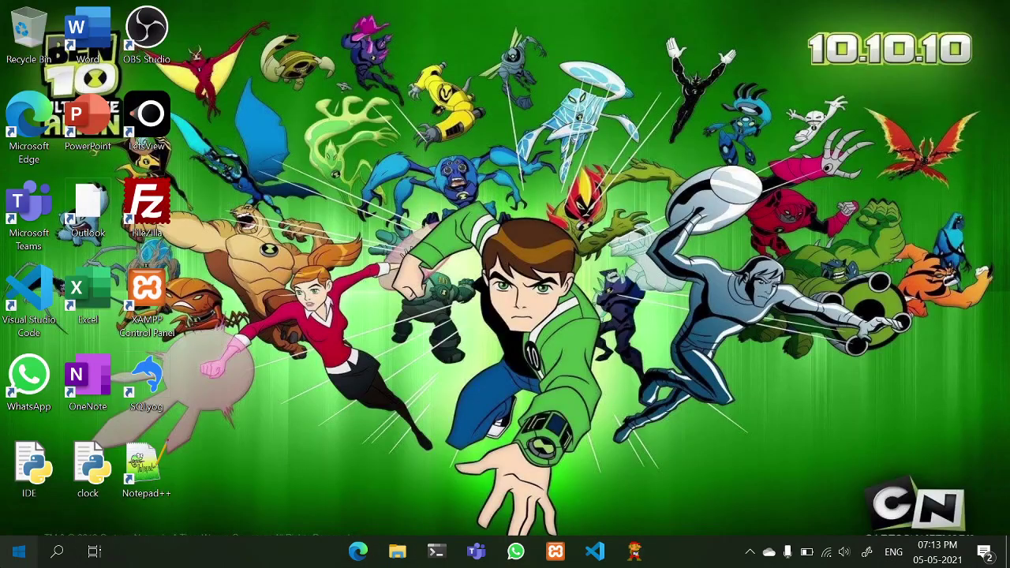
key(super)
scroll(240, 324, down, 12)
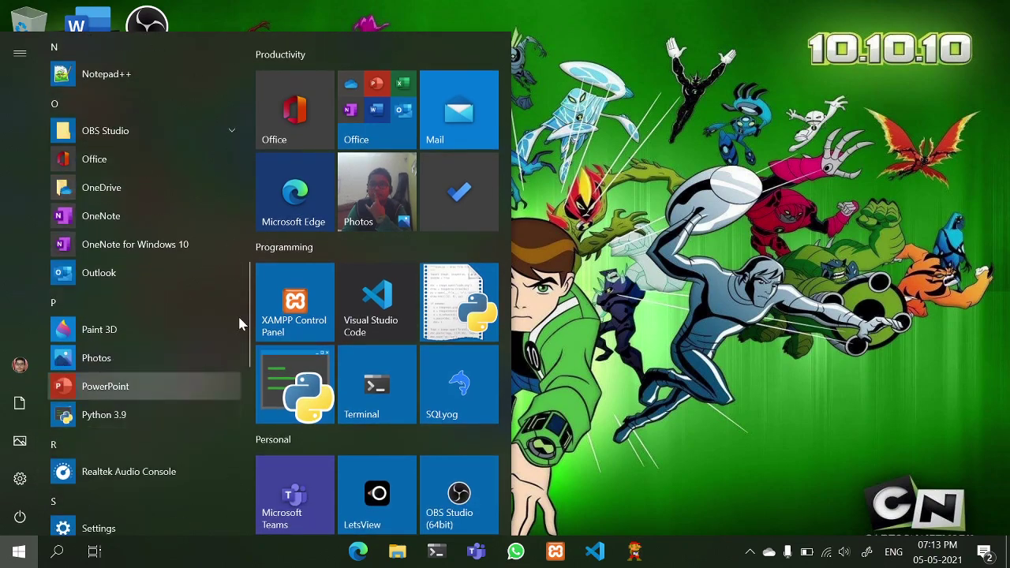
click(554, 193)
Switch to Desktop 1 through Task View, look over its open windows and return to Desktop 2
key(super+Tab)
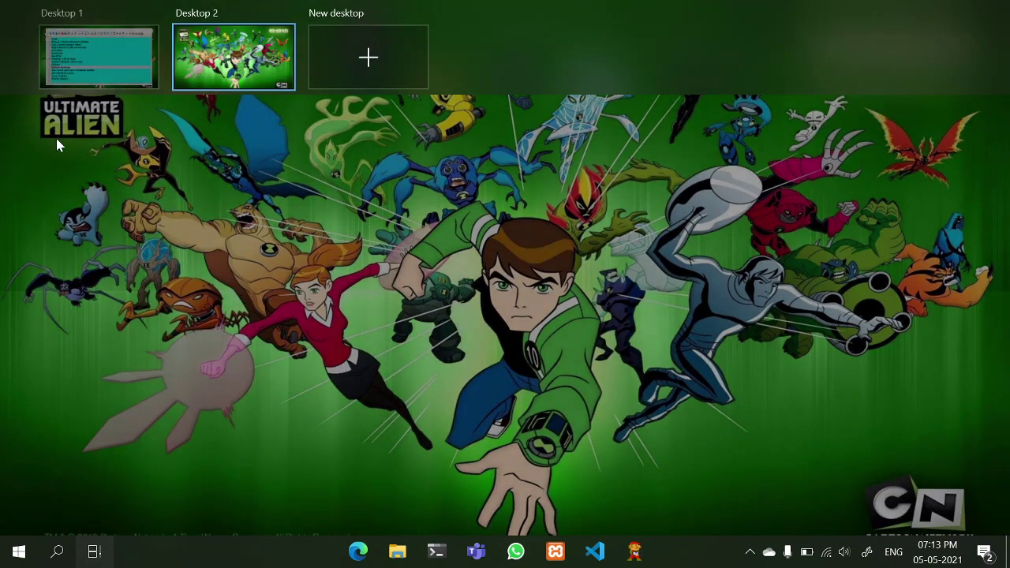
click(99, 57)
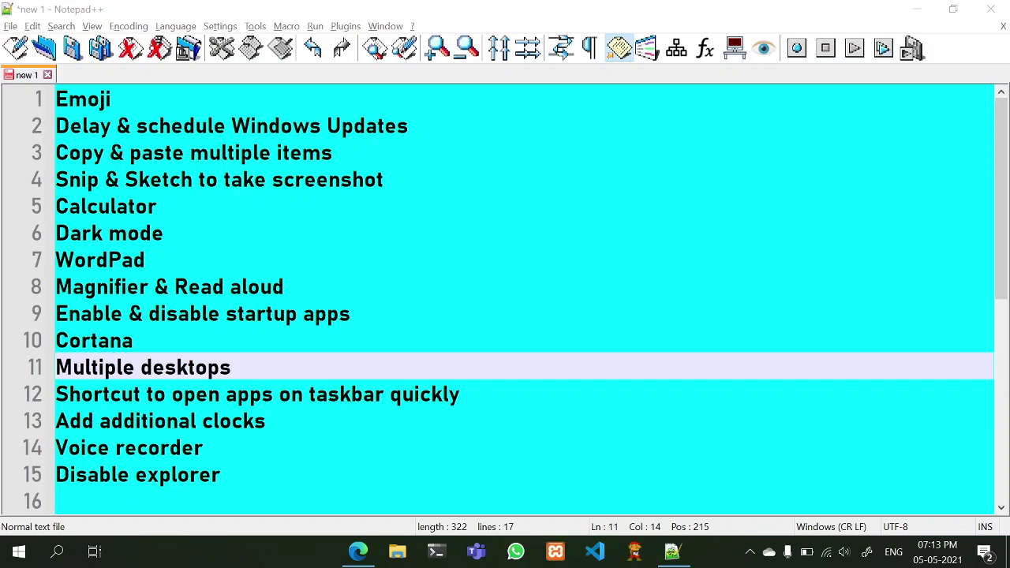
key(super+Tab)
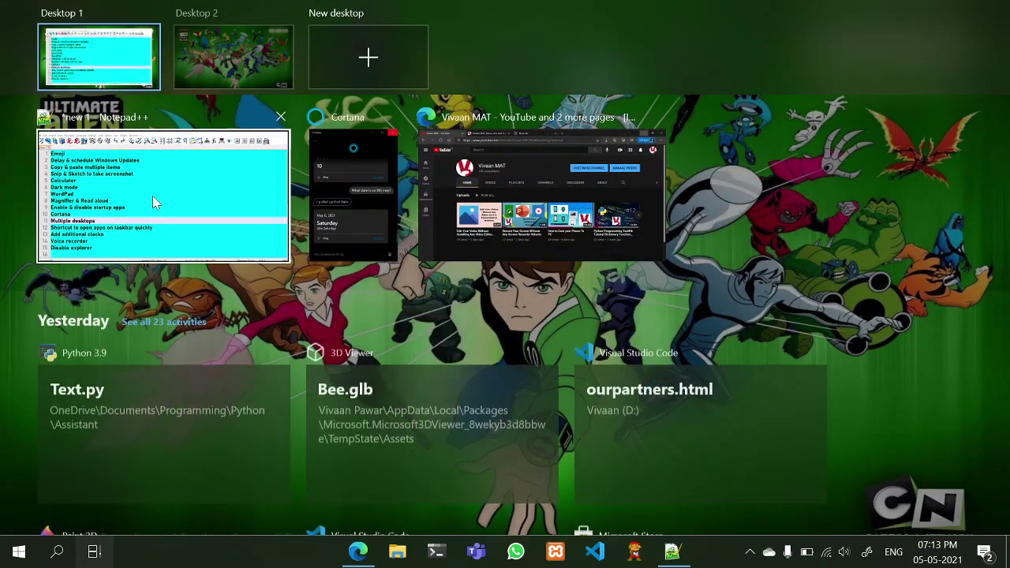
scroll(152, 196, down, 3)
scroll(187, 171, up, 3)
click(233, 73)
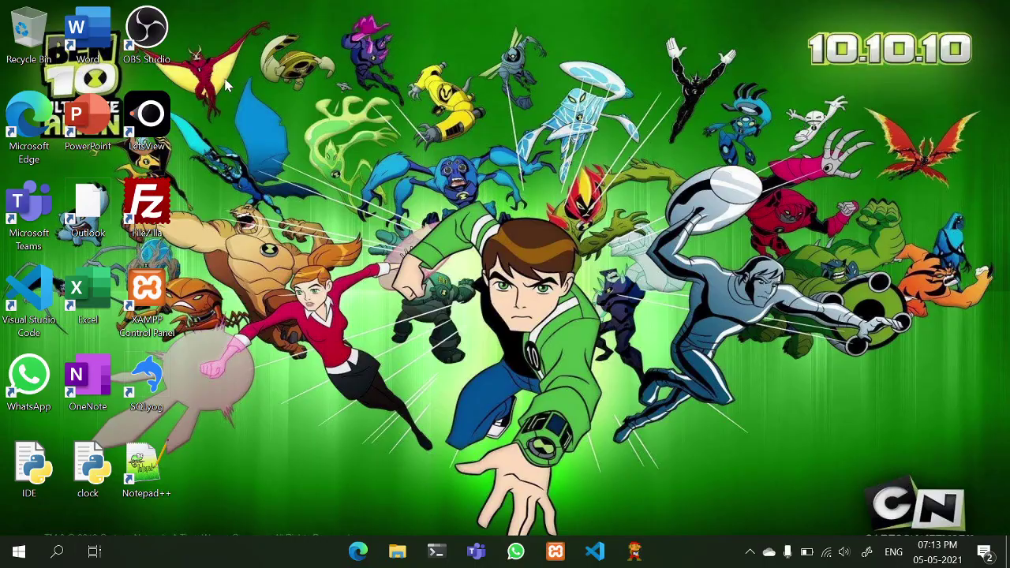
Show and dismiss the Start button's shortcut menu on Desktop 2, and go to Desktop 1 through Task View
right_click(19, 552)
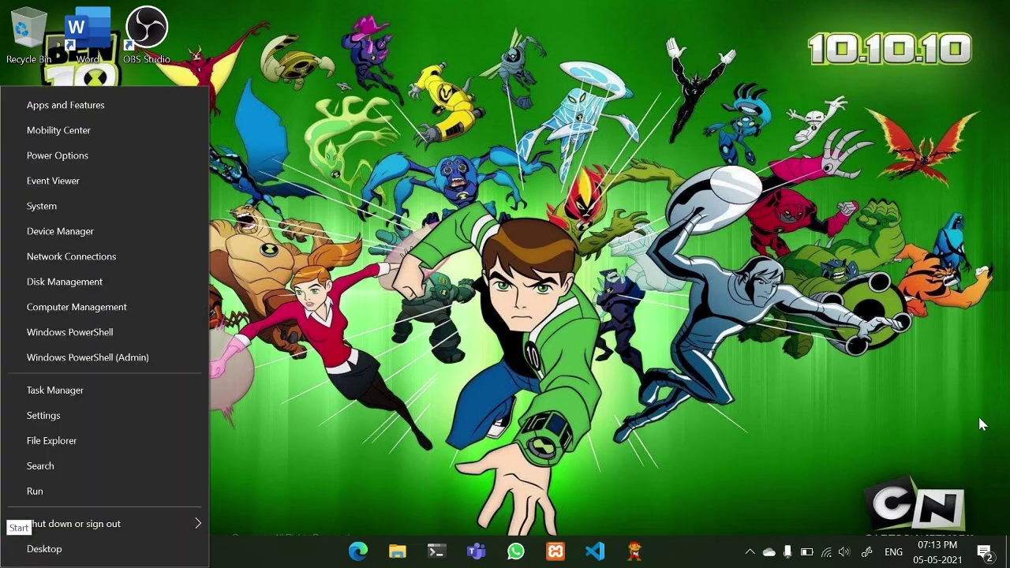
click(651, 361)
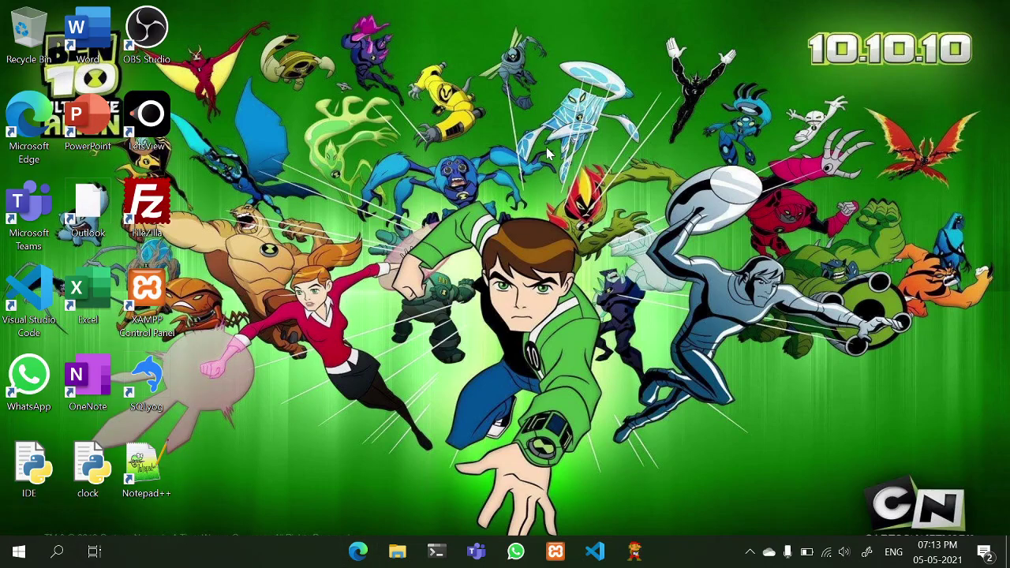
click(94, 551)
click(152, 54)
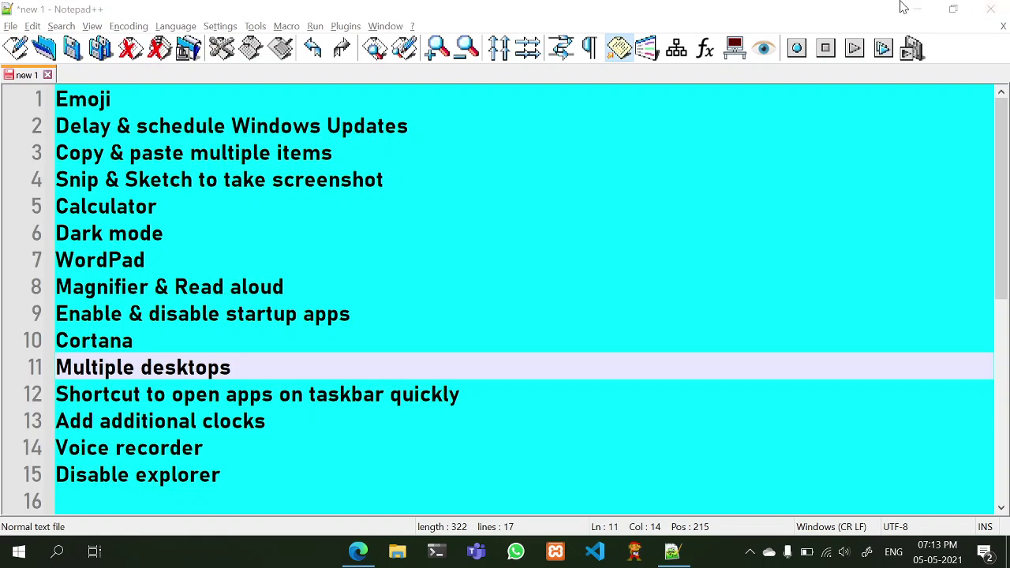
Open Desktop 2 from Task View without renaming it, and return to Desktop 1 the same way
click(94, 552)
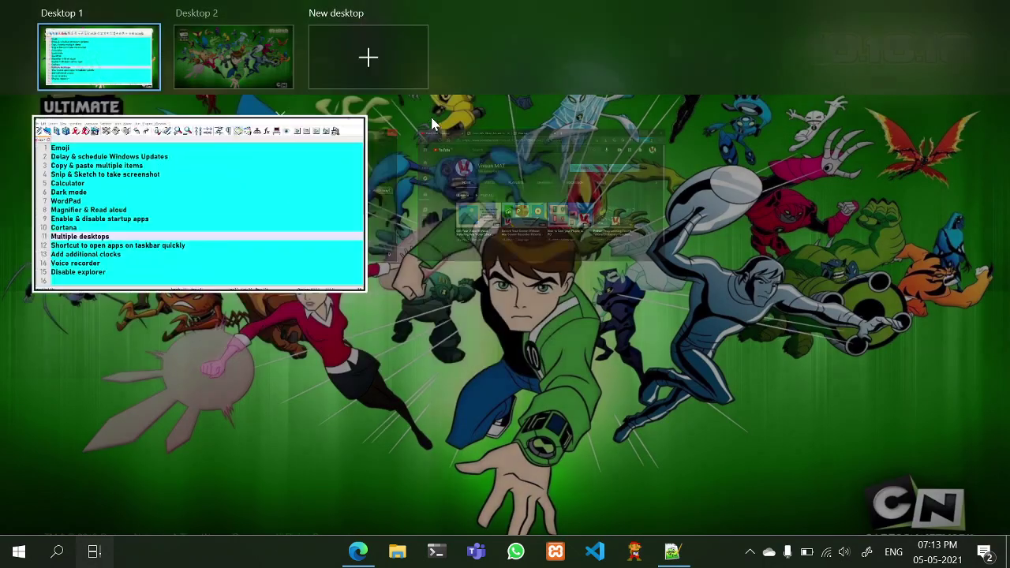
click(211, 16)
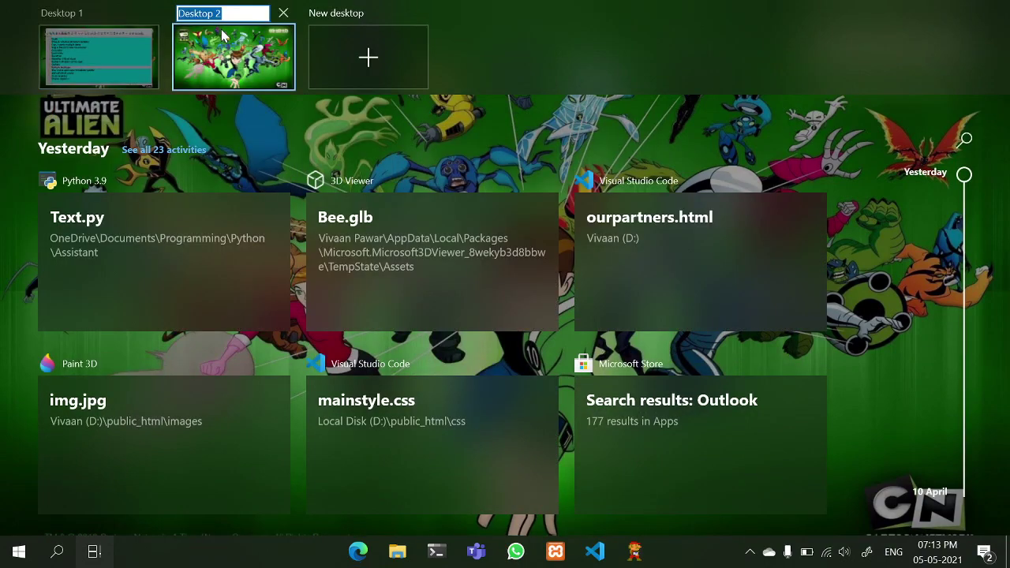
click(222, 45)
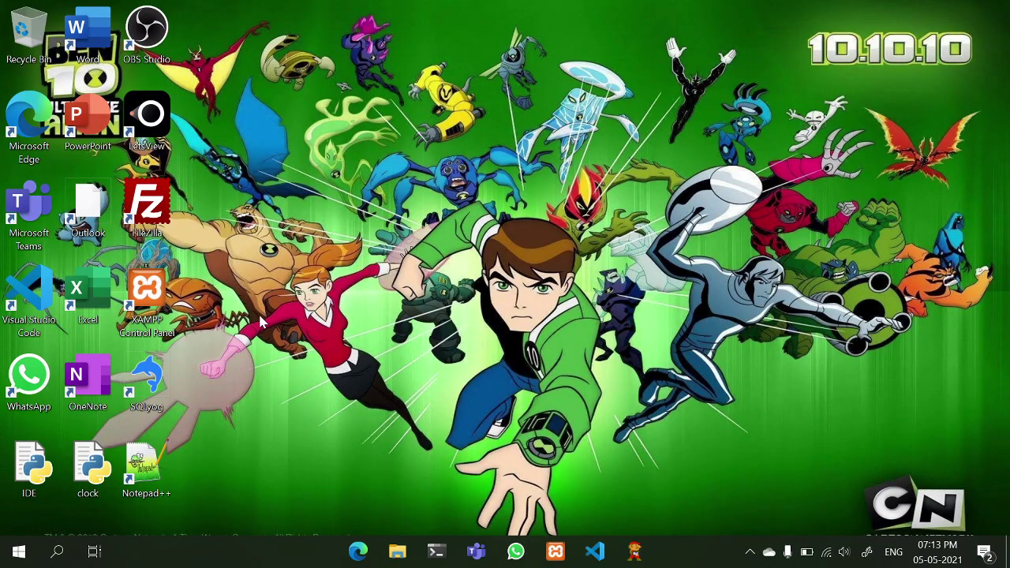
key(super+Tab)
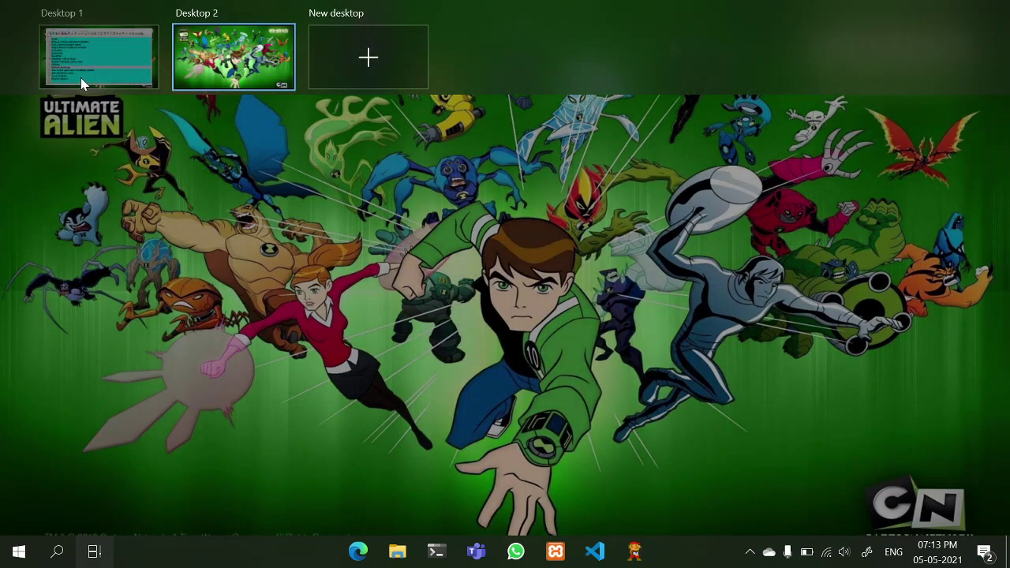
click(81, 79)
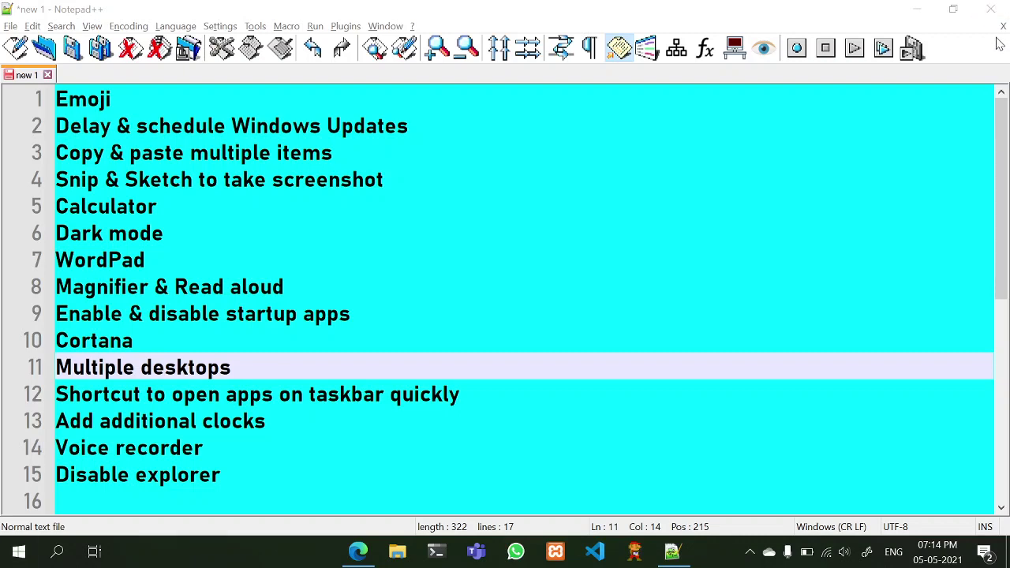
Switch directly back and forth between Desktop 1 and Desktop 2 without Task View, ending on Desktop 2
key(super)
key(super)
key(ctrl+super+Right)
key(ctrl+super+Left)
key(ctrl+super+Right)
key(ctrl+super+Left)
key(ctrl+super+Right)
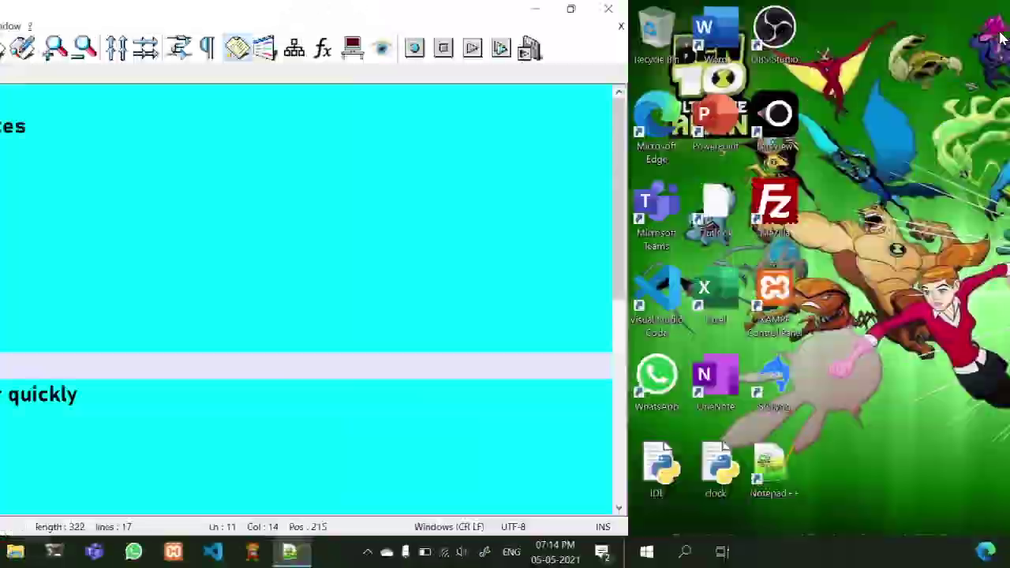
Switch to Desktop 1 and back to Desktop 2, and close Desktop 2 directly, cancelling the Shut Down Windows dialog
key(ctrl+super+Left)
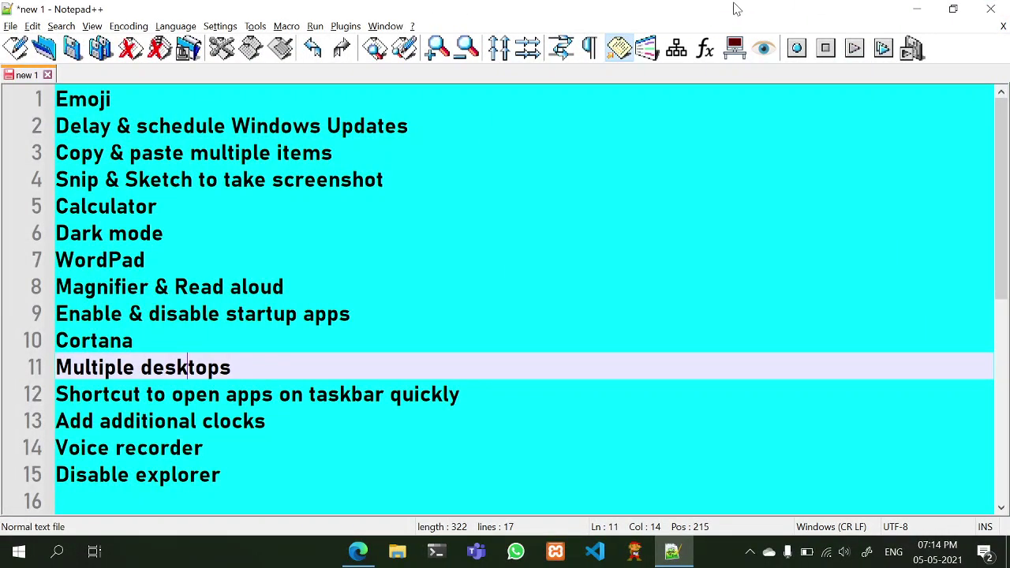
key(ctrl+super+Right)
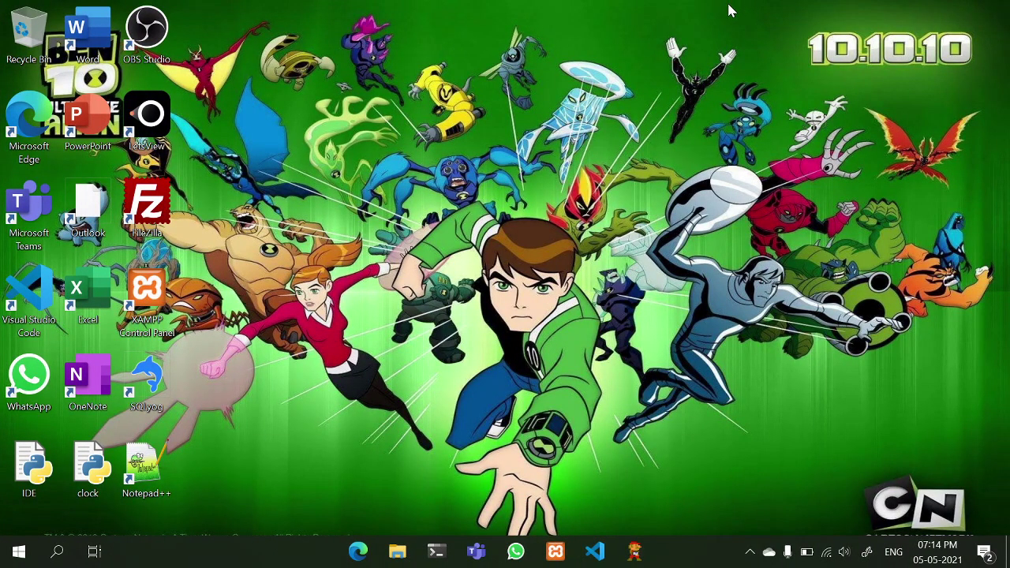
key(alt+F4)
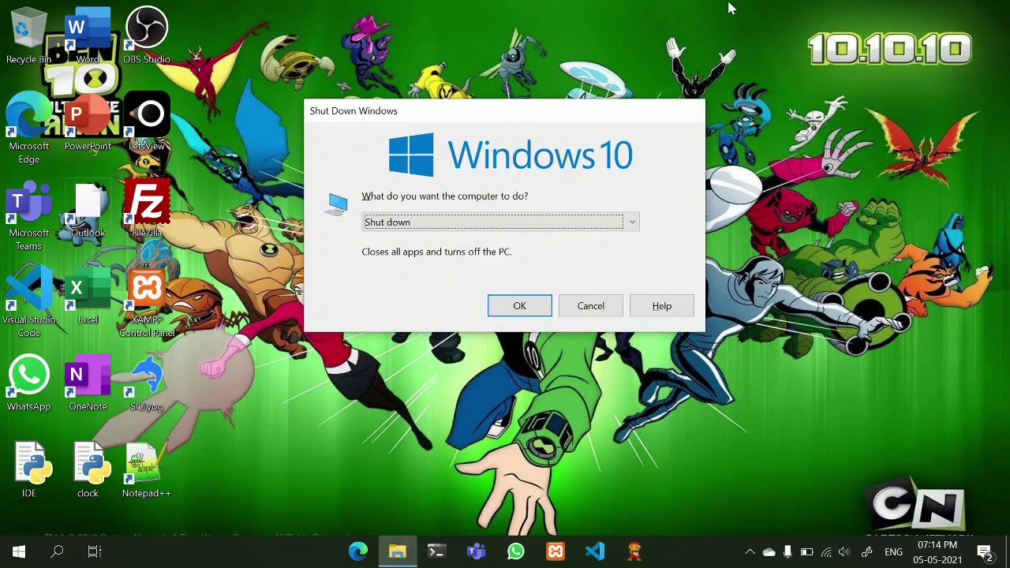
click(597, 307)
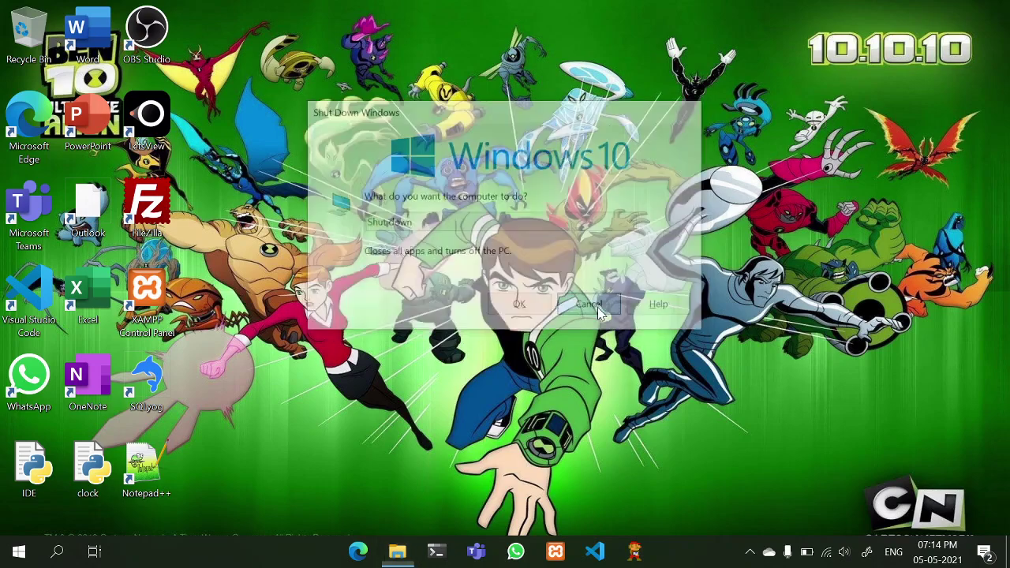
key(super)
key(super)
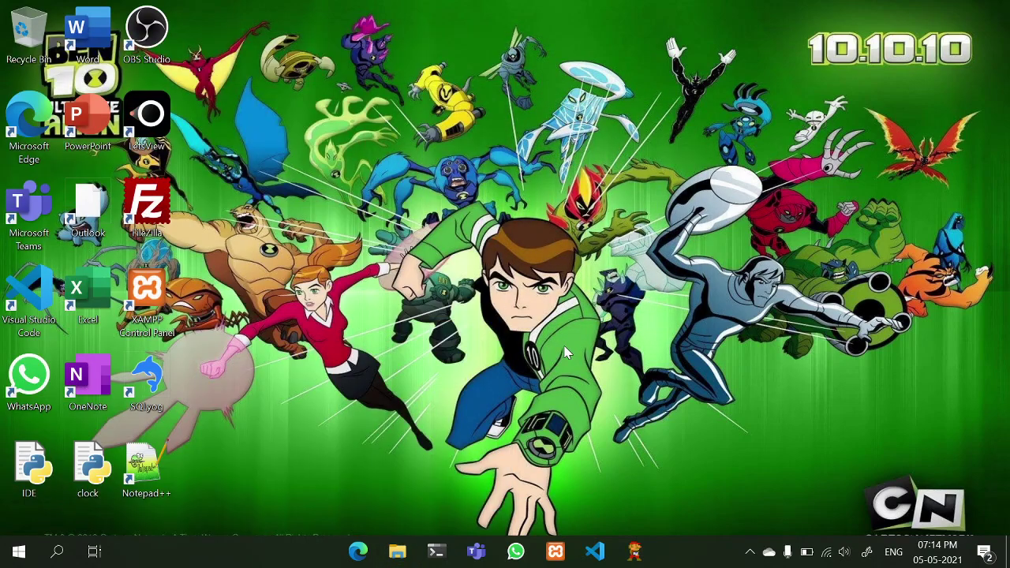
key(alt+F4)
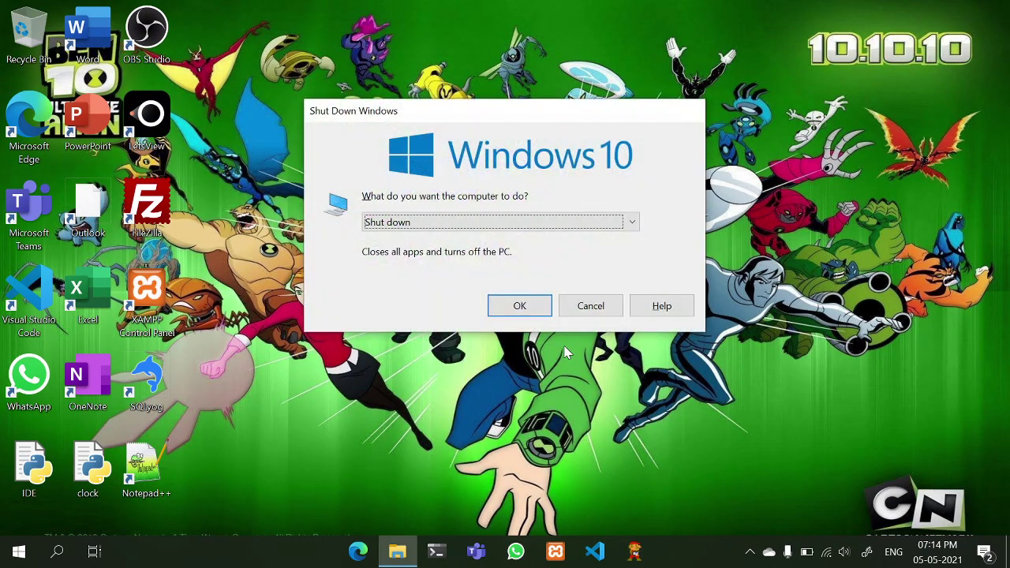
click(597, 307)
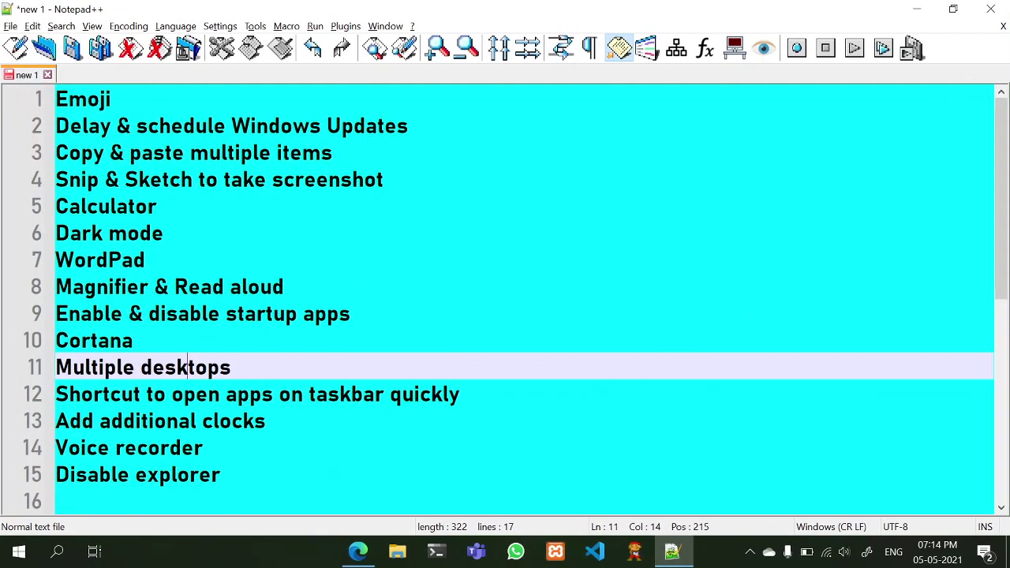
Create a second desktop in Task View and rename it with the YouTube channel's name
key(super+Tab)
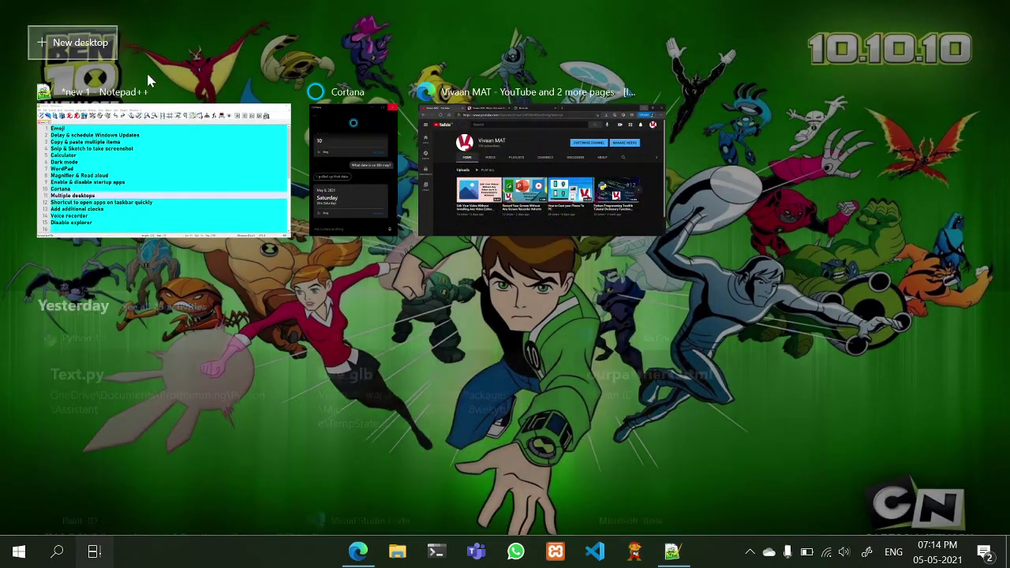
click(77, 41)
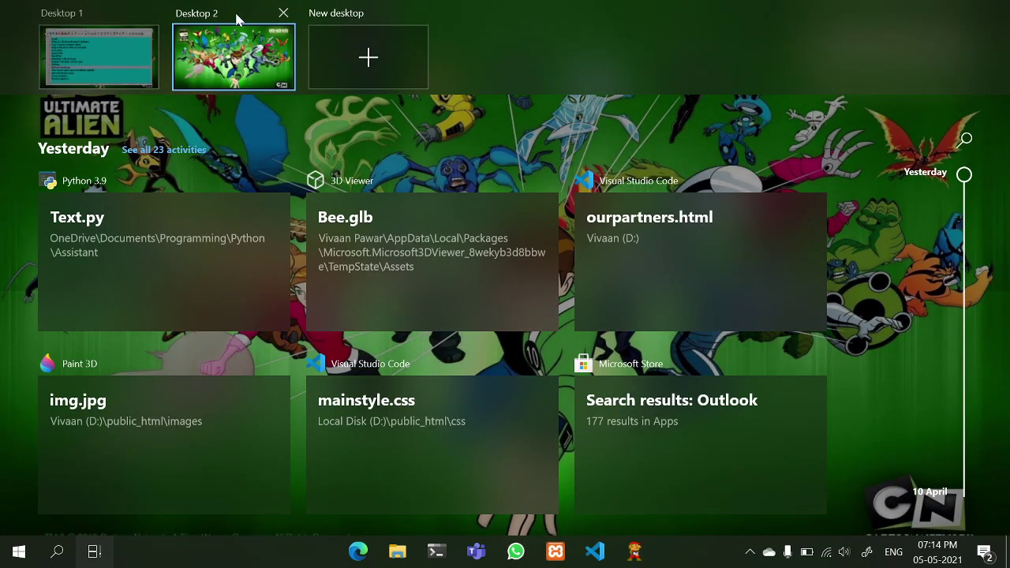
click(229, 14)
key(ctrl+a)
mouse_move(140, 18)
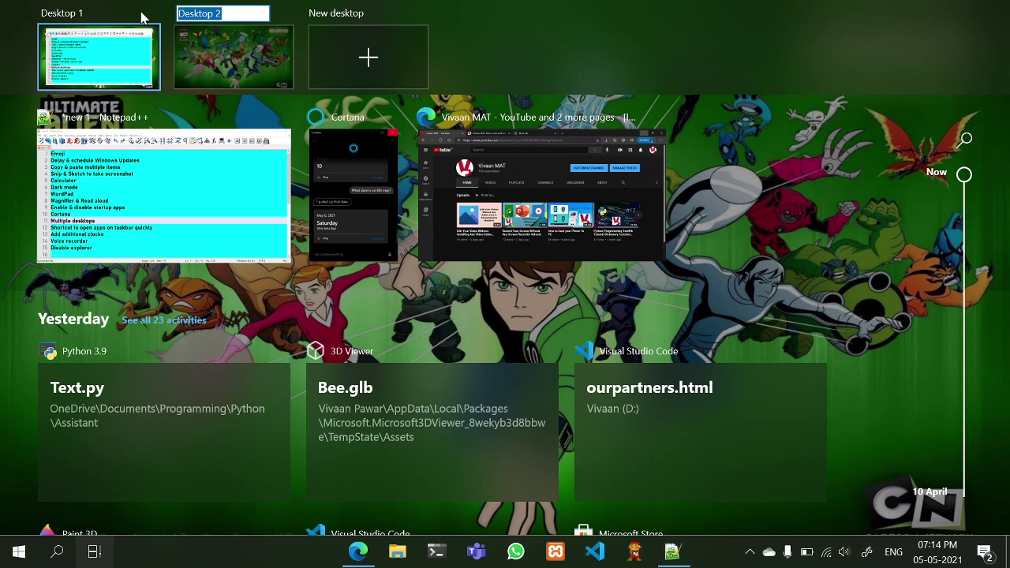
text(Vivaan MA)
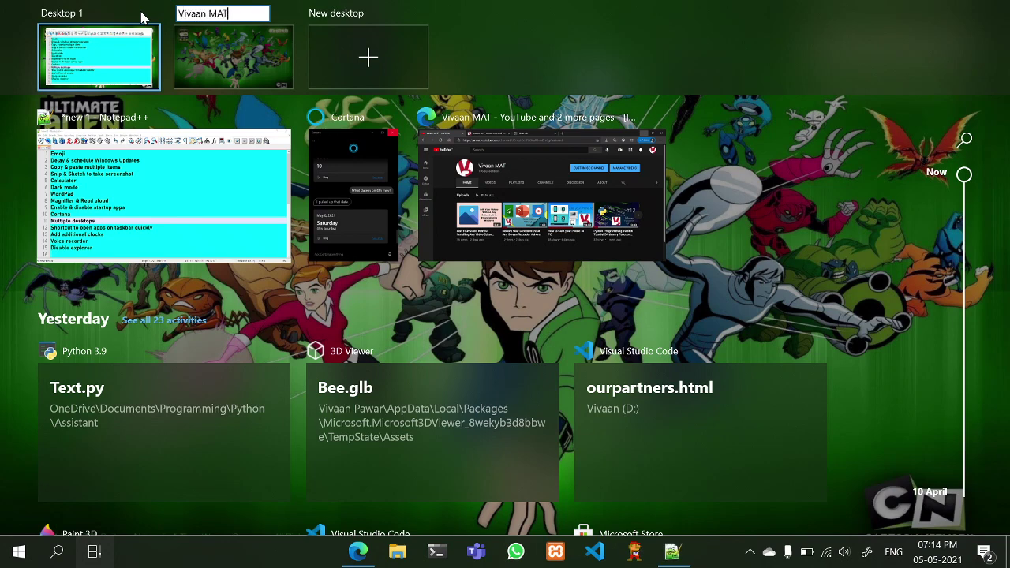
text(T)
key(Return)
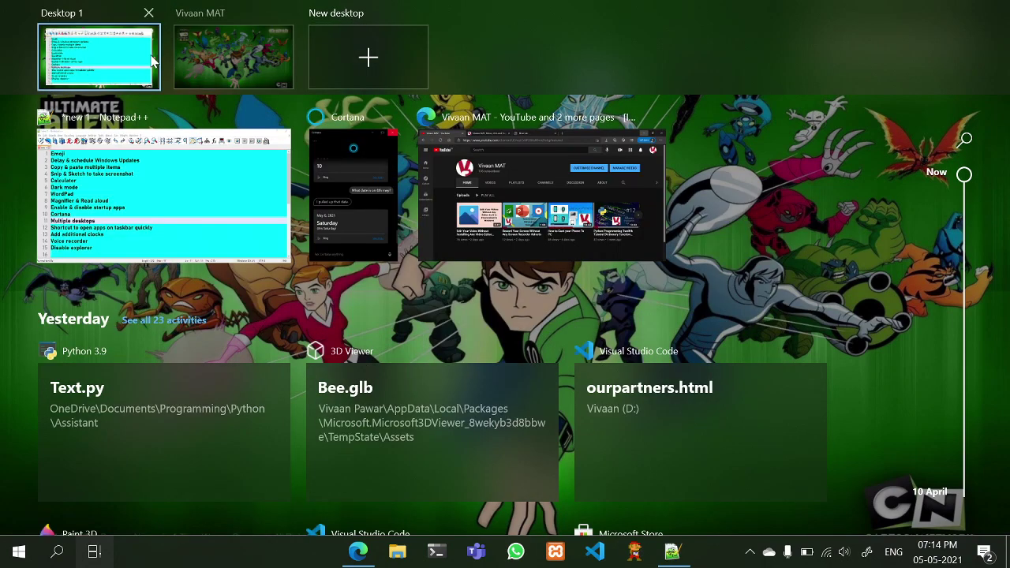
Open Desktop 1's name for editing without changing it, enter the renamed second desktop and switch directly back to Desktop 1
mouse_move(223, 28)
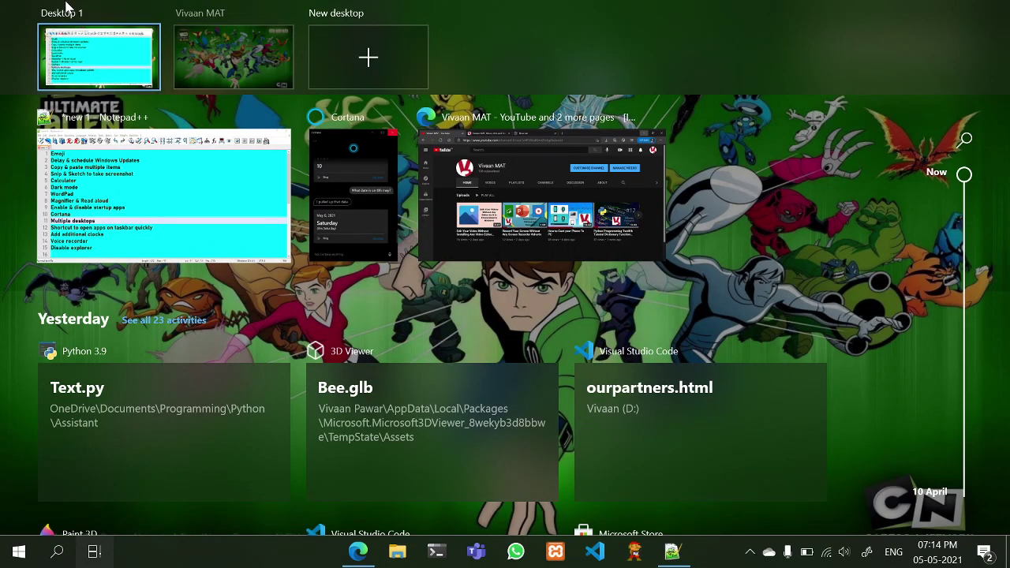
click(66, 13)
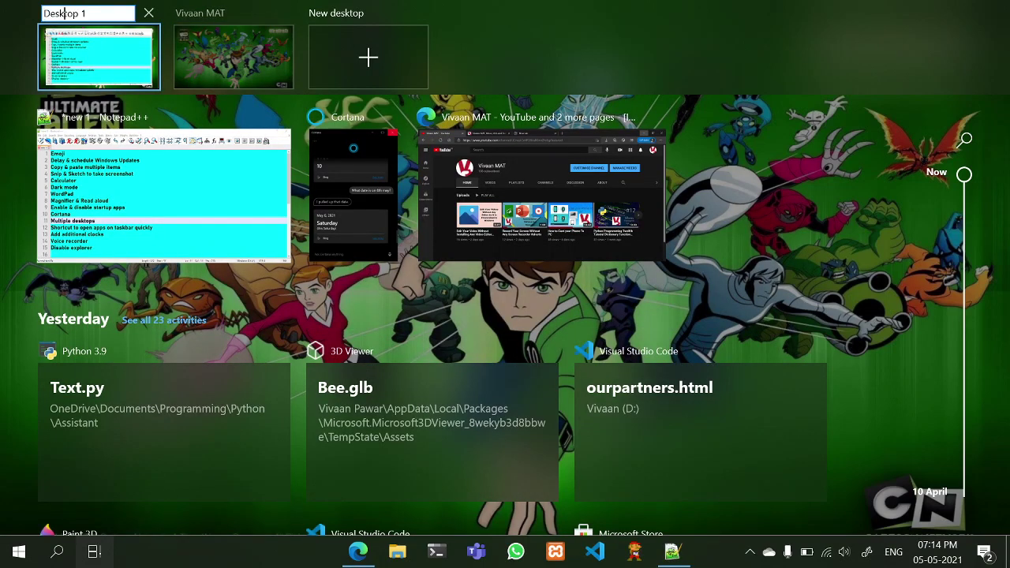
key(ctrl+a)
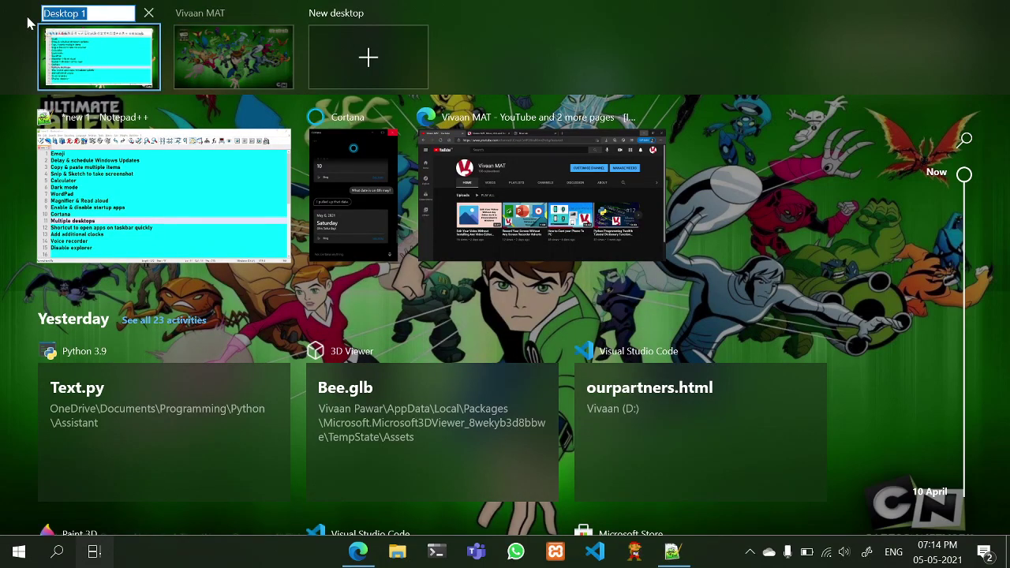
key(Return)
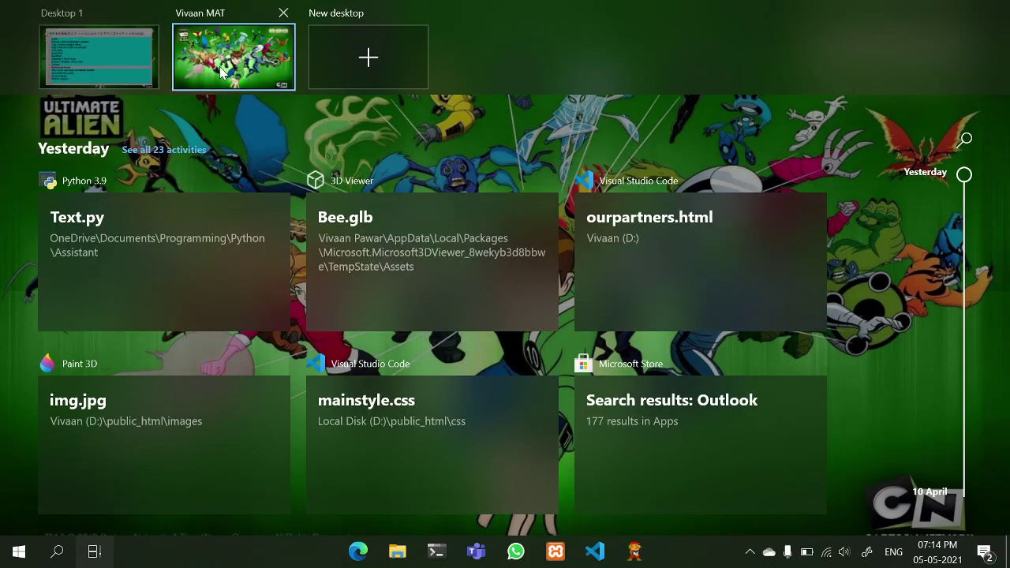
click(213, 59)
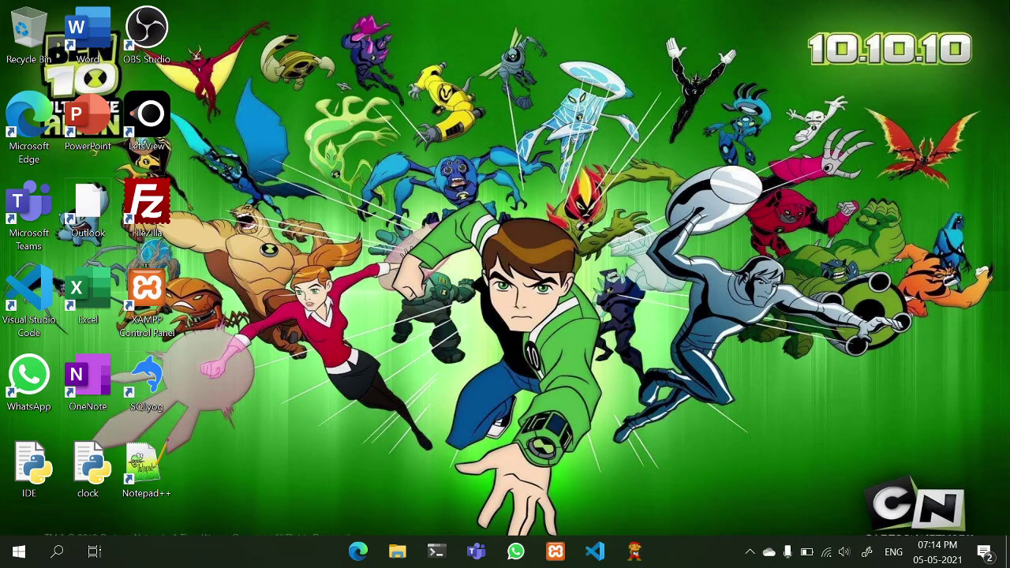
key(ctrl+super+Left)
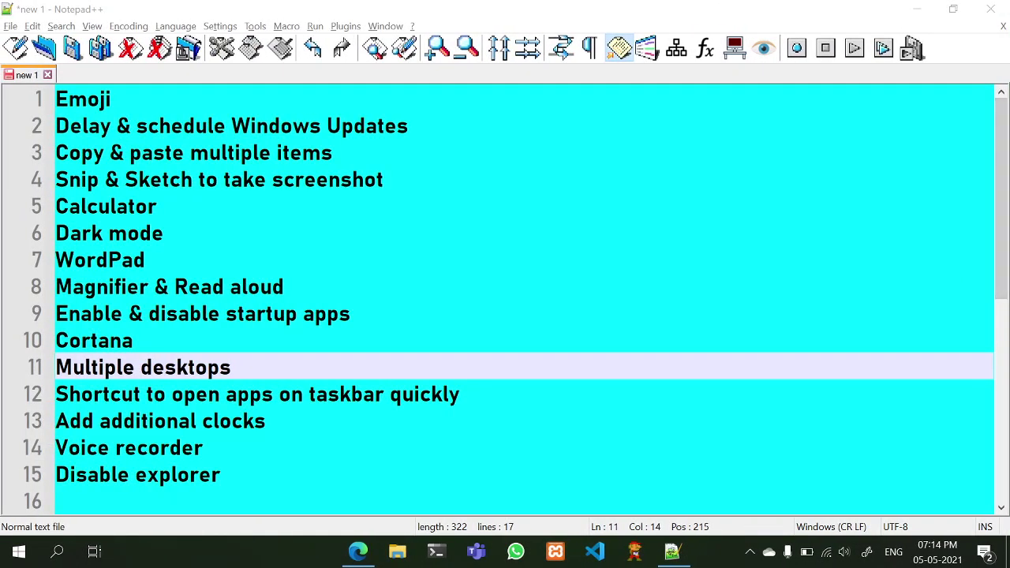
Point out the tip "Shortcut to open apps on taskbar quickly" in the list, and show and dismiss the Start menu
triple_click(128, 395)
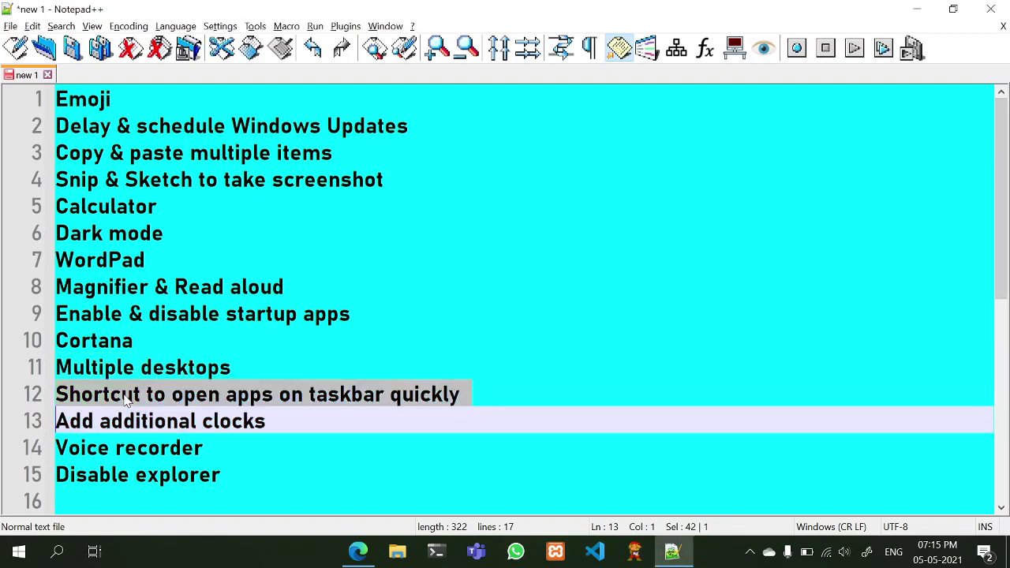
click(444, 394)
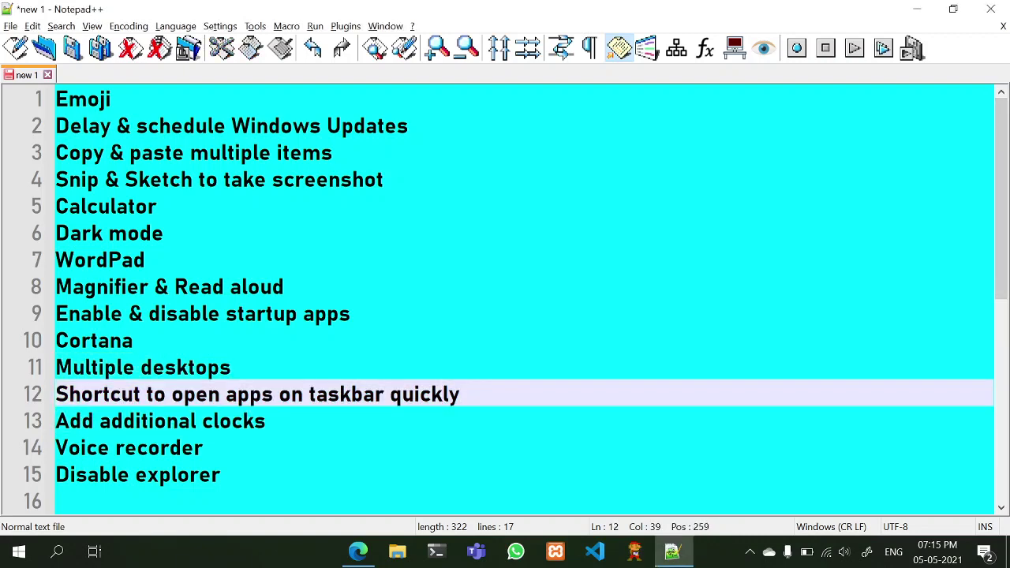
key(super)
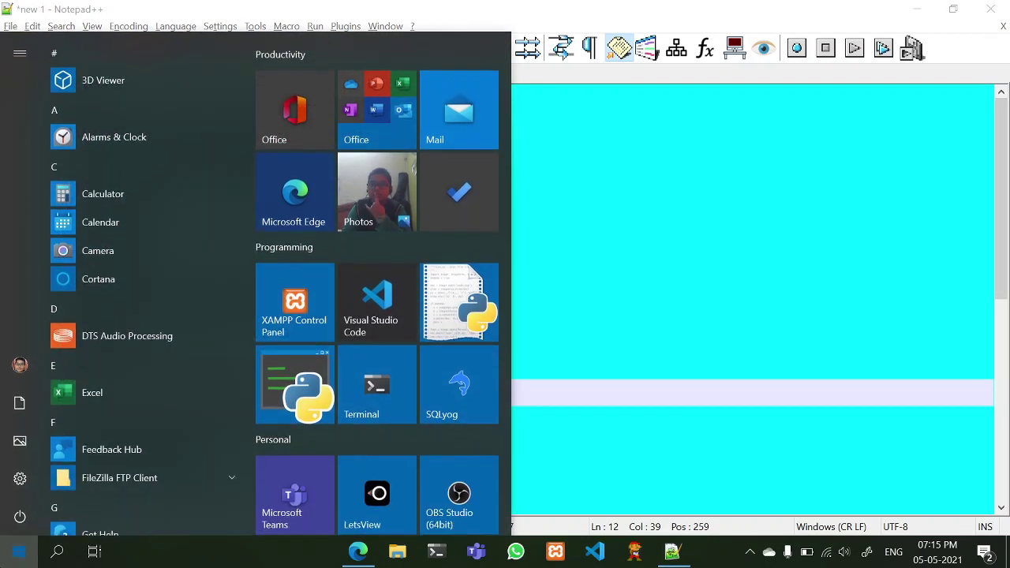
key(super)
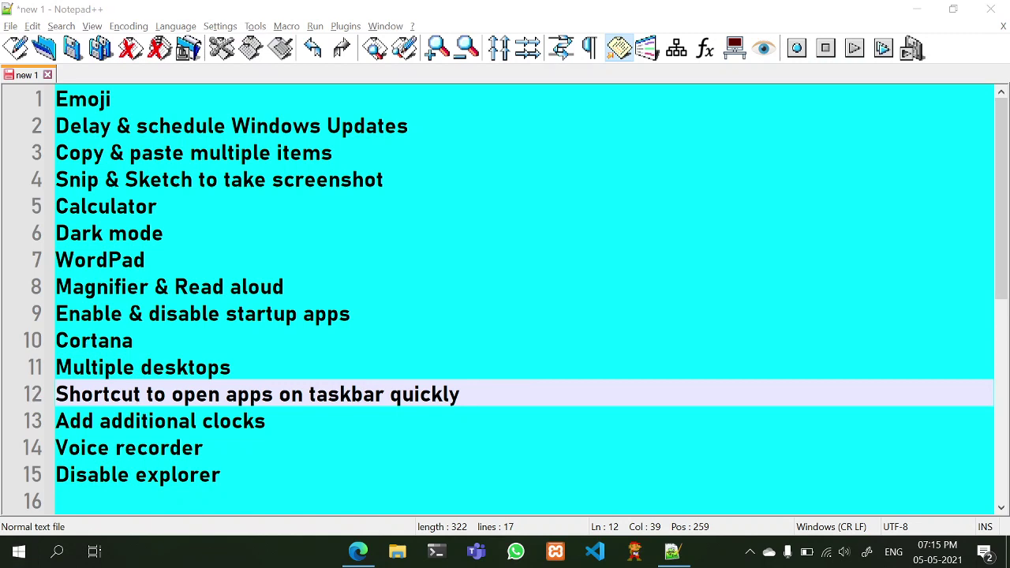
right_click(361, 393)
click(357, 422)
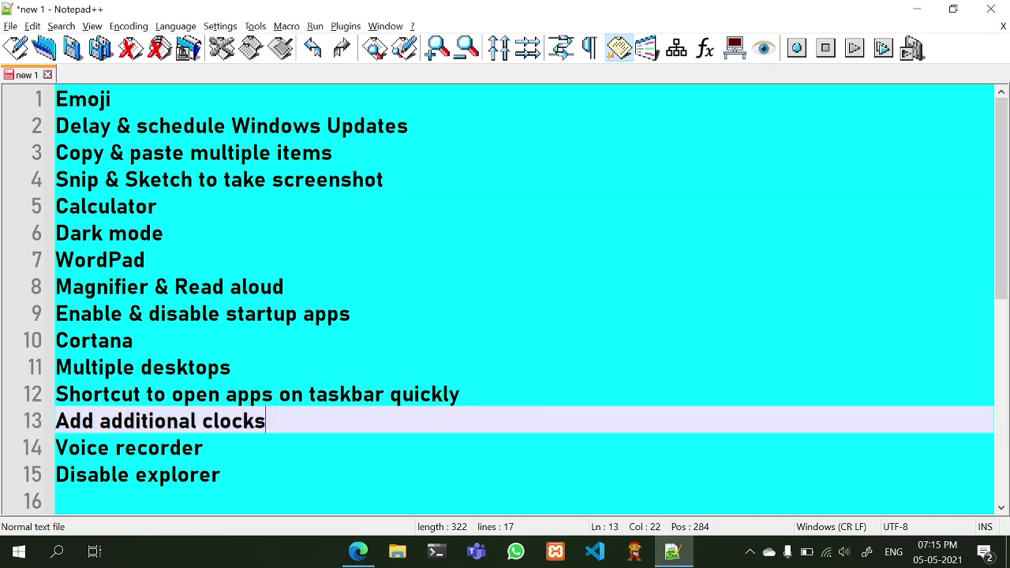
Look over the pinned app groups in the Start menu, including the apps inside the Office folder
key(super)
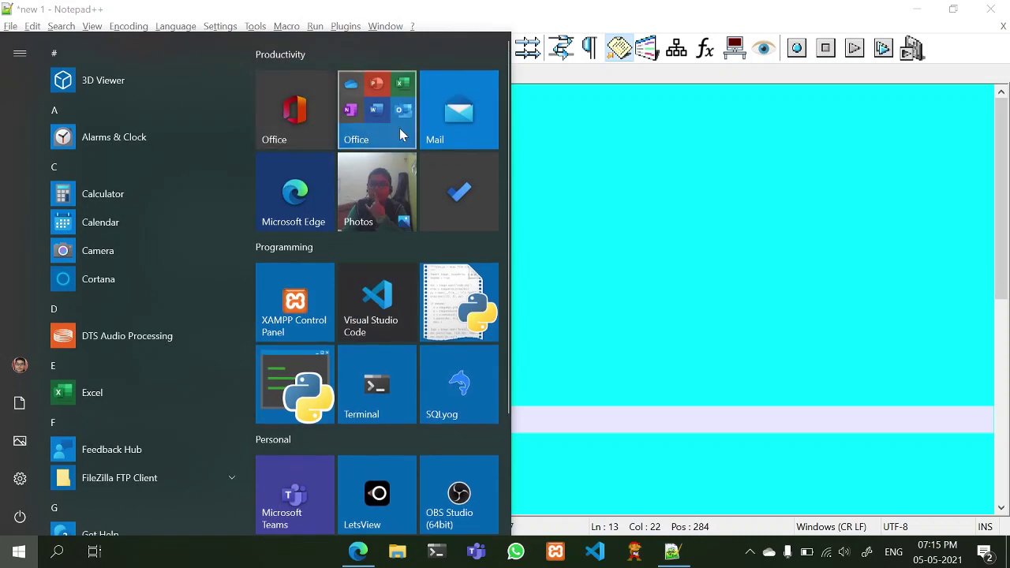
scroll(323, 361, down, 2)
scroll(435, 367, up, 2)
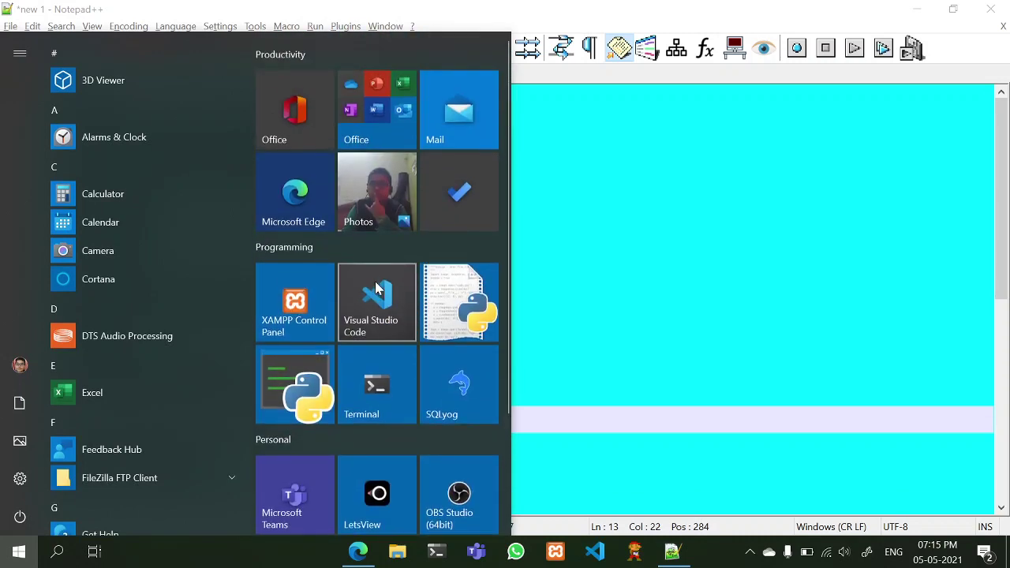
scroll(283, 348, down, 2)
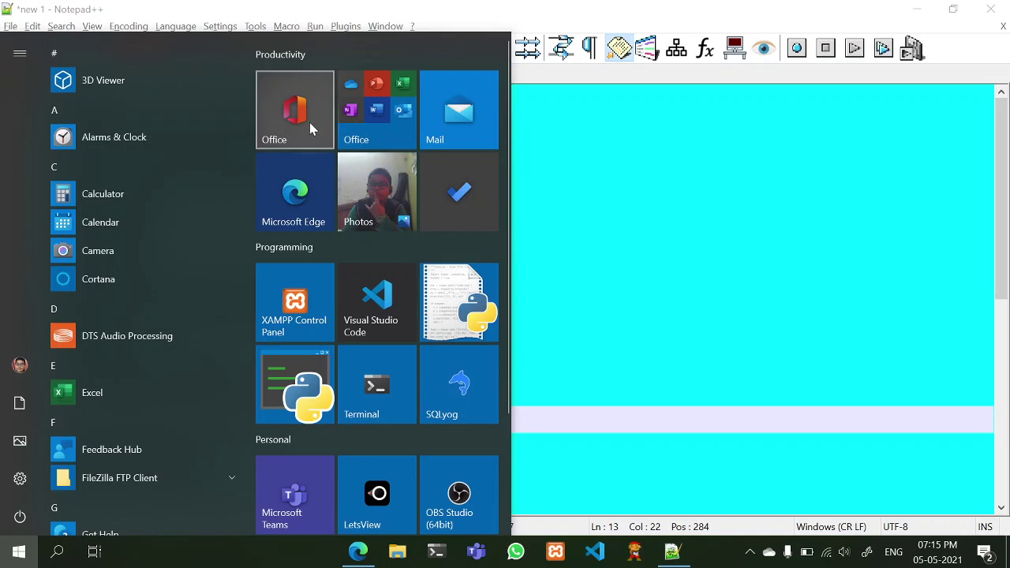
click(386, 115)
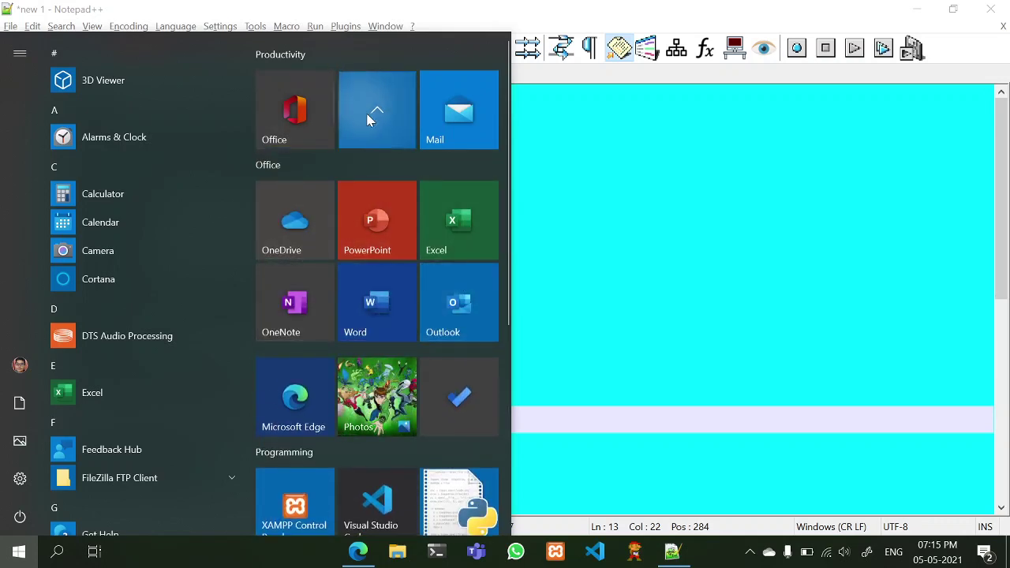
scroll(367, 118, down, 4)
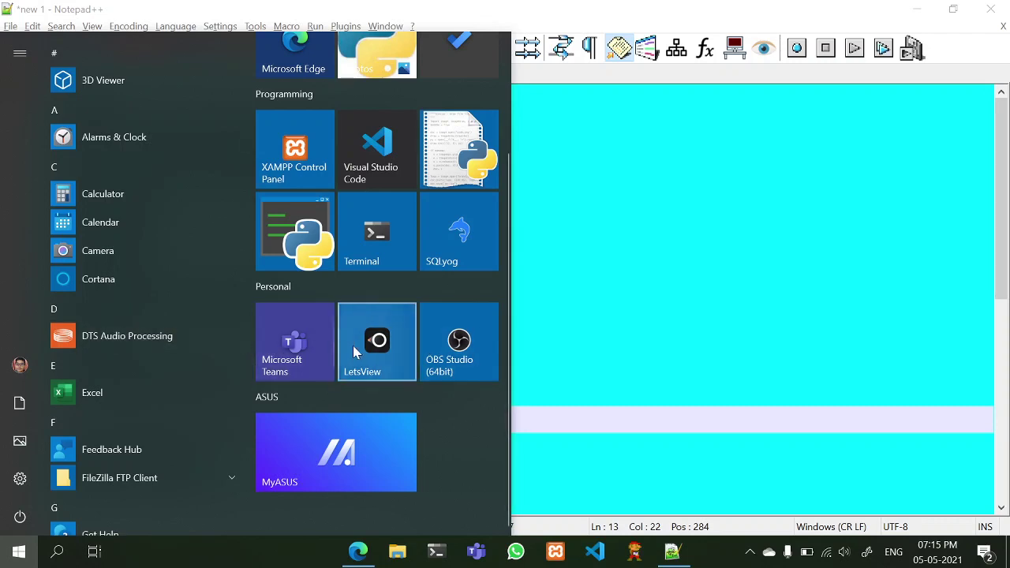
scroll(458, 347, up, 3)
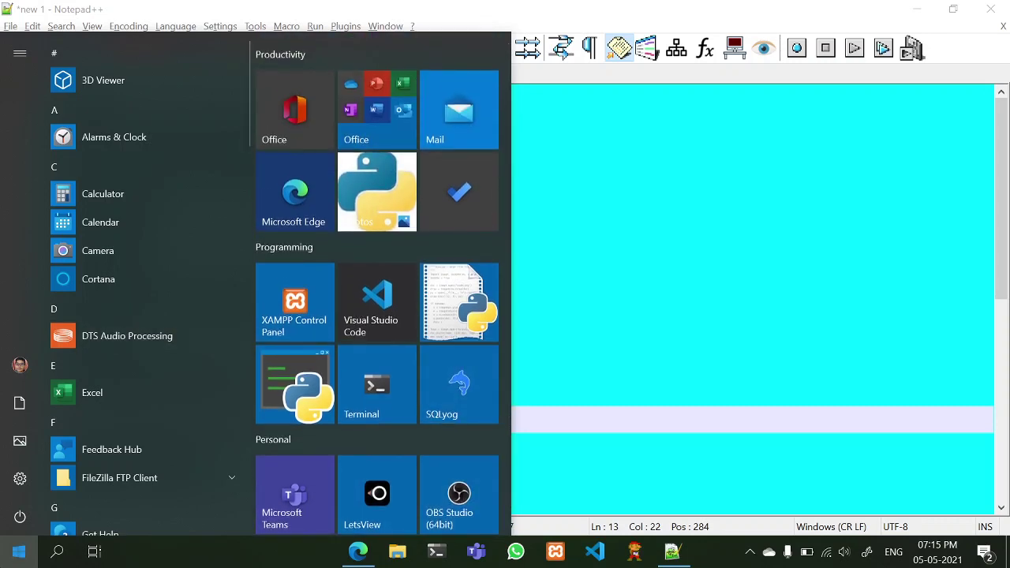
Show and dismiss the Start menu several times
click(21, 551)
click(22, 551)
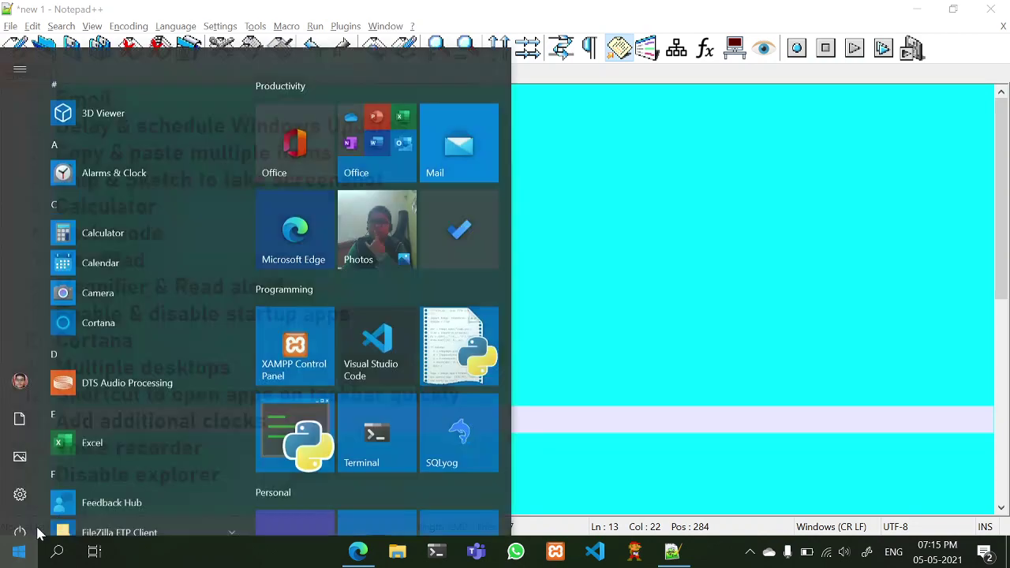
scroll(158, 320, down, 4)
click(21, 552)
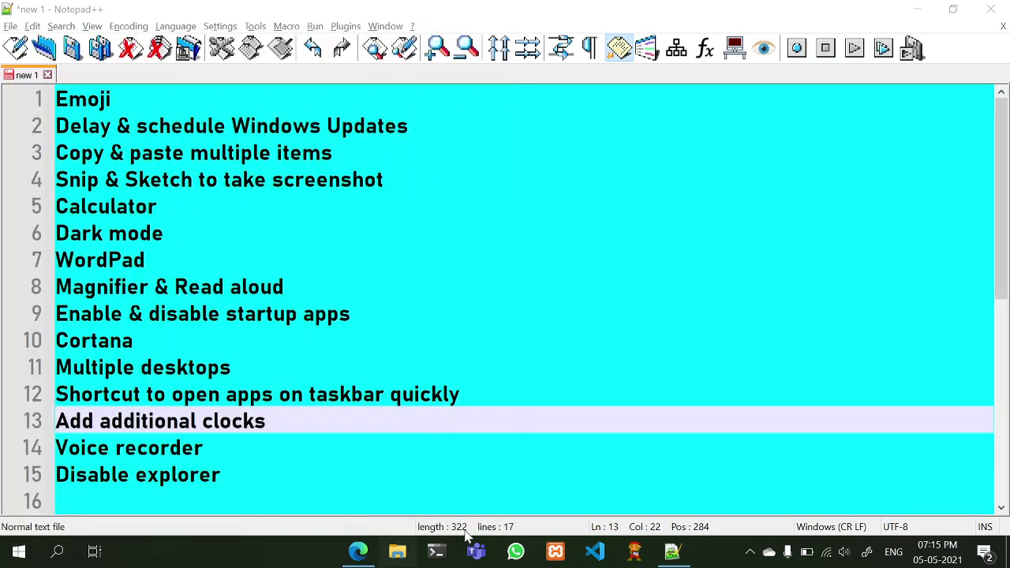
click(9, 556)
click(8, 558)
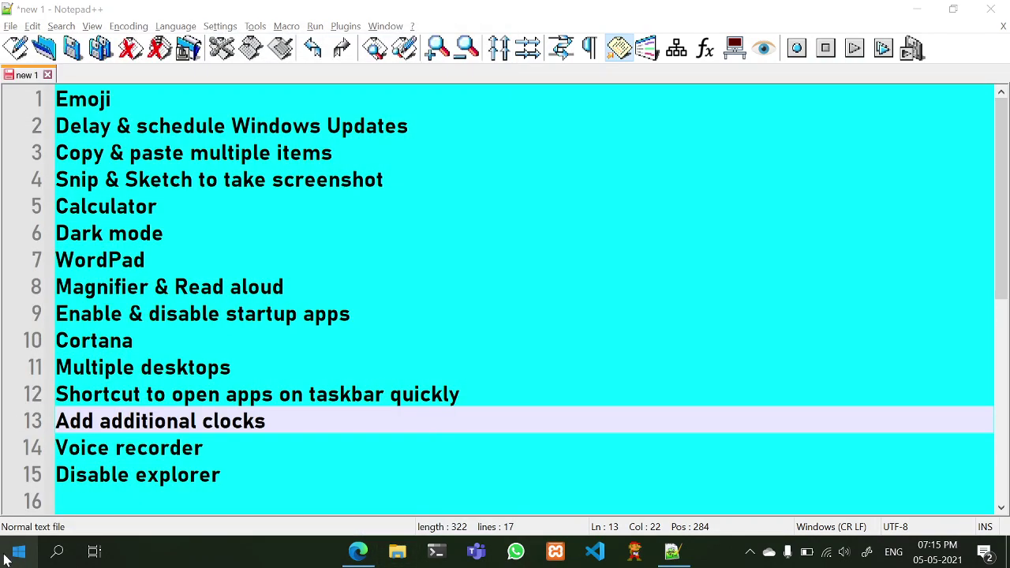
Bring up the open Microsoft Edge window from the taskbar and return to the tips list in Notepad++
click(365, 554)
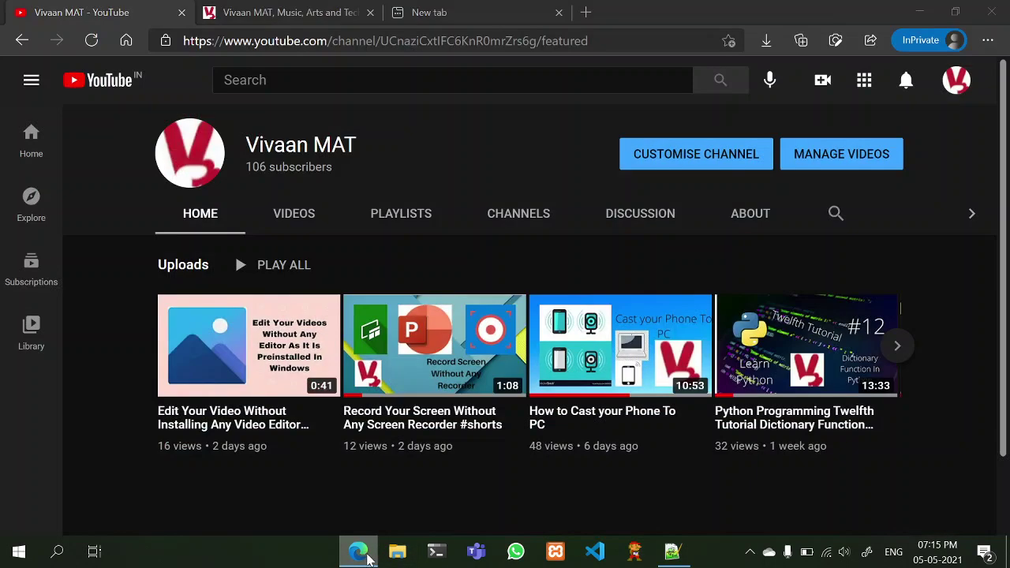
click(367, 559)
click(384, 557)
click(991, 9)
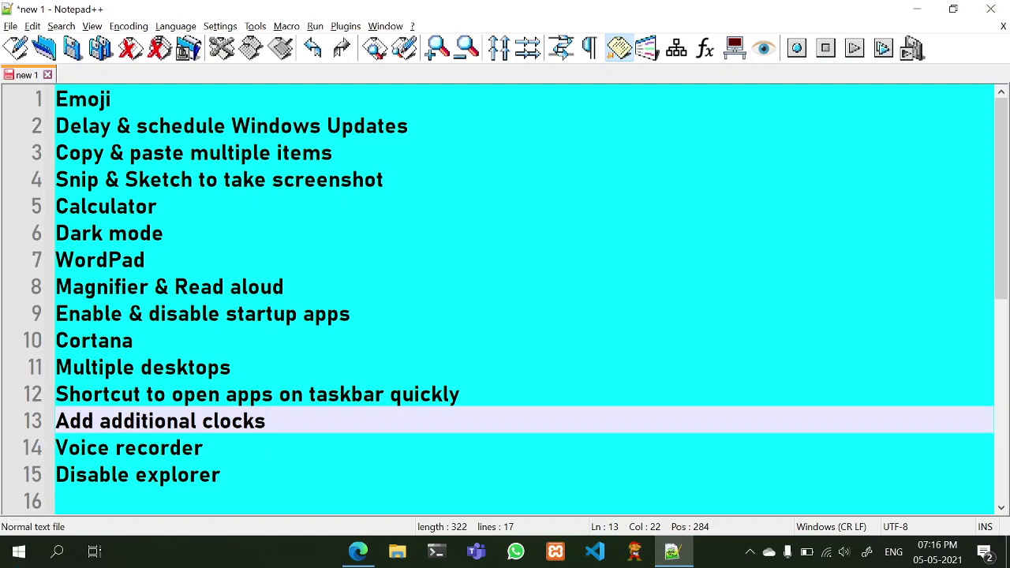
Add the Address toolbar to the taskbar and remove it again
right_click(193, 554)
right_click(187, 557)
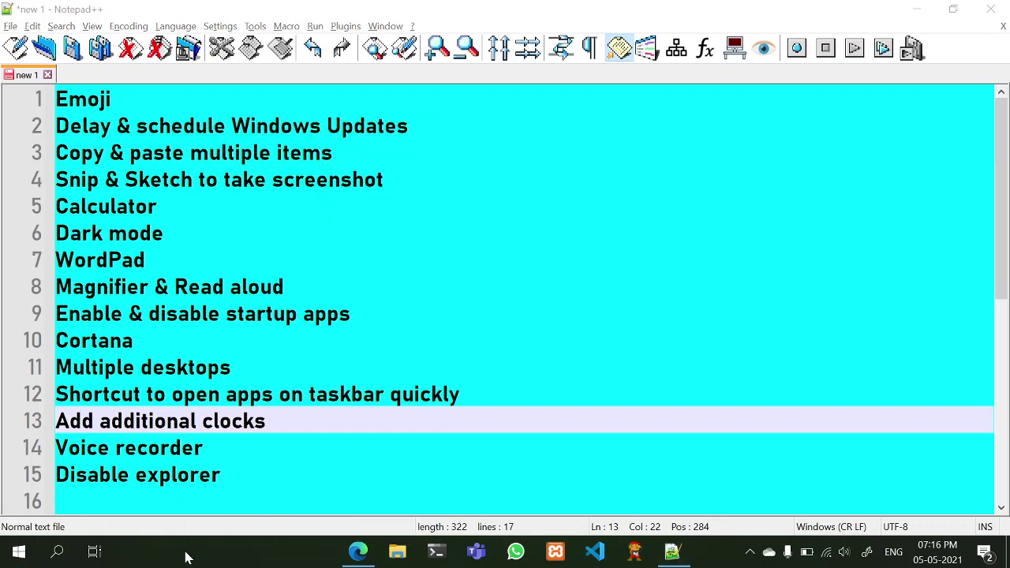
right_click(184, 555)
mouse_move(360, 170)
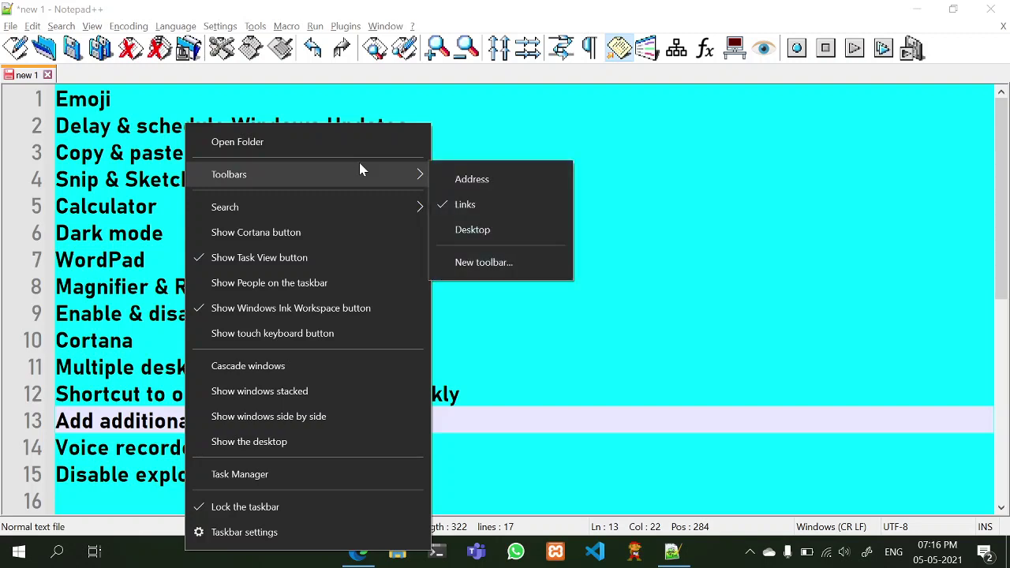
click(455, 181)
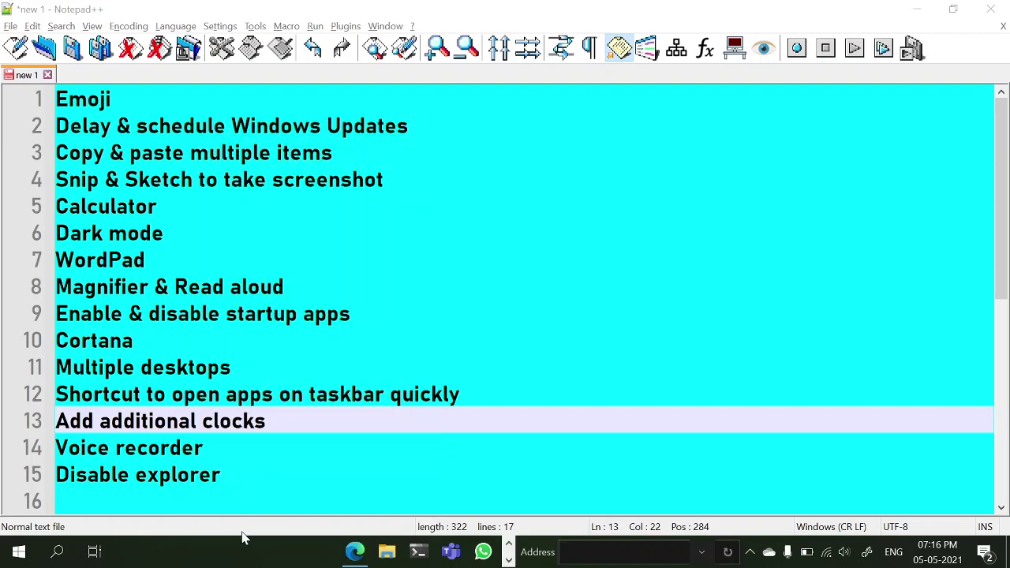
right_click(239, 561)
mouse_move(450, 181)
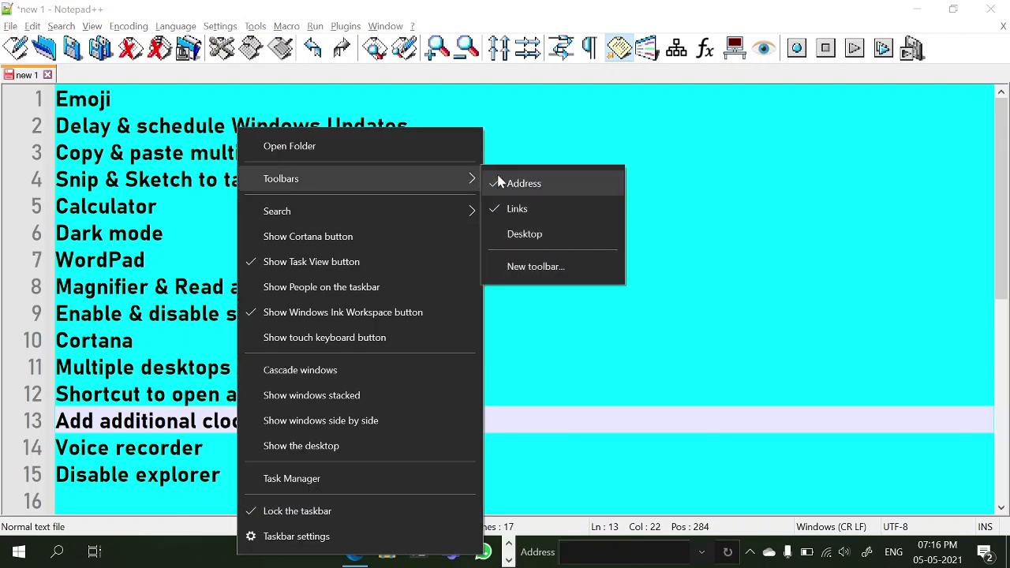
click(505, 183)
Remove the Links toolbar from the taskbar and add it back
right_click(252, 553)
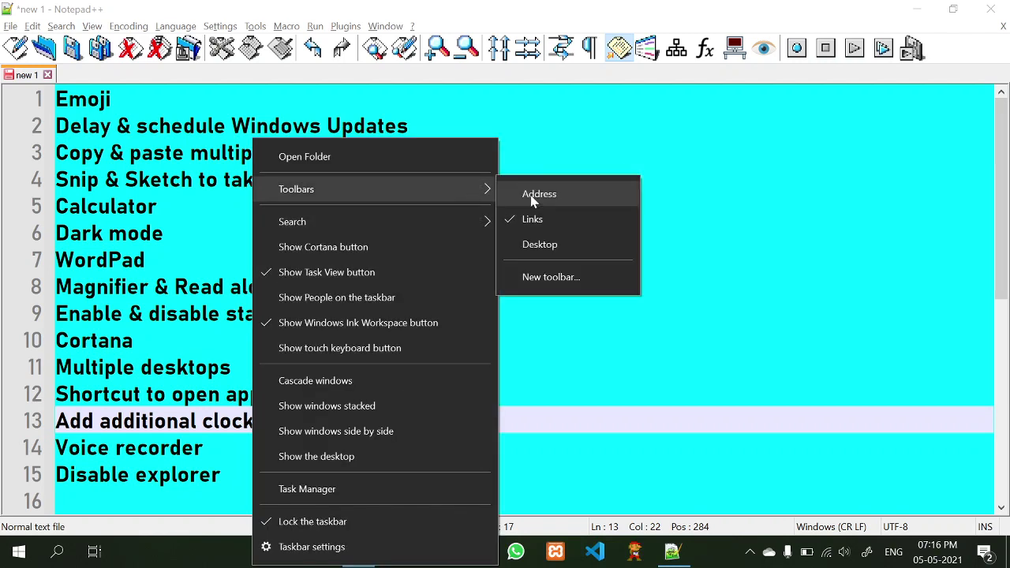
click(552, 229)
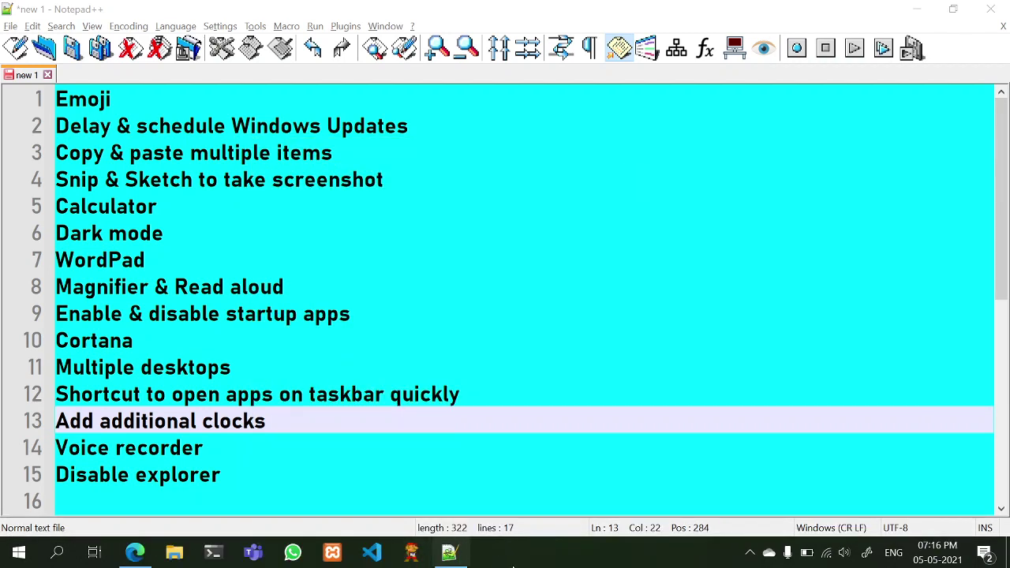
right_click(594, 557)
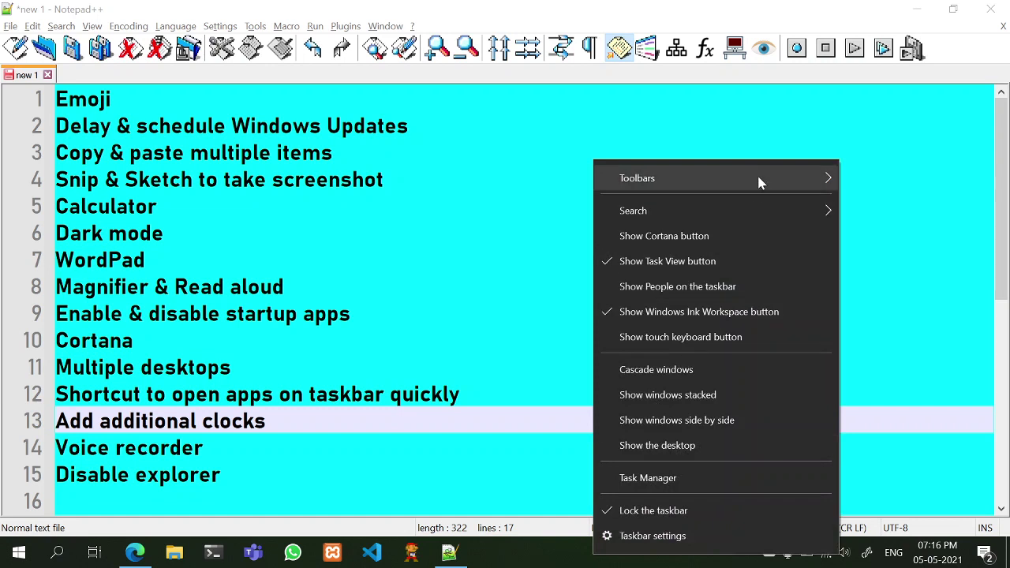
mouse_move(758, 203)
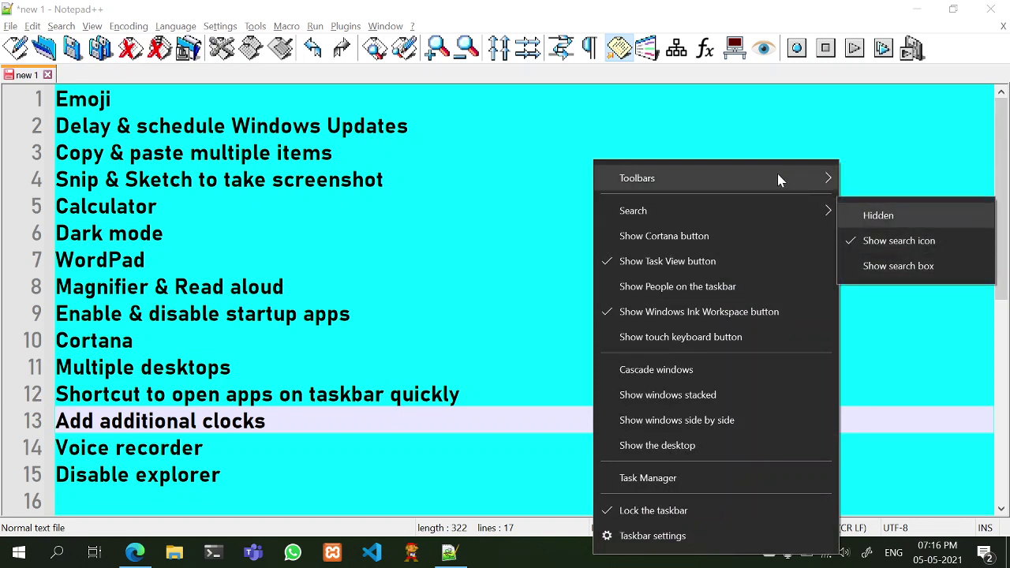
mouse_move(776, 175)
click(873, 205)
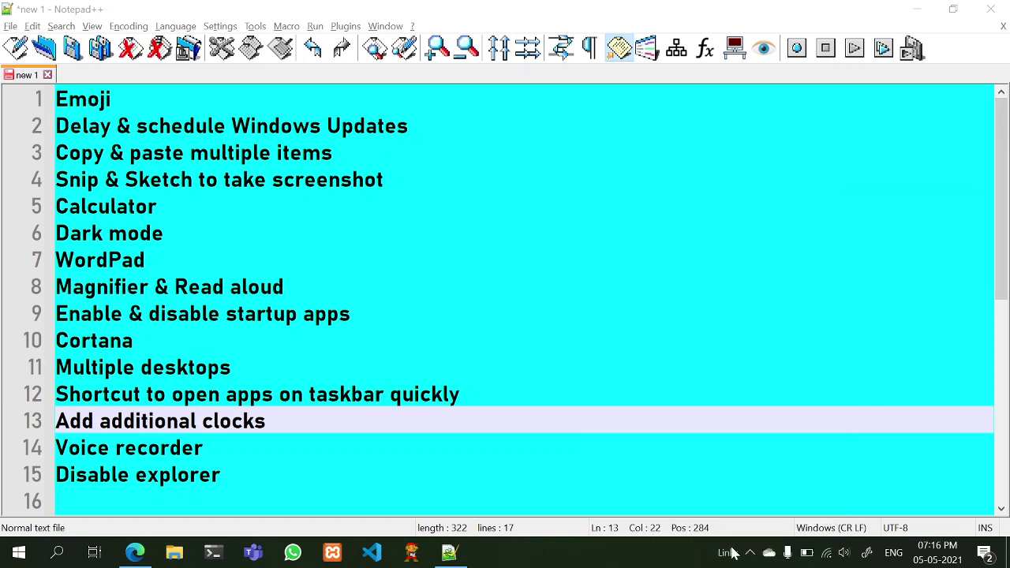
right_click(628, 557)
click(610, 557)
Open File Explorer from the taskbar, switch to Edge and back, and pin the Music folder to File Explorer's jump list
mouse_move(132, 552)
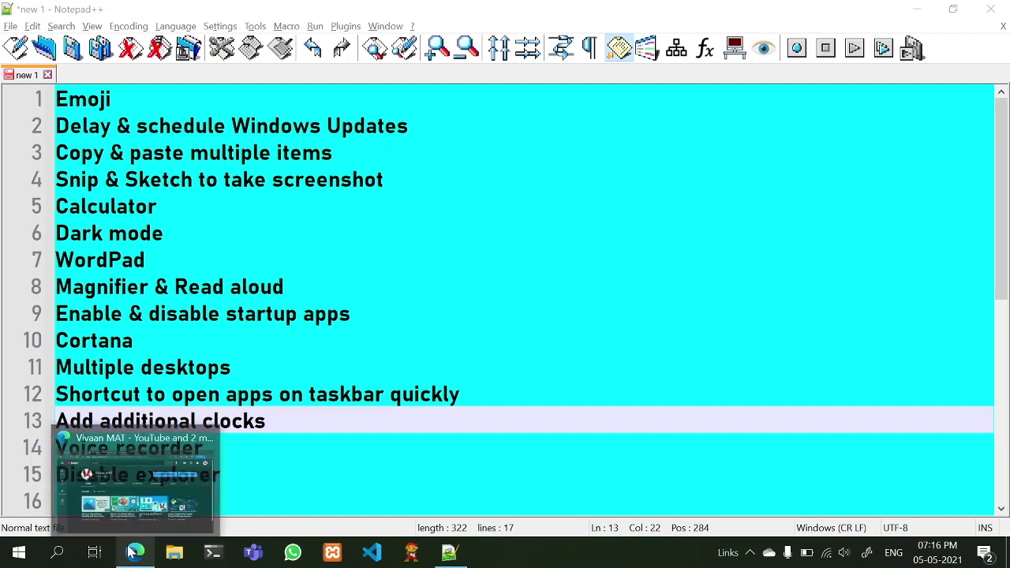
click(174, 552)
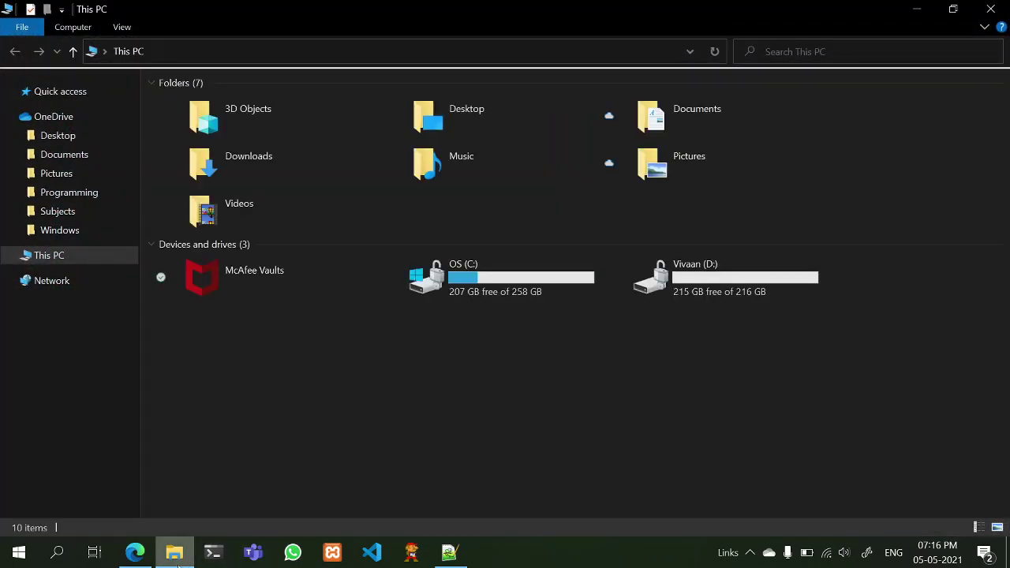
click(136, 554)
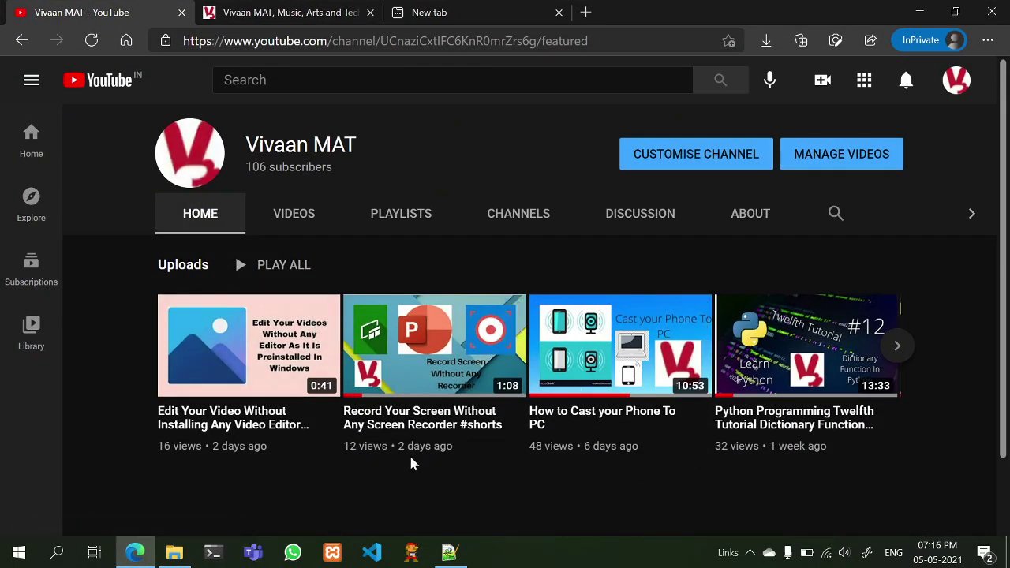
click(175, 553)
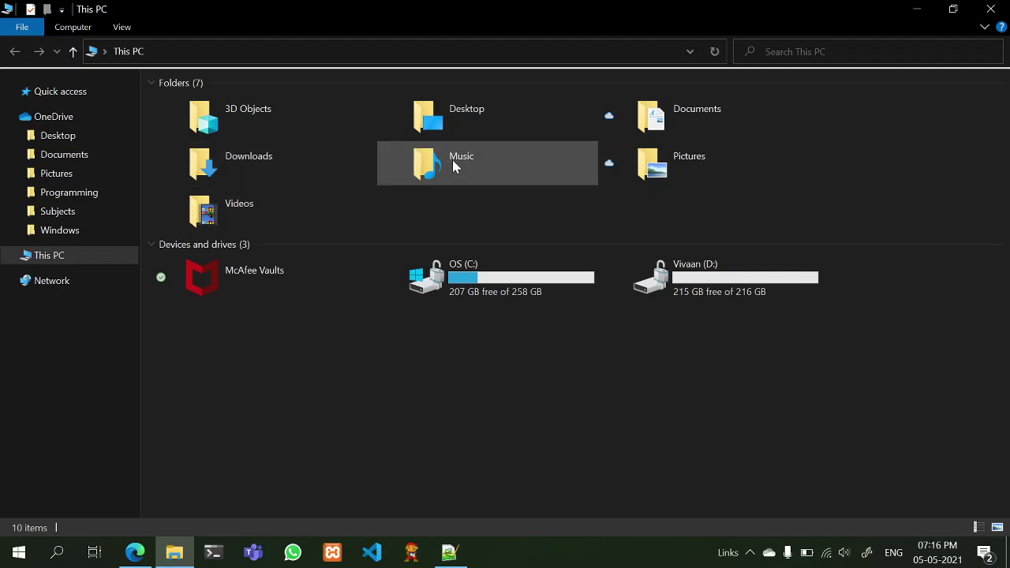
drag(453, 165, 537, 555)
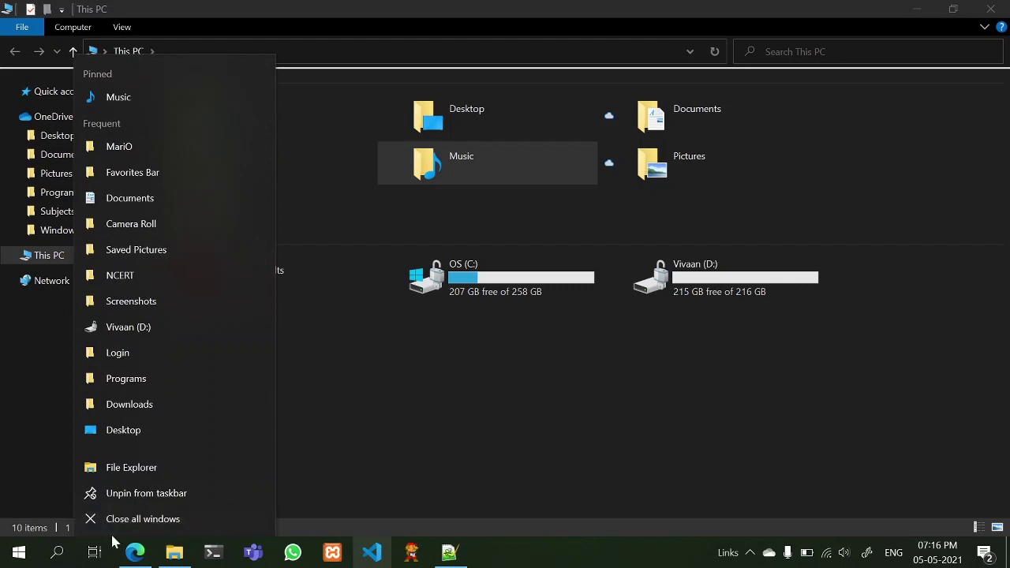
click(514, 386)
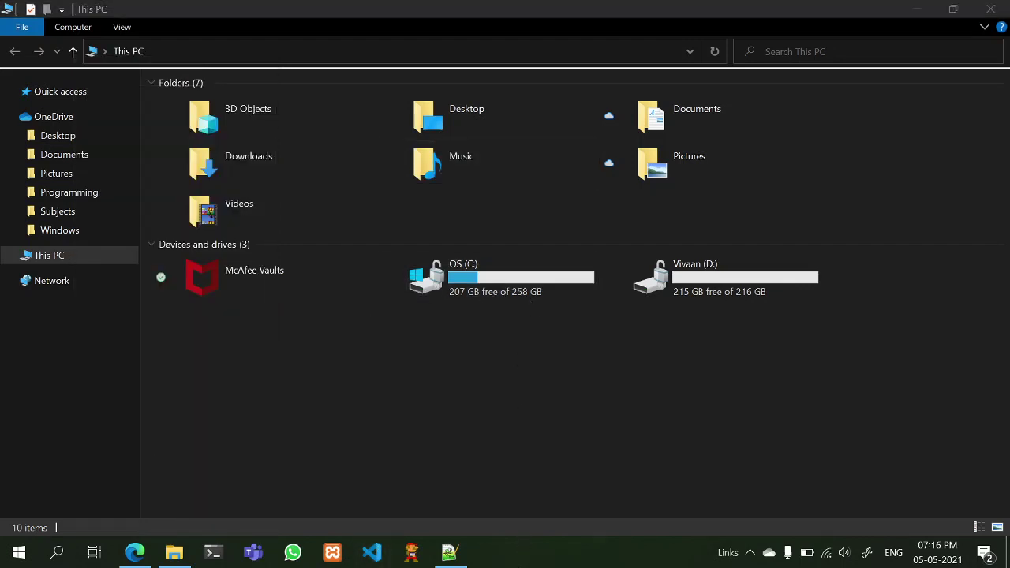
Unlock the taskbar, move the Links toolbar beside Task View so the app icons sit near the centre, and lock the taskbar
right_click(524, 546)
click(553, 523)
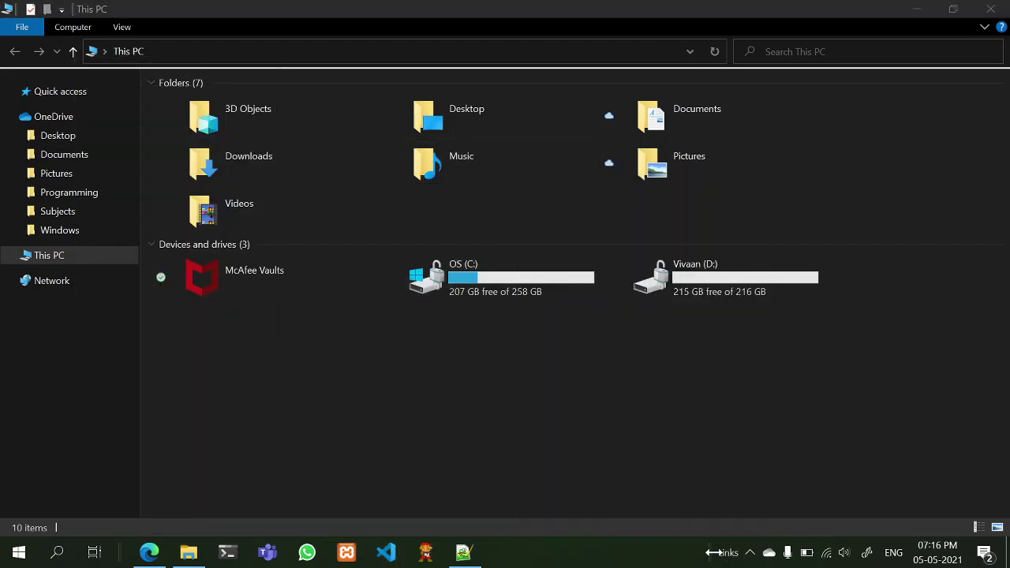
drag(712, 553, 4, 543)
drag(627, 554, 311, 555)
right_click(282, 565)
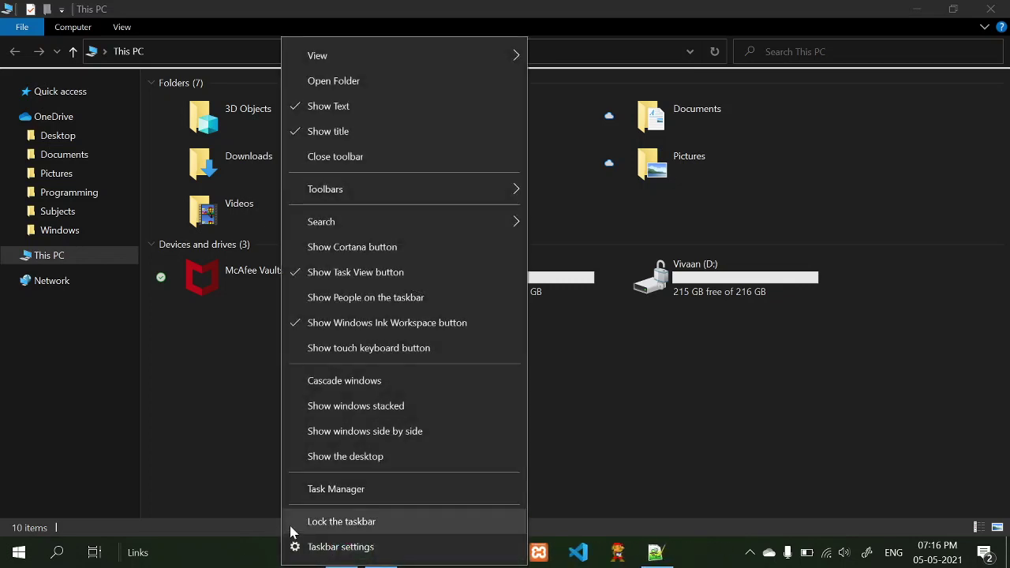
click(289, 520)
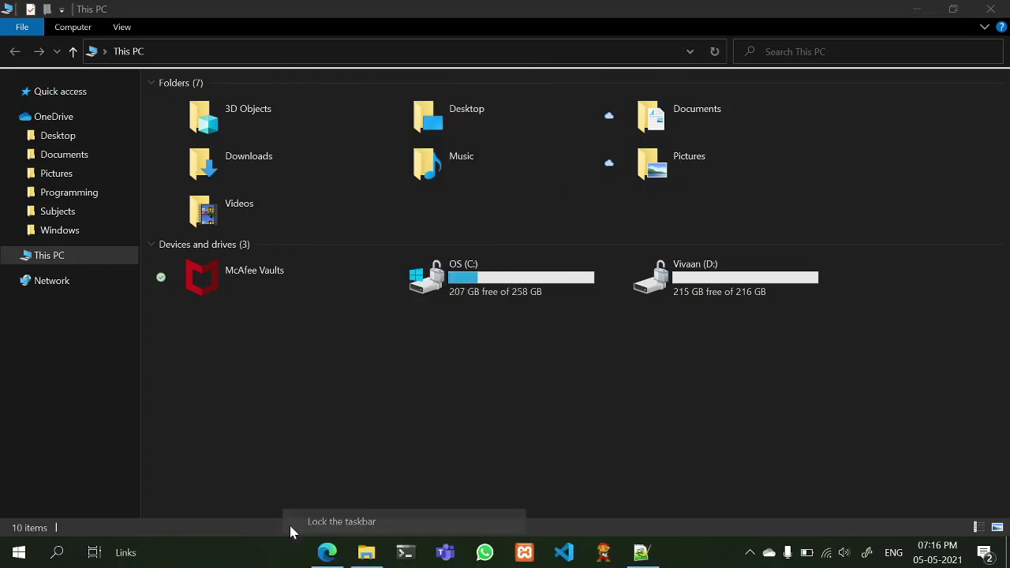
Add a shortcut to the DRIVERS folder of the C: drive to the Links toolbar and delete that shortcut
double_click(561, 273)
drag(263, 150, 186, 552)
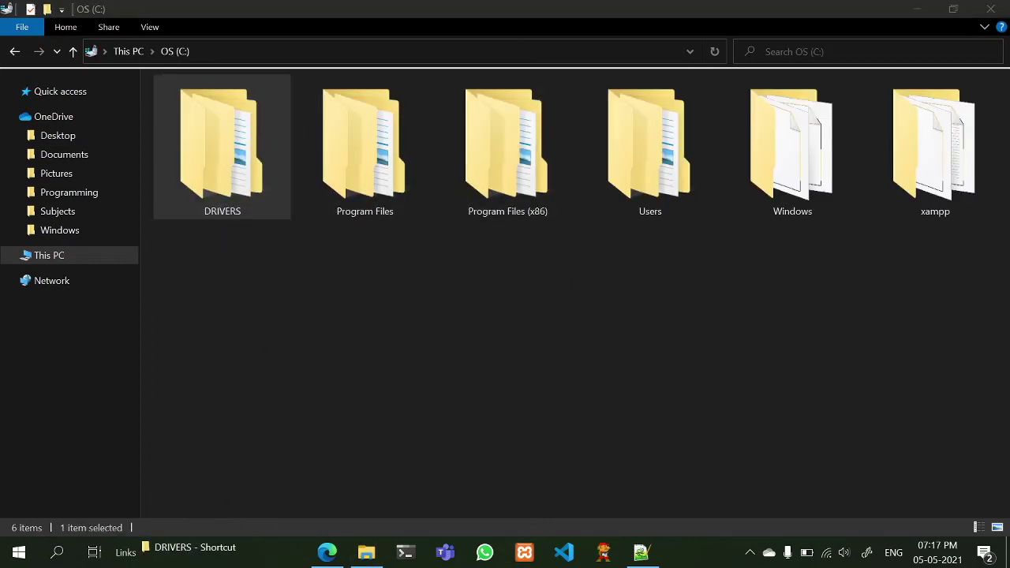
right_click(196, 554)
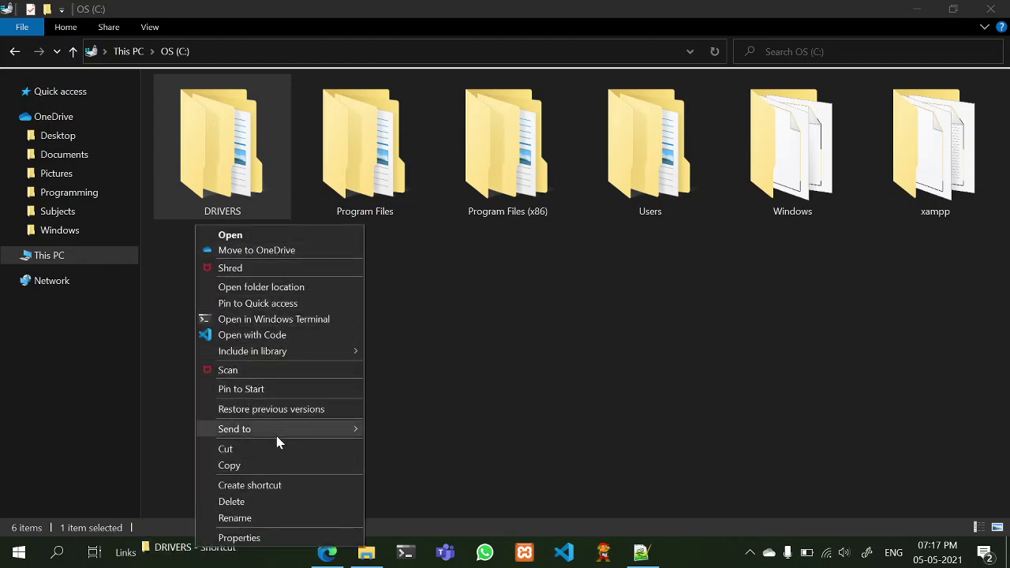
click(242, 501)
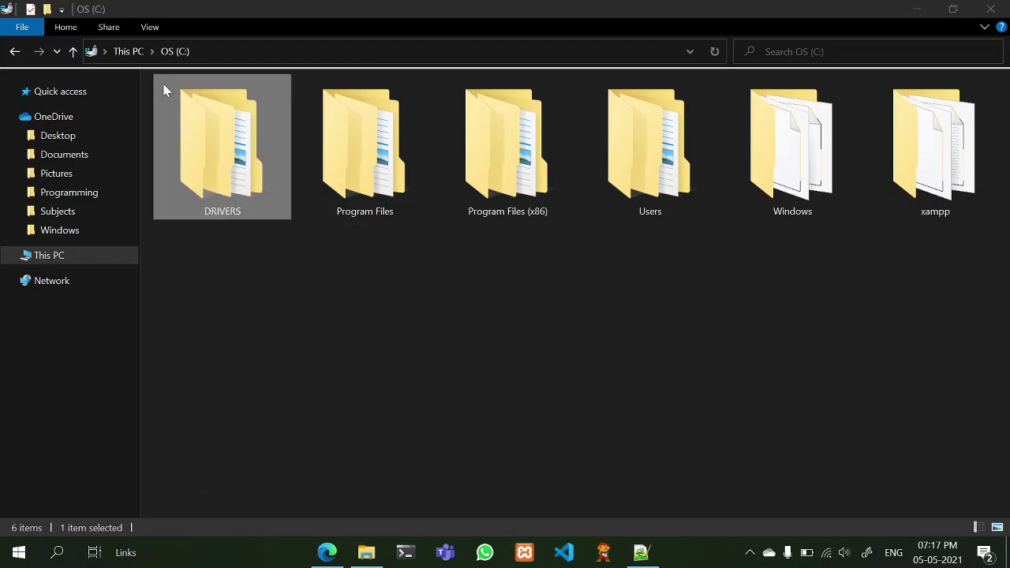
Leave File Explorer and Edge for the tips list in Notepad++ and point out the tip "Voice recorder"
click(127, 51)
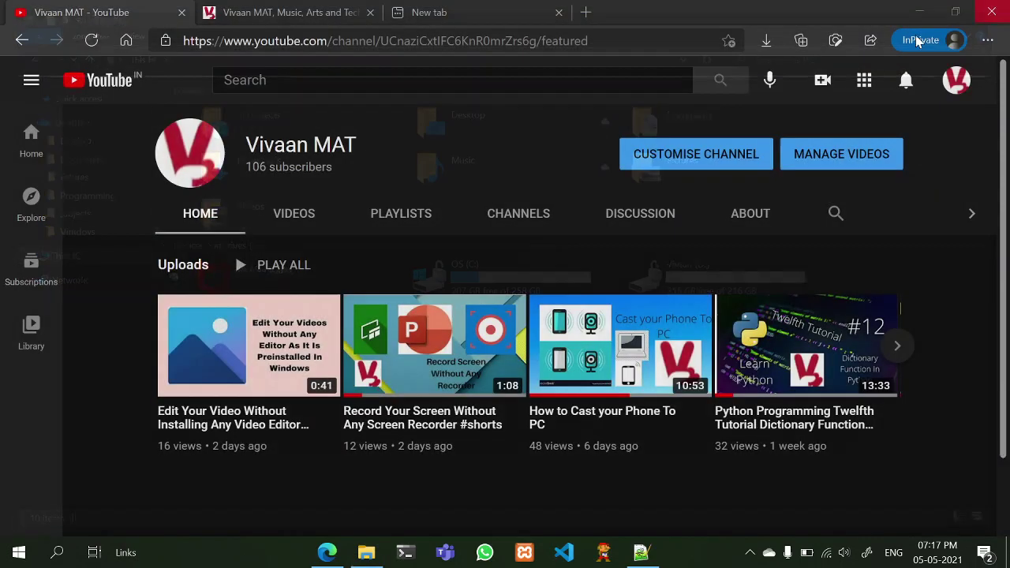
click(918, 12)
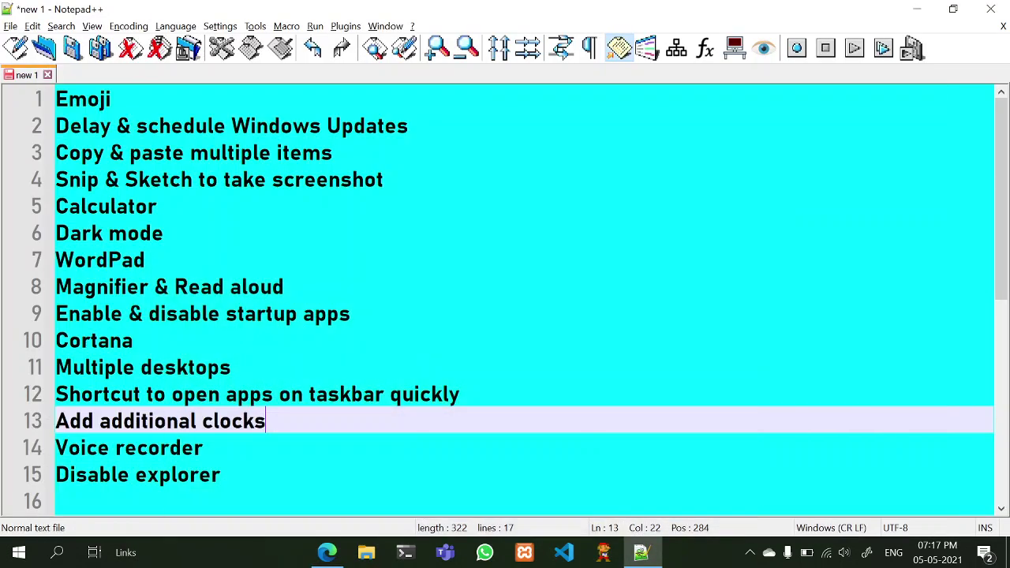
triple_click(145, 454)
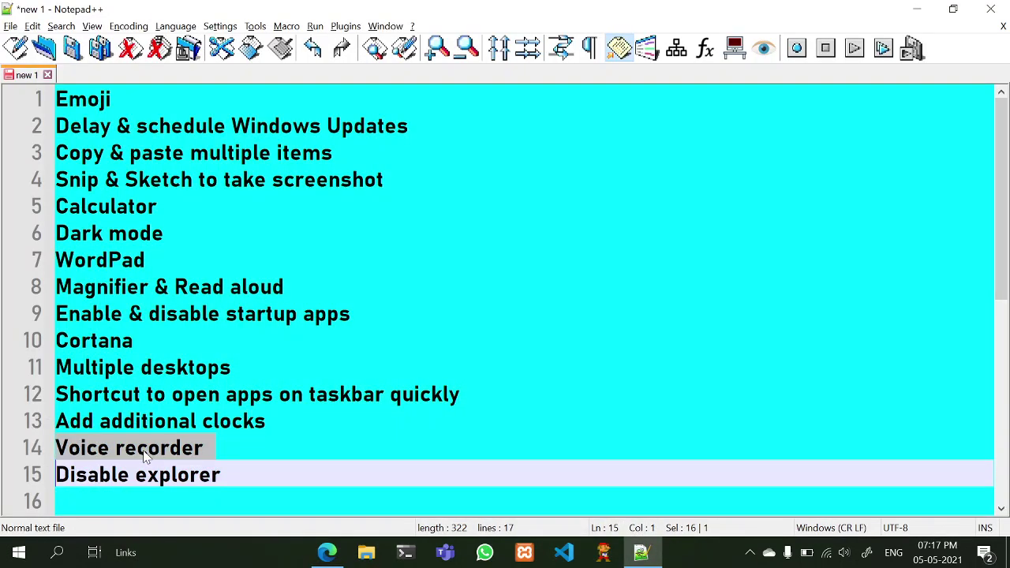
click(139, 452)
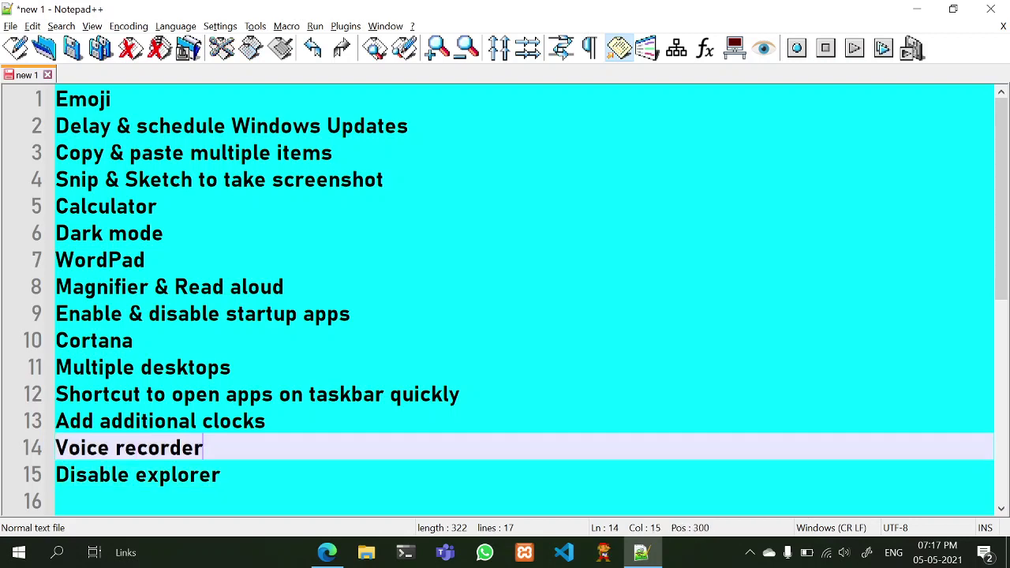
Search for "voice" to open the Voice Recorder app, and show and dismiss its additional options
key(super)
text(voice)
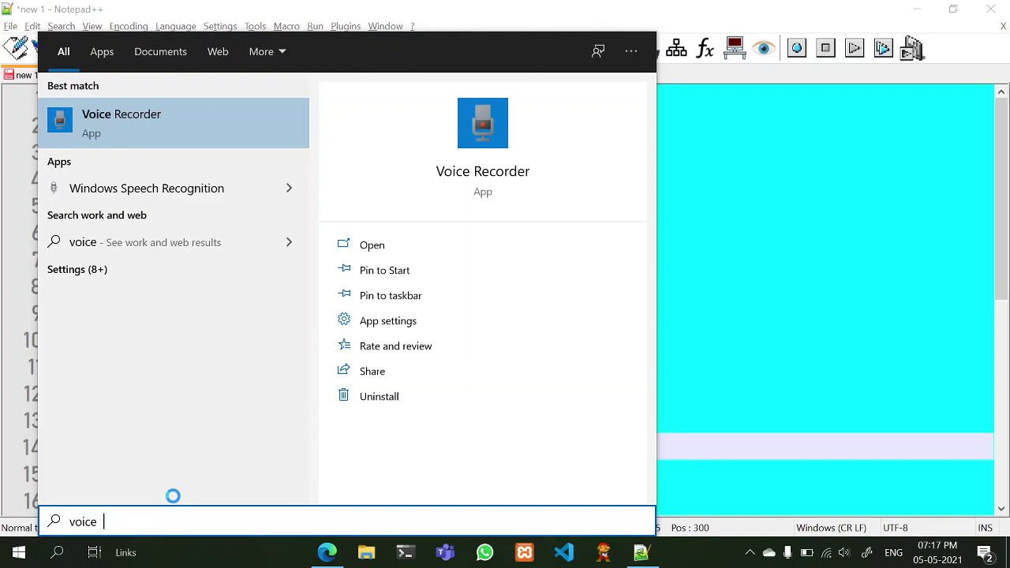
key(Return)
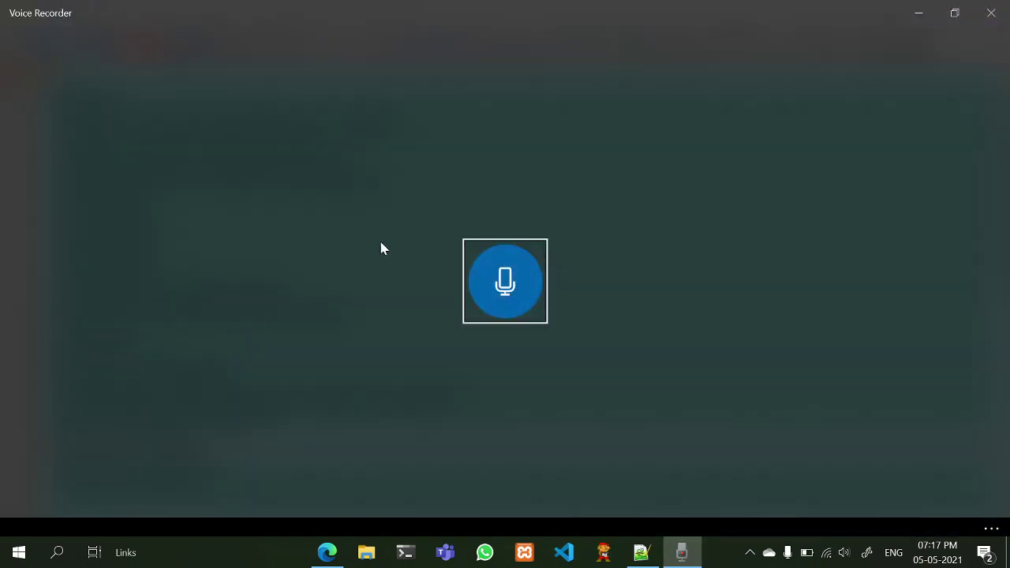
click(711, 173)
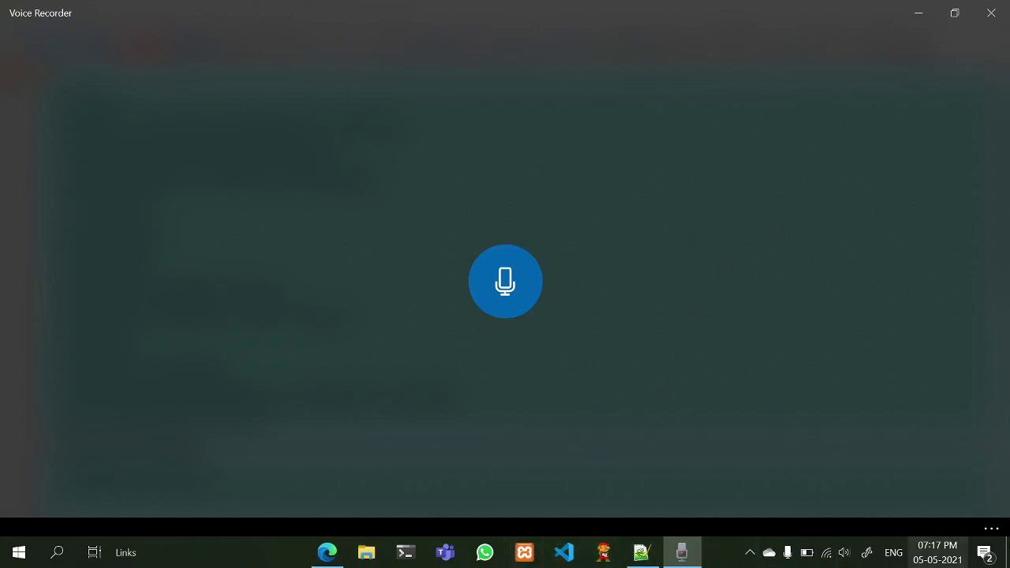
click(986, 530)
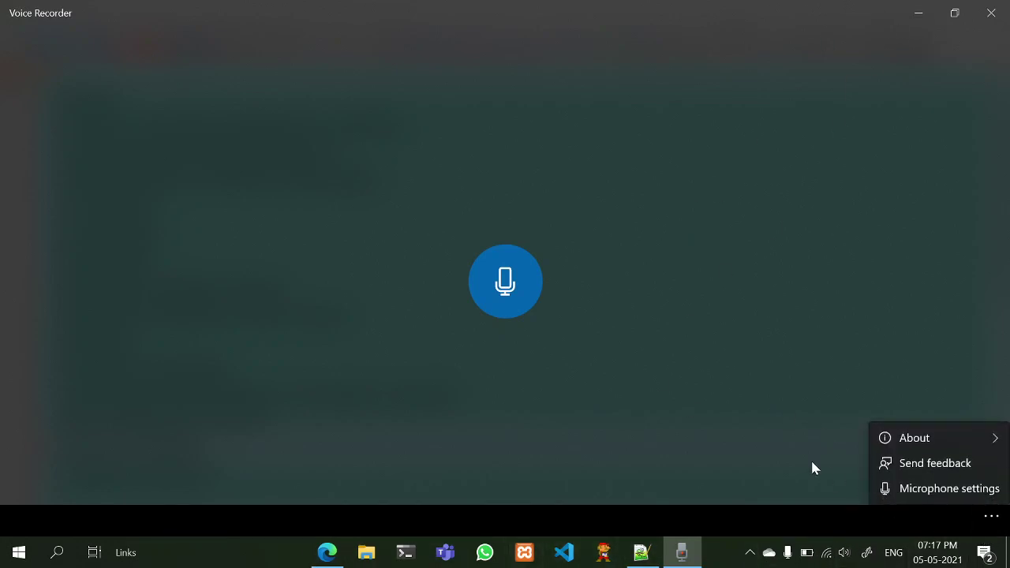
click(759, 427)
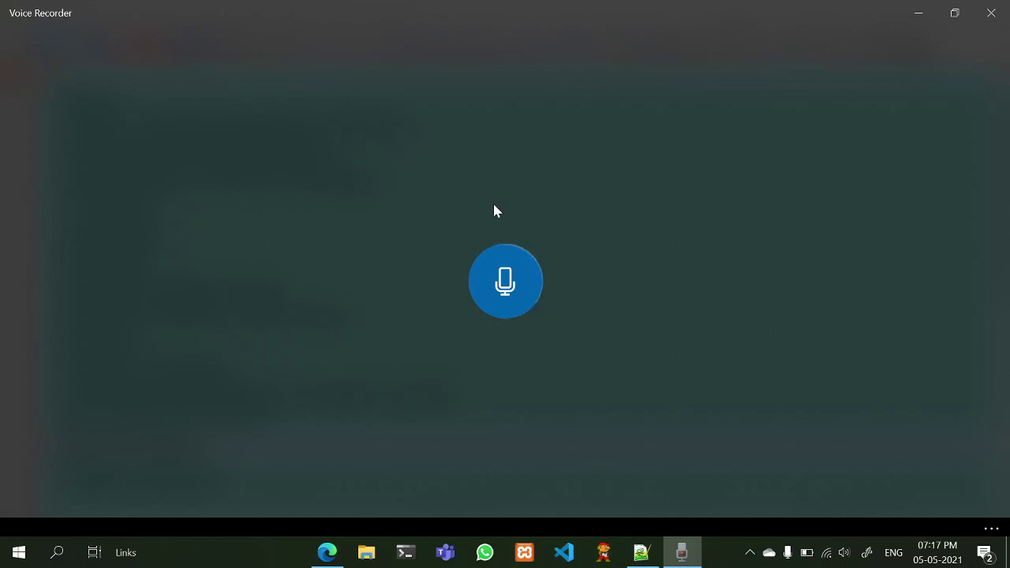
Bring up Voice Recorder again with a Start menu search for "voice", and close the app
click(19, 553)
text(vi)
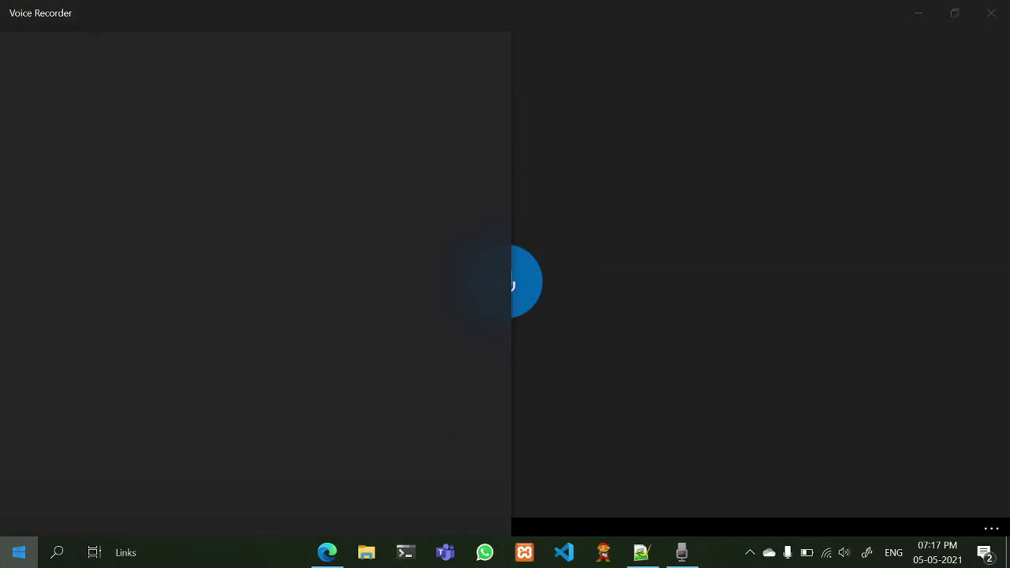
key(BackSpace)
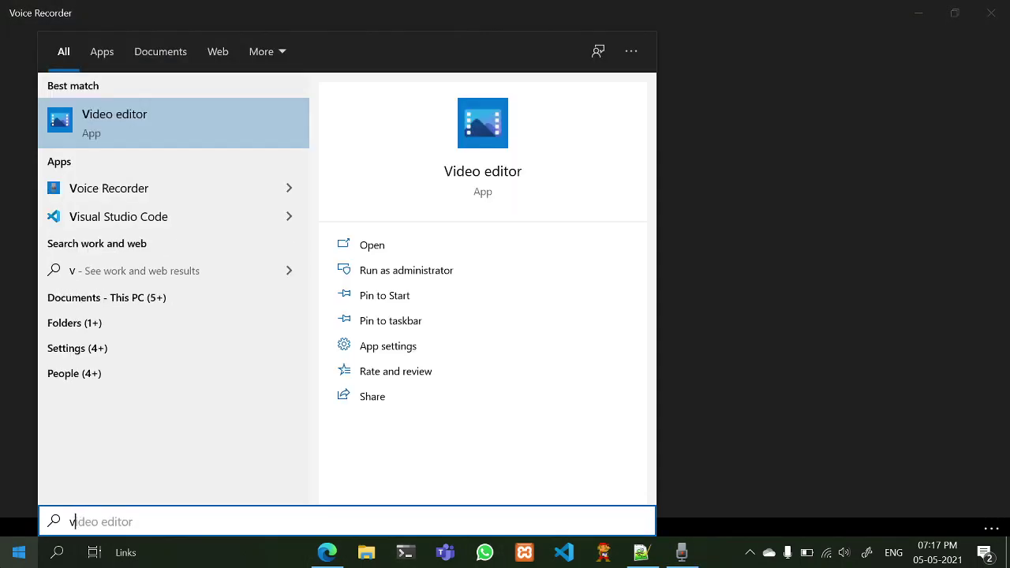
text(oice)
key(Return)
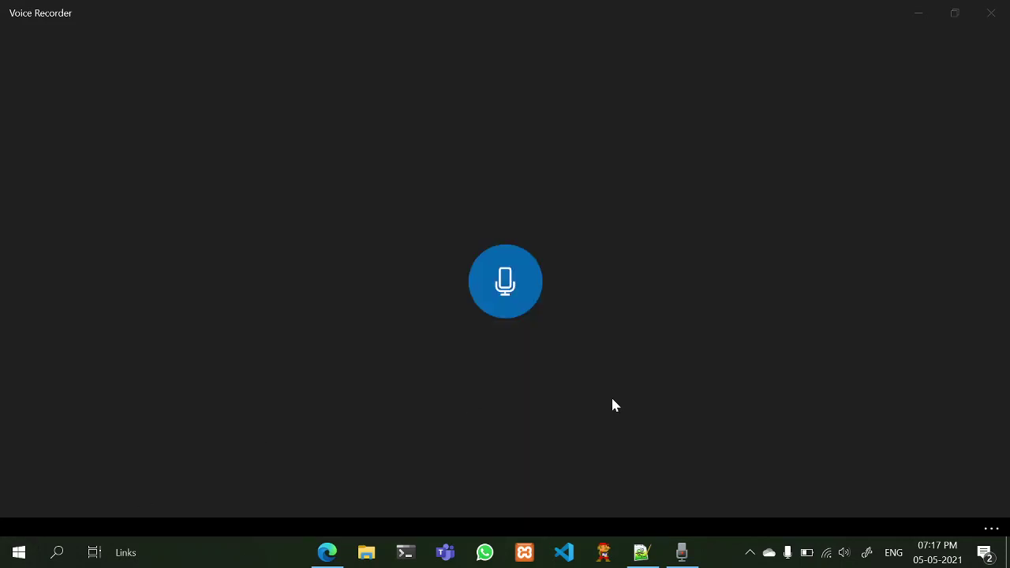
click(991, 12)
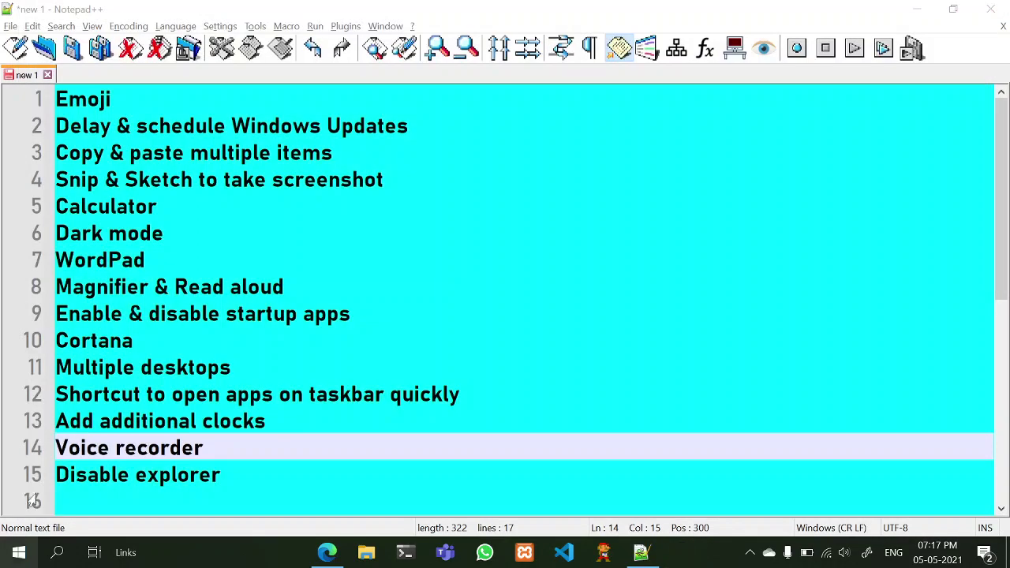
Point out the tip "Disable explorer" in the list
triple_click(87, 476)
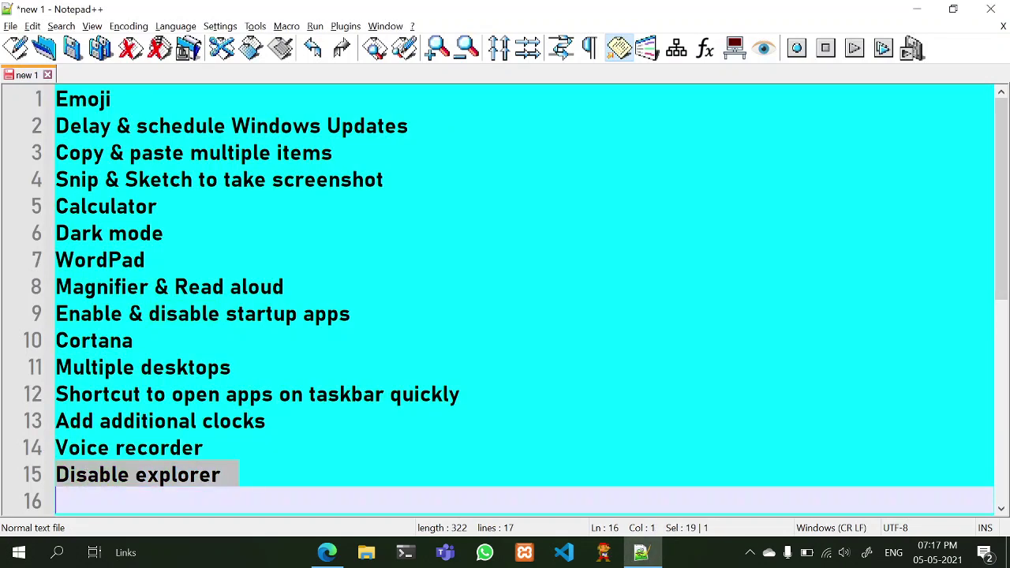
Examine the Start menu's full app list, including the contents of the Windows System and Windows Accessories folders
key(Right)
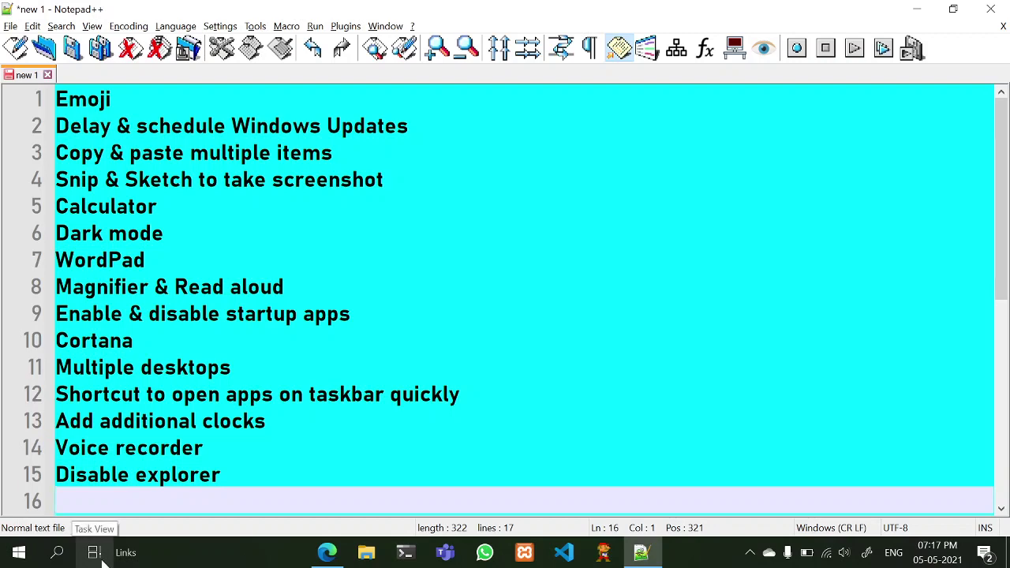
click(19, 553)
scroll(135, 364, down, 15)
scroll(137, 360, down, 4)
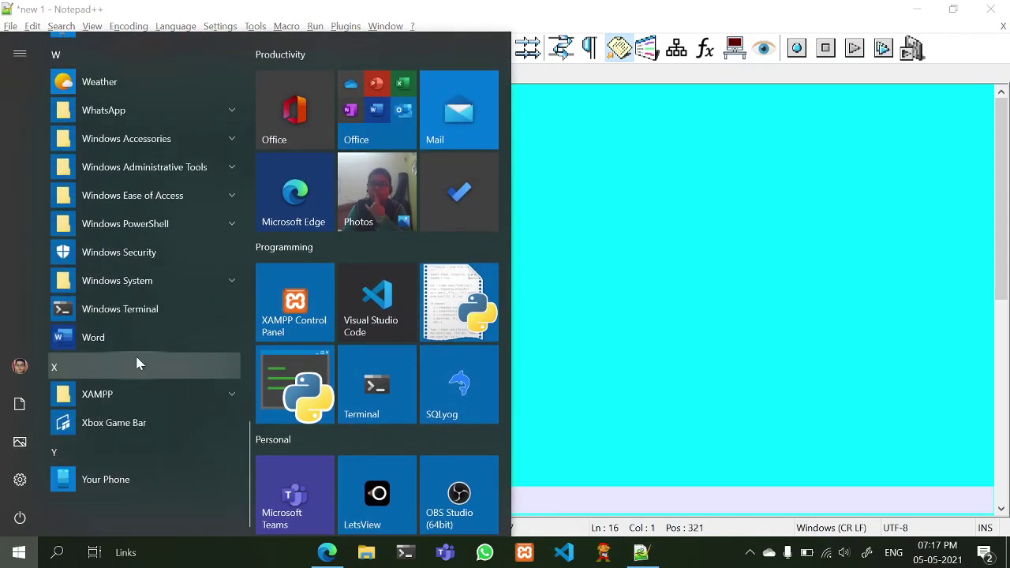
scroll(135, 361, up, 4)
scroll(135, 371, down, 1)
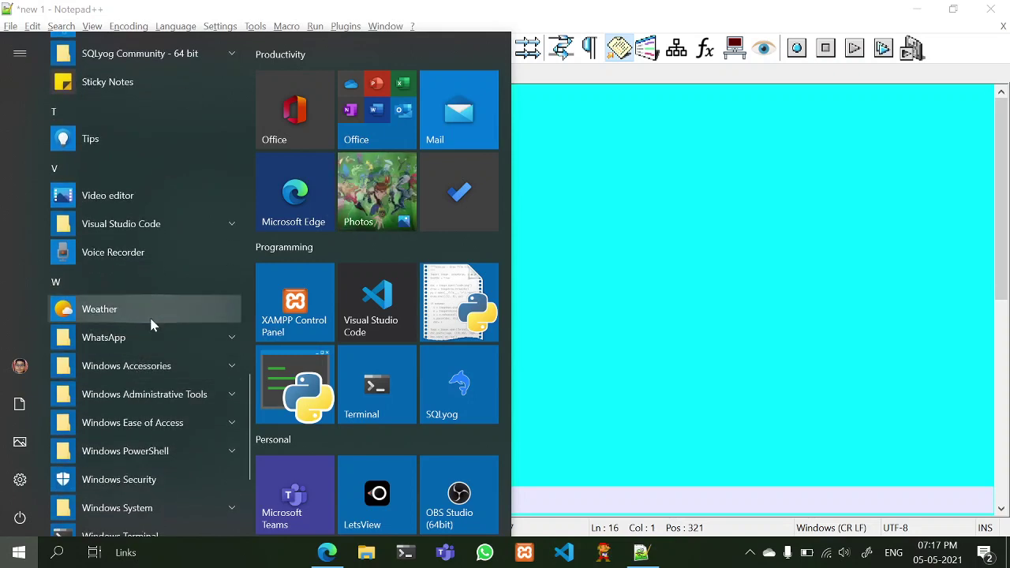
scroll(150, 367, up, 3)
scroll(153, 371, up, 4)
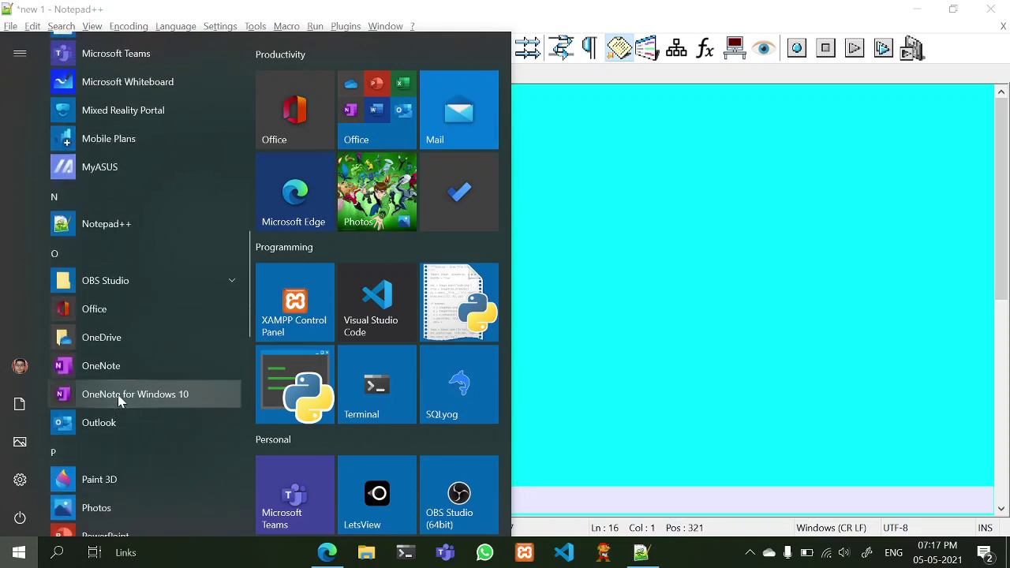
scroll(142, 395, down, 8)
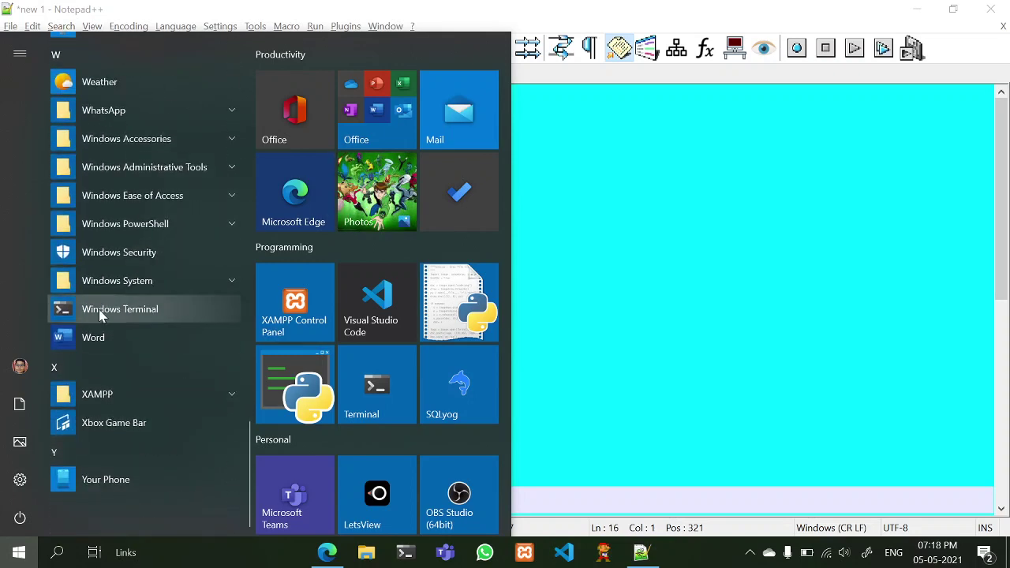
click(111, 283)
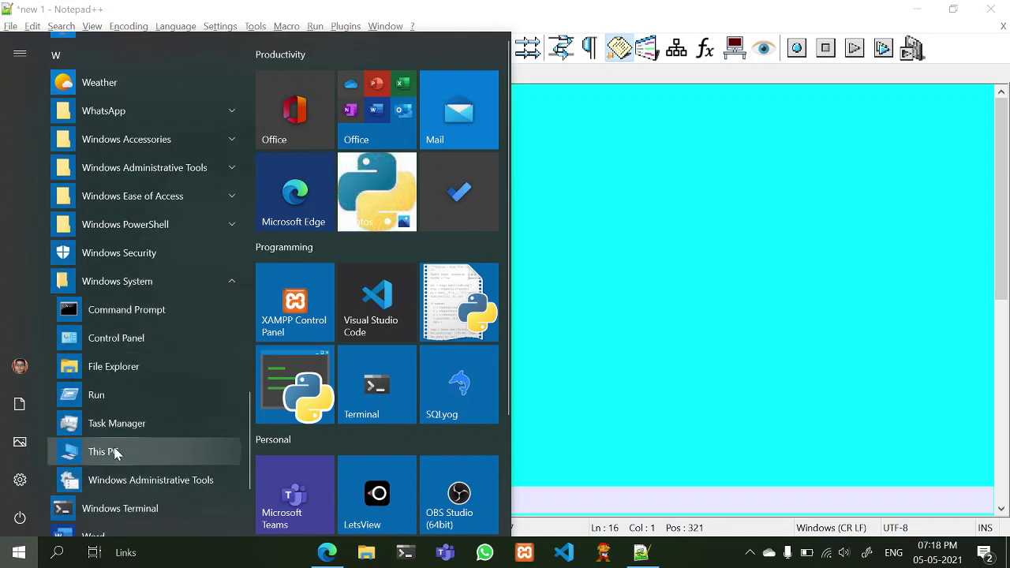
click(143, 142)
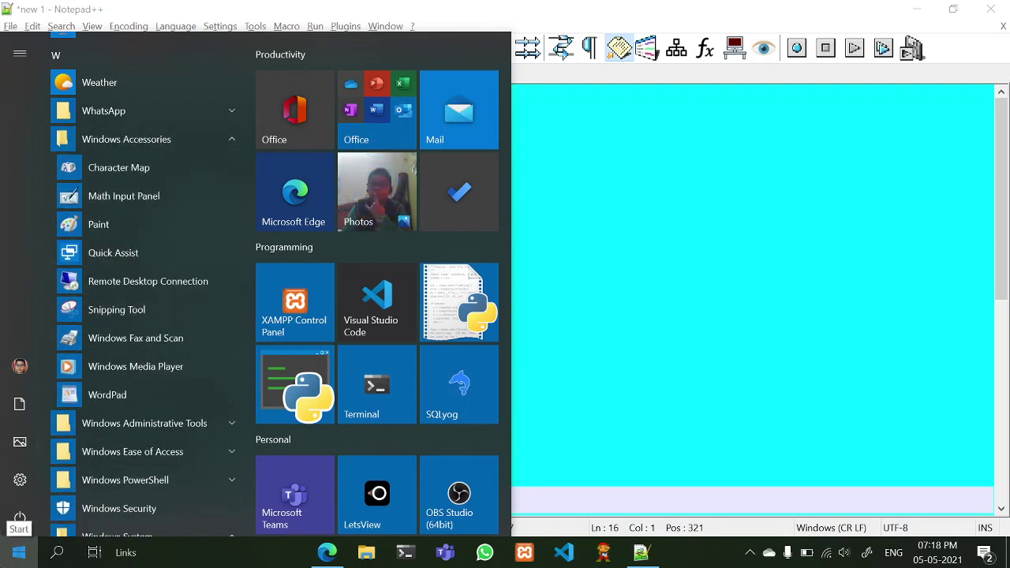
click(19, 553)
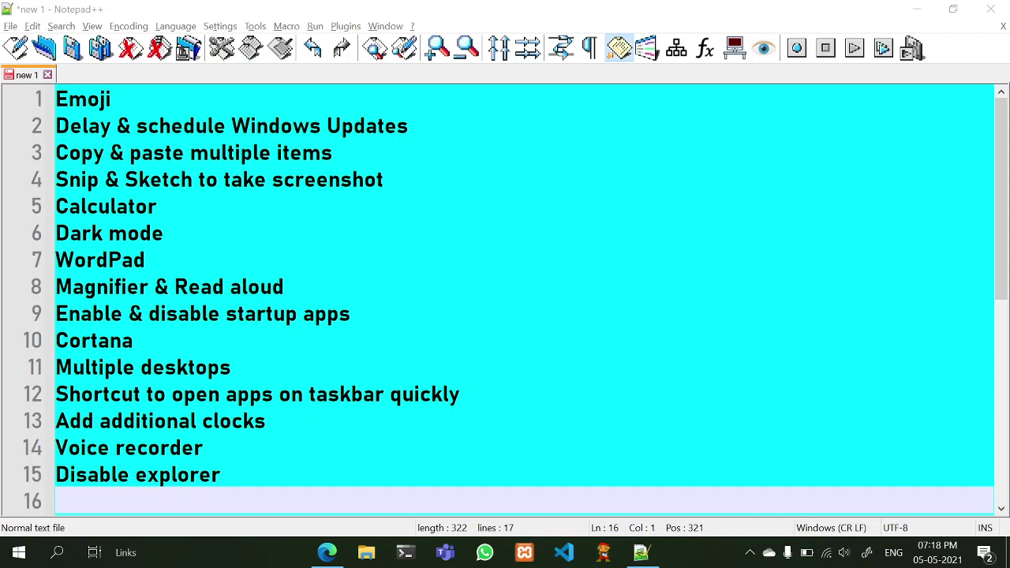
Open Control Panel with a Start search for "cp", maximize it, and go to the list of programs to uninstall
key(super)
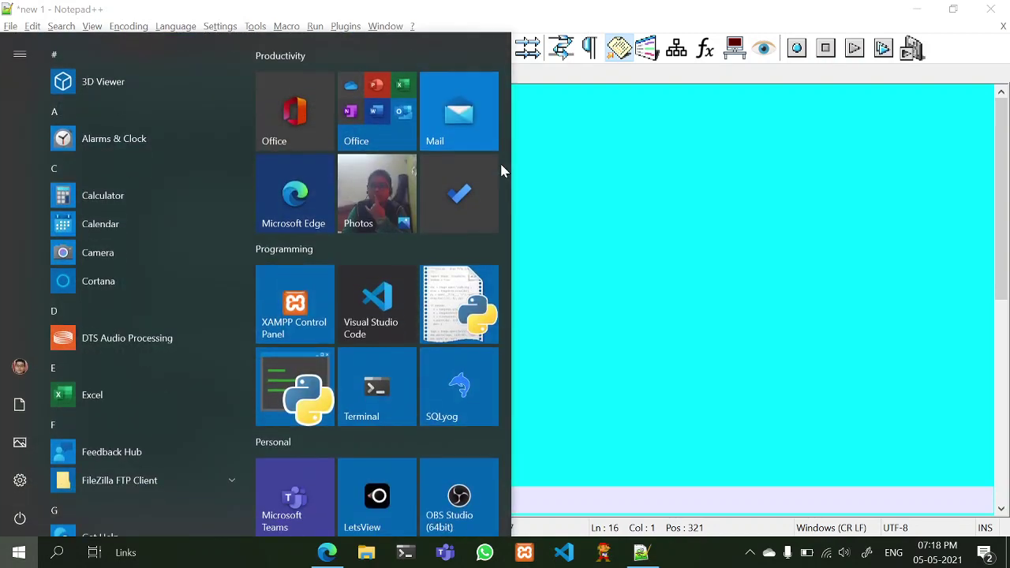
text(cp)
key(Return)
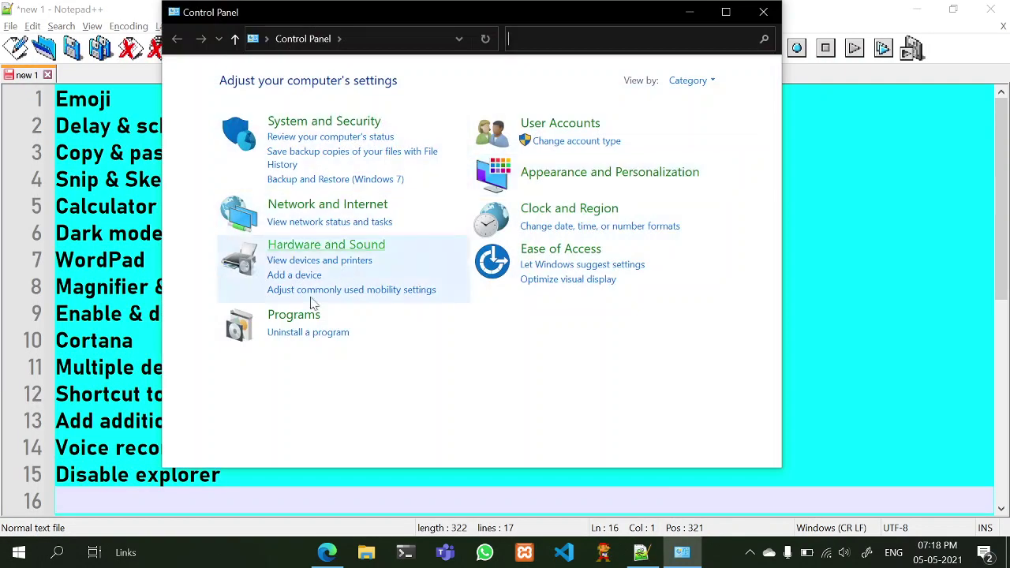
click(726, 11)
click(293, 297)
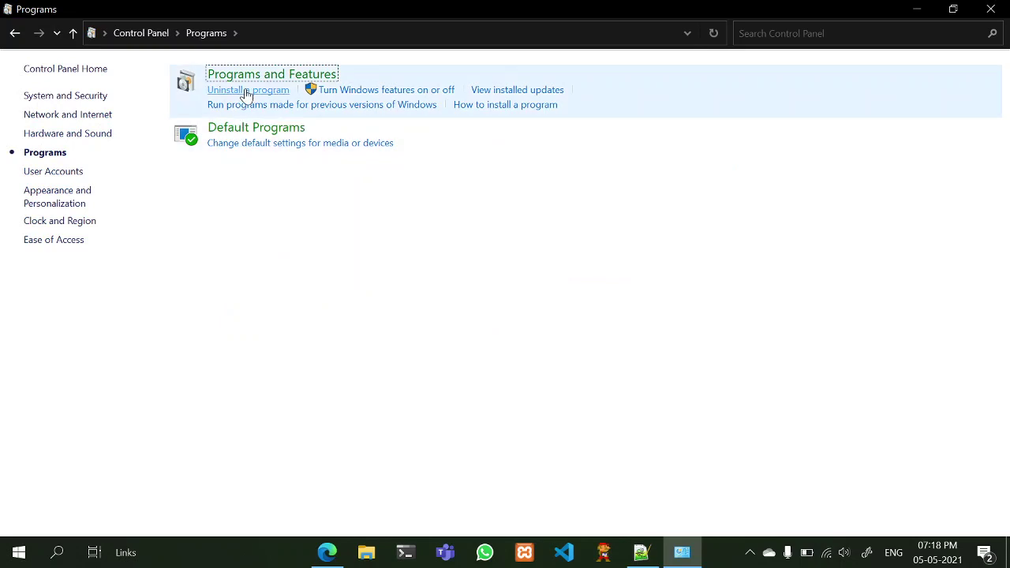
click(247, 94)
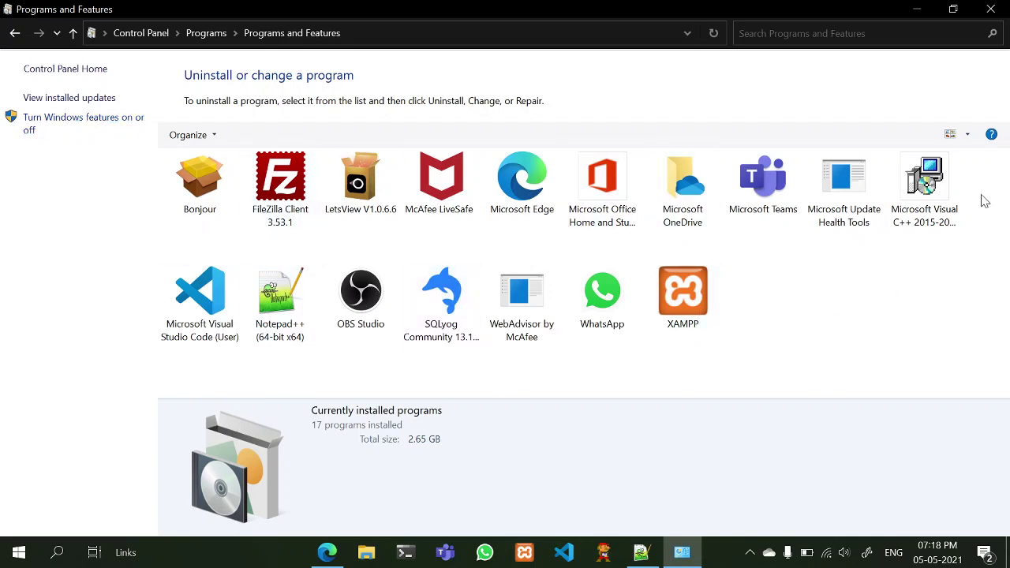
Open the Windows features dialog from Programs and Features, tick Internet Information Services, and close the dialog without applying
click(6, 8)
click(41, 251)
click(89, 125)
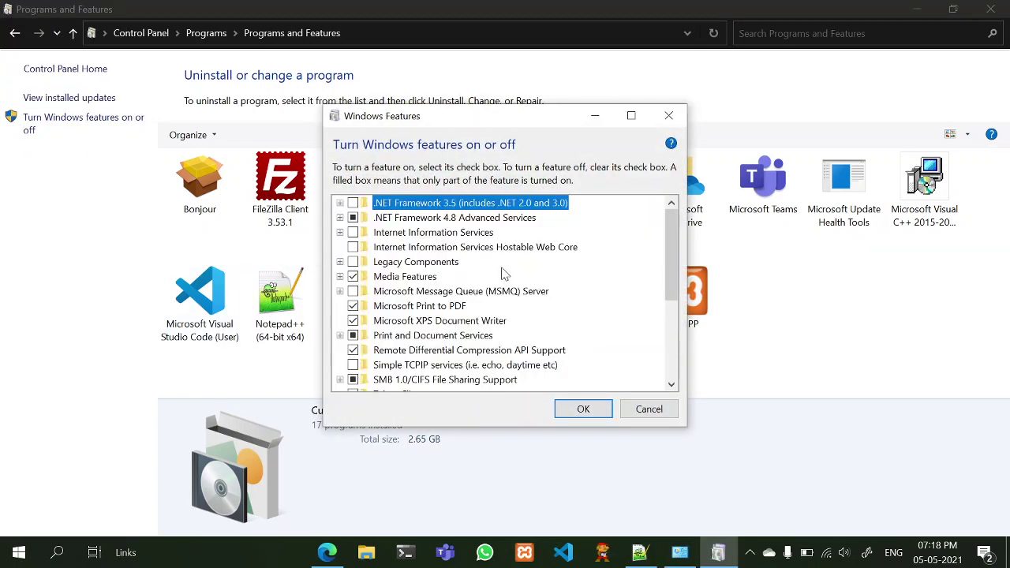
key(Down)
key(Down)
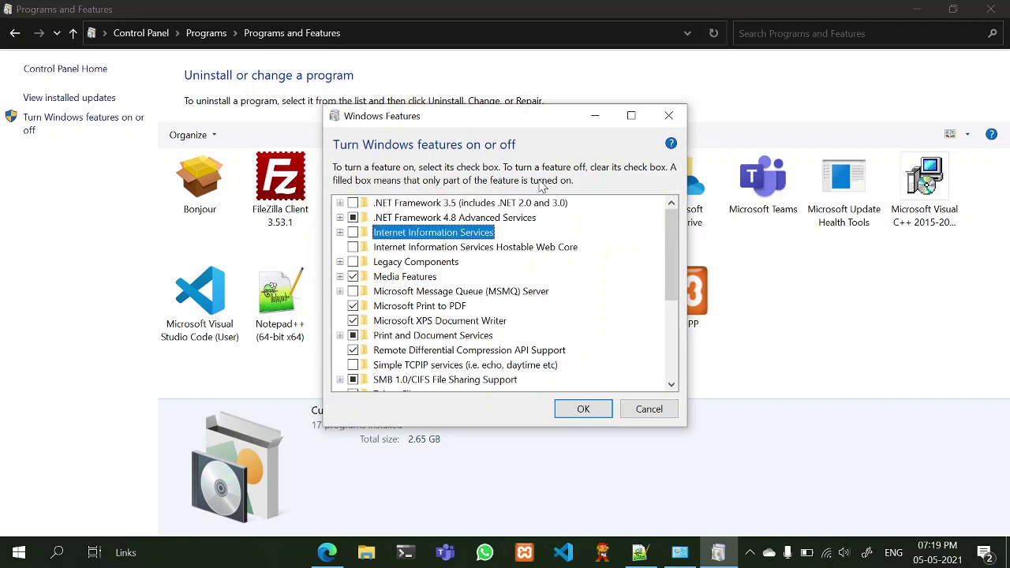
key(Down)
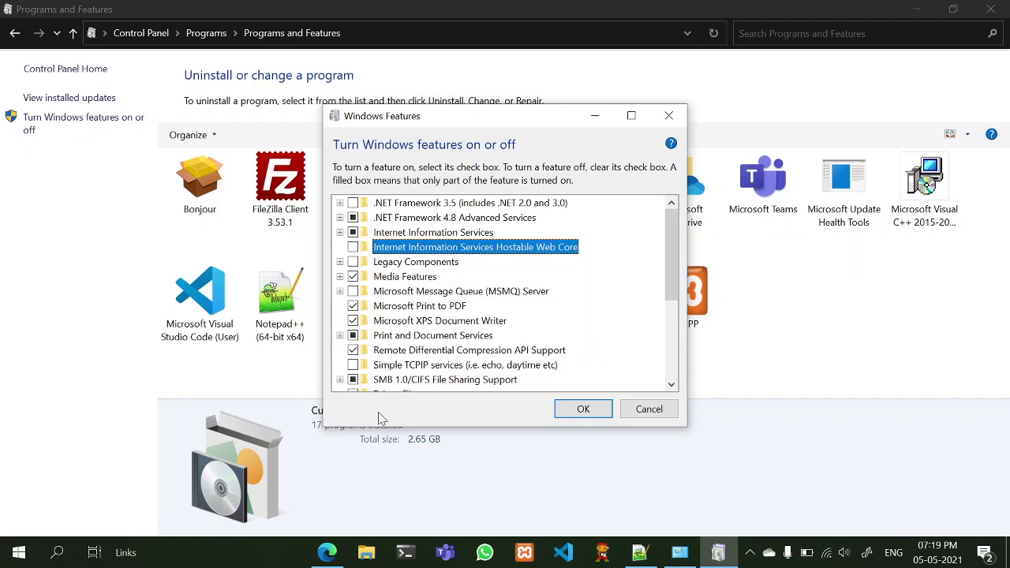
click(669, 115)
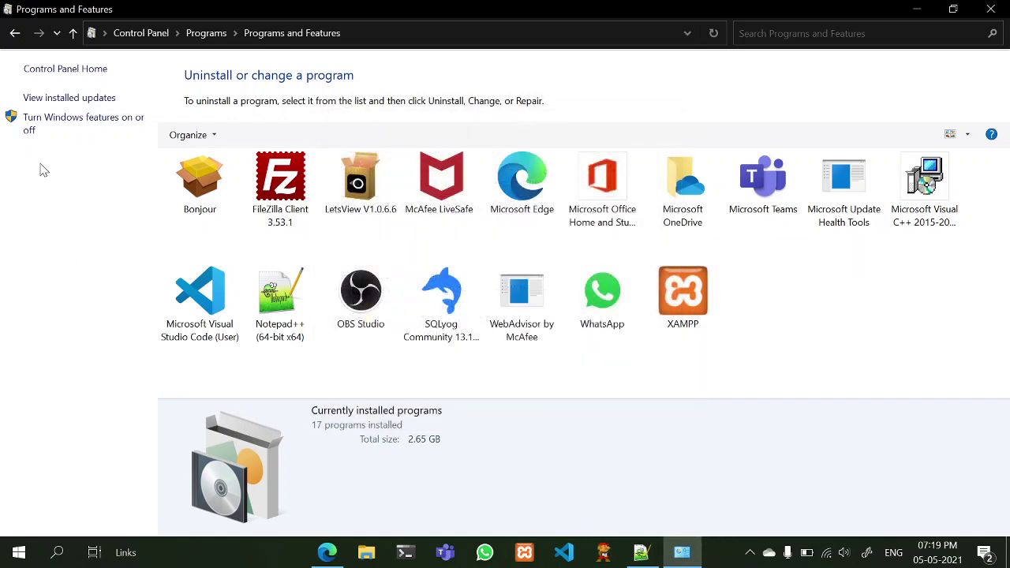
Reopen the Windows features dialog, tick Telnet Client, look through the feature list, and close it without applying
click(99, 122)
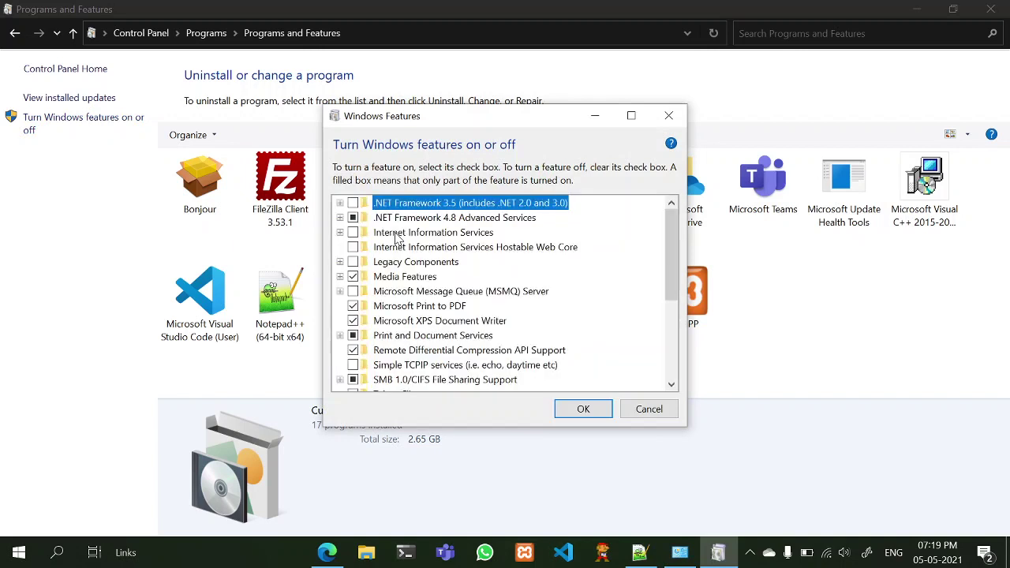
click(396, 234)
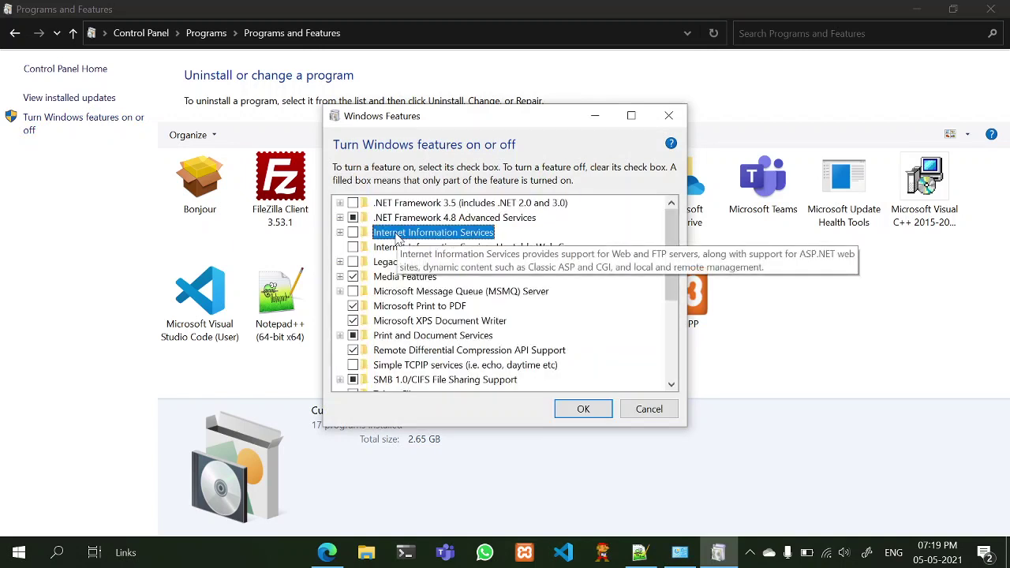
key(t)
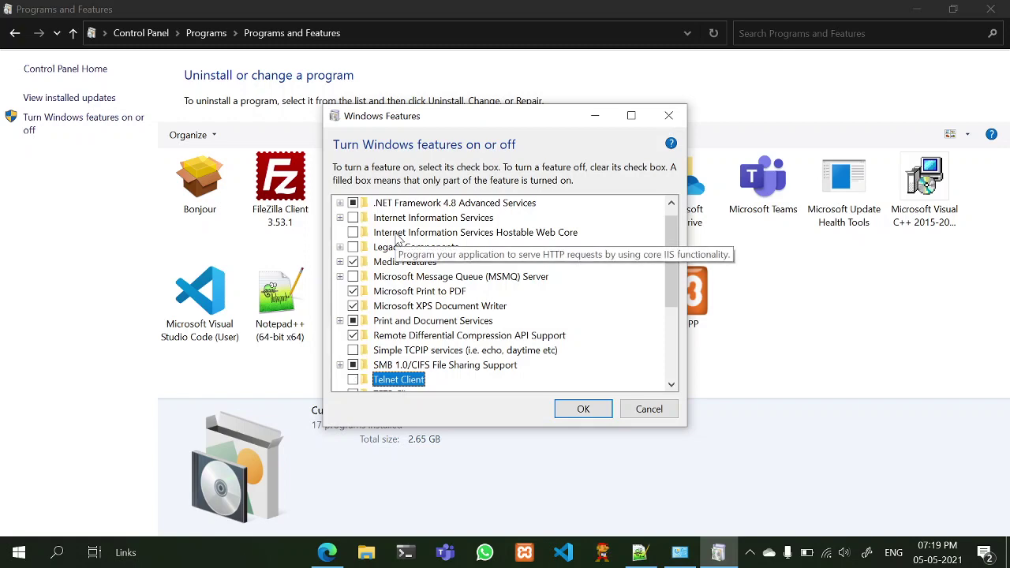
scroll(399, 253, down, 3)
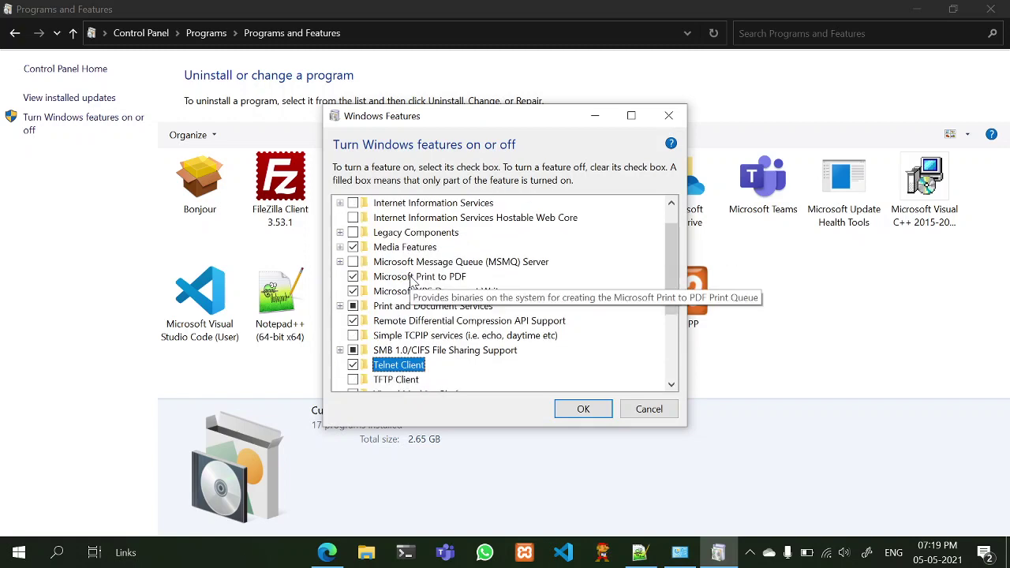
scroll(405, 302, down, 1)
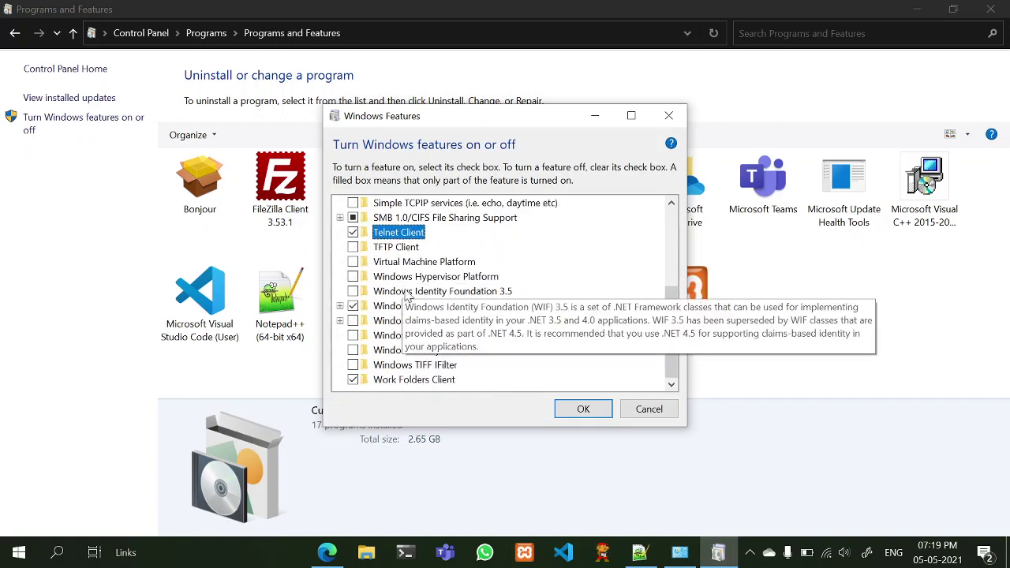
scroll(405, 302, up, 4)
scroll(405, 301, up, 1)
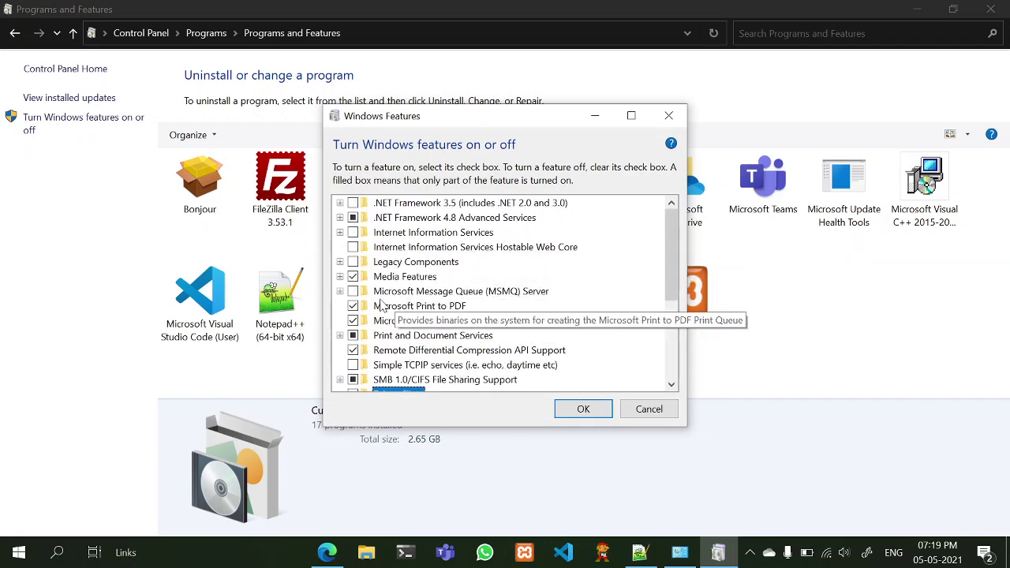
click(669, 115)
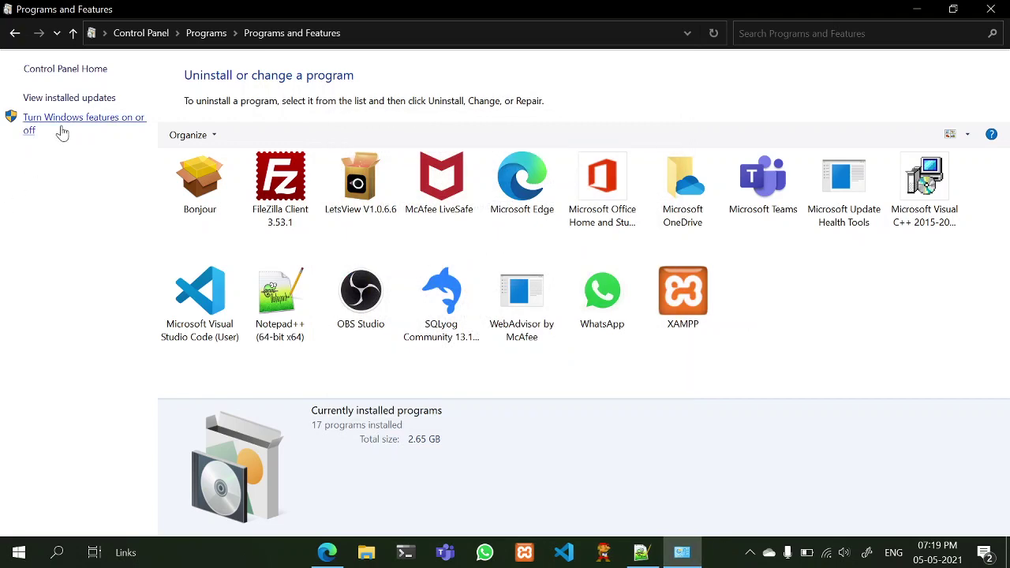
Bring up the Windows features dialog again, tick Internet Information Services, and clear its check box
click(62, 131)
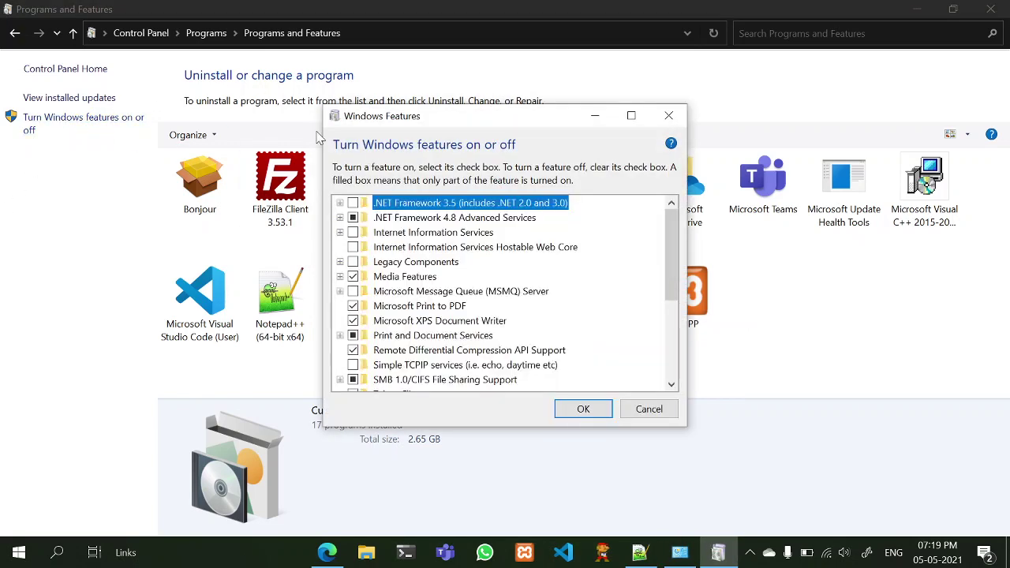
key(Down)
key(Down)
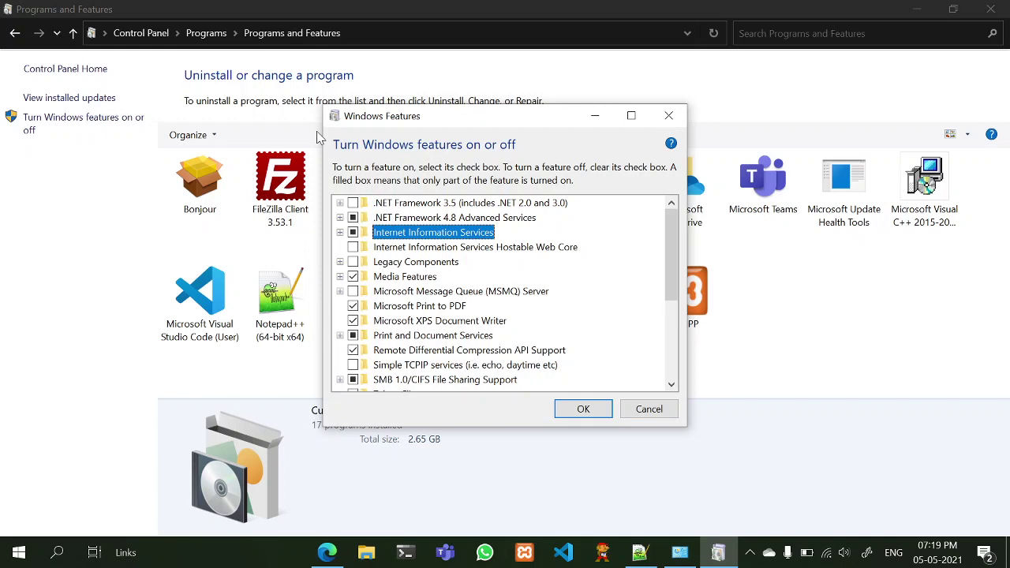
key(r)
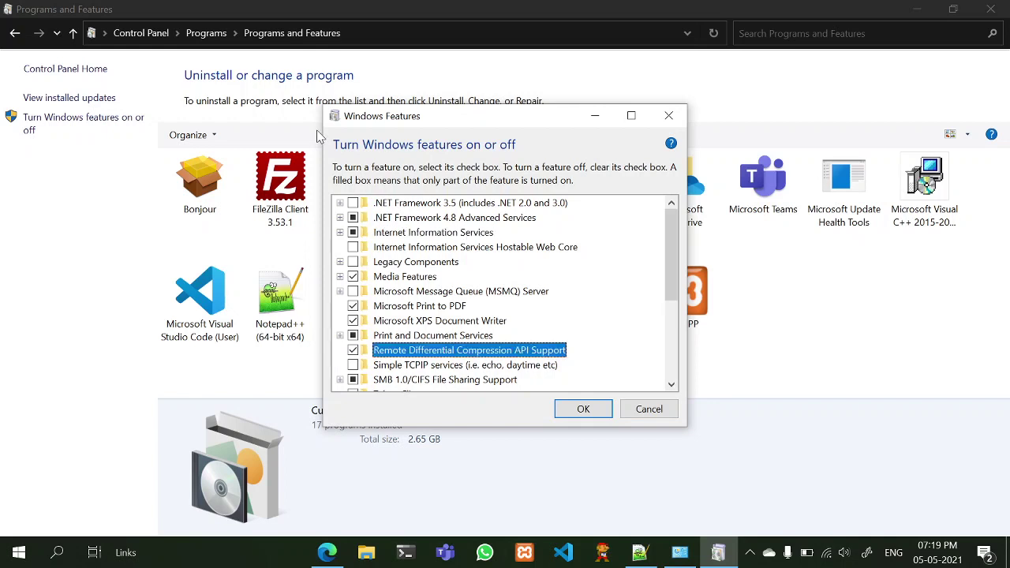
click(353, 232)
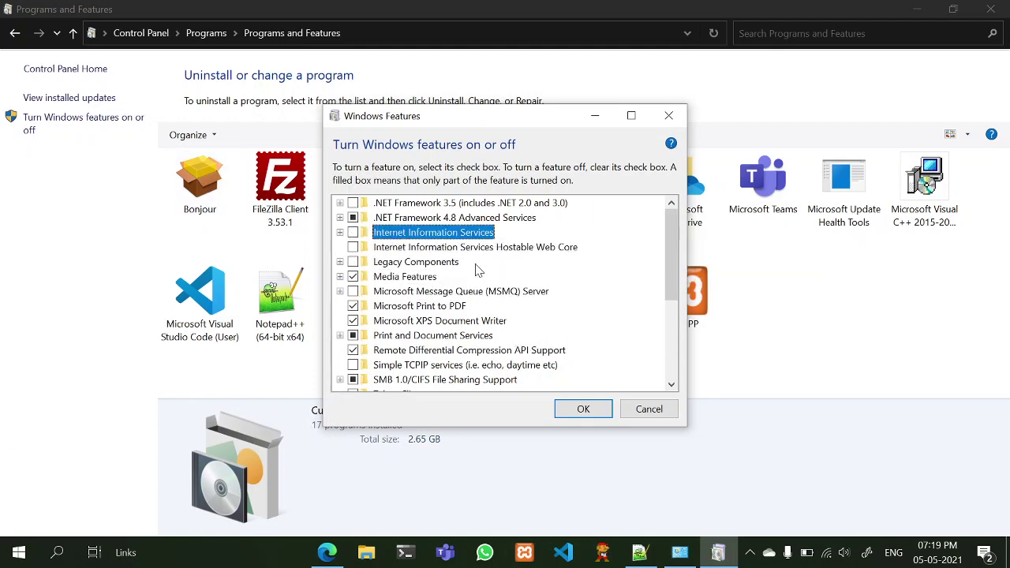
scroll(501, 244, down, 1)
scroll(497, 246, up, 1)
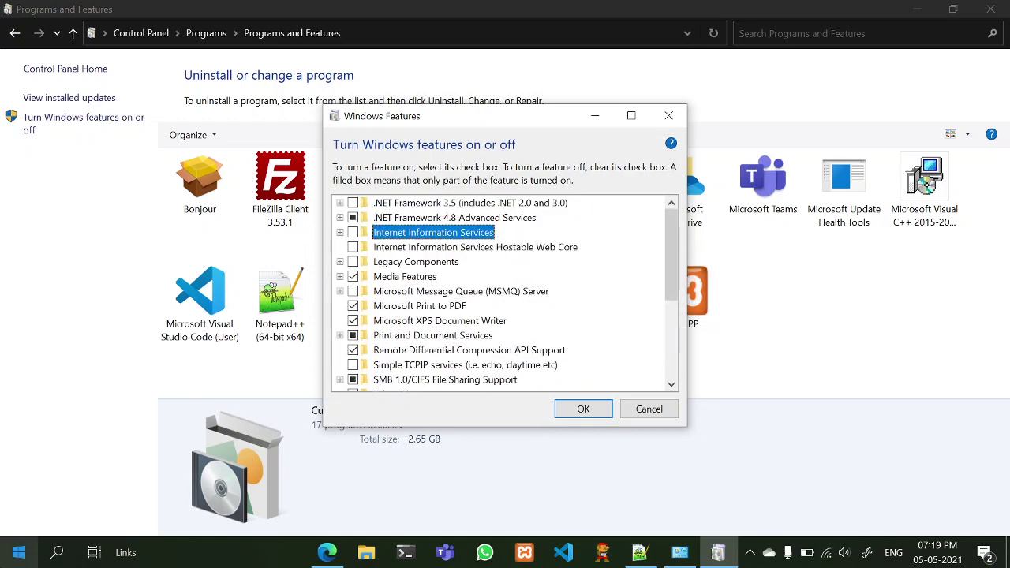
Check the Windows folders near the end of the Start menu's app list and close the menu
click(18, 552)
scroll(170, 296, down, 15)
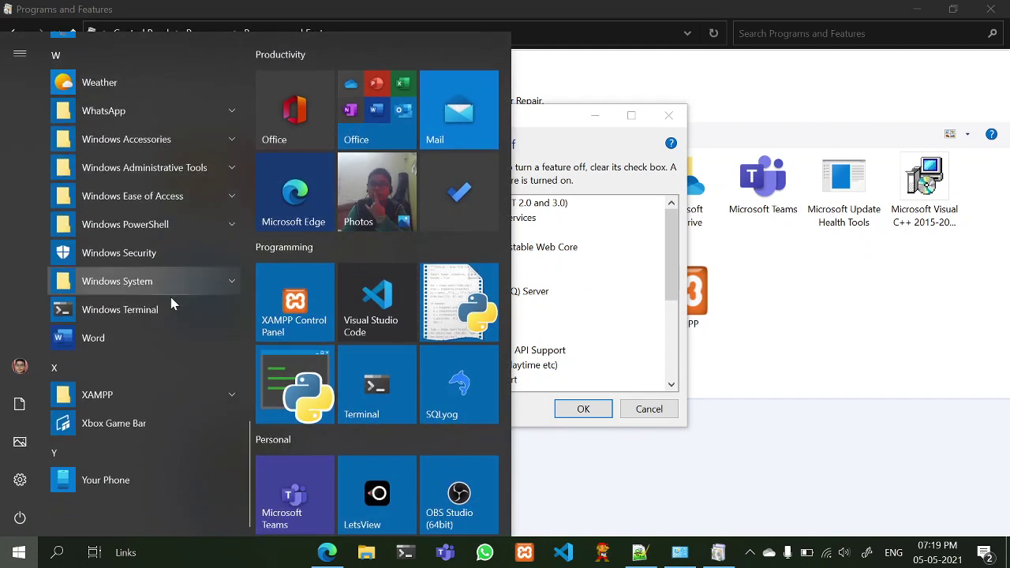
click(2, 565)
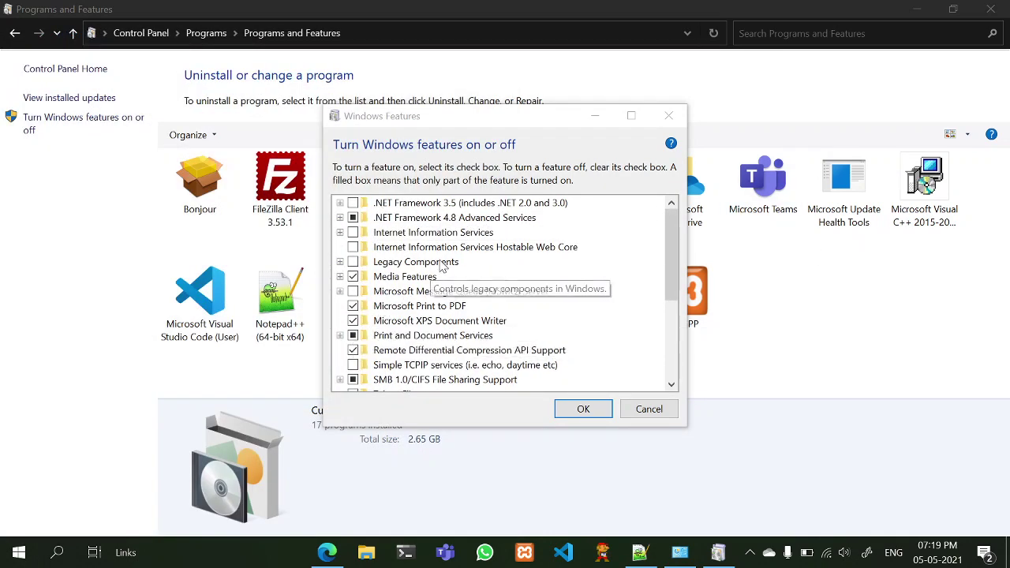
Look through the remaining Windows features down to Work Folders Client, and close the dialog and Control Panel without applying changes
scroll(450, 264, down, 4)
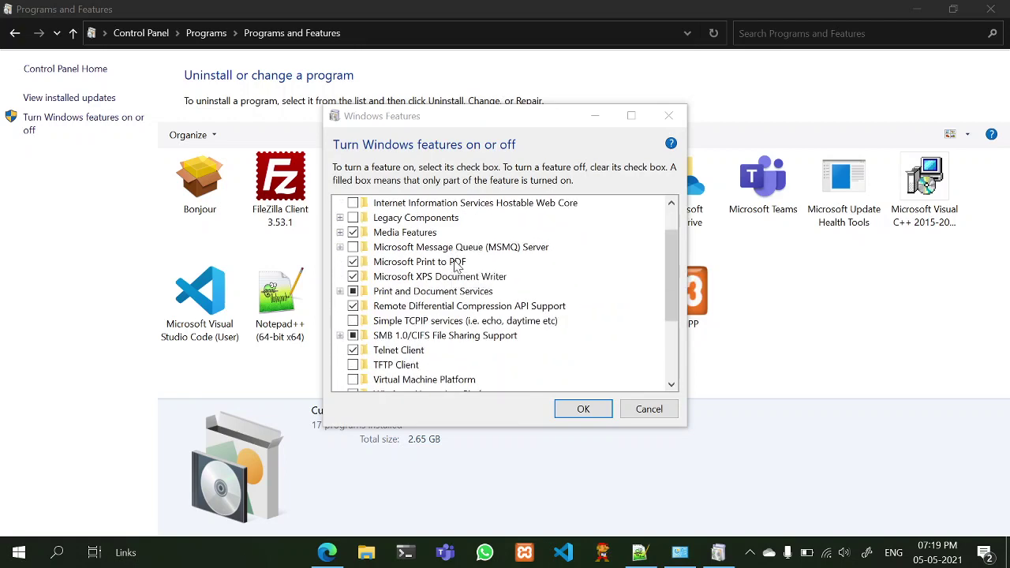
scroll(461, 267, down, 2)
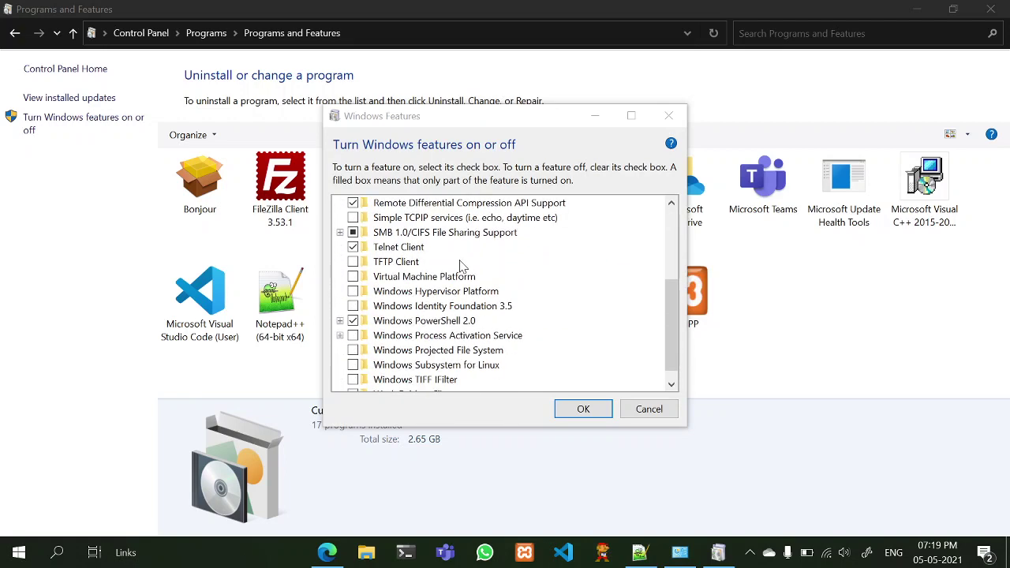
scroll(461, 267, down, 1)
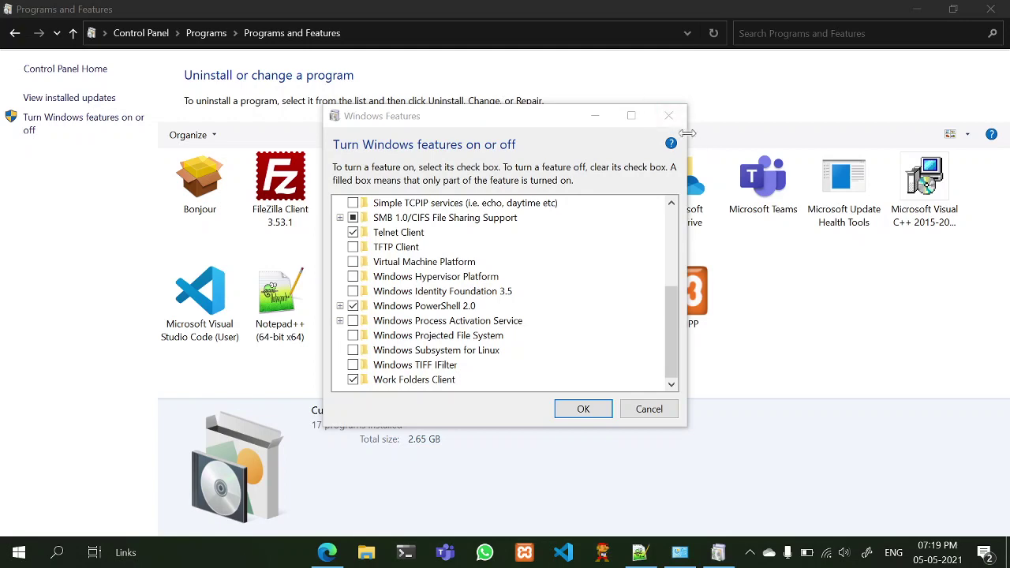
click(668, 115)
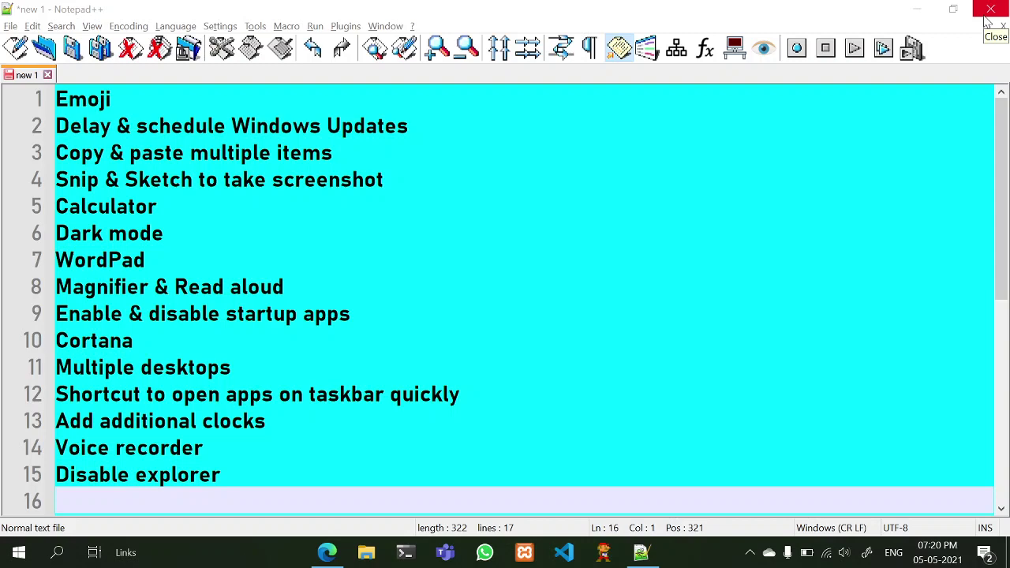
Point out the listed tips from "Emoji" onward in the Notepad++ document by highlighting them, and clear the selection
drag(207, 448, 66, 99)
click(207, 367)
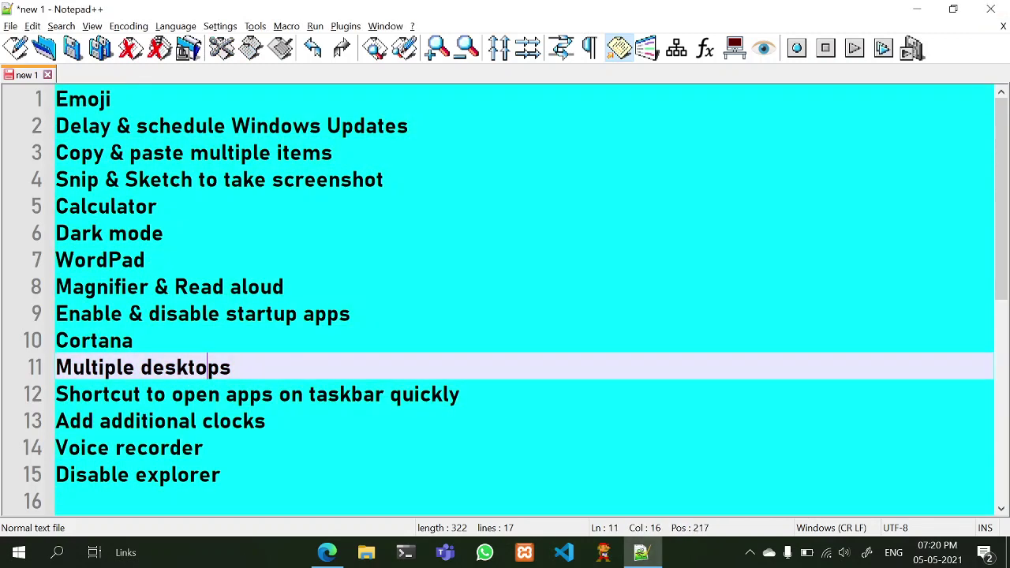
drag(57, 501, 57, 99)
click(367, 298)
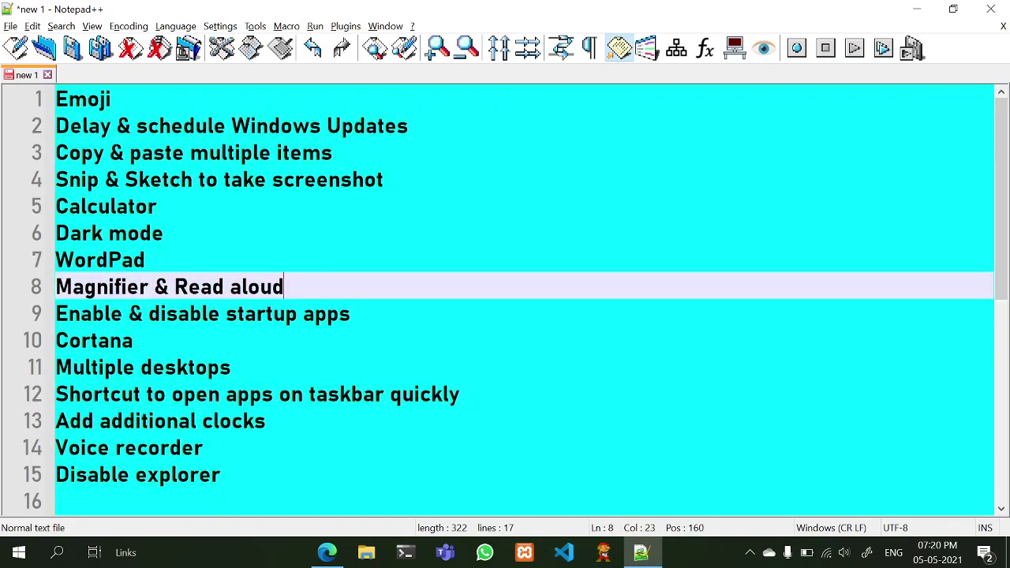